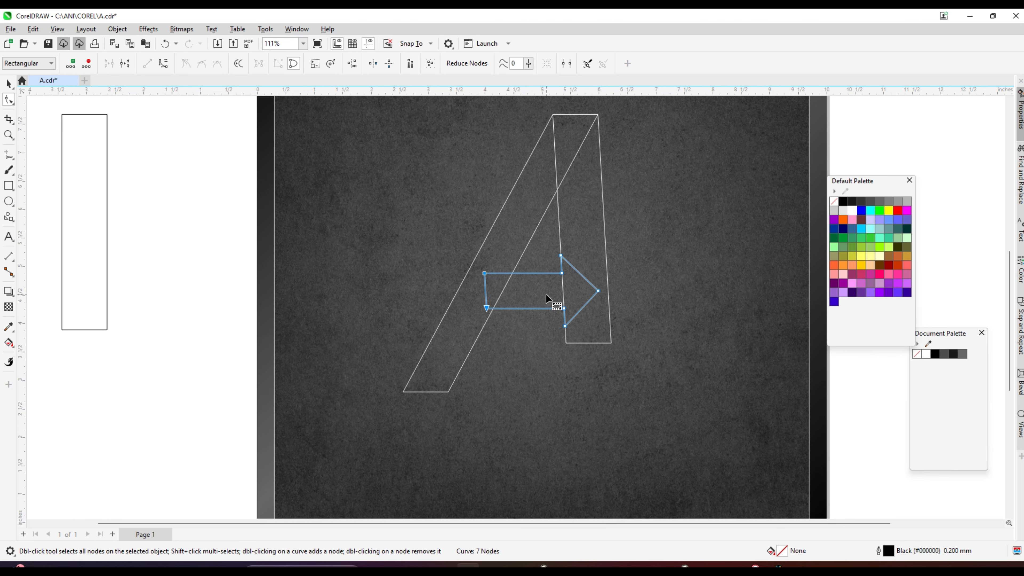
Nudge the slanted bar of the A left to X 4.244 inches.
scroll(588, 134, up, 5)
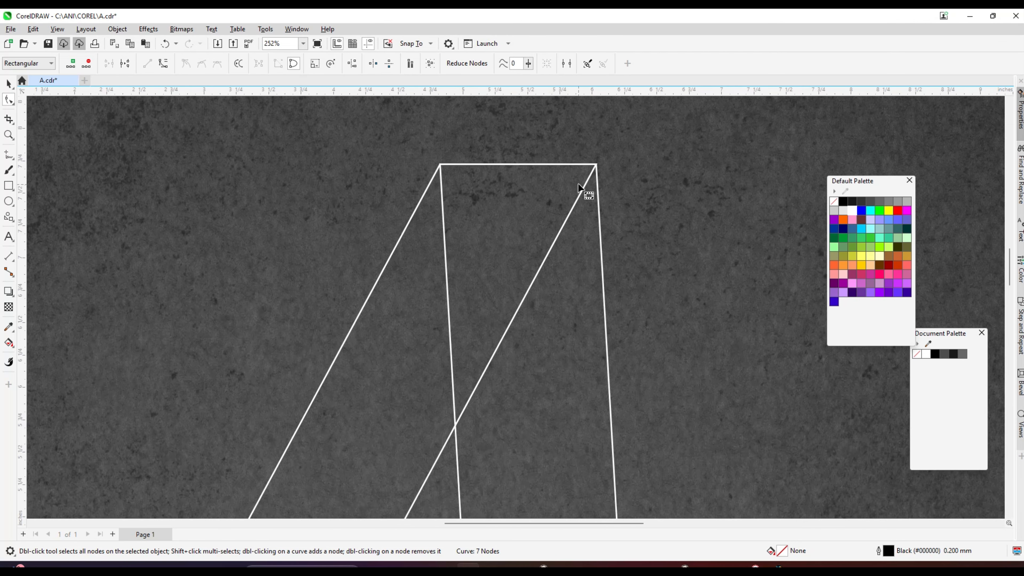
click(8, 84)
click(369, 207)
key(Left)
key(Left)
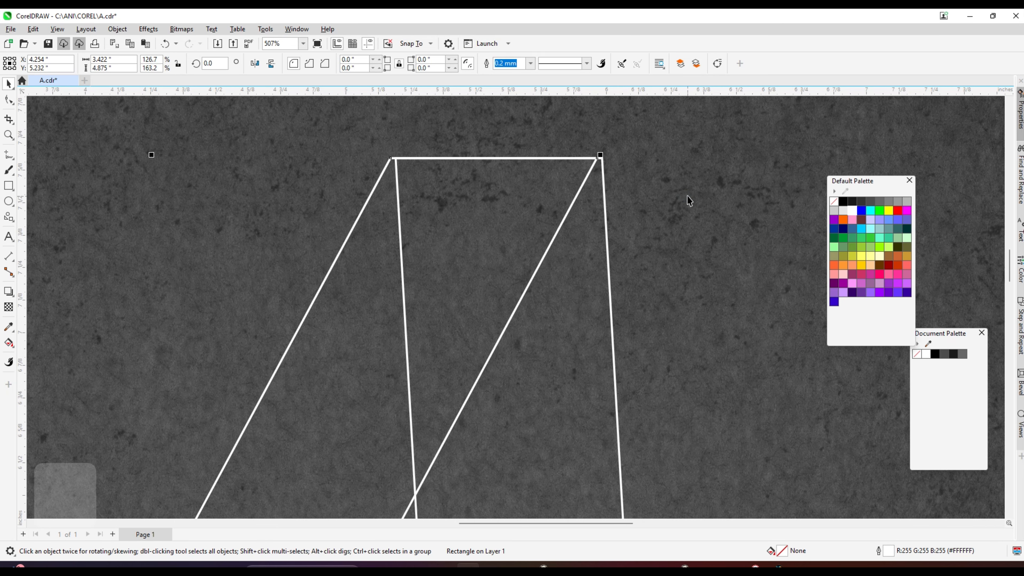
scroll(688, 201, down, 5)
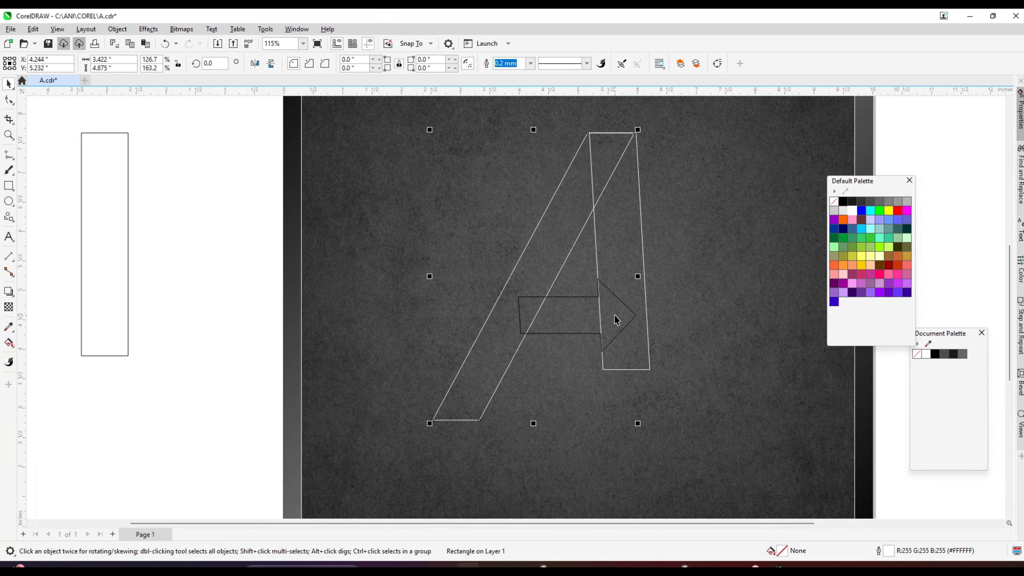
Shift the arrow right to X 4.994 inches, aligning the back of its head with the upright leg's inner edge.
click(615, 314)
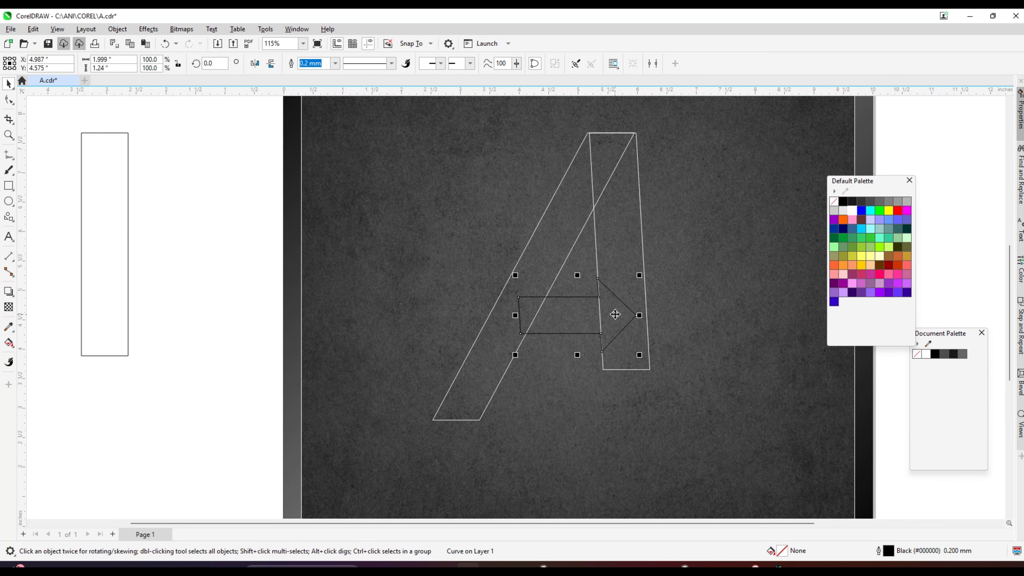
scroll(614, 315, up, 9)
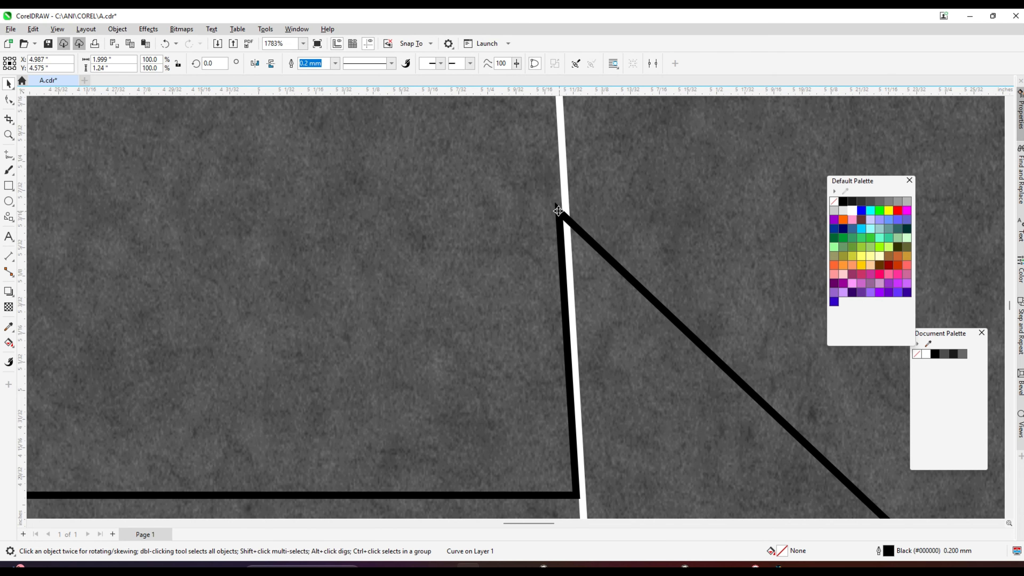
drag(558, 211, 565, 211)
scroll(567, 210, down, 7)
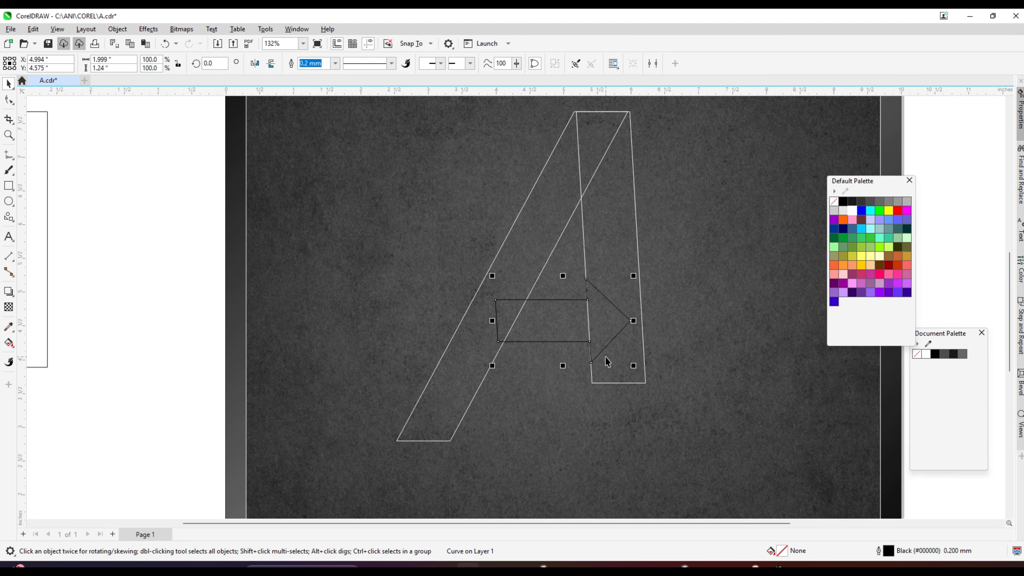
Draw an open chevron about 0.962 by 1.802 inches around the arrowhead with the Pen tool, its tip on the upright leg's outer edge.
scroll(607, 362, down, 1)
scroll(628, 324, up, 2)
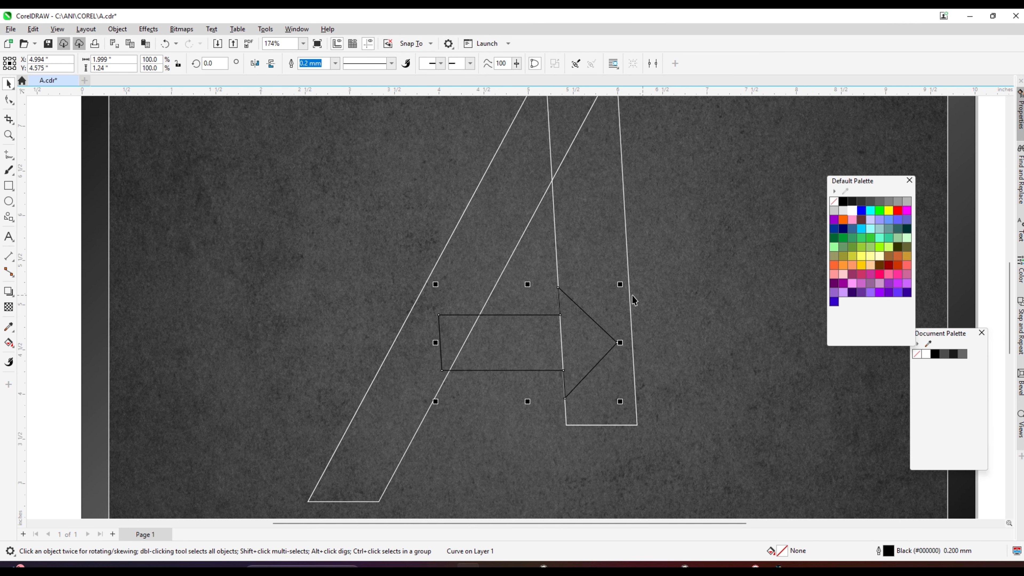
click(12, 161)
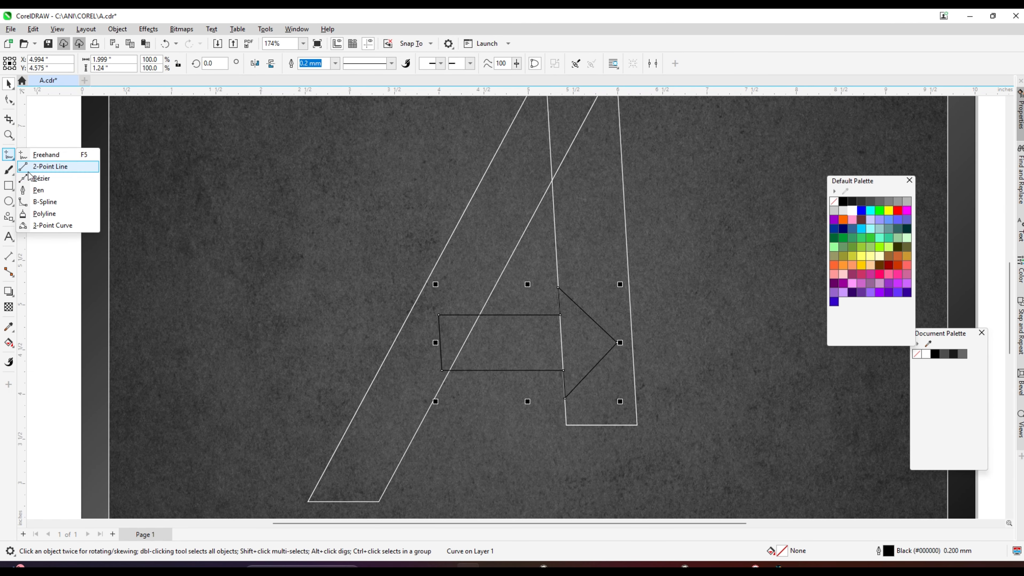
click(40, 189)
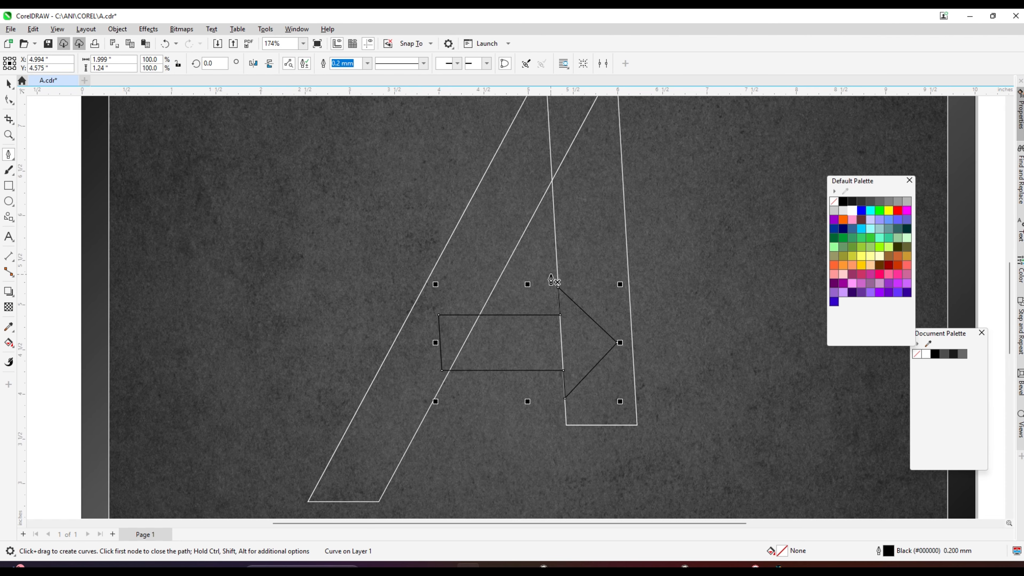
scroll(551, 279, up, 1)
click(558, 269)
key(shift)
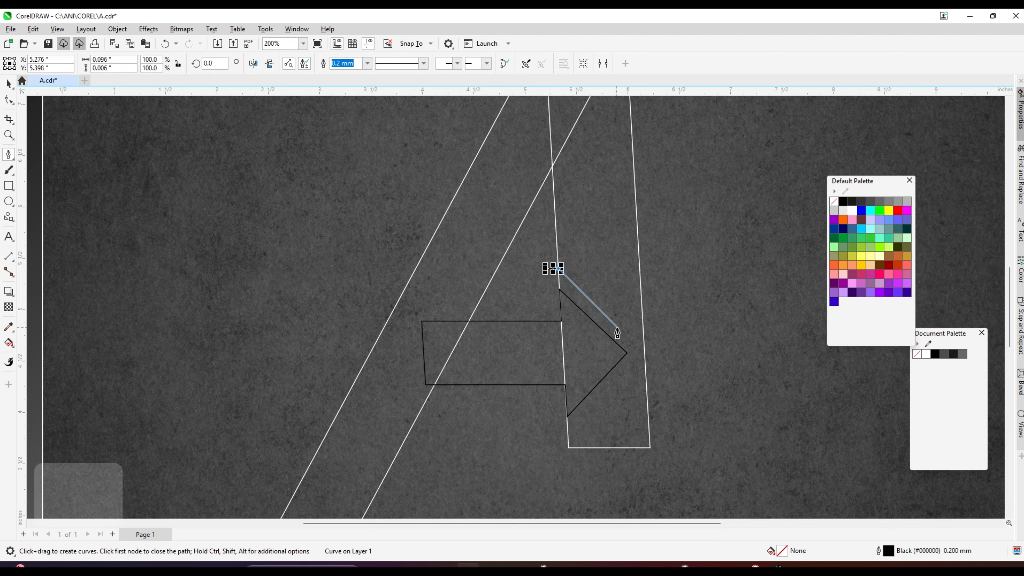
click(644, 354)
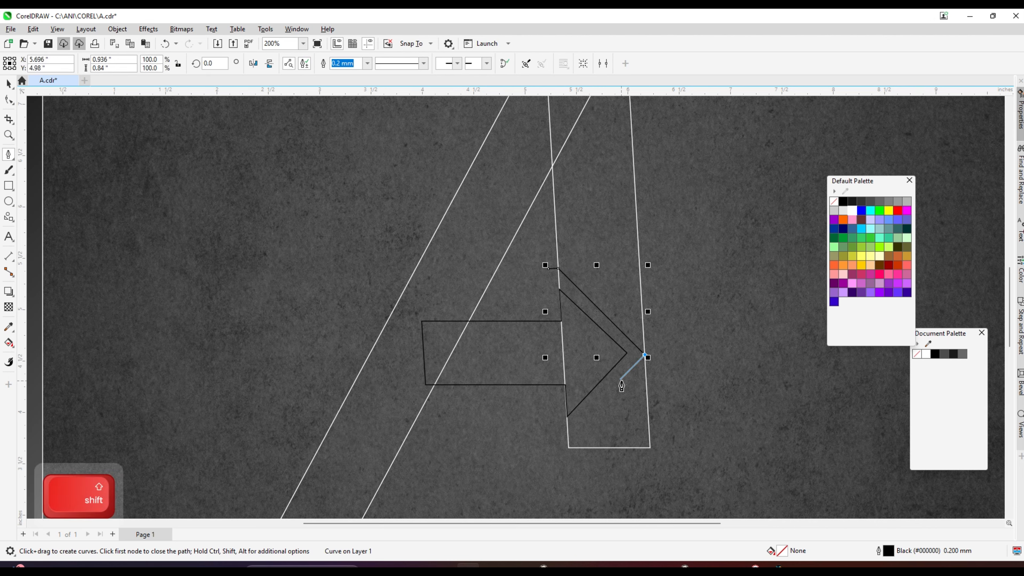
click(567, 432)
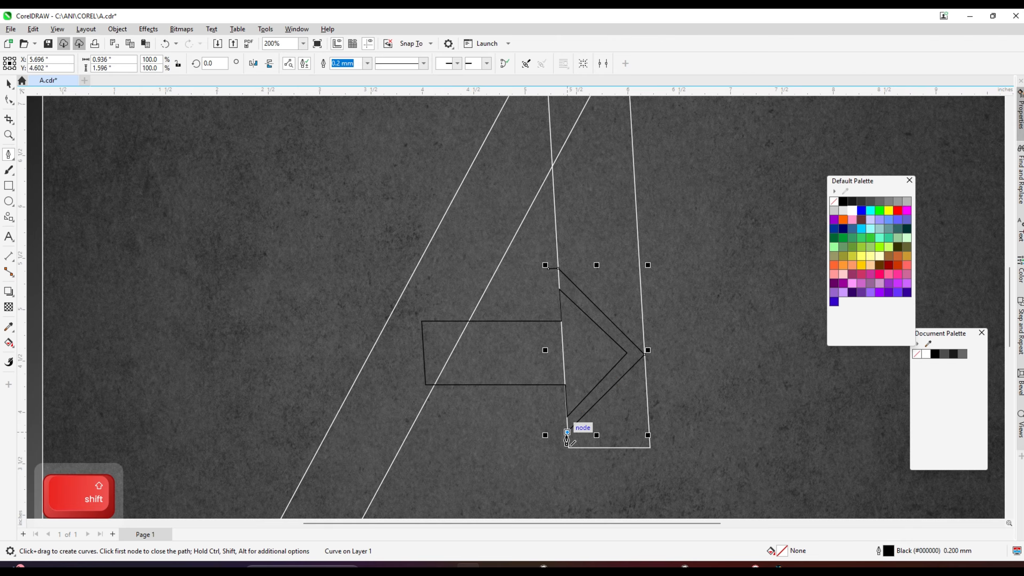
click(545, 455)
key(Return)
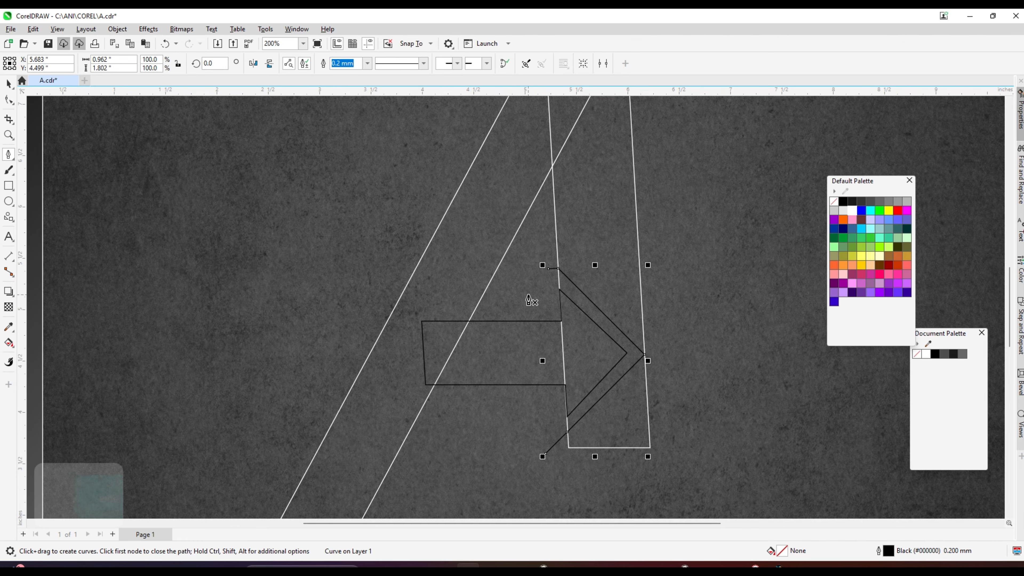
Draw a horizontal line about 1.271 inches long across the upright leg, just above its base, through the chevron's lower crossing.
scroll(529, 300, down, 3)
scroll(490, 363, up, 5)
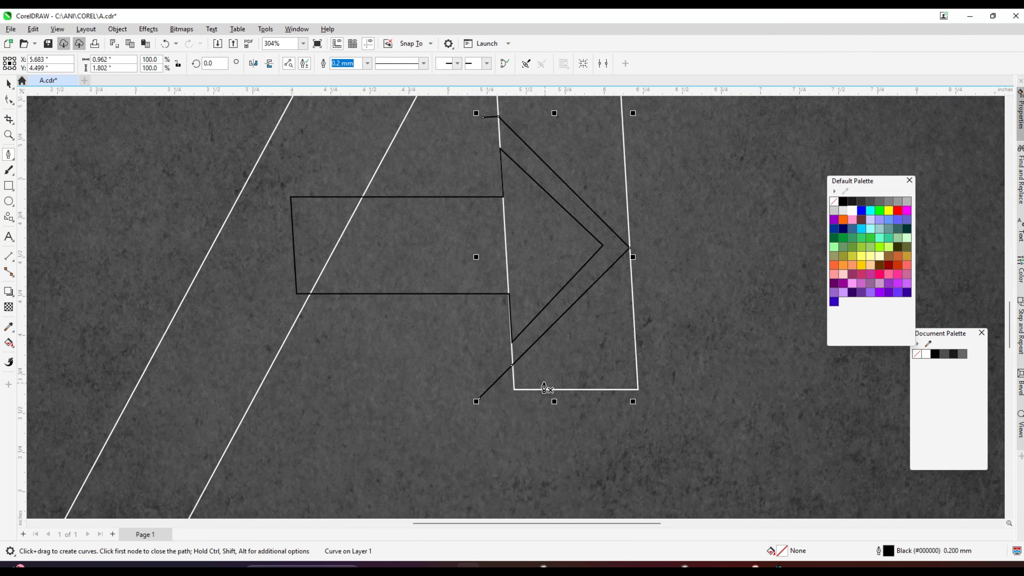
click(461, 365)
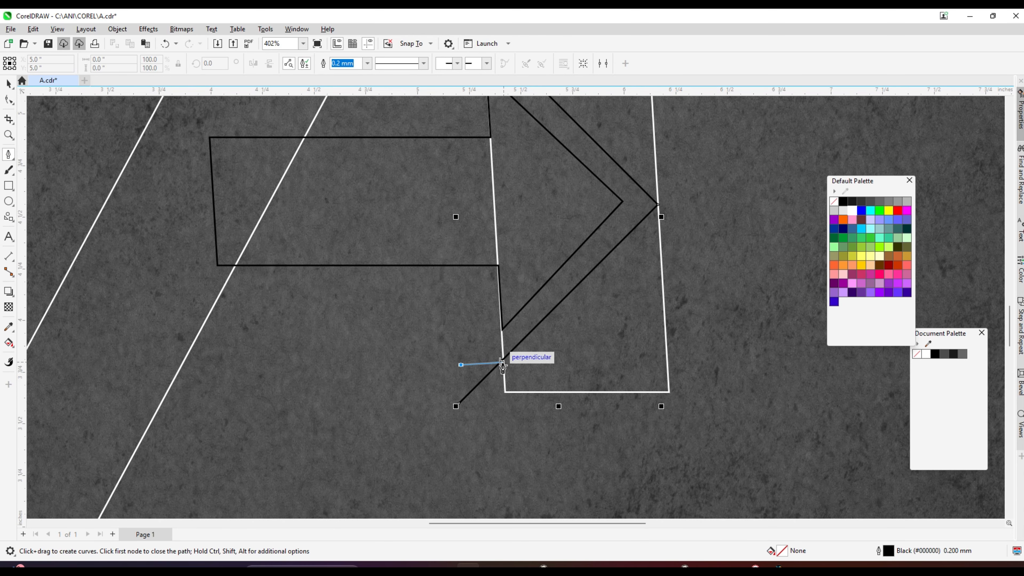
click(724, 364)
key(Return)
scroll(716, 361, down, 3)
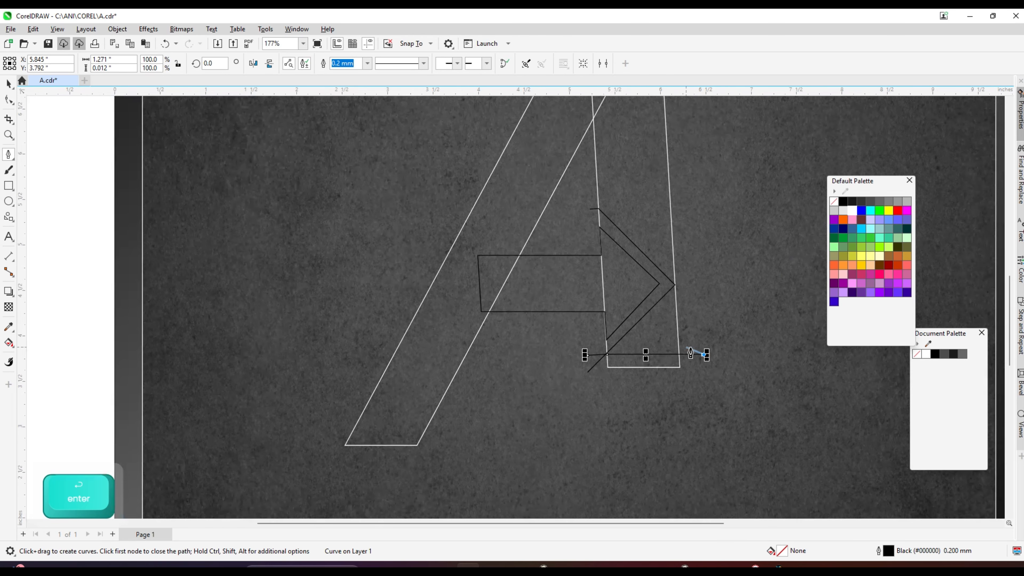
scroll(757, 362, down, 1)
key(Return)
Use Virtual Segment Delete to remove the crossing segments at the top of the A and the chevron's upper stub.
scroll(637, 338, down, 4)
scroll(677, 184, up, 2)
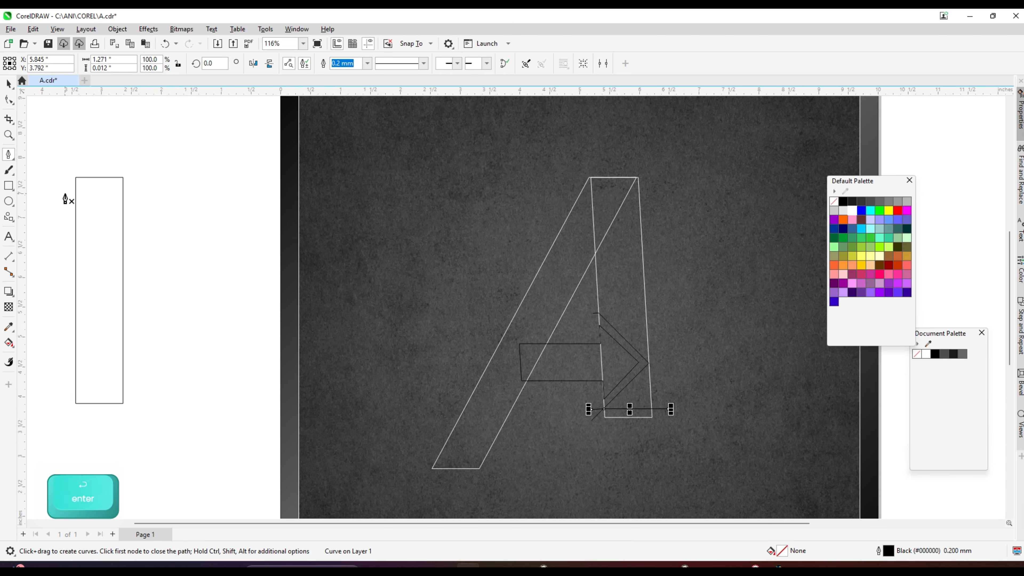
click(9, 120)
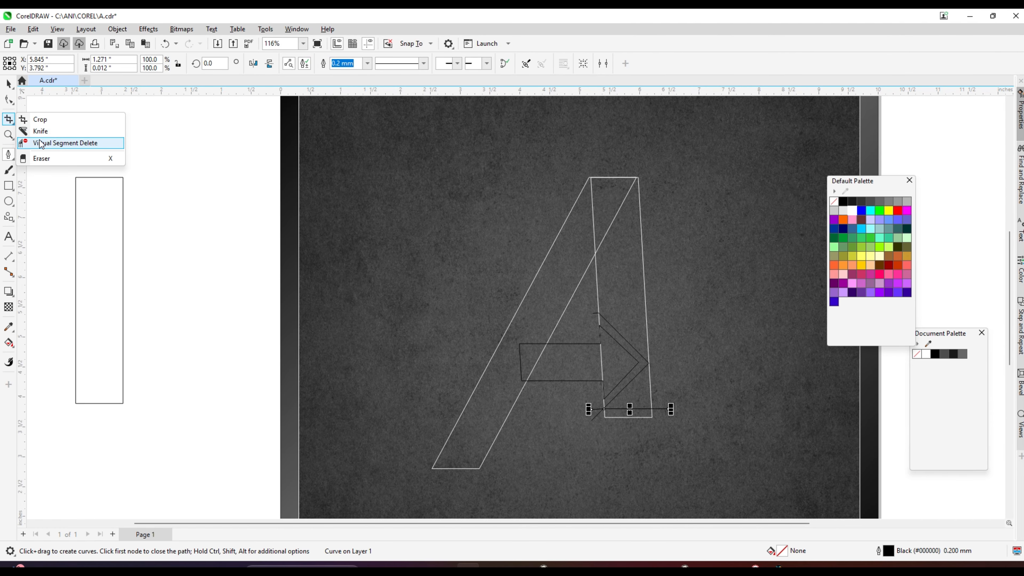
click(32, 142)
scroll(596, 231, up, 4)
scroll(590, 226, down, 2)
drag(617, 215, 619, 246)
scroll(633, 262, up, 2)
scroll(610, 230, down, 4)
scroll(606, 343, up, 6)
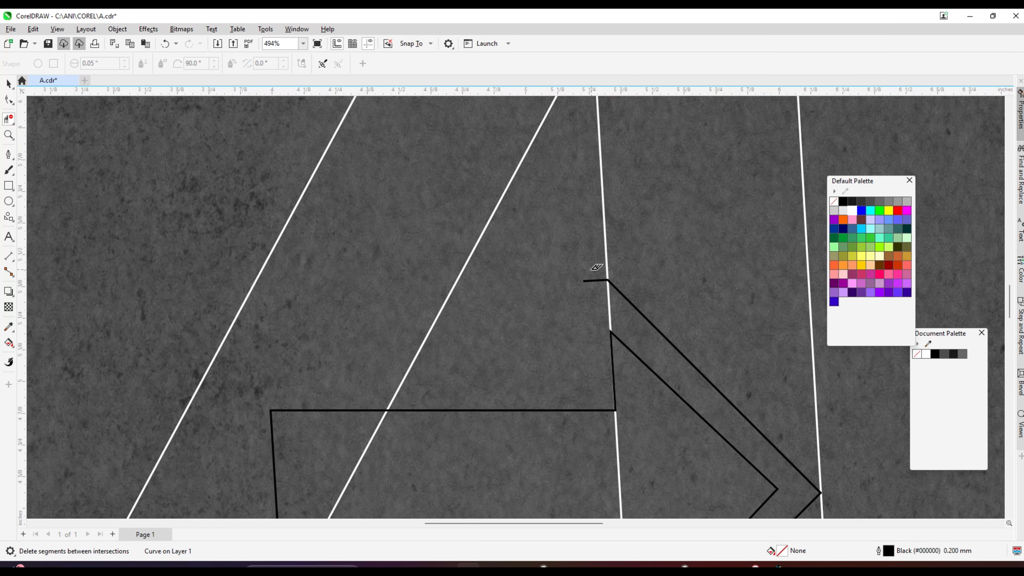
scroll(585, 300, down, 2)
scroll(599, 303, up, 2)
scroll(577, 293, down, 4)
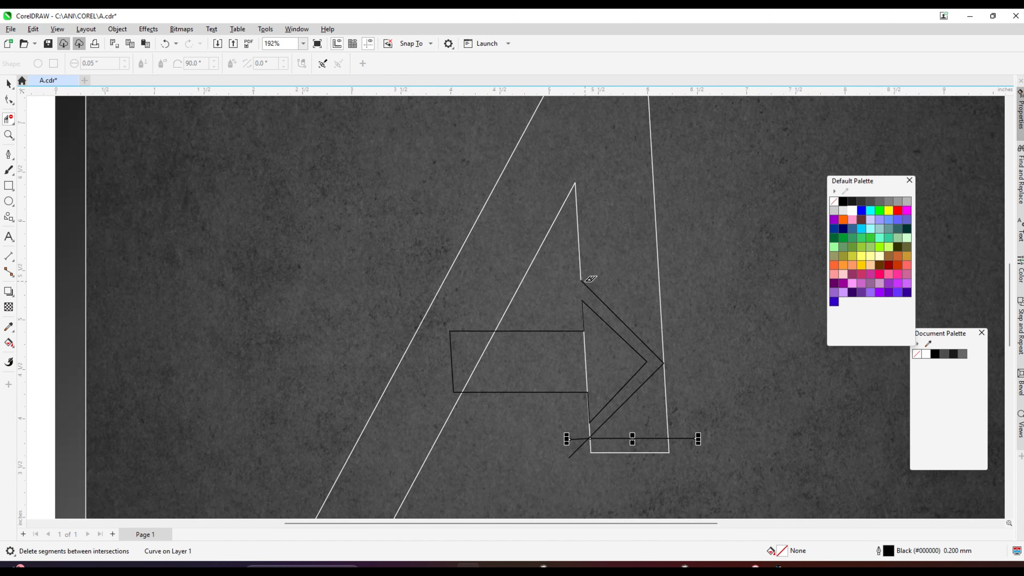
Delete the arrow shaft's segments inside the slanted leg and the leg segments running through the arrow.
scroll(665, 372, up, 2)
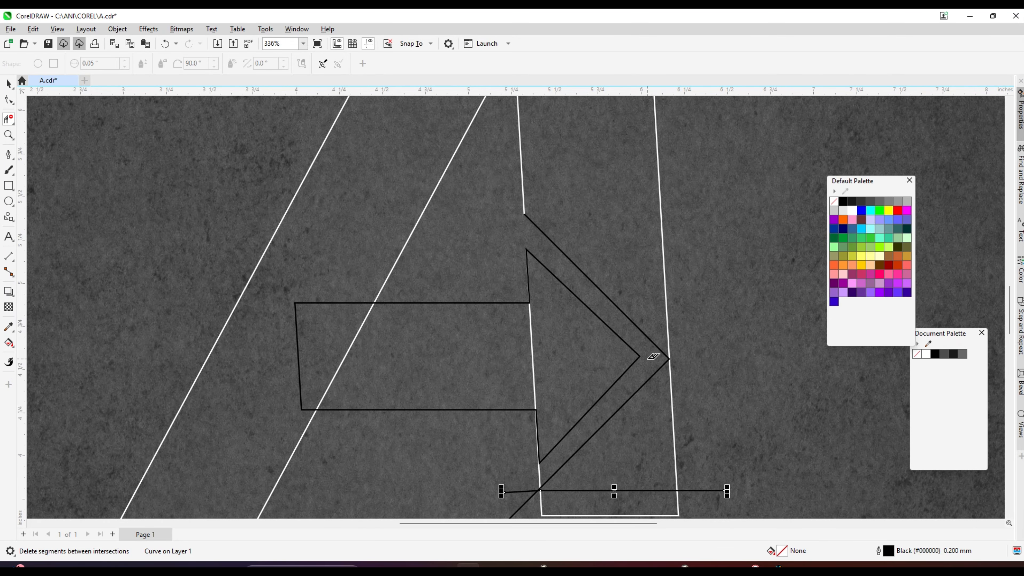
scroll(630, 291, down, 3)
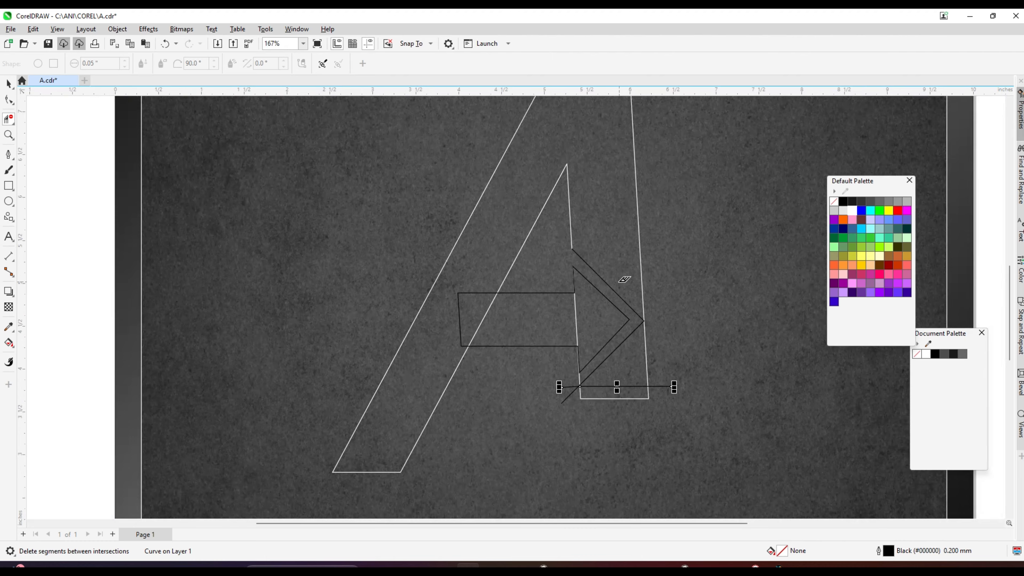
scroll(605, 251, up, 2)
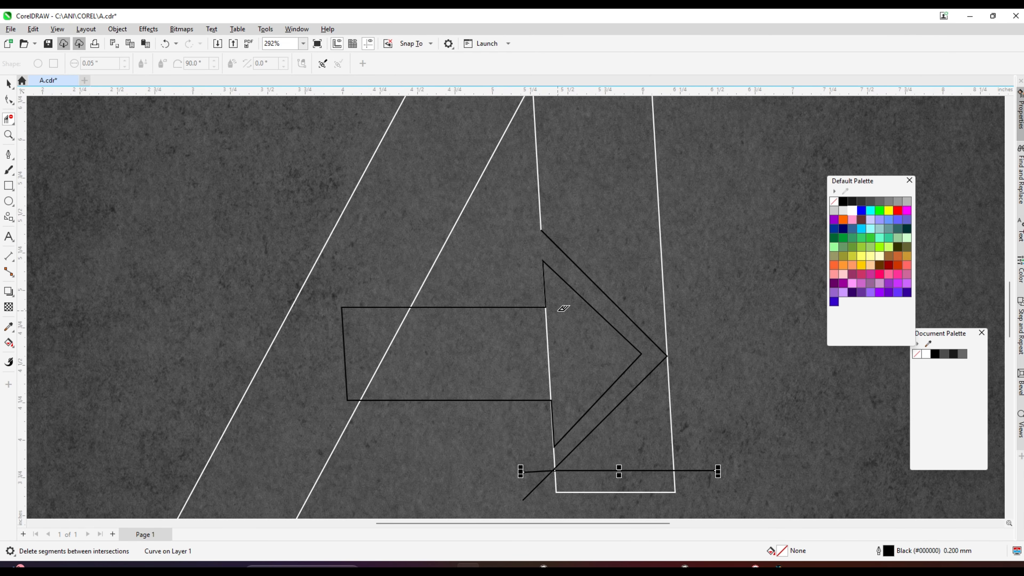
scroll(537, 327, down, 3)
scroll(467, 309, up, 2)
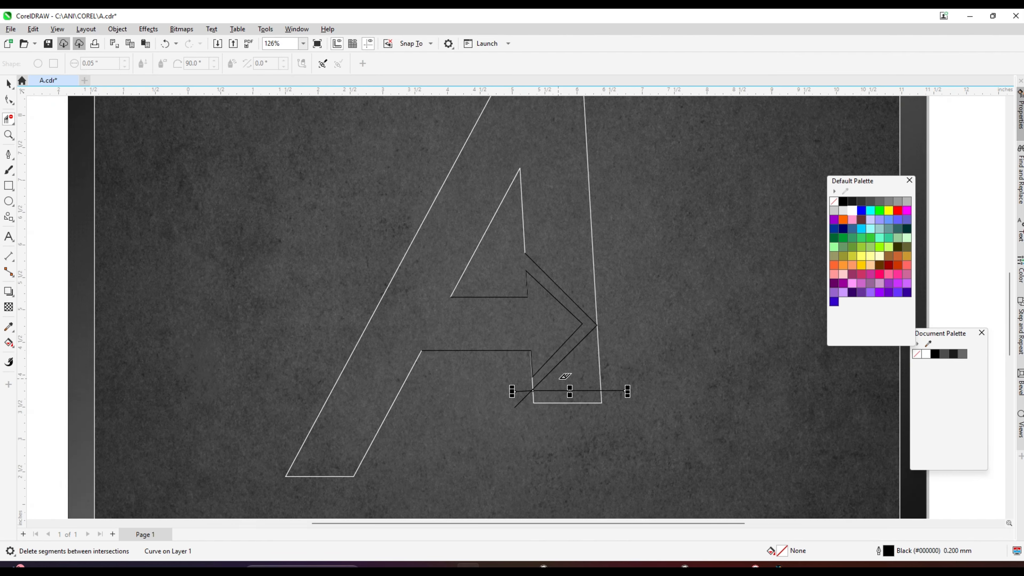
Delete the upright leg's base below the horizontal line, the chevron's lower stub and the line's overhanging ends.
scroll(564, 376, up, 3)
drag(613, 461, 611, 460)
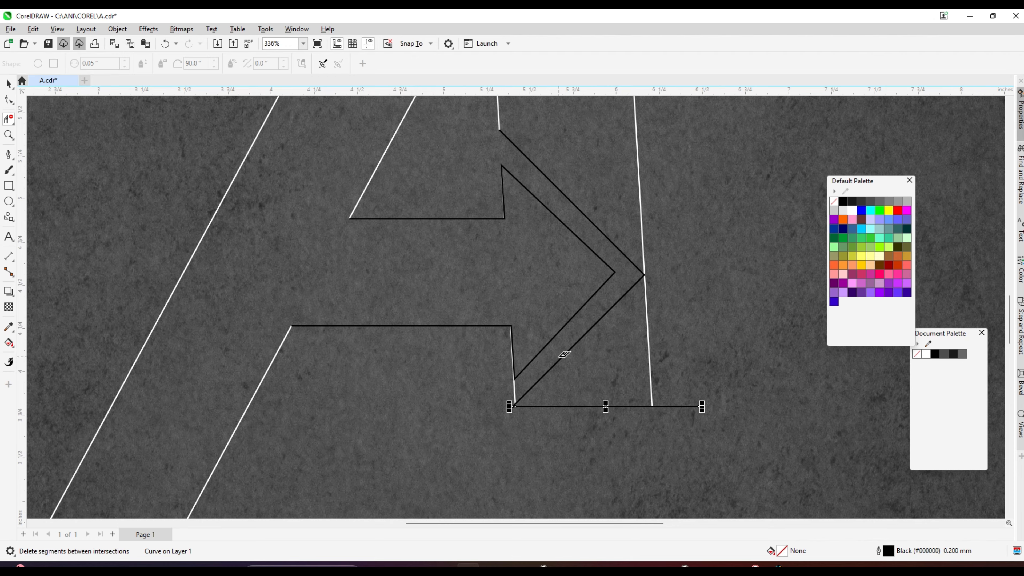
scroll(511, 389, up, 2)
scroll(501, 389, down, 3)
click(647, 409)
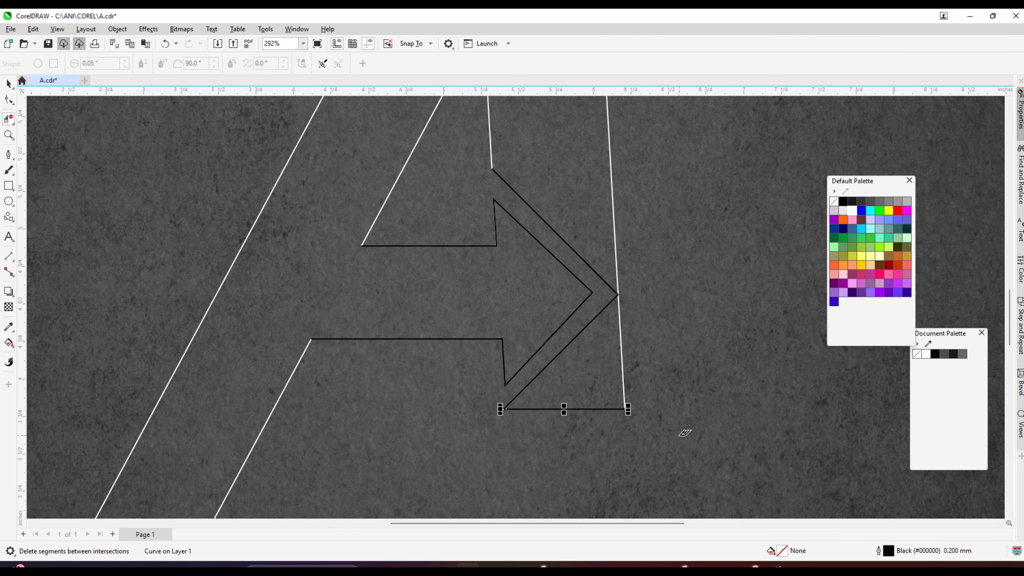
Move all the A's outline pieces off the dark background to the blank area beside the page and give them black outlines.
scroll(624, 298, down, 2)
scroll(620, 347, down, 1)
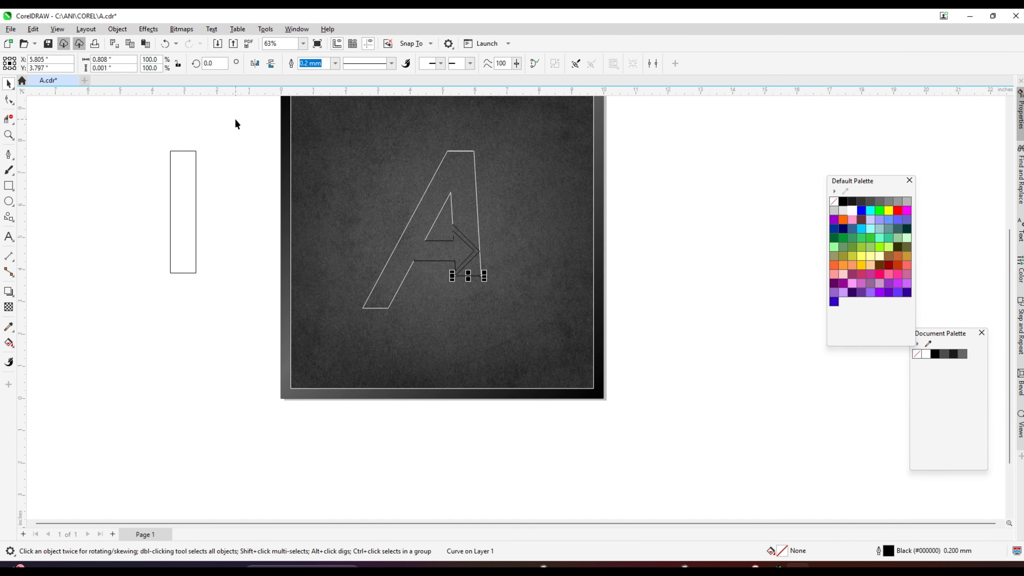
drag(245, 120, 523, 328)
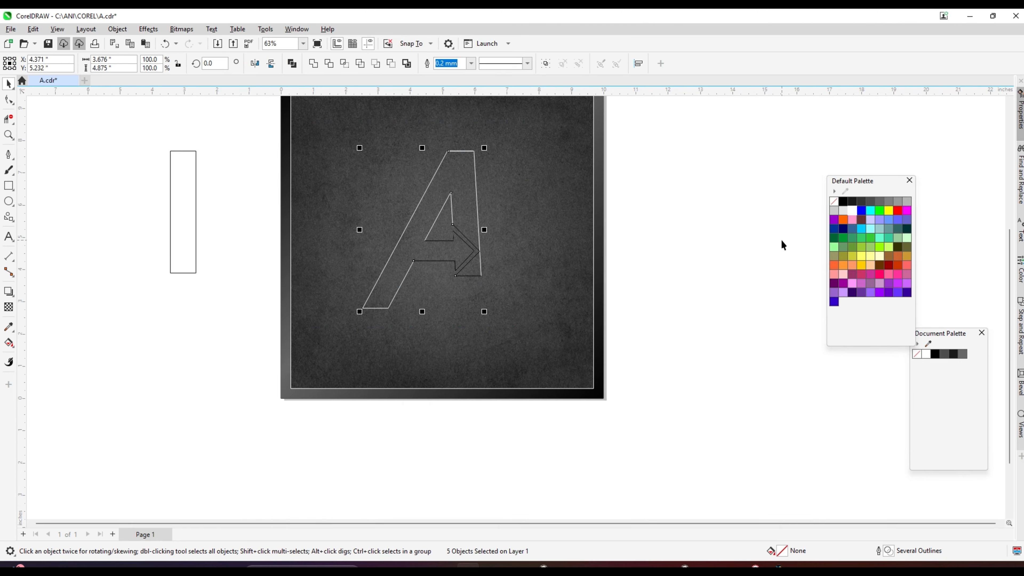
drag(458, 210, 766, 225)
scroll(763, 220, up, 3)
drag(666, 192, 680, 194)
scroll(527, 249, down, 3)
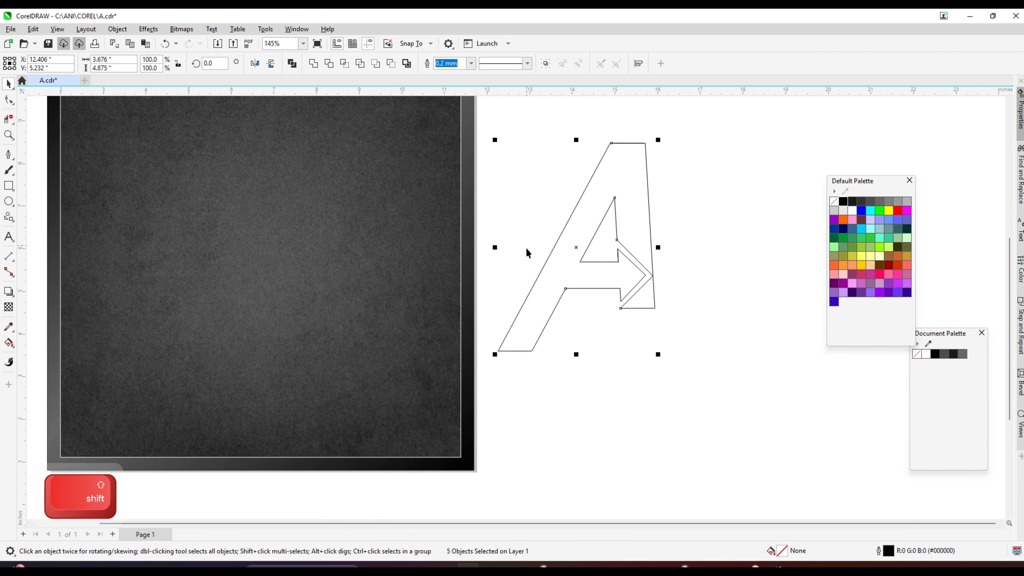
scroll(695, 257, up, 2)
click(696, 257)
Draw a second open chevron about 1.051 by 1.794 inches just outside the first with the Pen tool, its tip beyond the upright leg.
scroll(577, 212, up, 3)
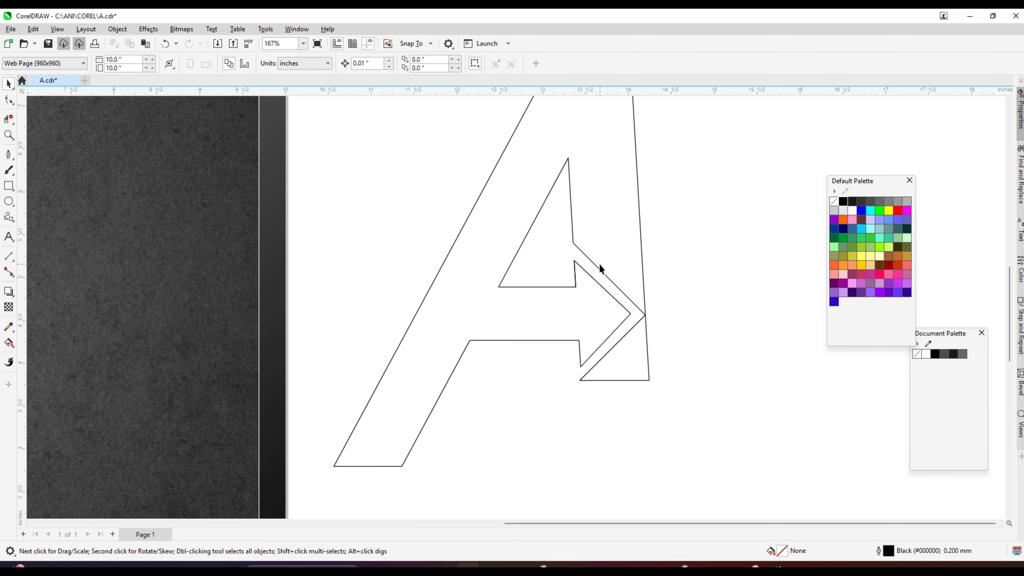
click(9, 157)
scroll(621, 246, up, 5)
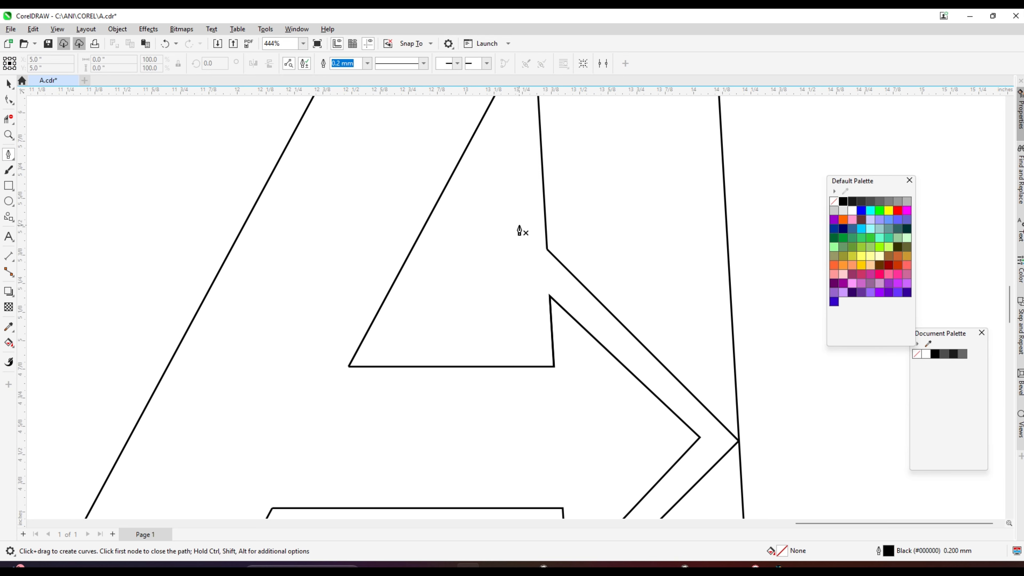
click(547, 228)
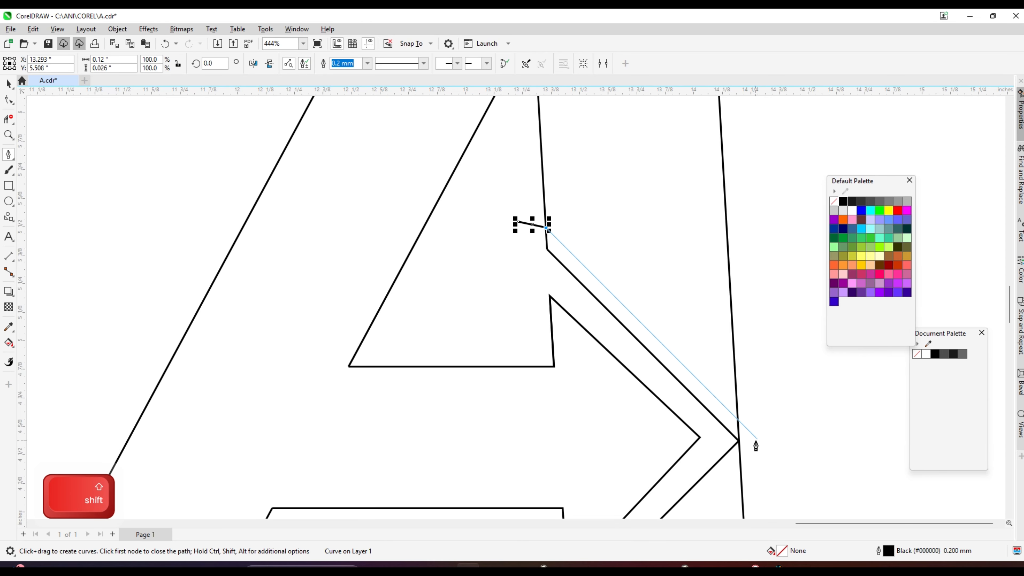
scroll(756, 444, down, 4)
scroll(743, 434, up, 3)
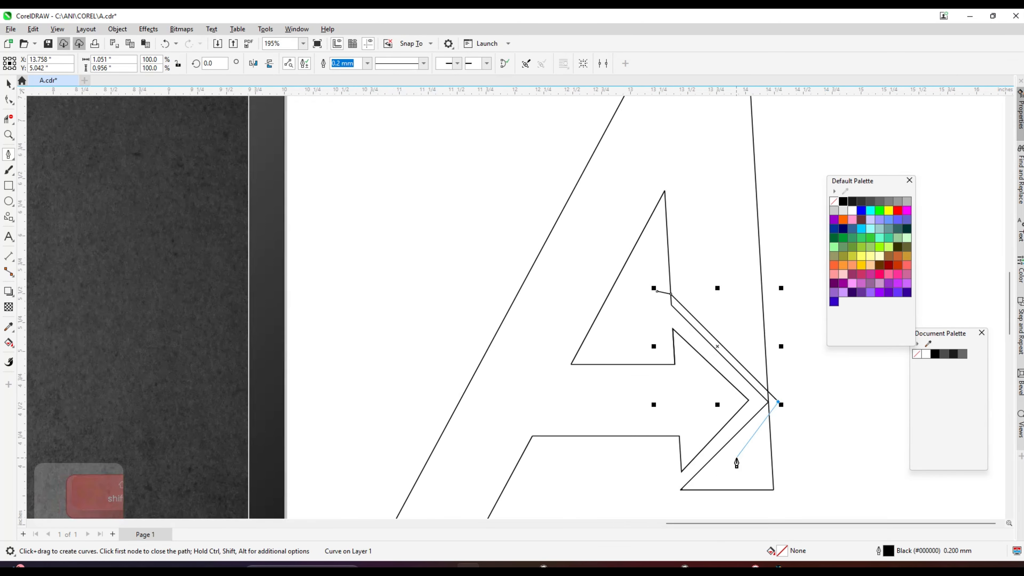
click(675, 502)
key(Return)
Delete the new chevron's short upper tail and the old chevron line running just inside it.
scroll(617, 315, down, 2)
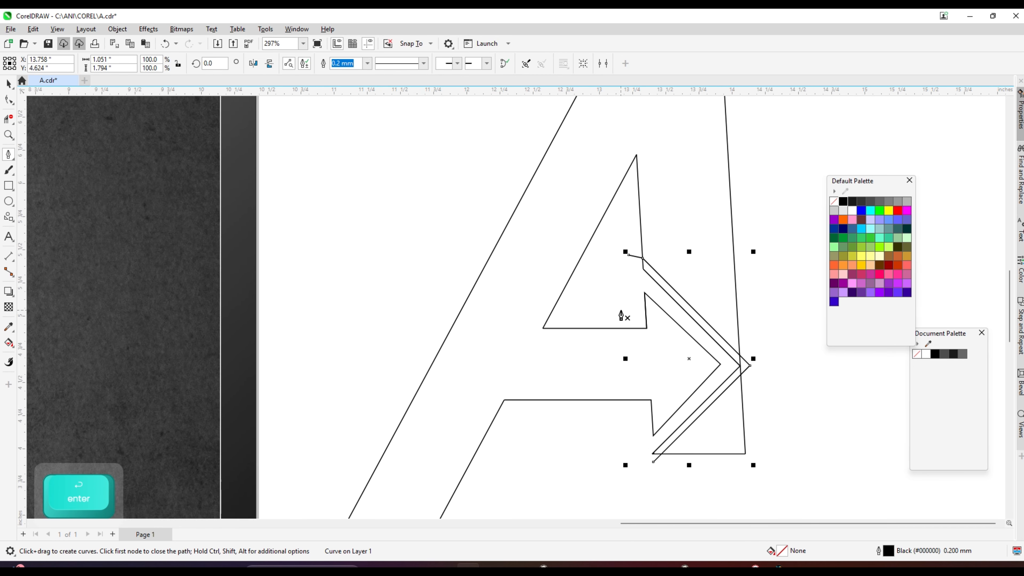
scroll(764, 275, up, 1)
click(8, 119)
scroll(521, 222, up, 3)
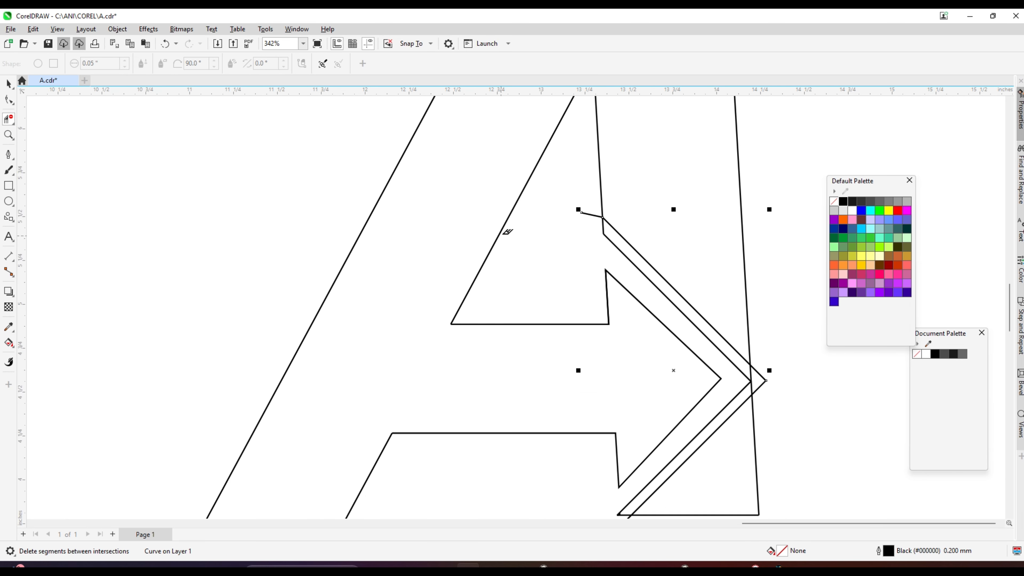
click(605, 203)
click(645, 246)
scroll(605, 242, down, 4)
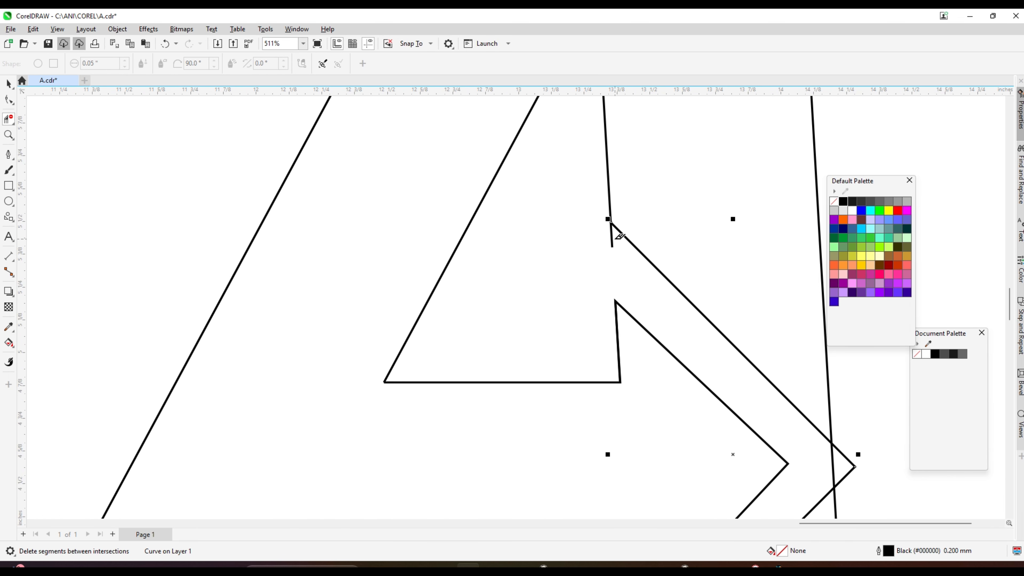
Delete the new chevron's tip beyond the upright leg, the leg segment inside the chevron and the overhanging lower ends.
scroll(694, 332, up, 5)
click(693, 323)
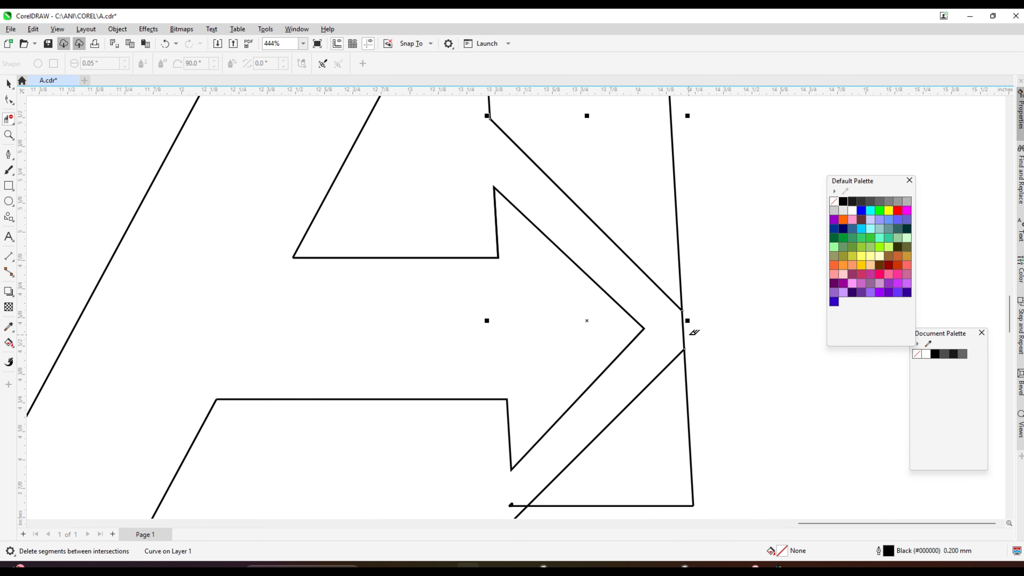
click(683, 327)
scroll(708, 314, down, 3)
scroll(608, 405, up, 2)
click(606, 425)
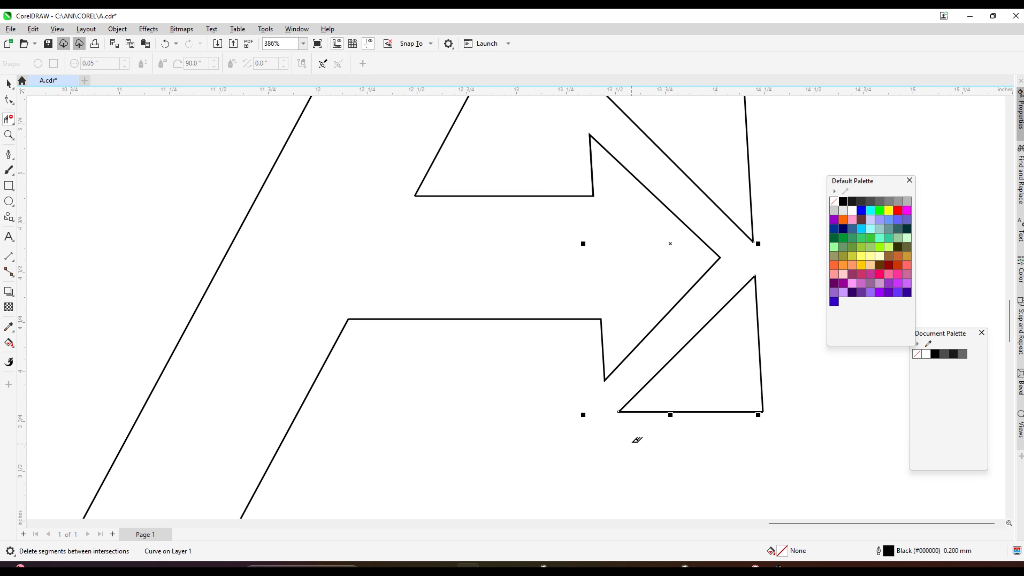
scroll(635, 439, down, 7)
click(10, 84)
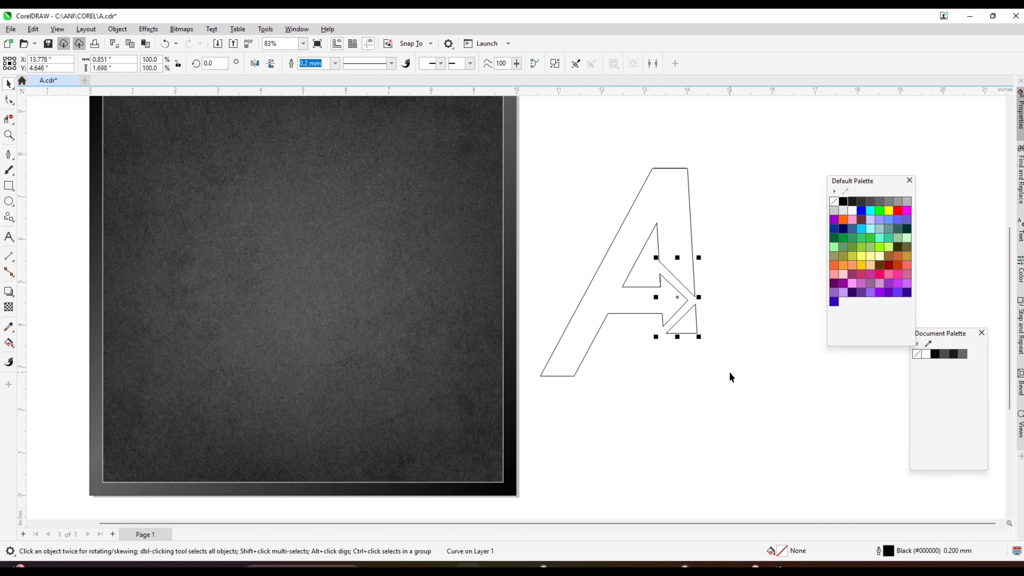
click(739, 393)
Fill the A's main body and the small triangle below the arrow with black using Smart Fill.
scroll(481, 164, up, 1)
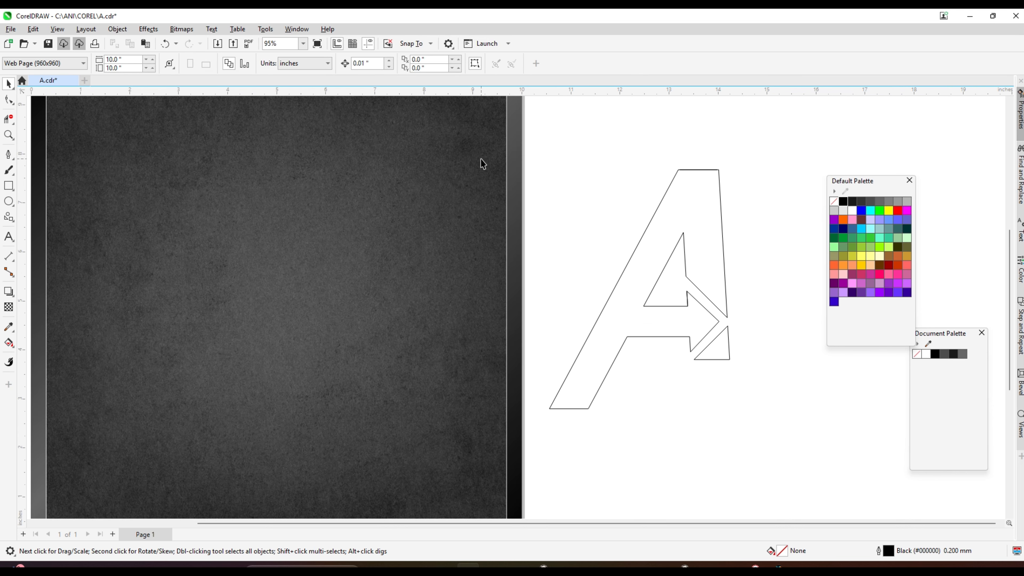
click(11, 344)
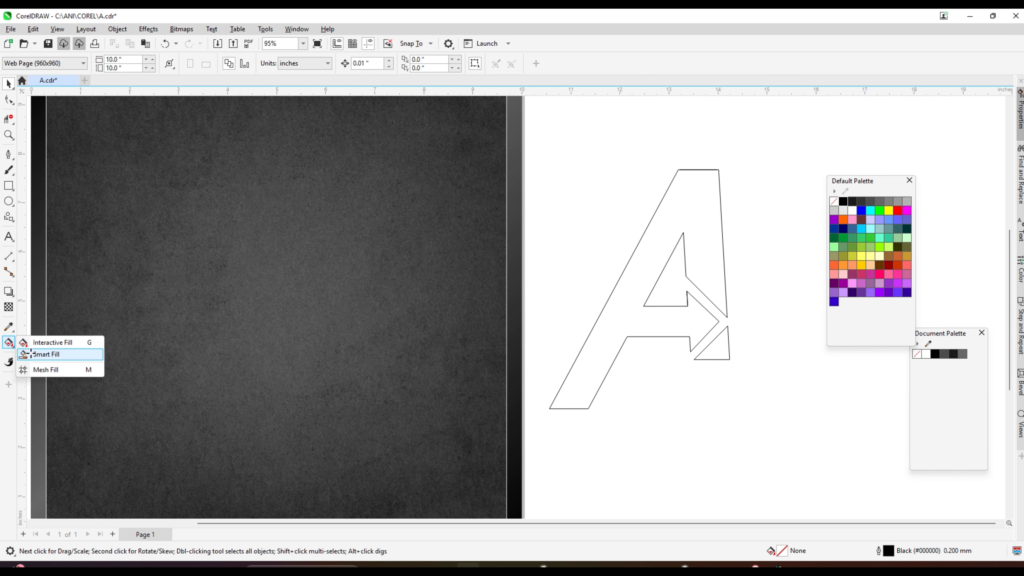
click(30, 353)
click(706, 220)
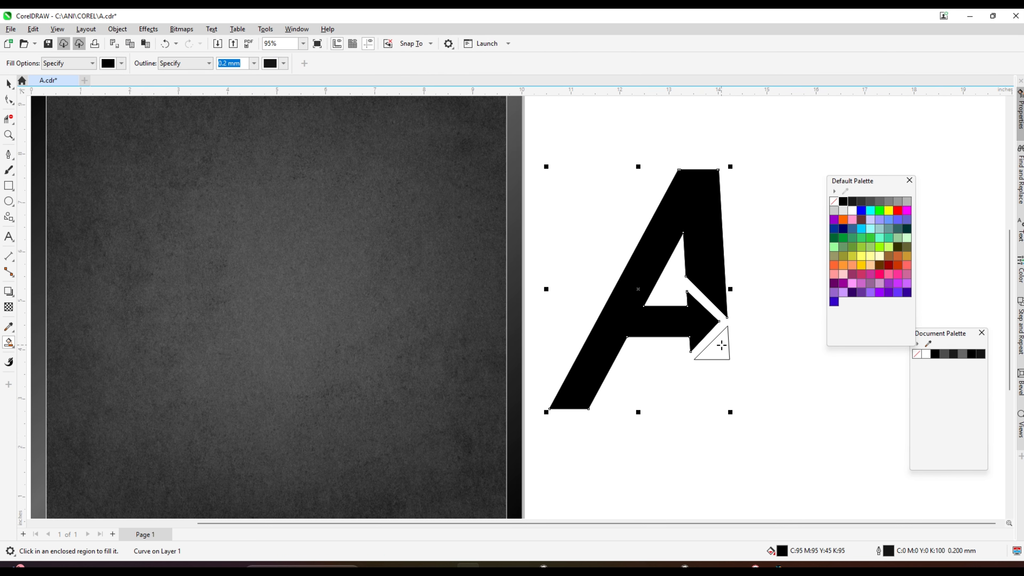
click(722, 345)
click(11, 87)
Move all the A's pieces farther away from the page and remove their outlines, keeping the black fill.
key(F3)
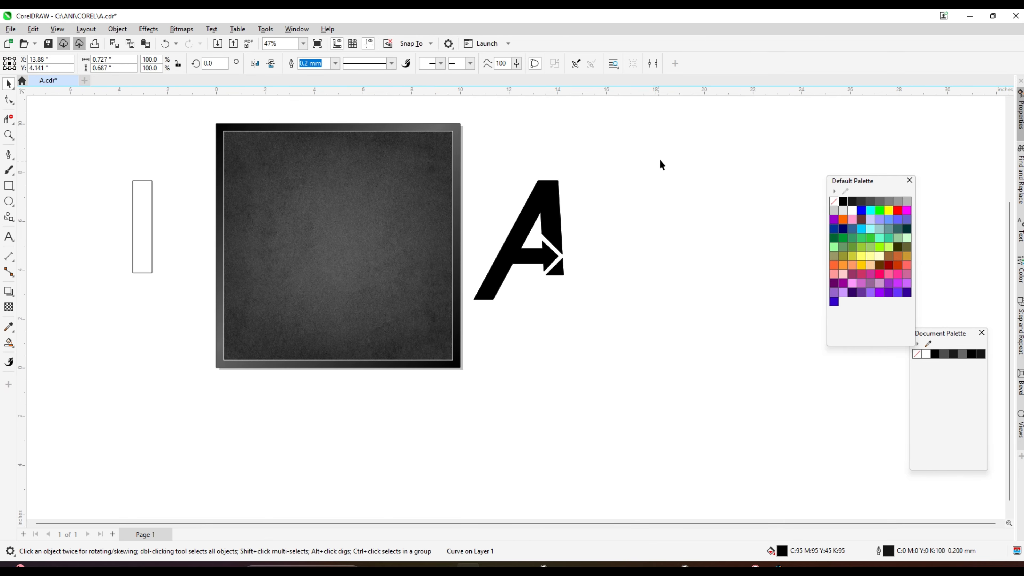
drag(661, 155, 484, 307)
drag(556, 209, 664, 210)
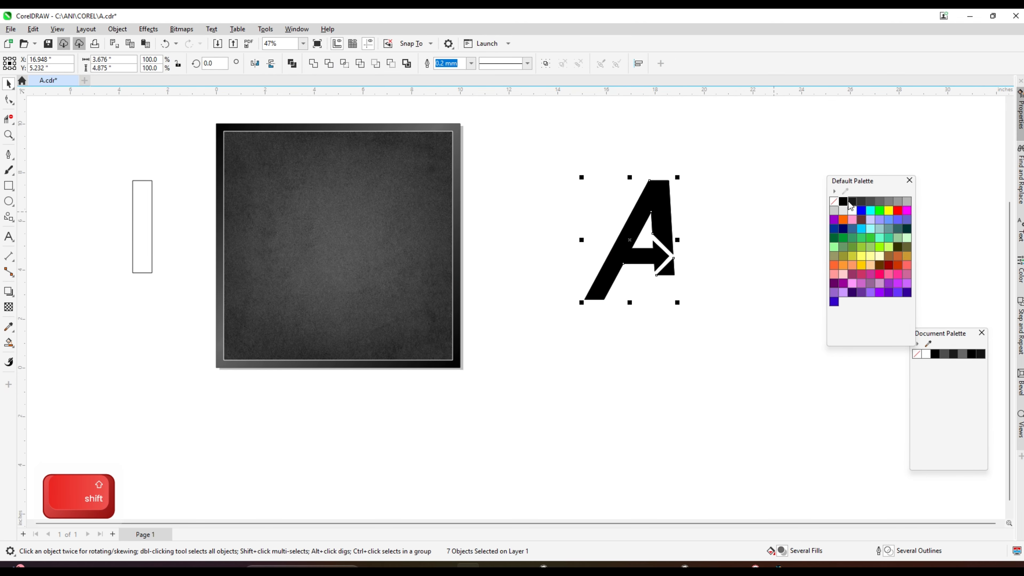
key(ctrl+z)
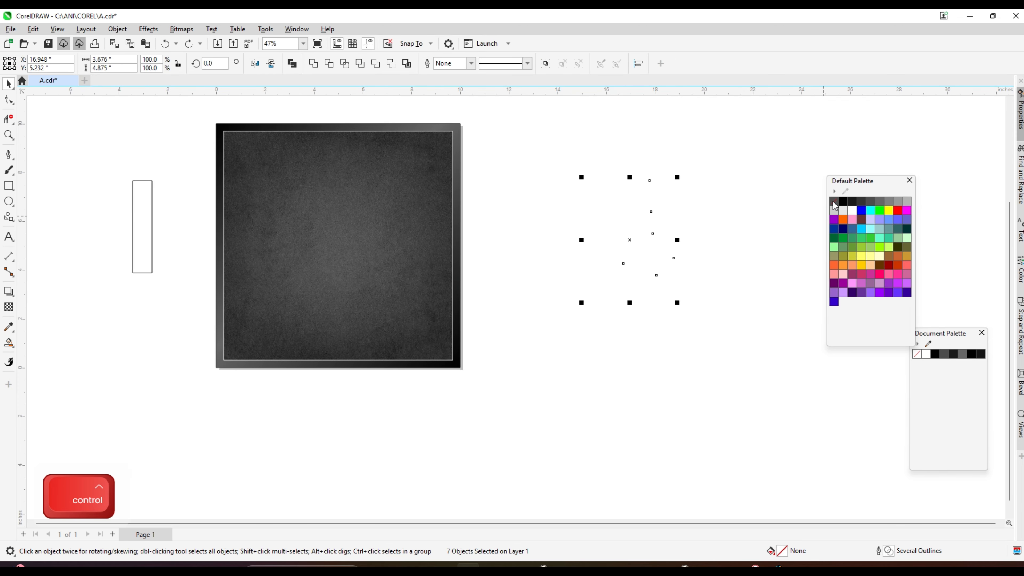
click(693, 187)
Draw a circle about 5.844 inches across around the A with the Ellipse tool, centred near the arrowhead's upper corner.
scroll(693, 187, up, 1)
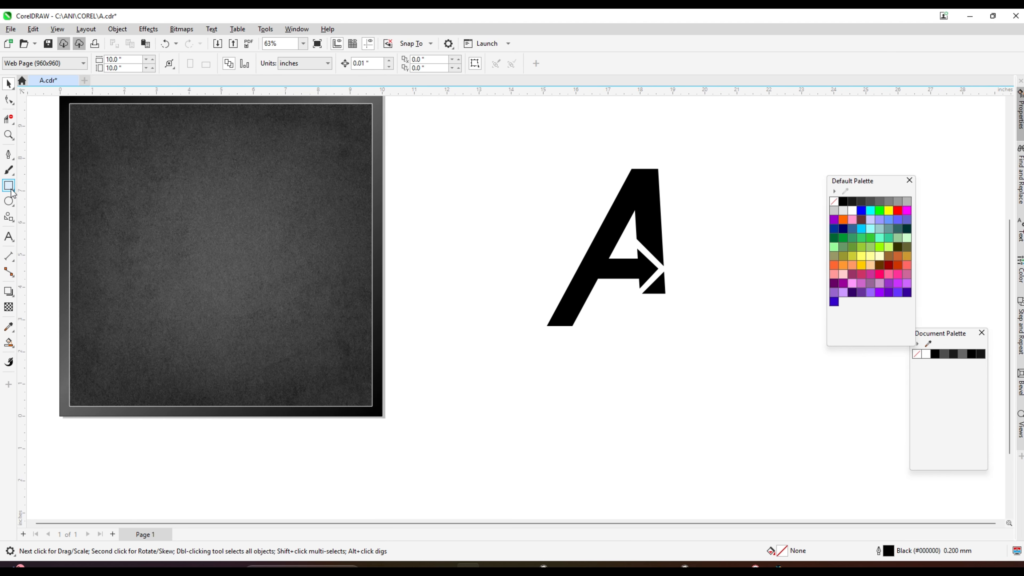
click(9, 203)
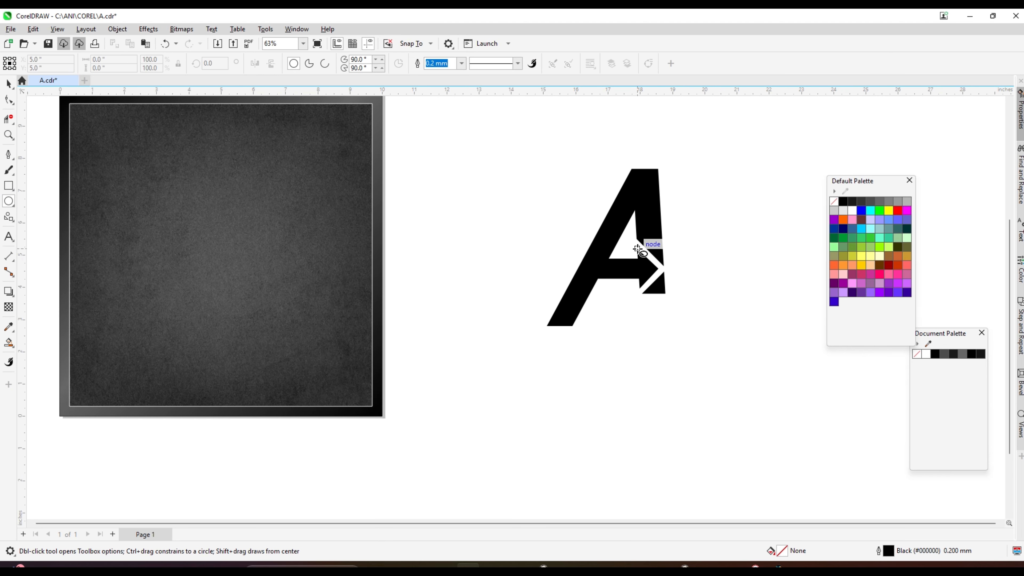
drag(638, 249, 704, 343)
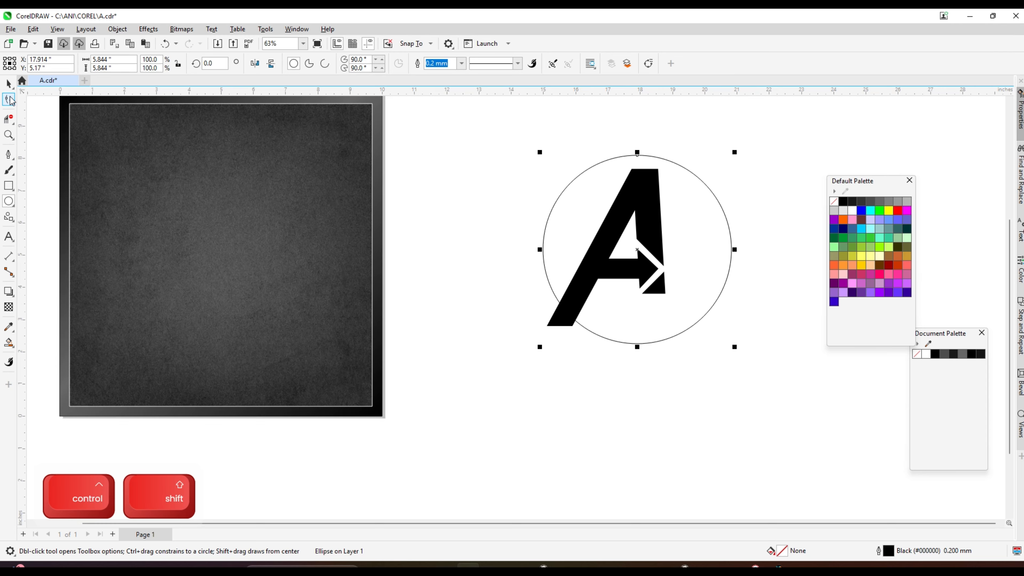
Shrink the circle to about 3.966 inches across and reposition it so the A's top and foot extend beyond it.
click(9, 84)
drag(737, 150, 689, 197)
drag(678, 266, 689, 252)
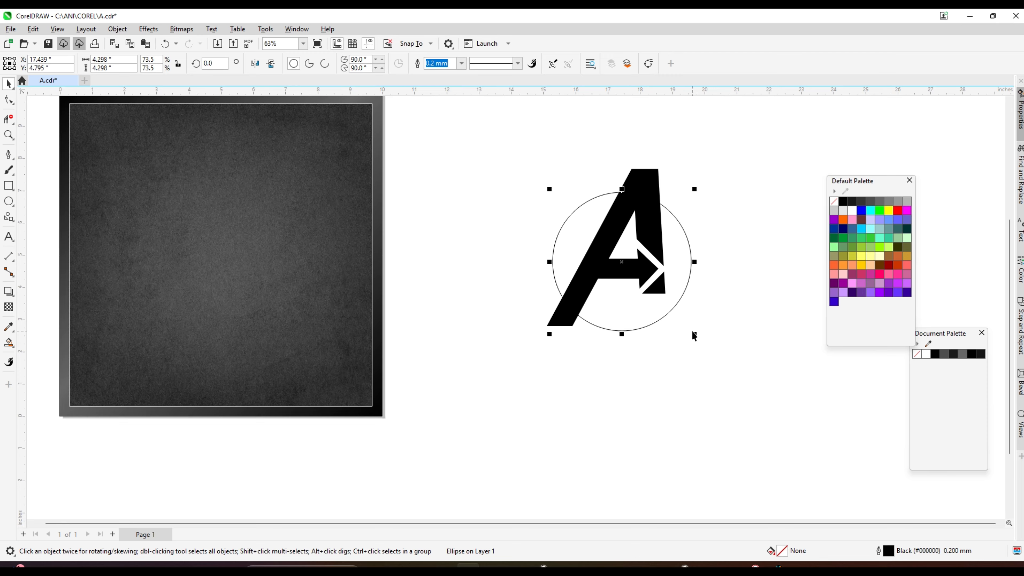
drag(697, 334, 686, 324)
Create a larger concentric copy of the circle to form a ring around the A.
scroll(686, 283, up, 2)
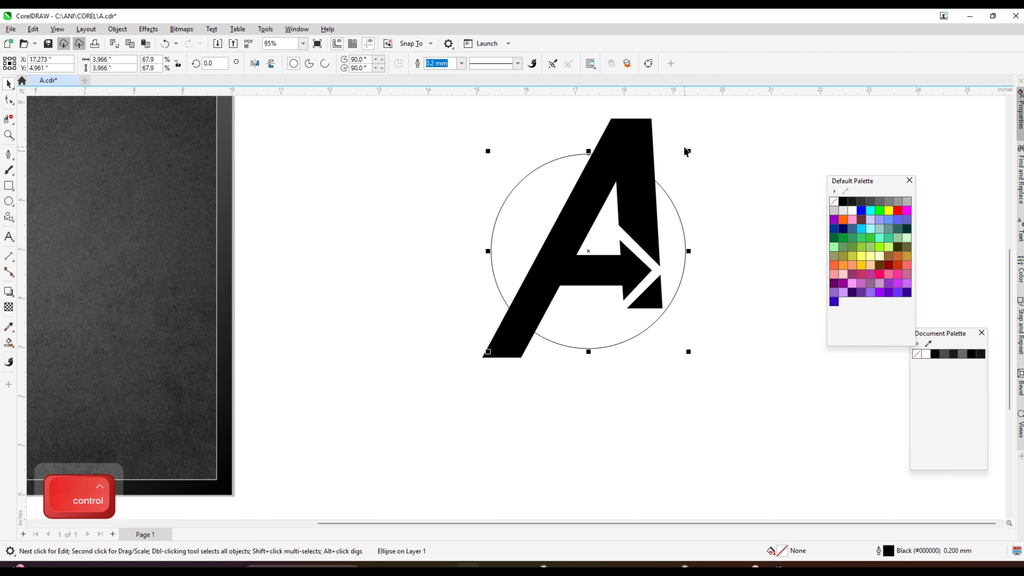
key(ctrl+d)
drag(689, 152, 717, 123)
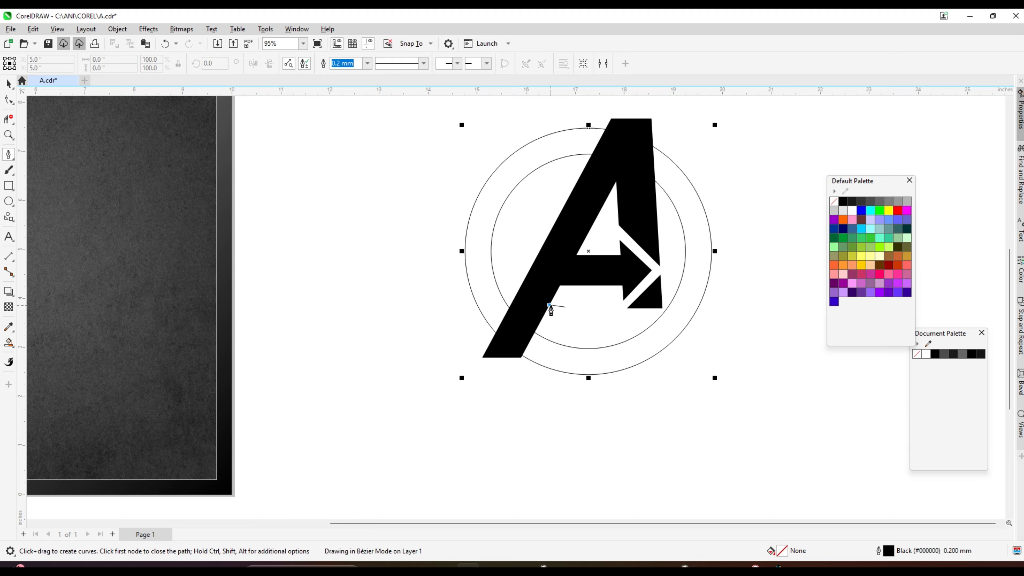
Draw an open bent line about 0.925 by 1.061 inches along the lower right edge of the slanted leg with the Pen tool.
key(shift)
drag(519, 356, 542, 359)
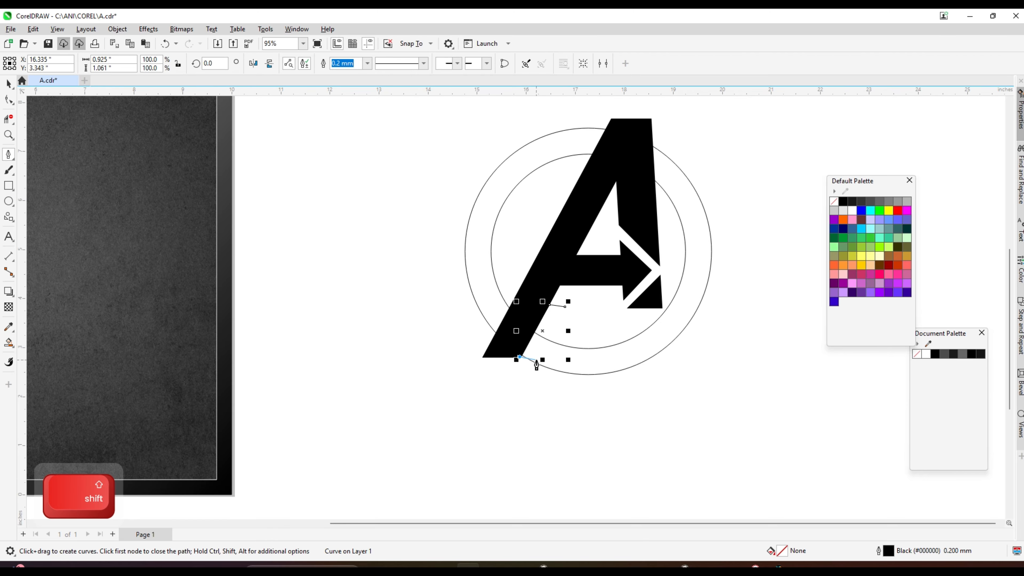
key(v)
click(8, 84)
Offset the bent line slightly from the slanted leg's lower right edge and place a copy just outside its left edge.
scroll(564, 331, up, 4)
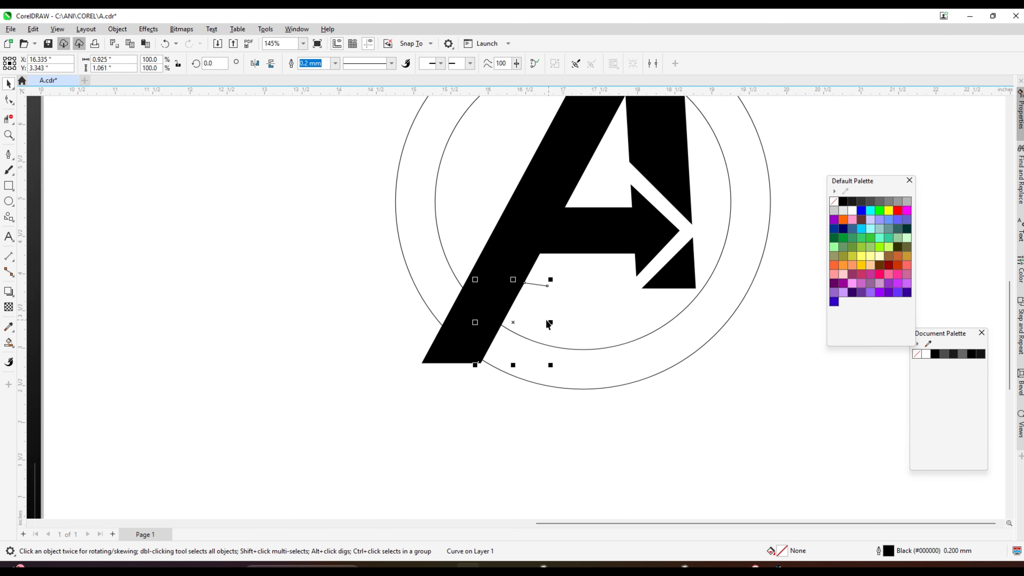
drag(505, 311, 439, 273)
scroll(586, 331, down, 3)
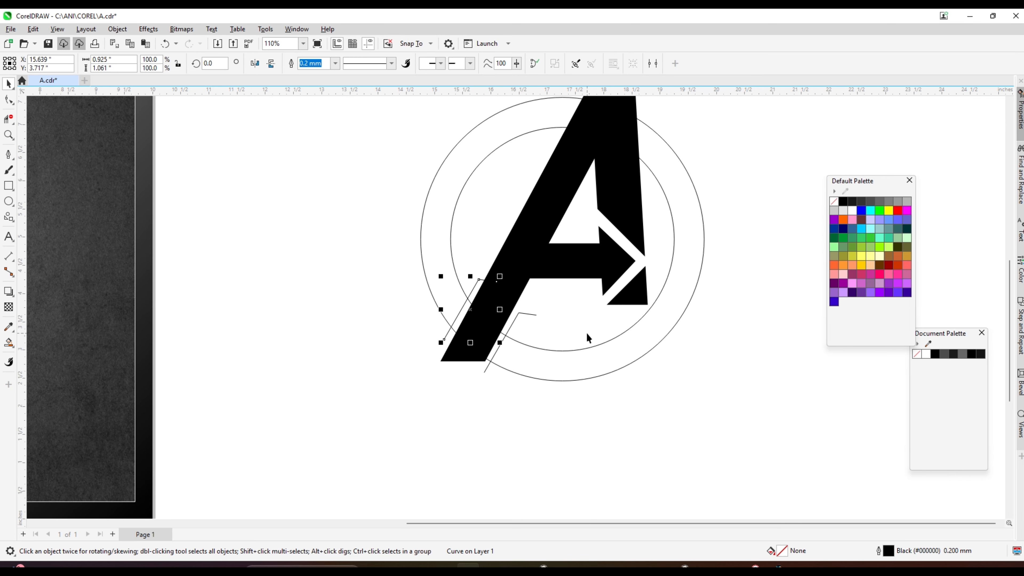
Draw a red straight line about 0.478 by 0.886 inches along the slanted leg's upper outer edge and offset it slightly outward.
scroll(586, 332, down, 3)
scroll(615, 202, up, 2)
scroll(415, 141, up, 2)
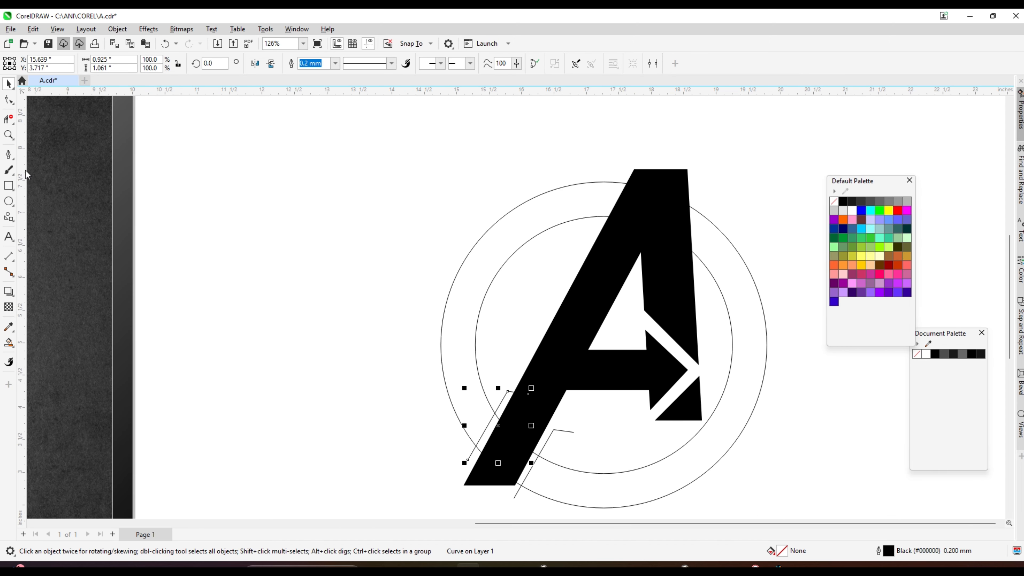
click(9, 155)
scroll(574, 262, up, 4)
click(490, 280)
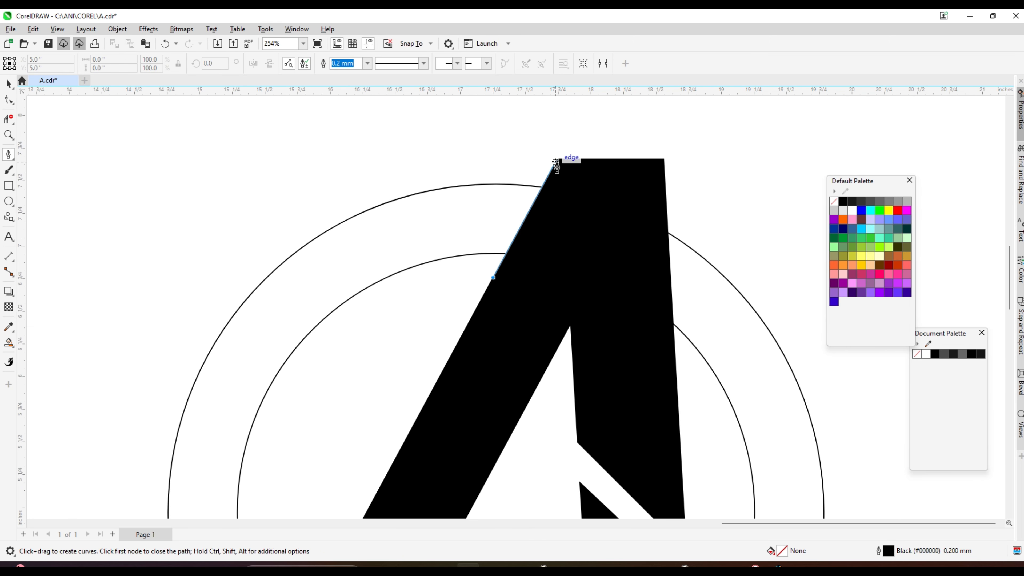
click(557, 159)
right_click(898, 210)
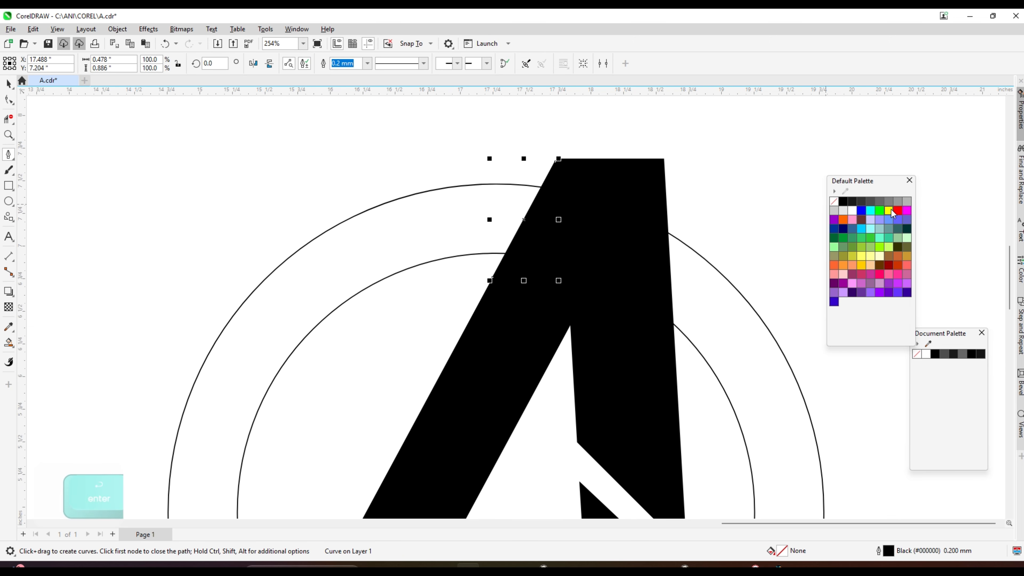
click(8, 84)
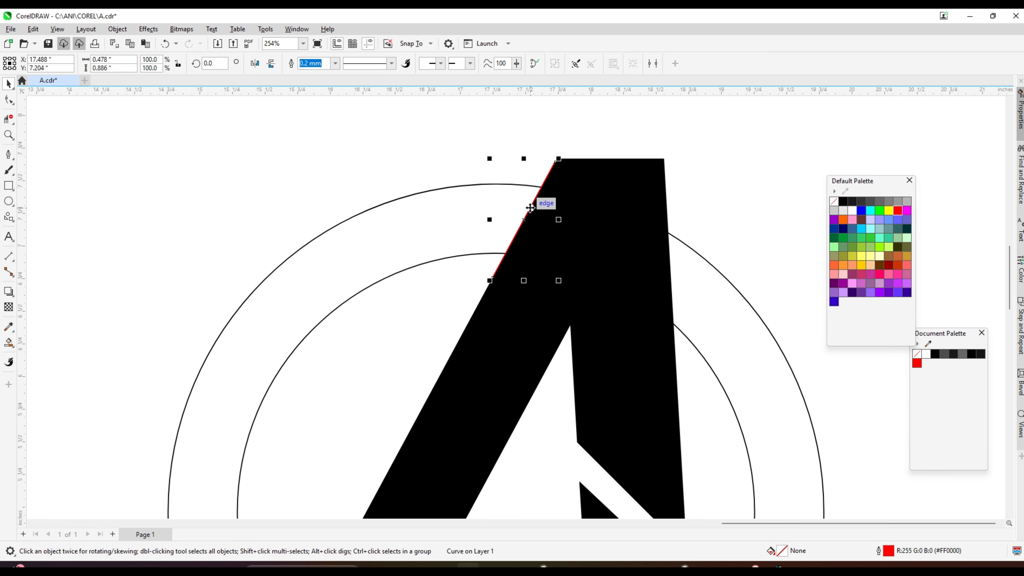
drag(530, 210, 517, 213)
Draw a straight line about 0.068 by 1.169 inches along the upright leg's outer edge and offset it slightly outward.
click(8, 154)
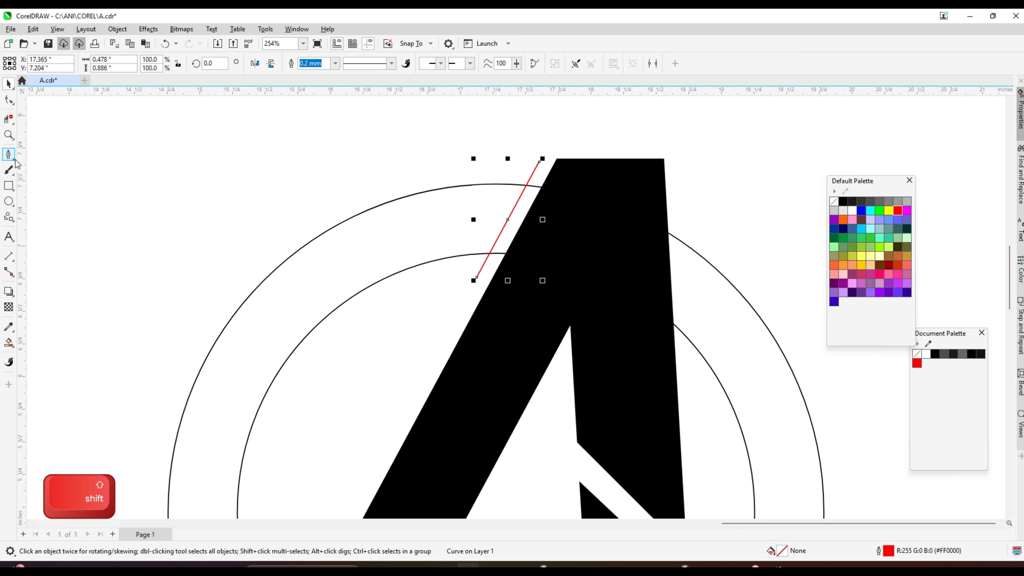
double_click(676, 367)
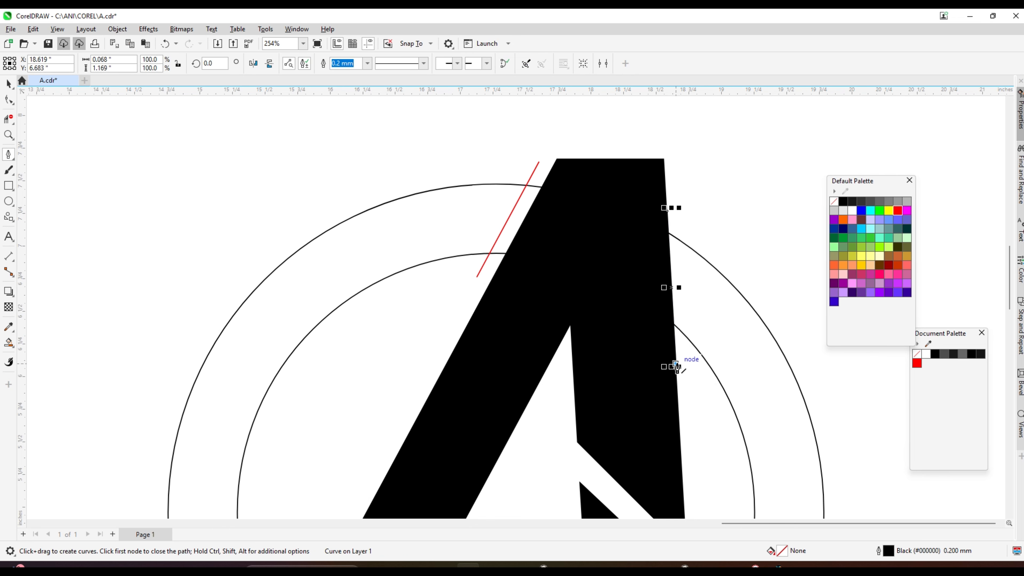
click(5, 84)
scroll(655, 270, up, 1)
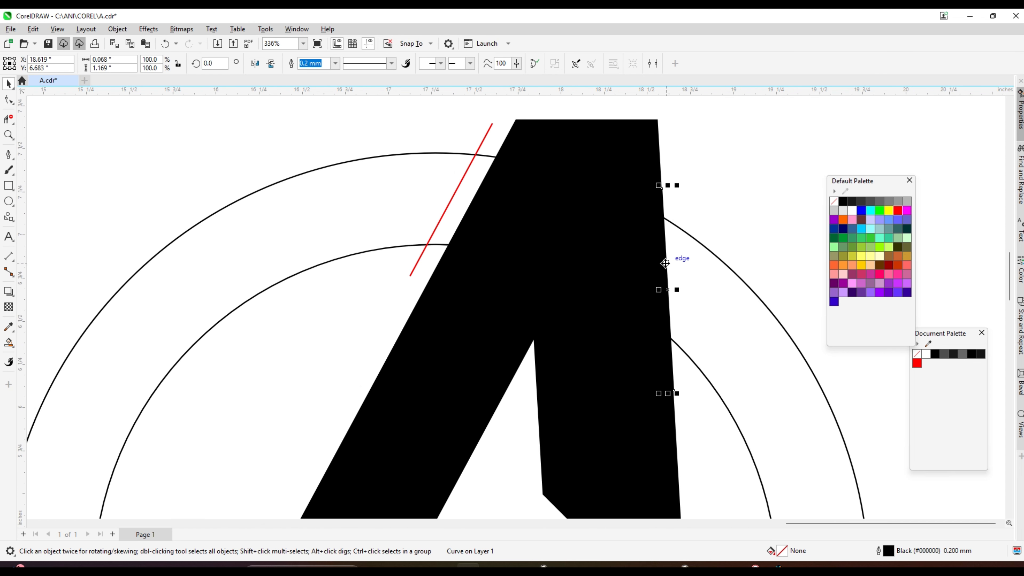
drag(665, 262, 680, 268)
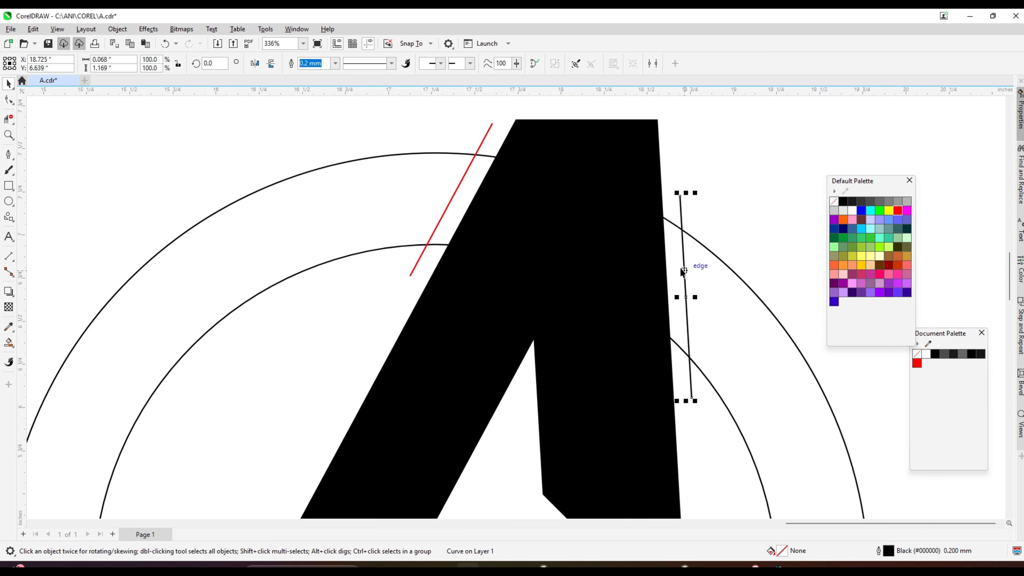
Delete the red line's overhanging ends and the circle segments between it and the slanted leg with Virtual Segment Delete.
scroll(680, 269, down, 5)
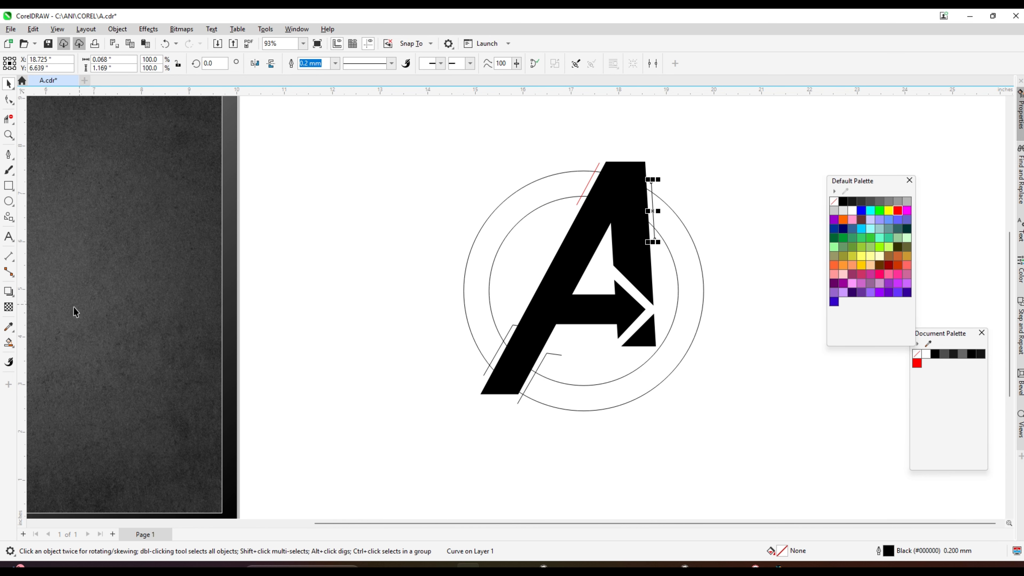
click(12, 121)
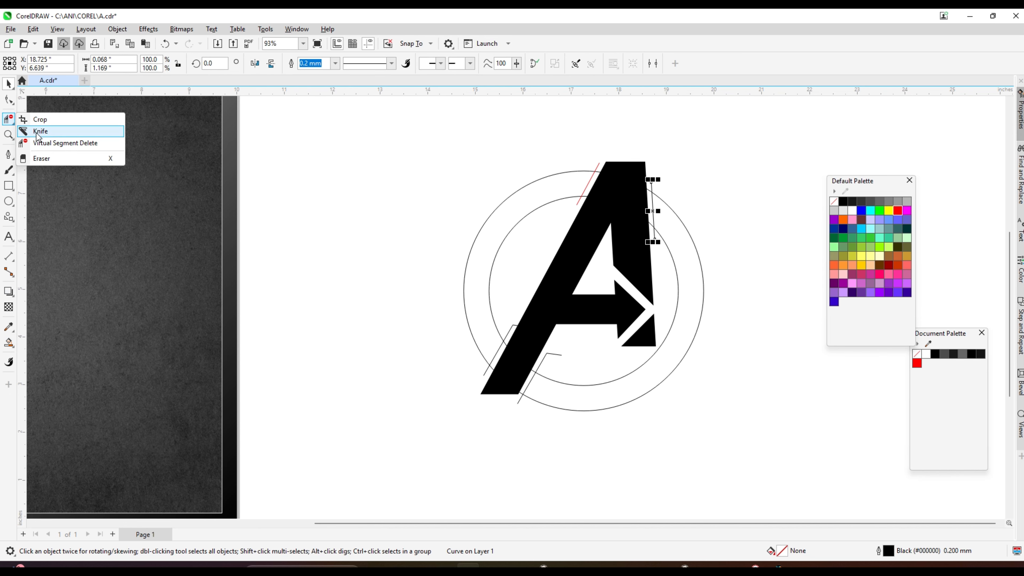
click(60, 143)
scroll(585, 173, up, 3)
scroll(591, 186, up, 2)
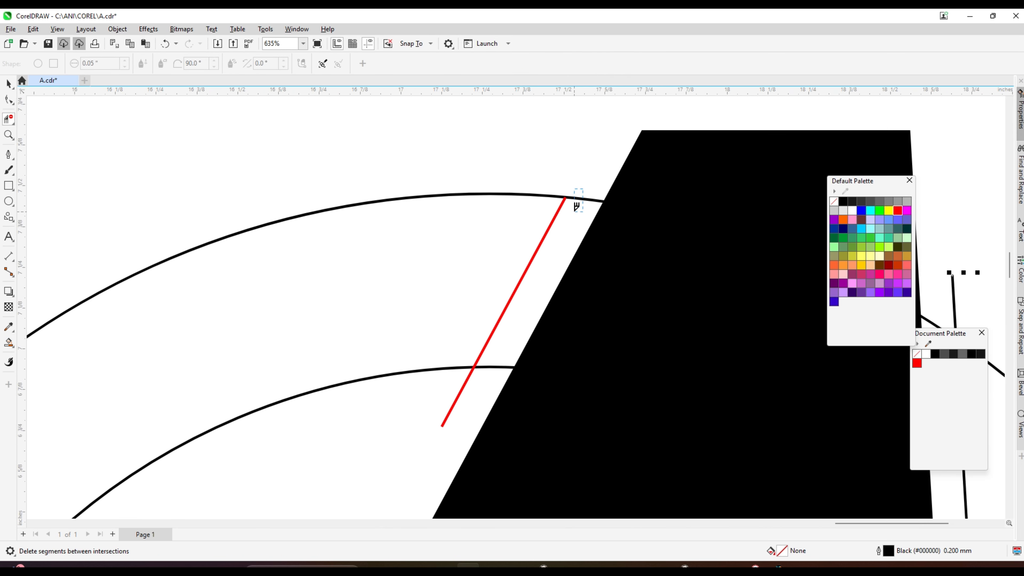
click(580, 203)
click(453, 411)
click(498, 365)
Delete the overhanging ends of the line beside the upright leg and the circle segments between that line and the leg.
scroll(435, 335, down, 2)
scroll(669, 309, up, 3)
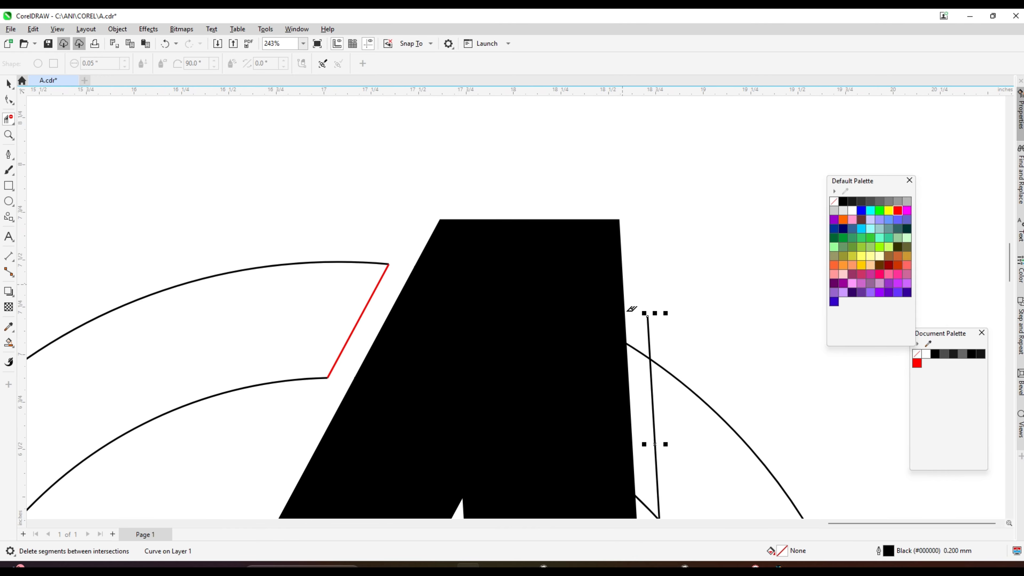
scroll(635, 334, down, 3)
scroll(629, 282, up, 4)
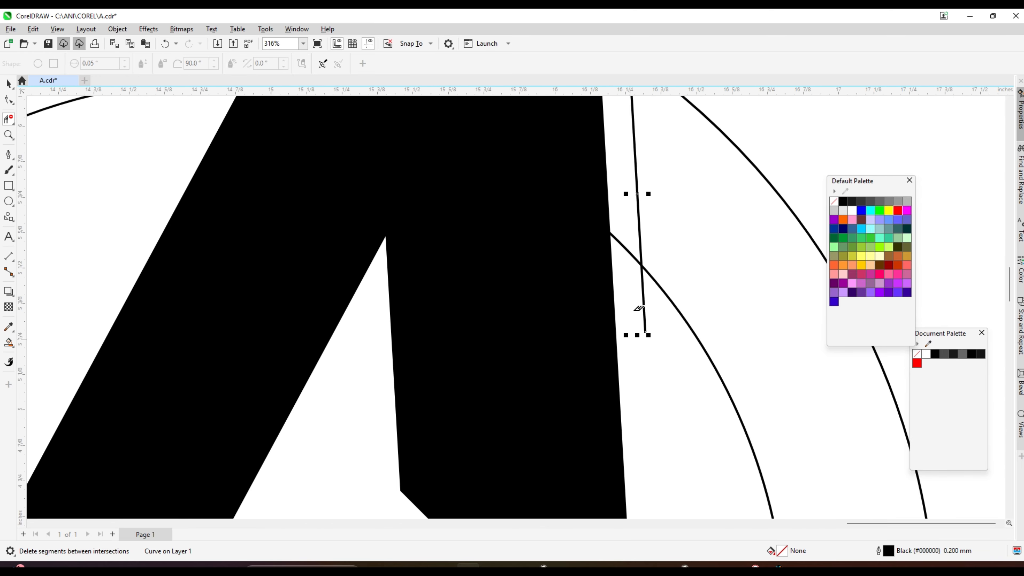
click(621, 230)
scroll(621, 229, down, 5)
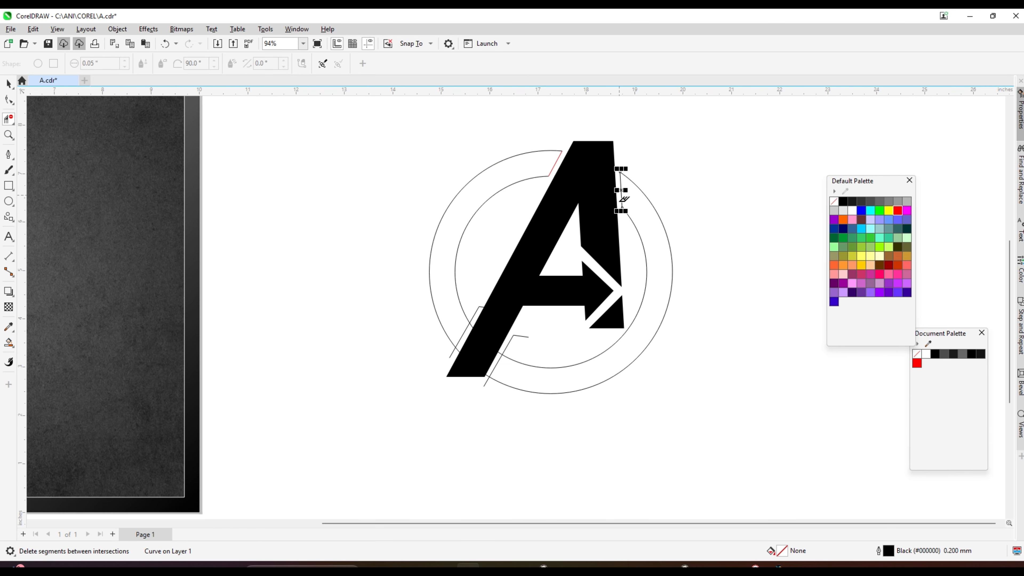
Delete the overhanging end of the line beside the slanted leg's lower inner edge and the circle segments between line and leg.
scroll(527, 311, up, 3)
click(546, 276)
scroll(494, 343, up, 3)
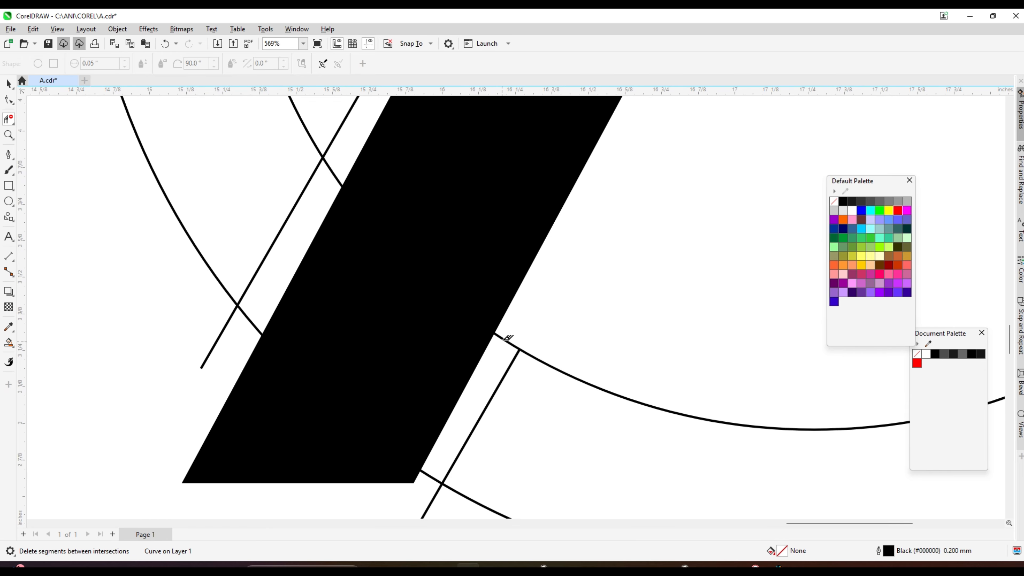
scroll(450, 457, down, 4)
scroll(459, 444, up, 4)
click(472, 404)
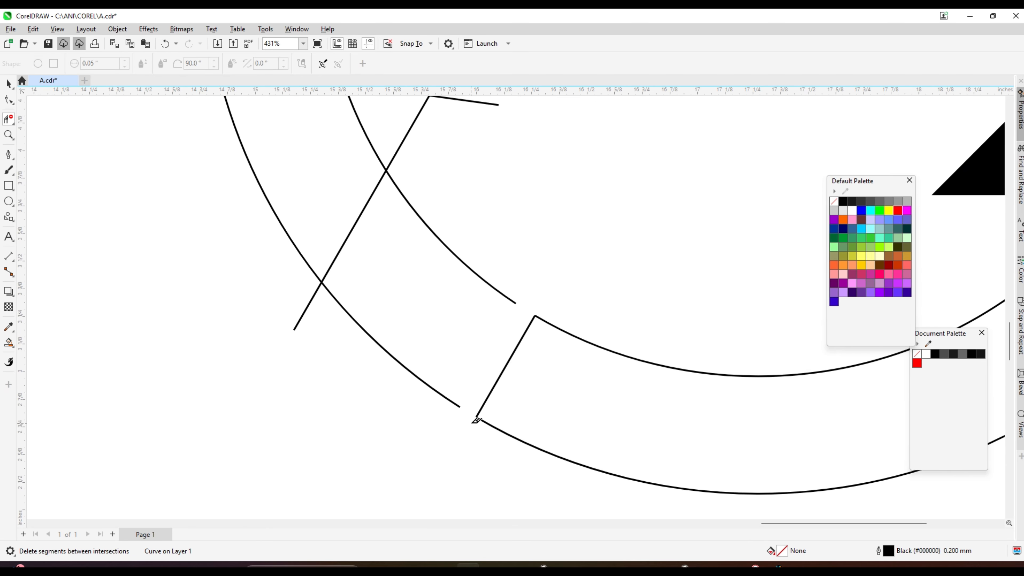
key(ctrl+z)
Delete the overhanging ends of the line beside the slanted leg's lower outer edge and the circle segments between line and leg.
scroll(472, 419, up, 2)
scroll(524, 395, down, 4)
scroll(548, 377, up, 2)
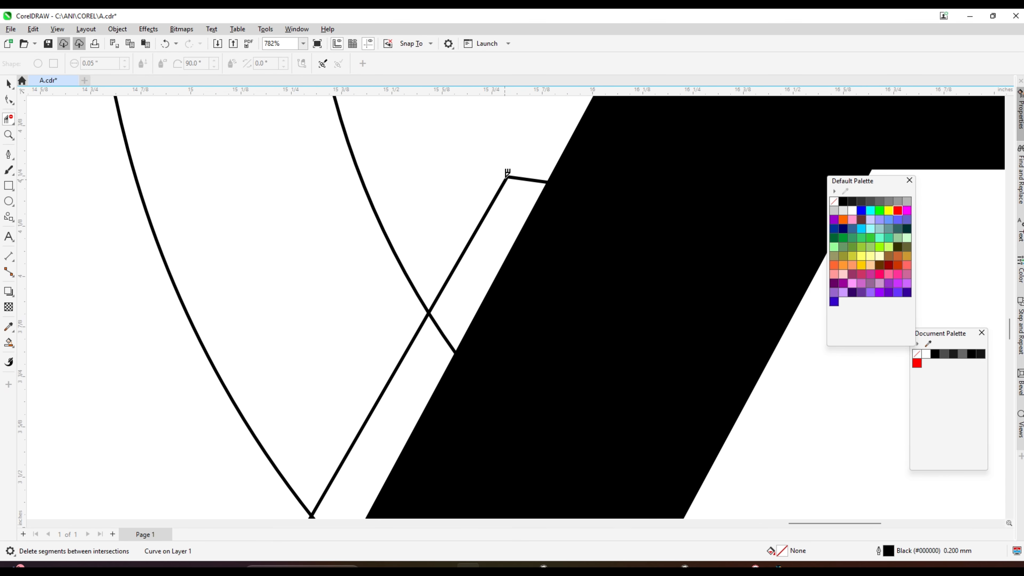
click(504, 175)
scroll(464, 292, up, 4)
scroll(430, 314, down, 5)
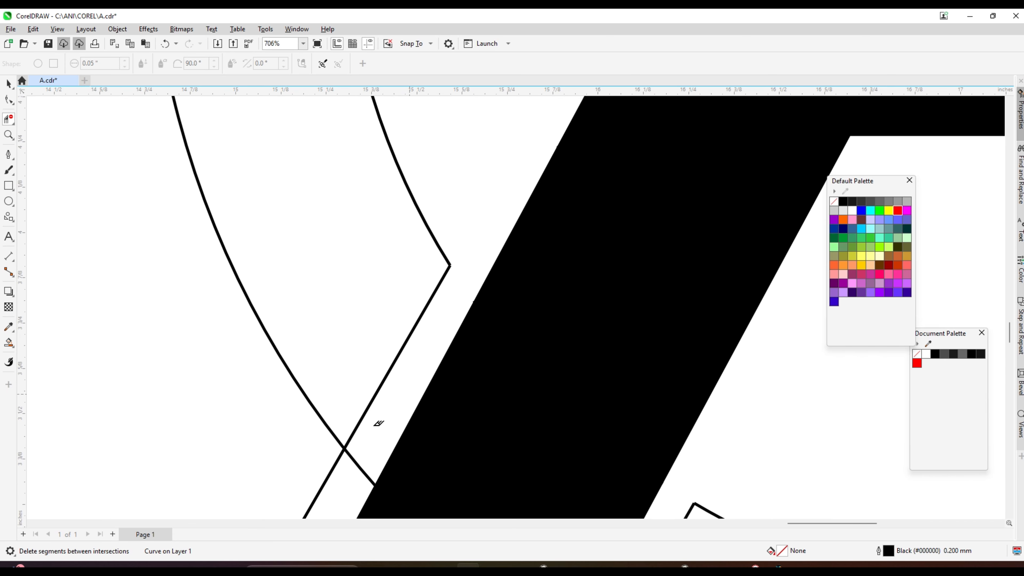
scroll(399, 364, down, 4)
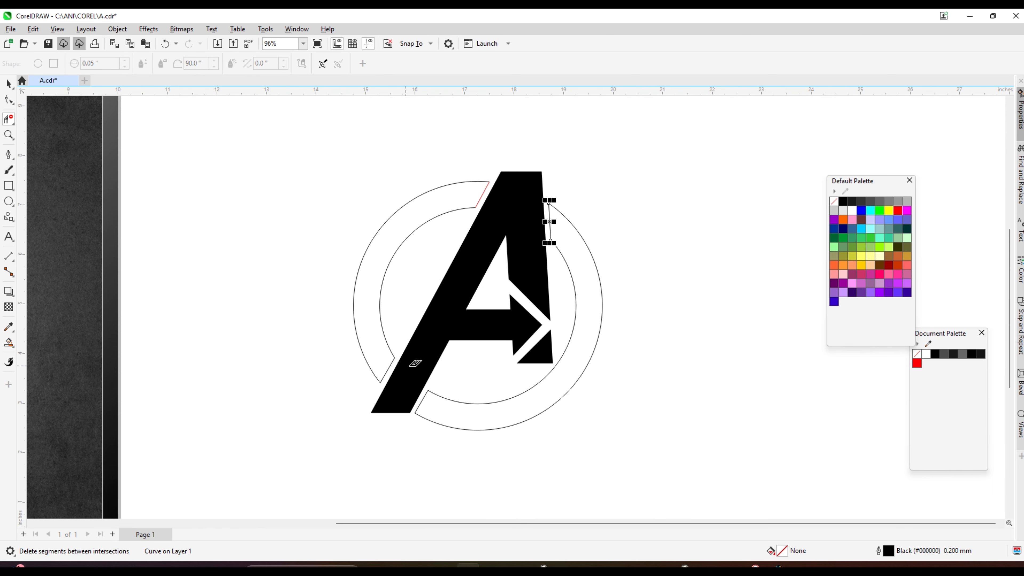
Fill the two enclosed ring sections on either side of the letter with black using Smart Fill.
click(8, 84)
click(277, 144)
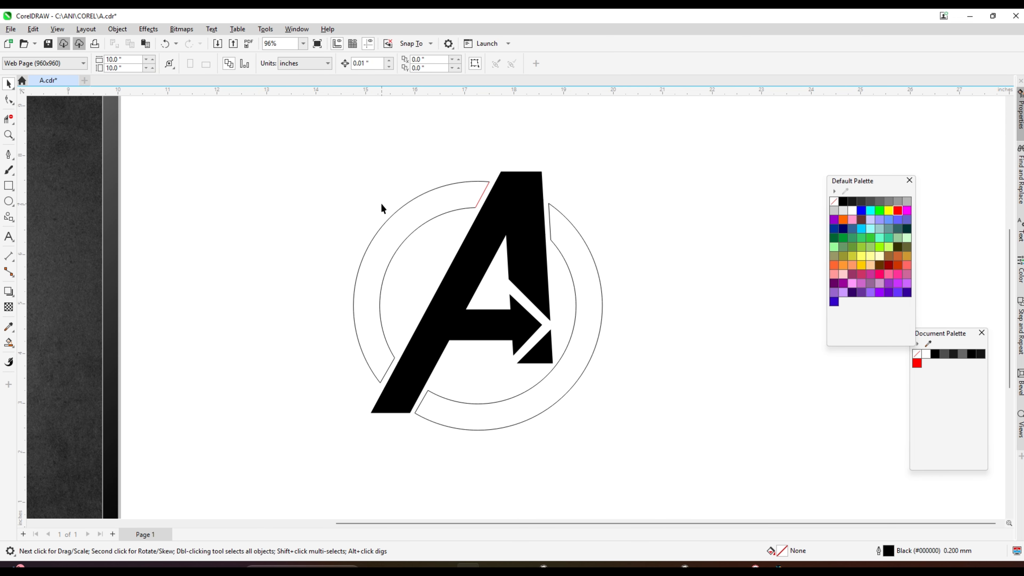
click(9, 342)
click(460, 412)
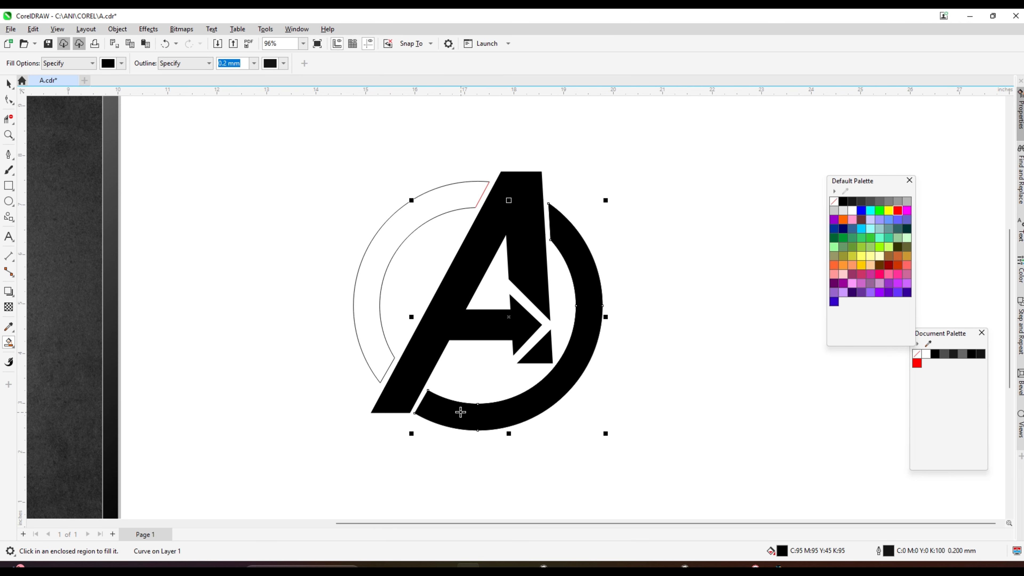
click(398, 226)
click(9, 85)
scroll(597, 232, down, 3)
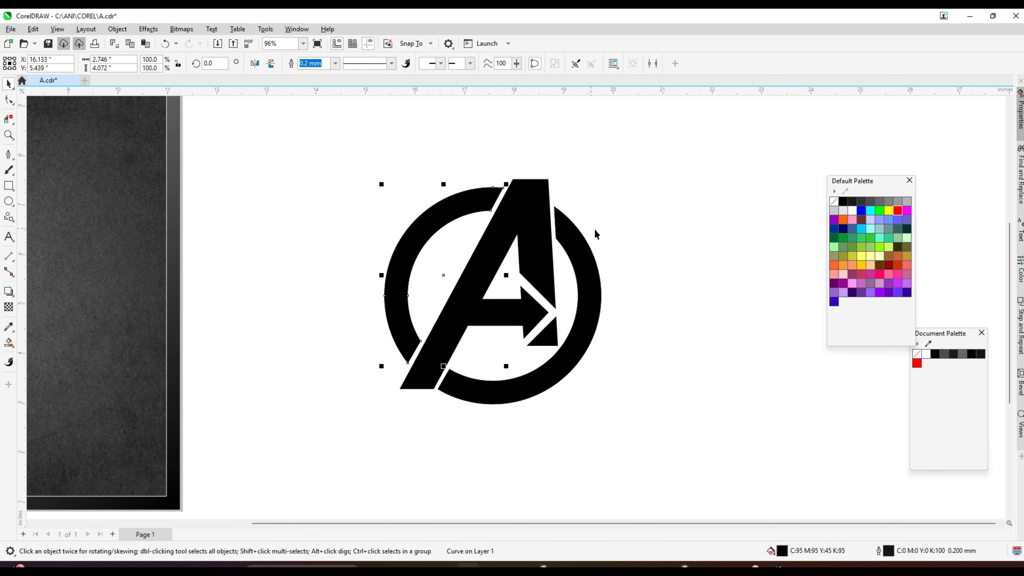
scroll(504, 210, up, 1)
shift+click(564, 213)
drag(564, 214, 379, 217)
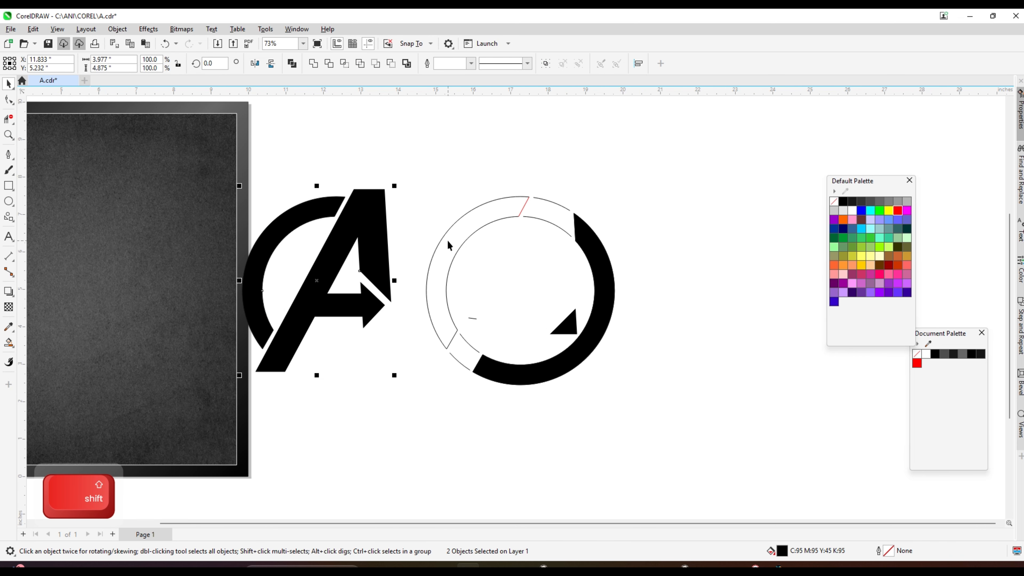
key(ctrl+z)
shift+click(571, 329)
drag(554, 257, 343, 247)
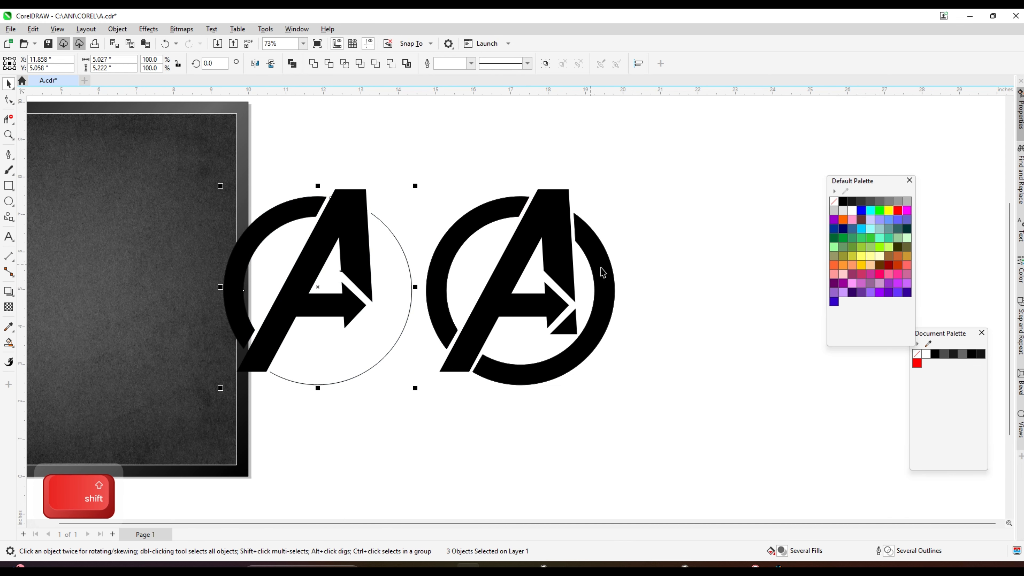
scroll(598, 273, down, 1)
key(ctrl+z)
key(Delete)
scroll(575, 291, up, 1)
click(605, 320)
key(ctrl+z)
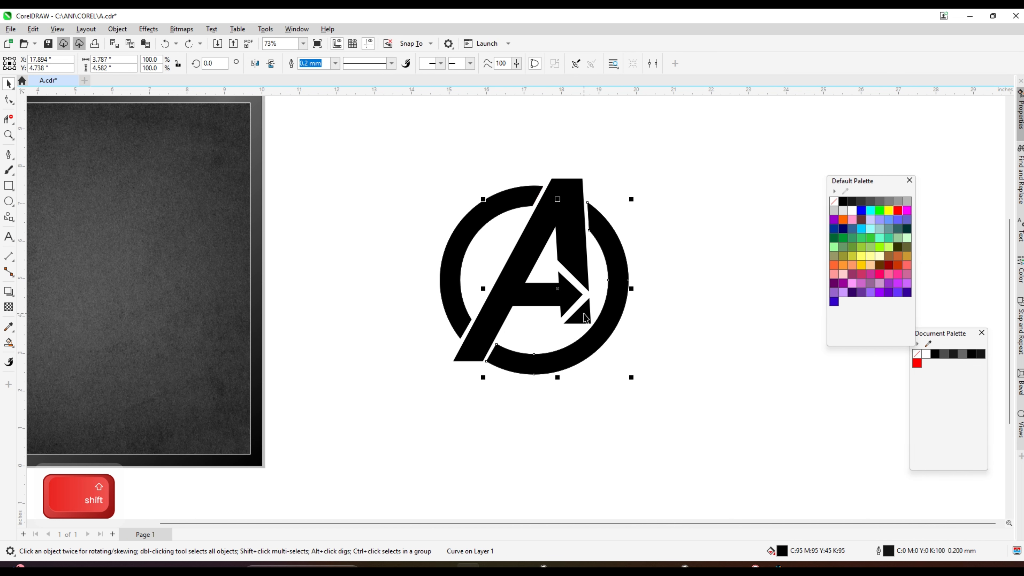
shift+click(587, 313)
shift+click(569, 222)
shift+click(472, 222)
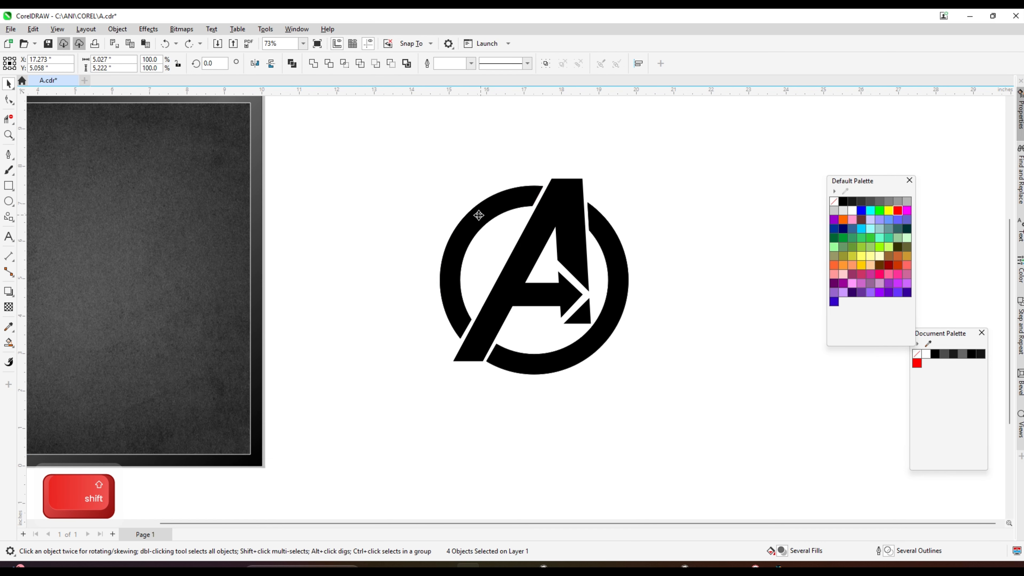
drag(477, 216, 114, 207)
right_click(115, 207)
scroll(451, 237, down, 1)
scroll(299, 233, up, 1)
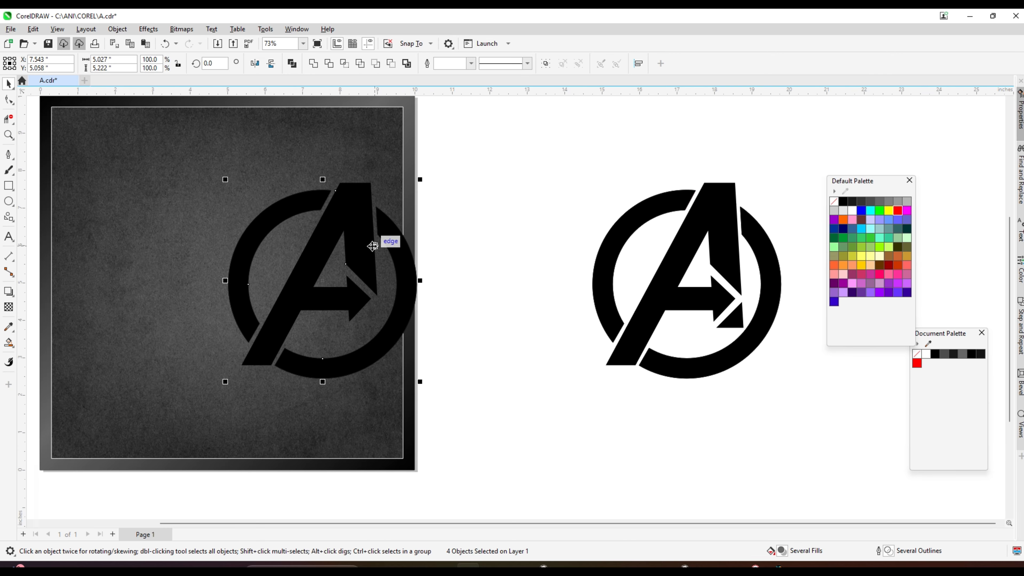
key(ctrl+z)
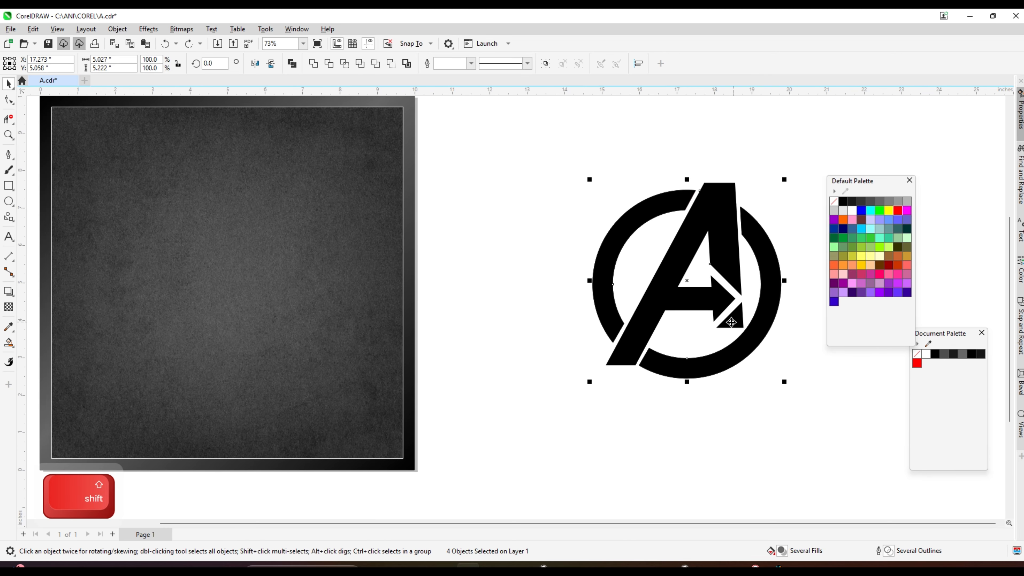
drag(718, 231, 699, 226)
key(ctrl+z)
Select the two small overlapping objects at the upright leg's lower tip and send them to the back of the layer.
key(shift)
drag(795, 292, 703, 340)
key(shift)
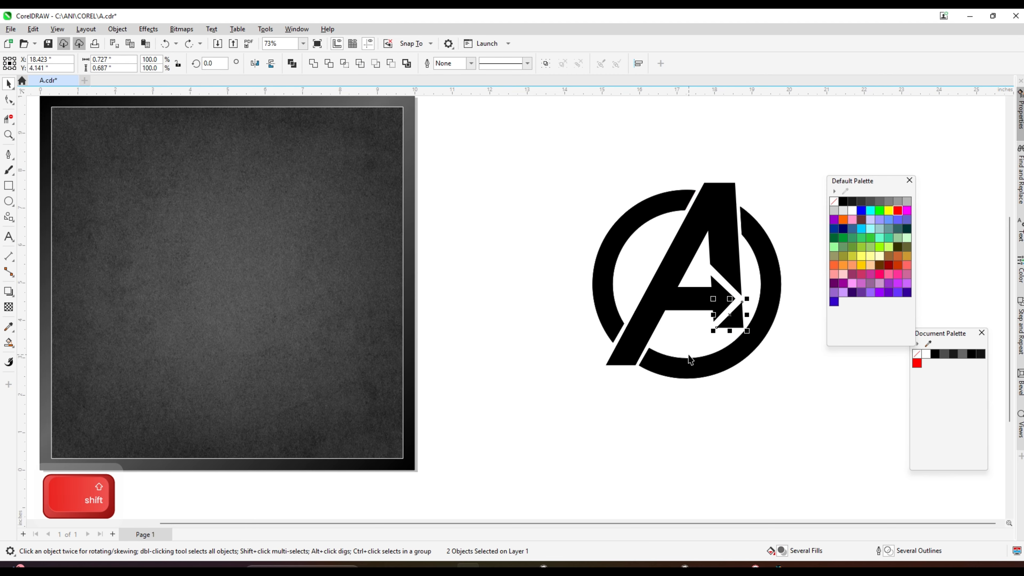
key(shift+Page_Down)
click(791, 343)
scroll(767, 274, up, 1)
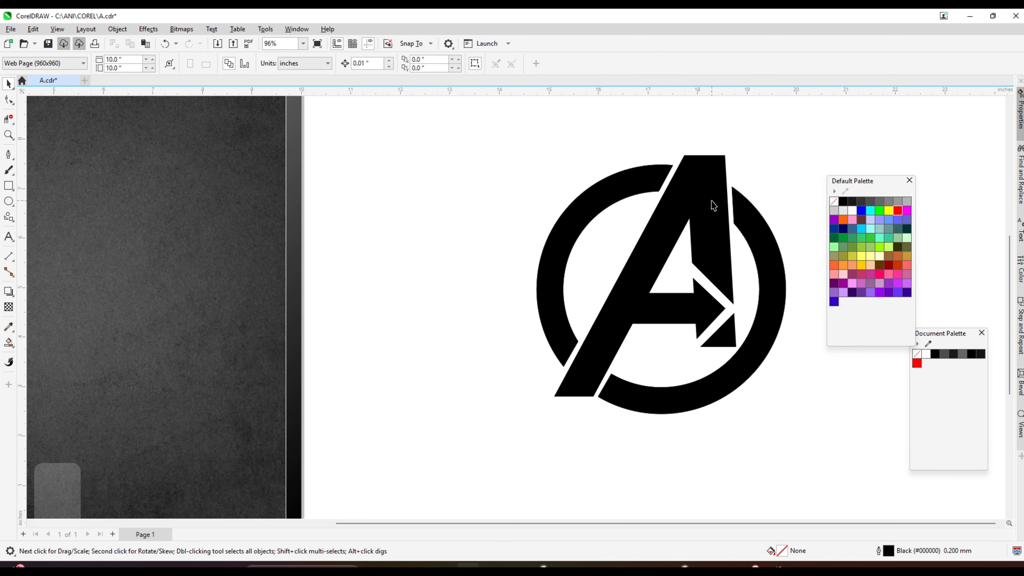
Copy the letter, the small triangular tip and both filled ring sections onto the dark textured square without an outline.
click(711, 201)
shift+click(629, 187)
shift+click(694, 397)
shift+click(728, 336)
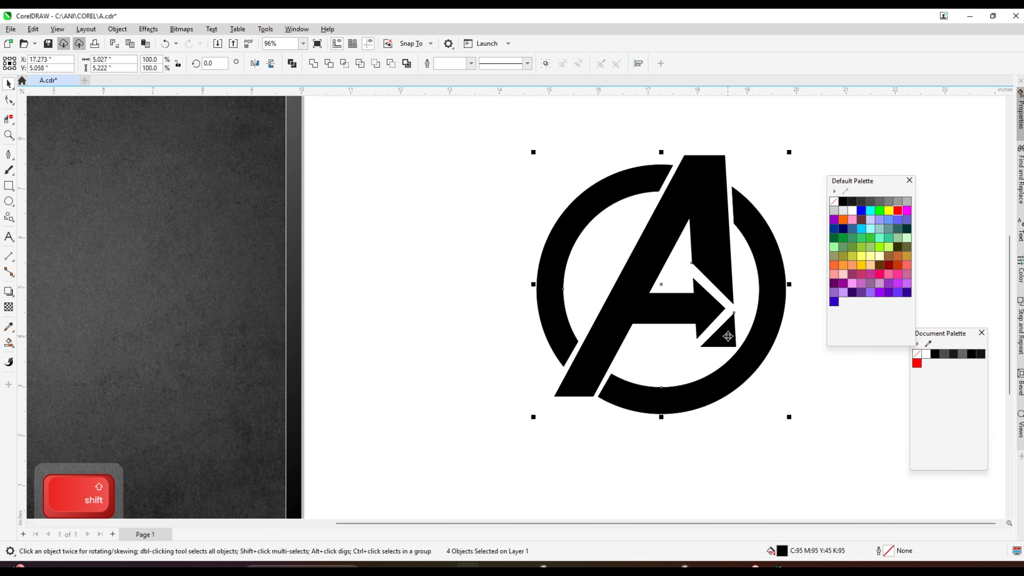
scroll(728, 335, down, 1)
drag(724, 335, 431, 306)
scroll(431, 302, up, 2)
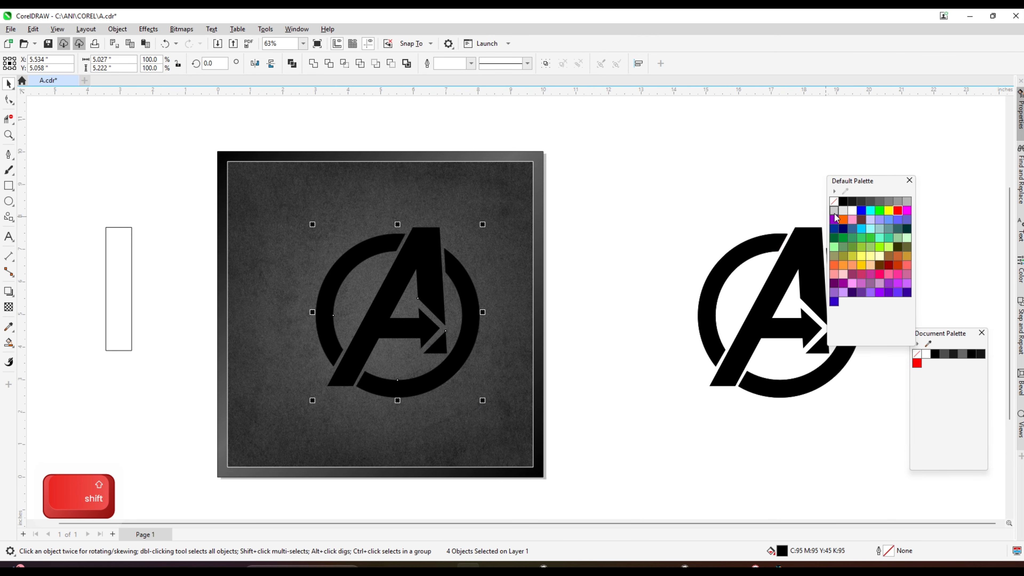
right_click(835, 200)
Group the copied logo pieces, centre the group on the page and enlarge it proportionally to about 6.298 by 6.542 inches.
key(ctrl+g)
key(p)
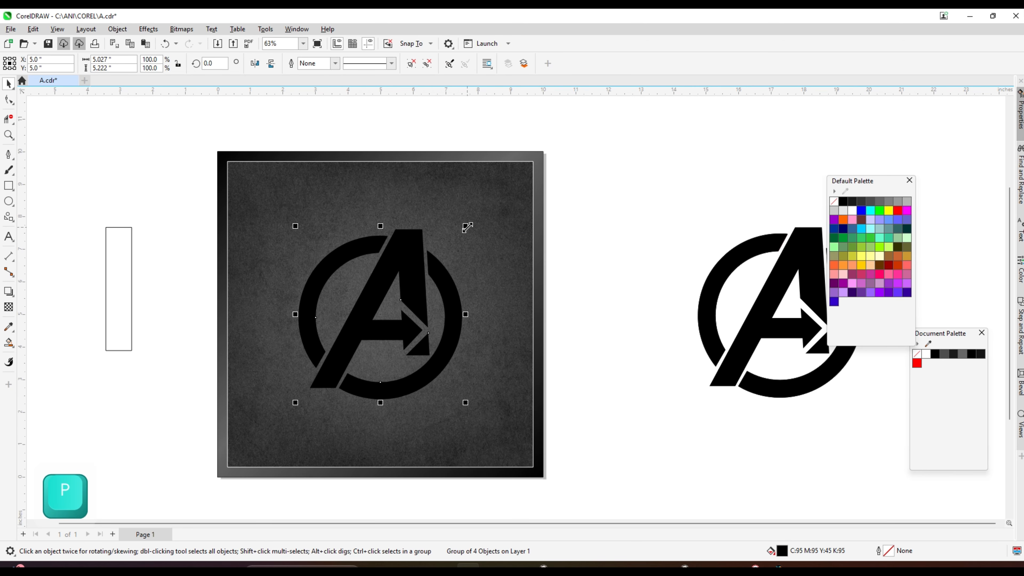
drag(466, 227, 492, 204)
scroll(491, 205, down, 2)
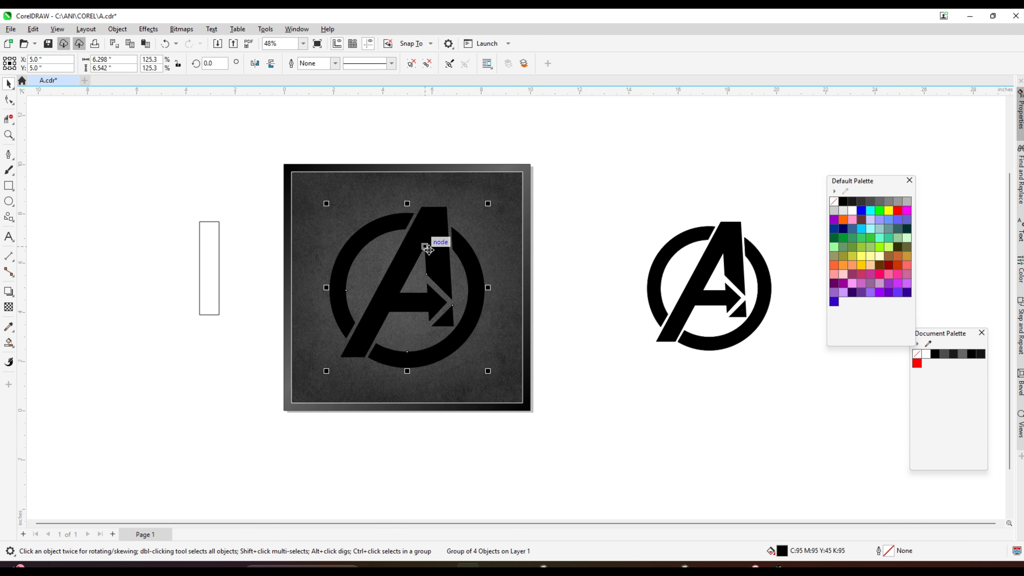
Delete the original logo pieces and the empty rectangle beside the page, and place a spare copy of the logo group left of the page.
drag(623, 203, 841, 407)
key(Delete)
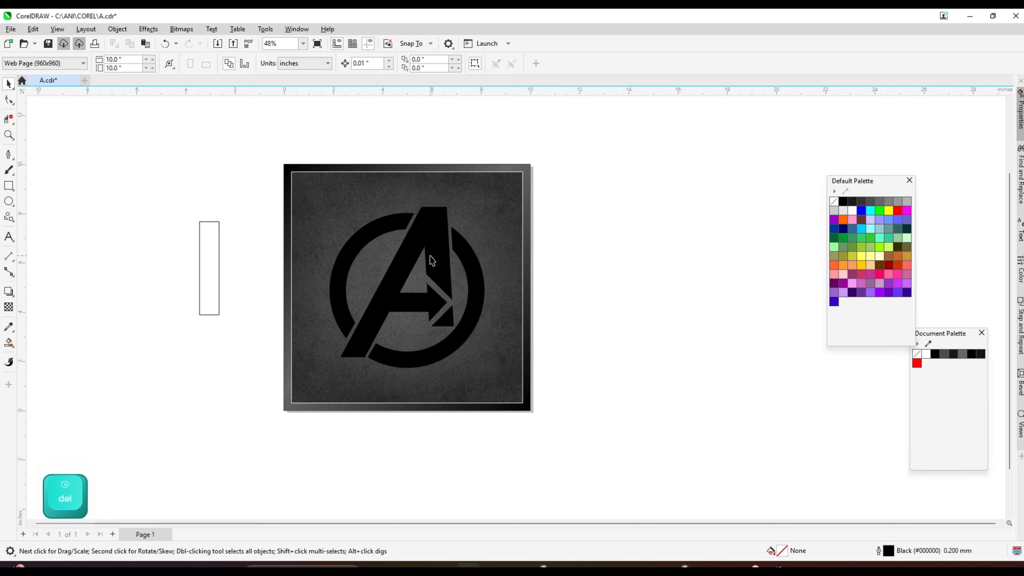
drag(390, 258, 111, 242)
drag(157, 183, 258, 320)
key(Delete)
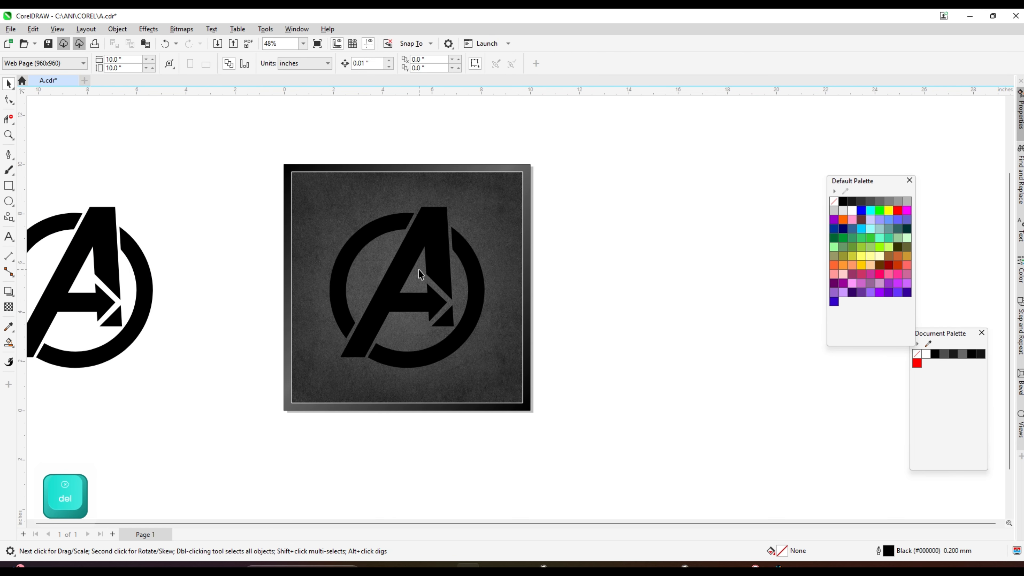
Apply a vertical linear fountain fill to the centred logo group, running from grey at the top to black at the bottom.
scroll(418, 269, up, 2)
click(443, 219)
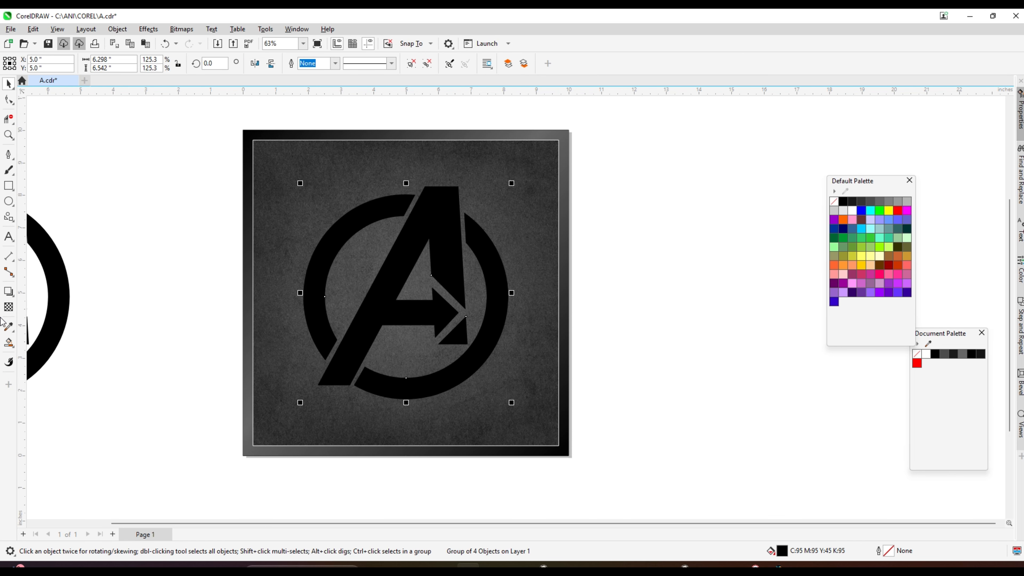
click(9, 344)
click(30, 341)
drag(434, 227, 423, 385)
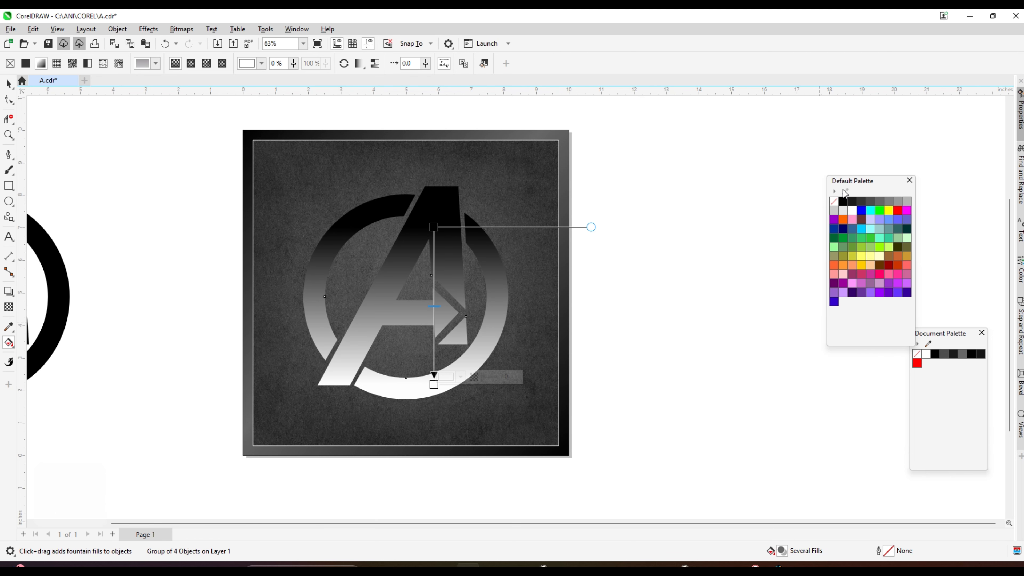
click(844, 202)
drag(891, 206, 496, 212)
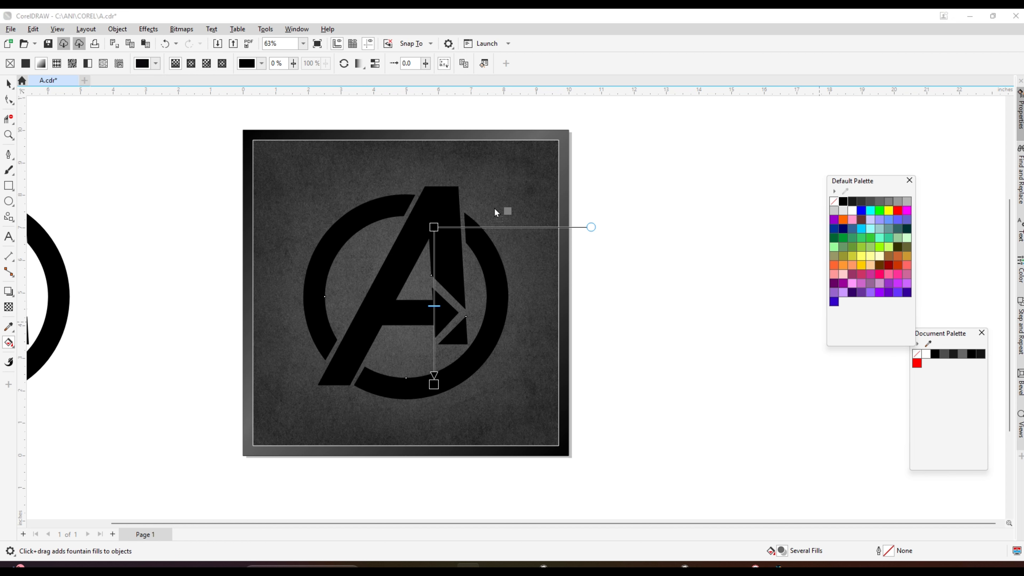
drag(436, 229, 430, 213)
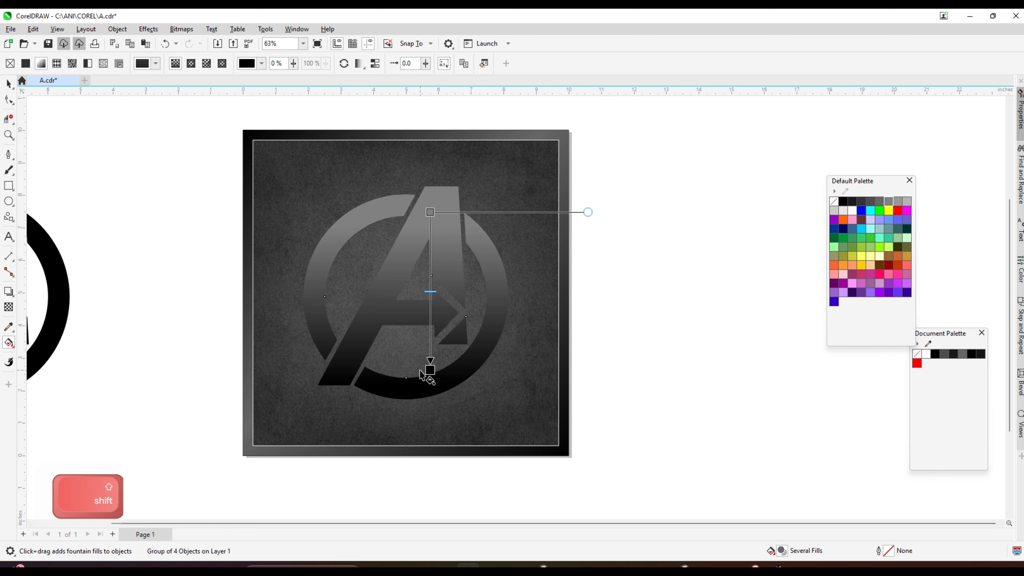
drag(430, 369, 430, 377)
Recolour the gradient from light blue at the top to dark purple-black at the bottom, and reposition both of its ends.
click(430, 211)
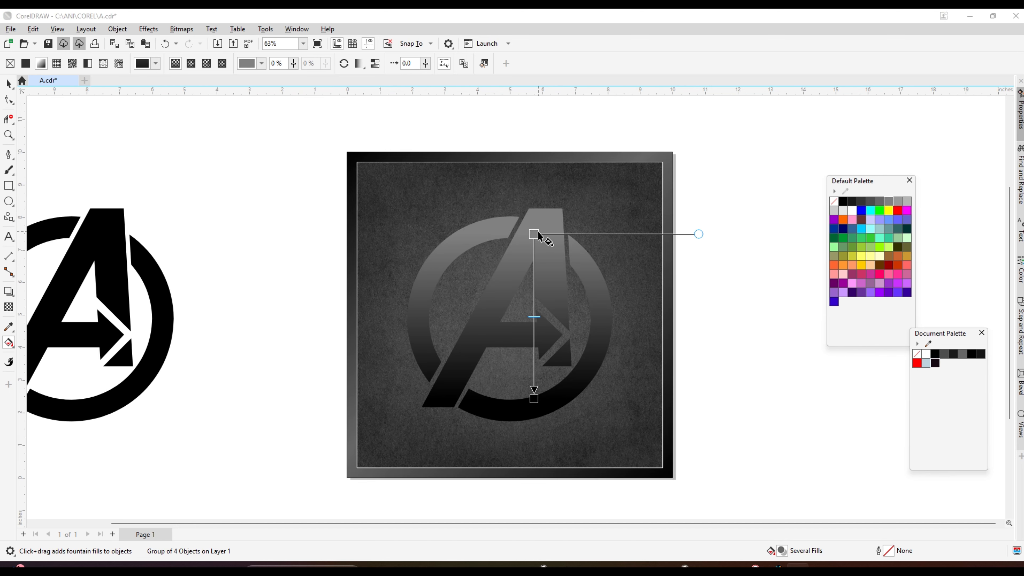
click(538, 232)
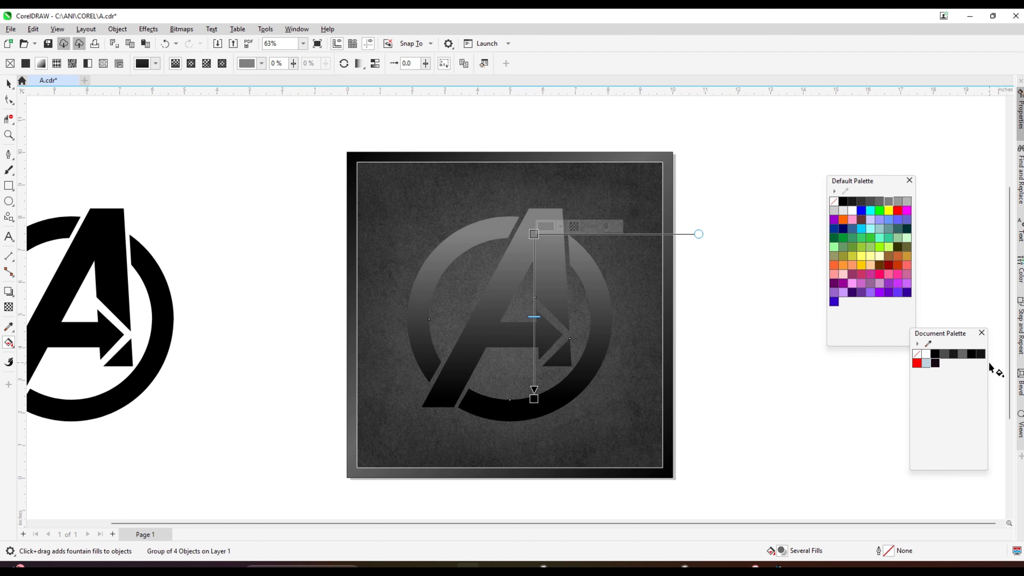
click(926, 363)
drag(936, 363, 693, 375)
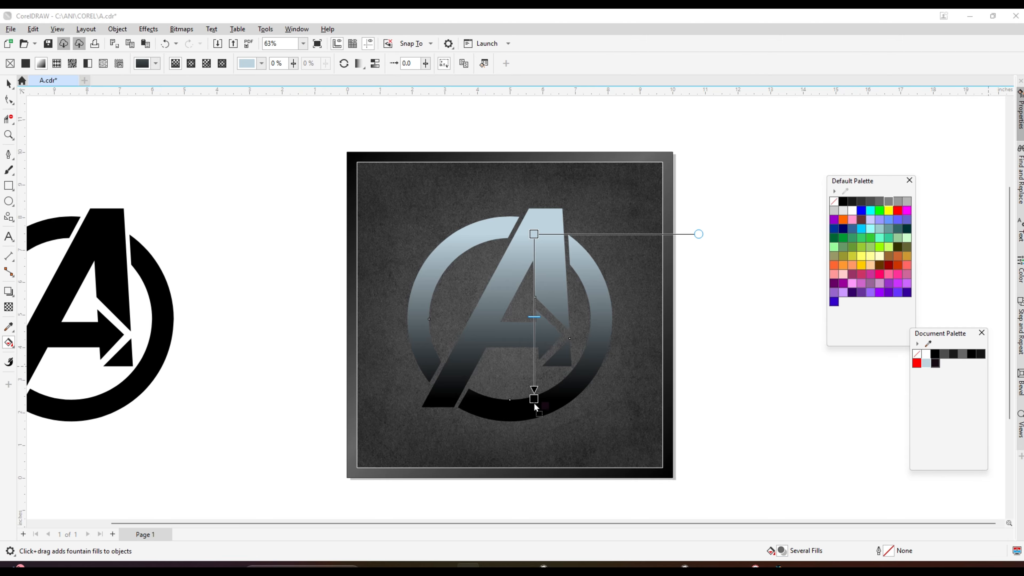
drag(535, 404, 534, 388)
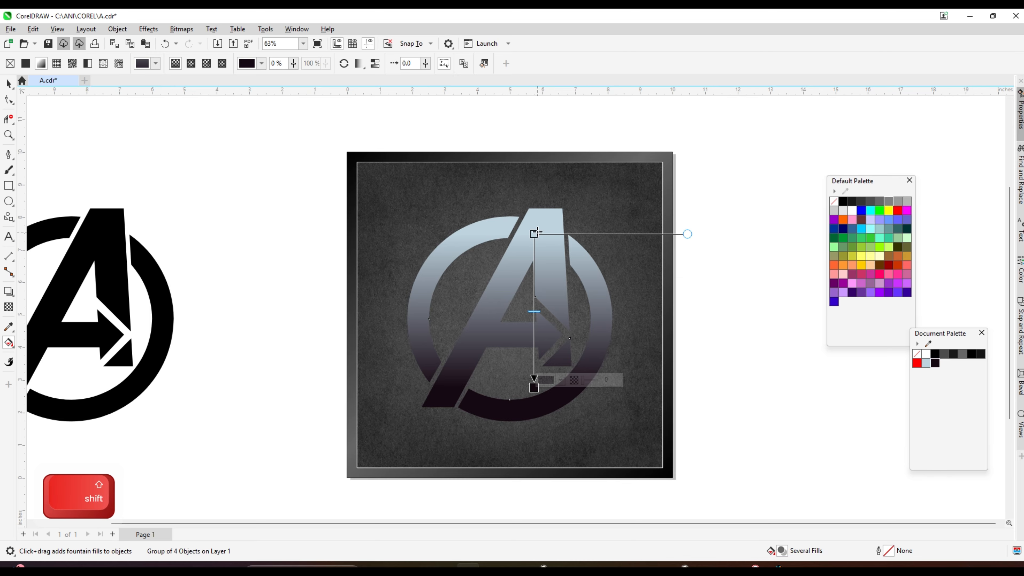
drag(538, 232, 537, 208)
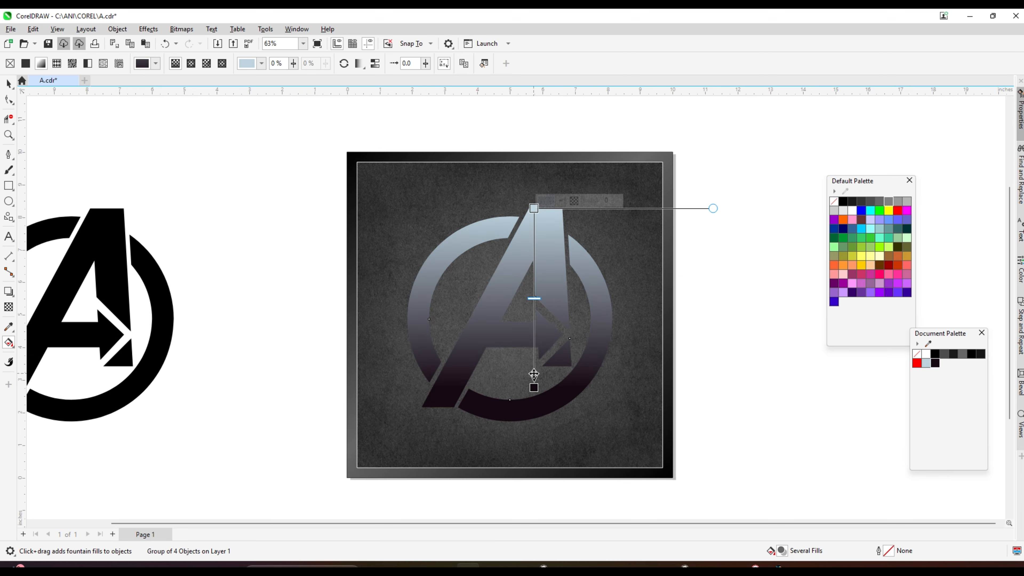
Set the gradient's lower colour to black and extend its light blue end slightly above the letter.
click(534, 376)
click(845, 203)
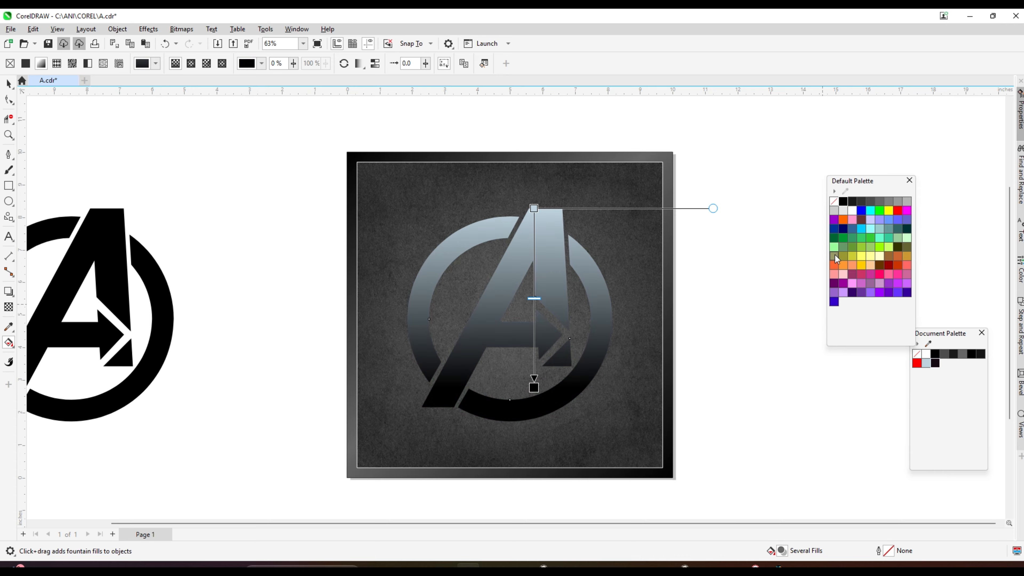
drag(536, 209, 534, 193)
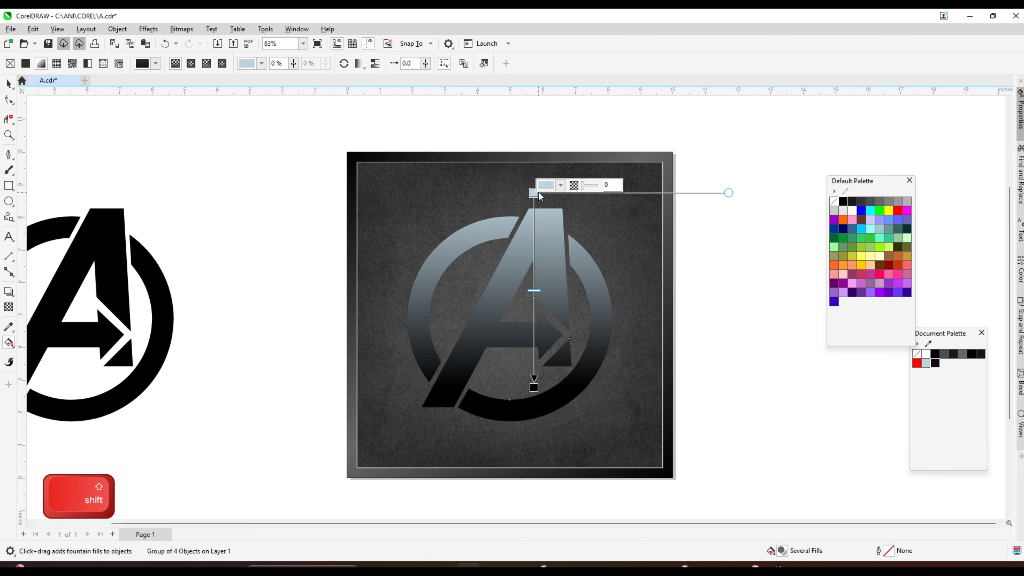
Apply an outward Contour to the logo group with 3 steps and a 0.034-inch offset.
click(9, 84)
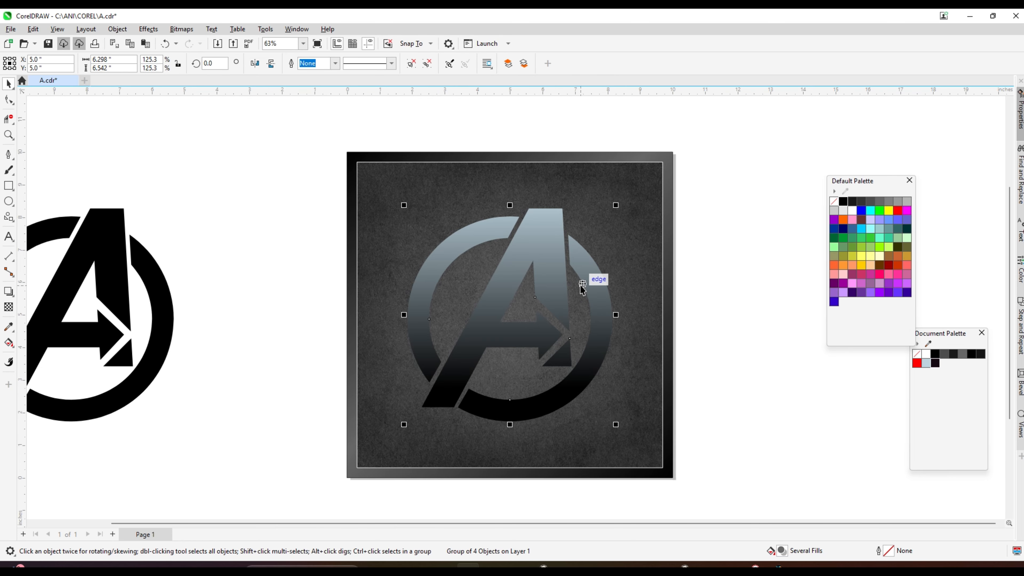
scroll(582, 287, up, 1)
click(8, 292)
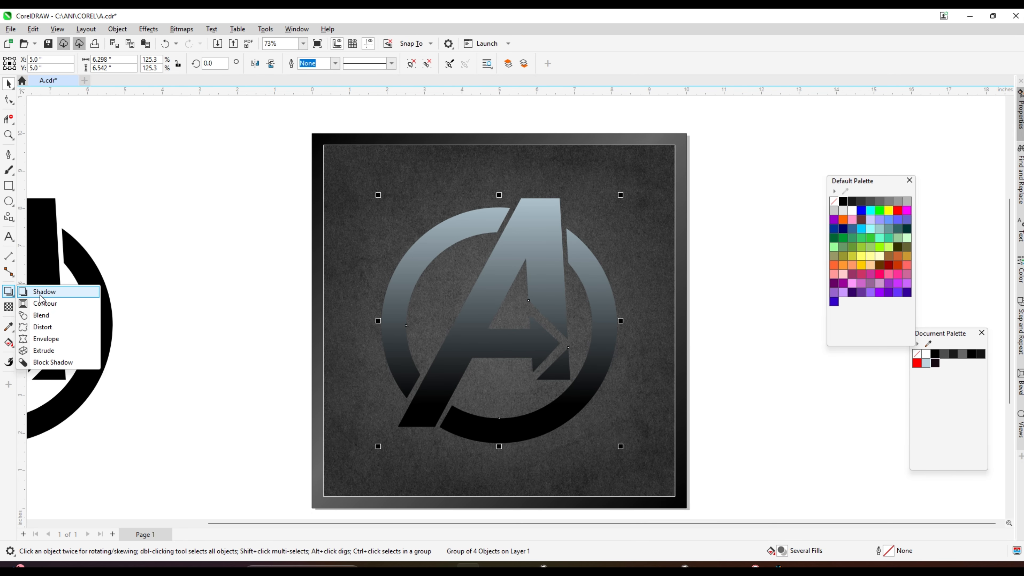
click(47, 306)
scroll(529, 224, up, 1)
drag(531, 223, 572, 207)
scroll(567, 184, up, 4)
scroll(568, 184, up, 3)
scroll(572, 206, down, 5)
scroll(629, 260, up, 1)
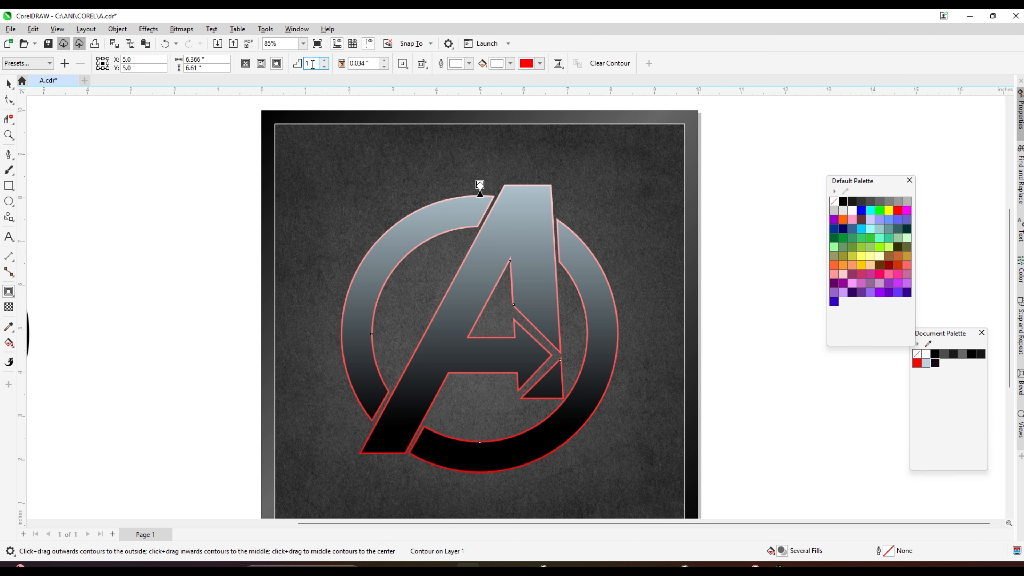
key(Return)
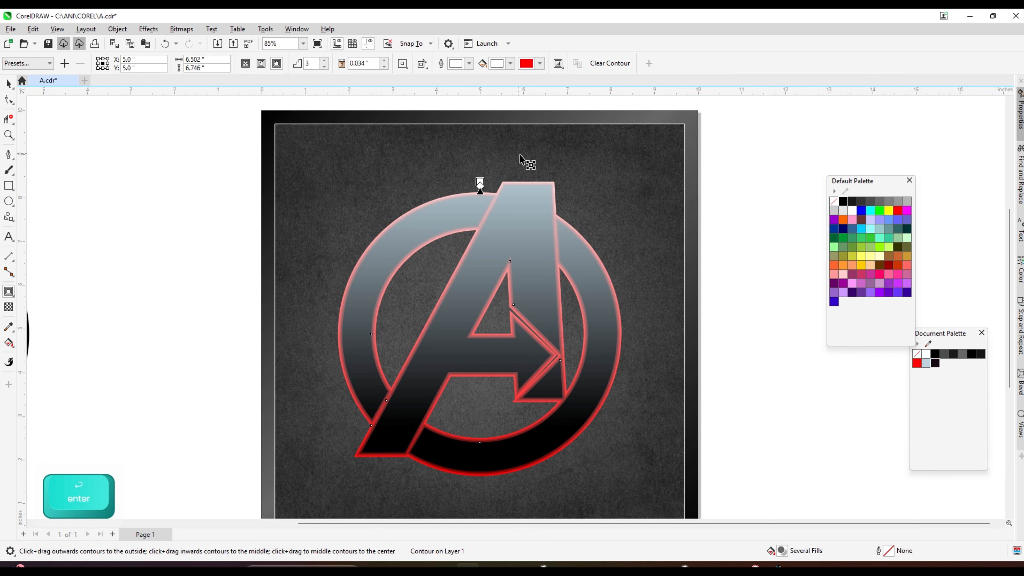
Break the contour apart from the logo group and ungroup the resulting contour shapes.
scroll(549, 189, up, 3)
click(5, 85)
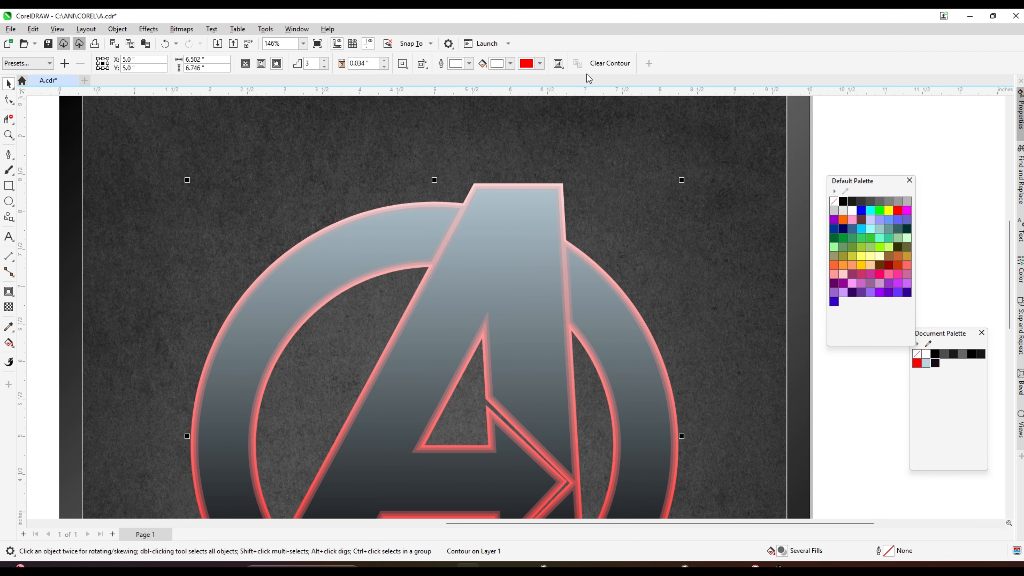
scroll(535, 189, up, 5)
right_click(528, 187)
click(645, 163)
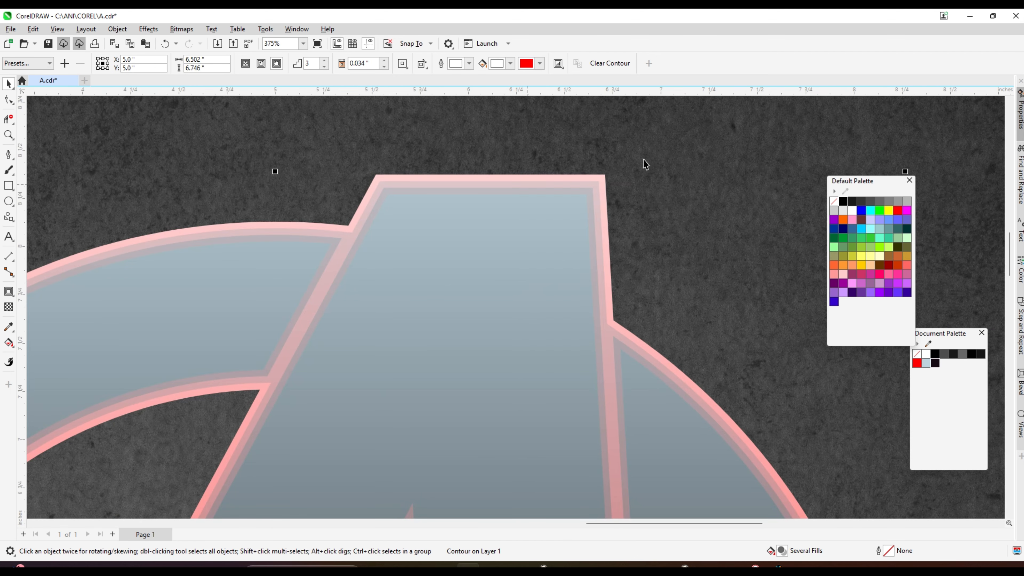
click(644, 160)
click(548, 178)
right_click(548, 178)
click(651, 210)
click(624, 132)
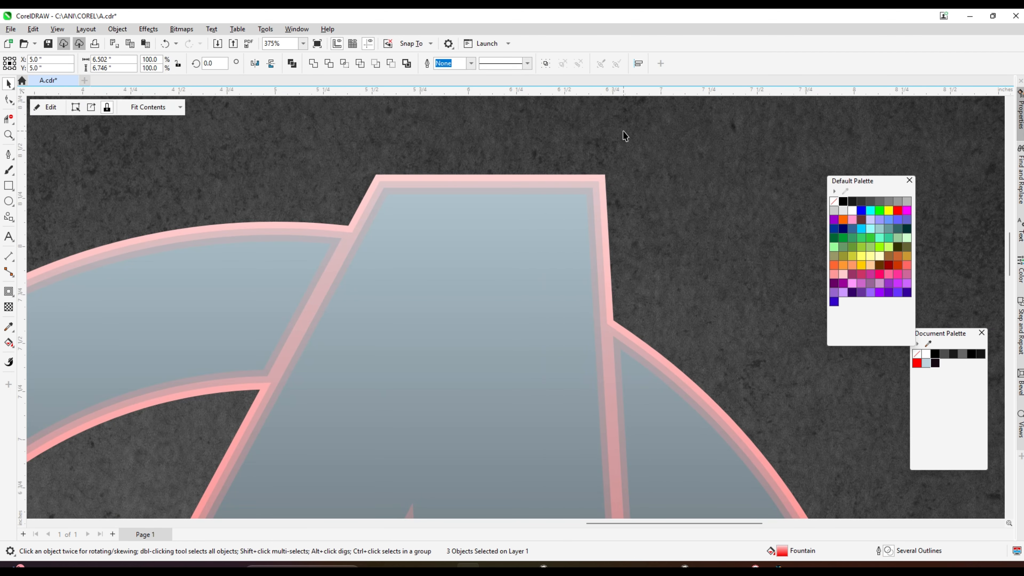
Fill the innermost contour shape around the logo with white.
click(591, 189)
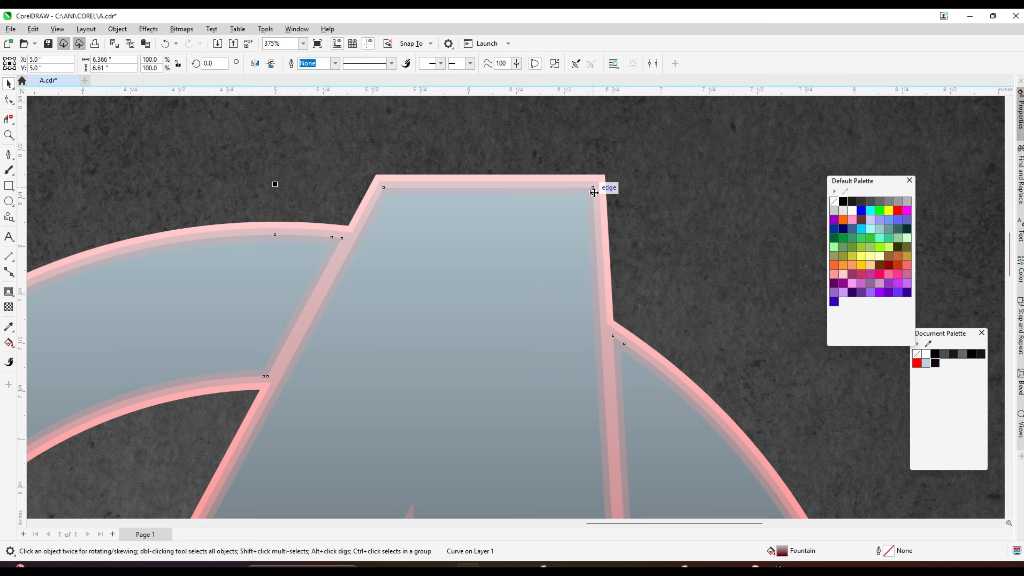
right_click(855, 214)
scroll(581, 175, down, 6)
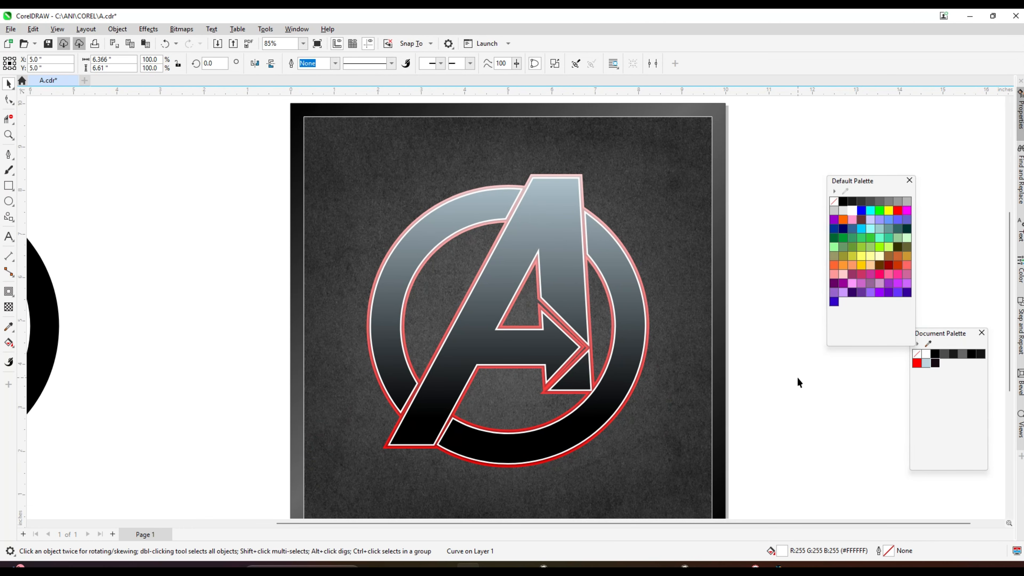
click(798, 381)
Fill the middle contour shape with dark grey #1A1A1A and the outermost contour shape with black.
scroll(583, 161, up, 8)
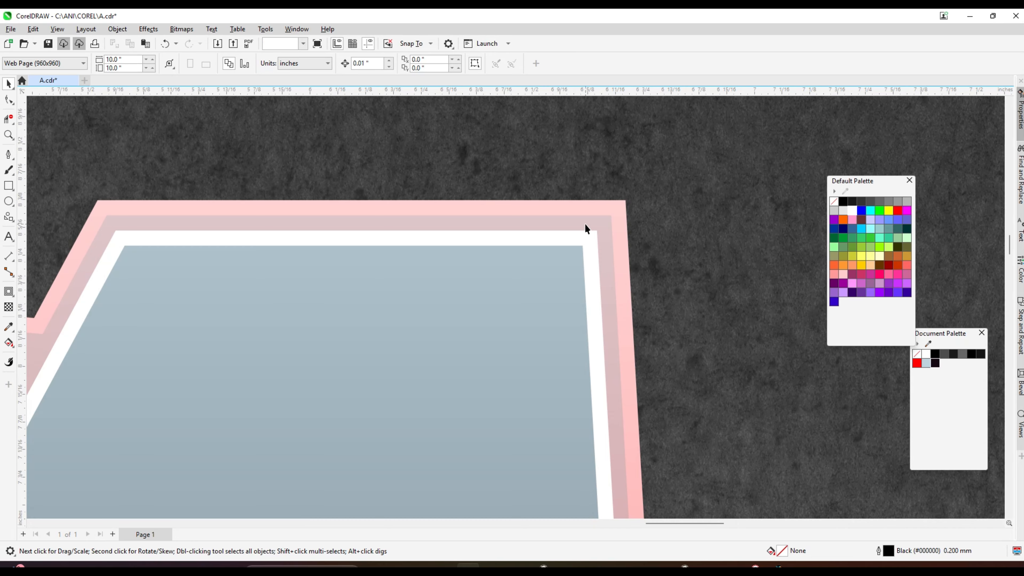
click(585, 224)
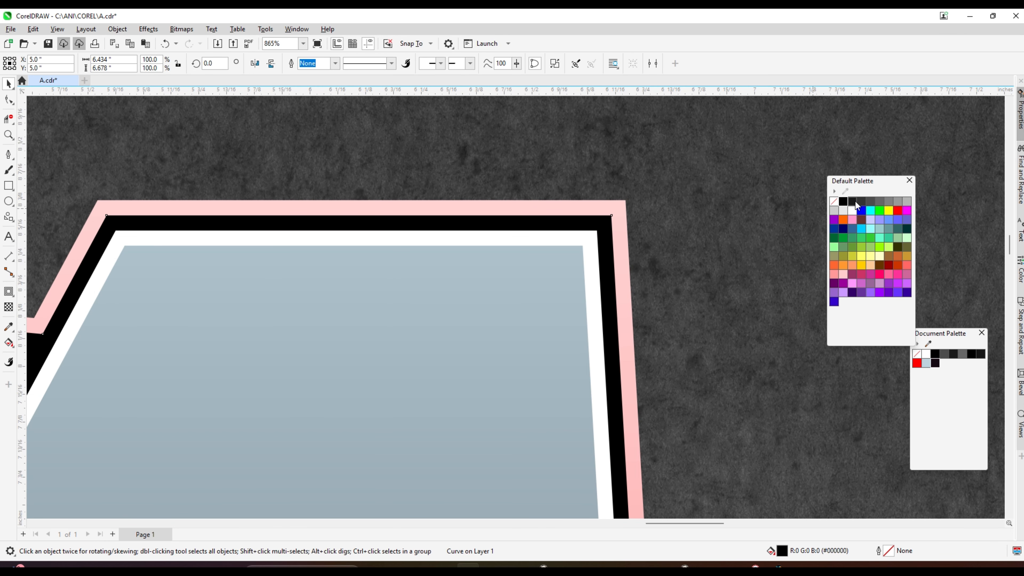
click(855, 201)
click(609, 202)
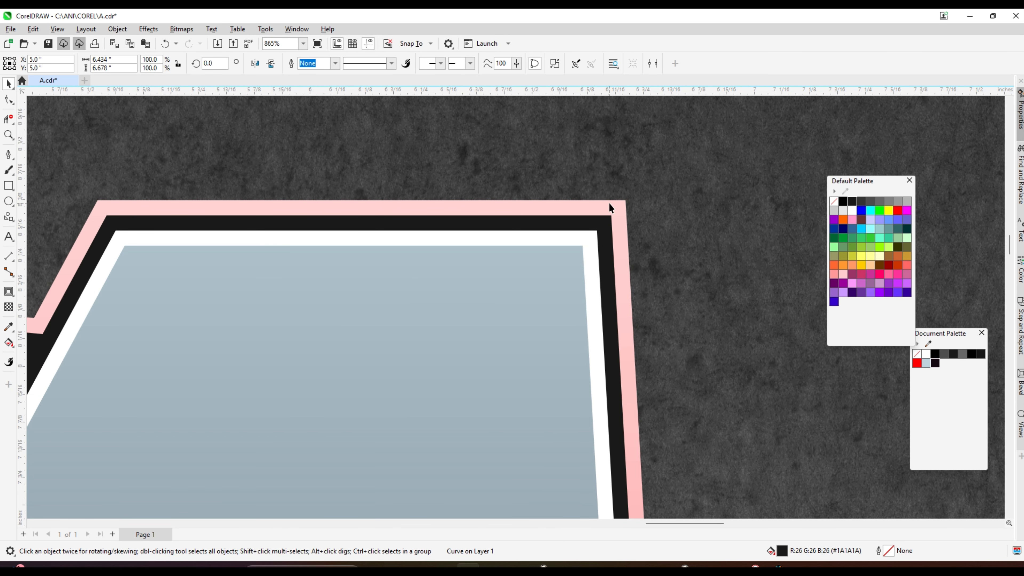
click(843, 201)
scroll(554, 182, down, 10)
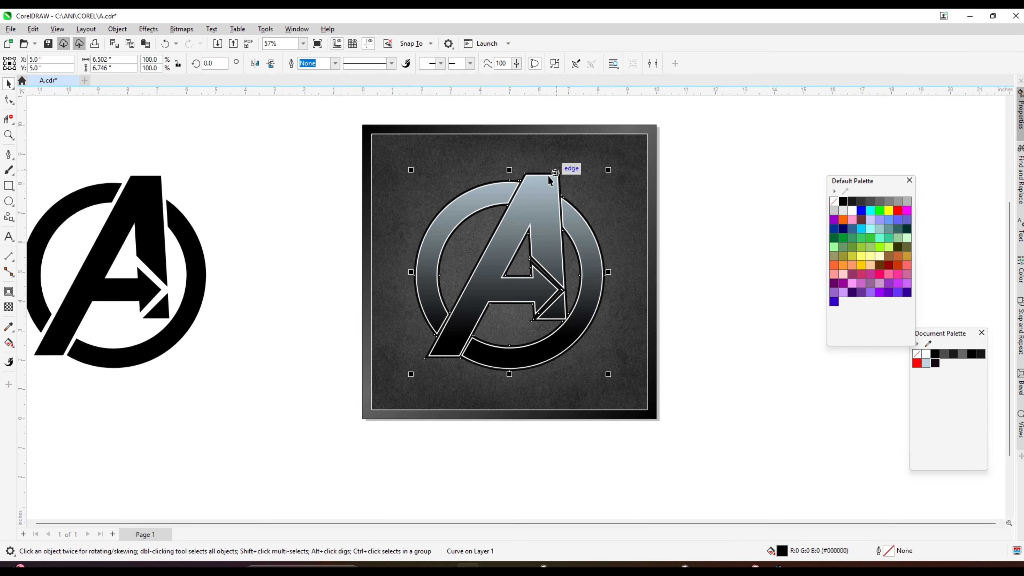
Extrude the outermost black contour shape straight down, with the vanishing point near the lower edge of the square.
scroll(510, 306, up, 1)
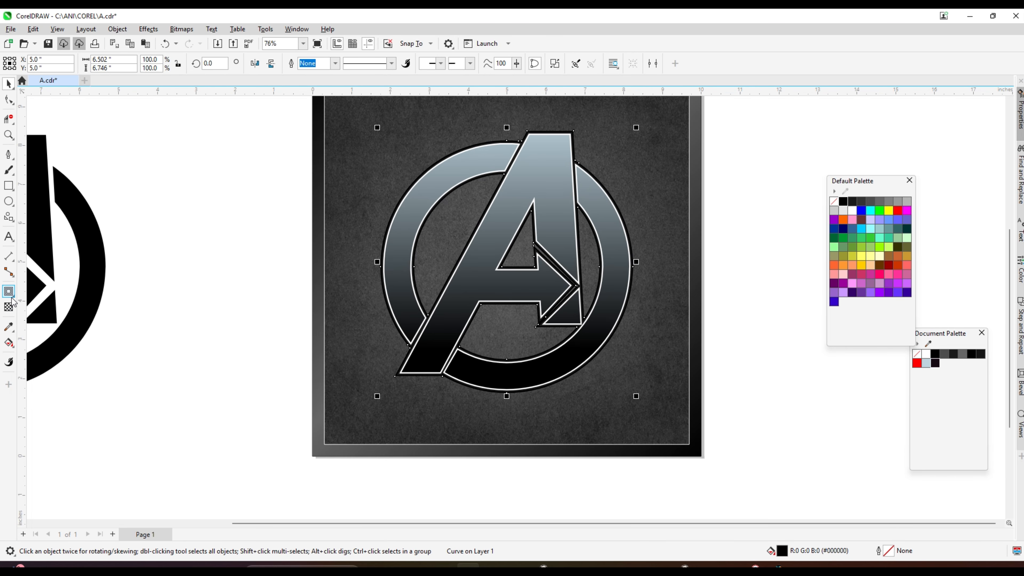
click(13, 302)
click(32, 349)
click(27, 64)
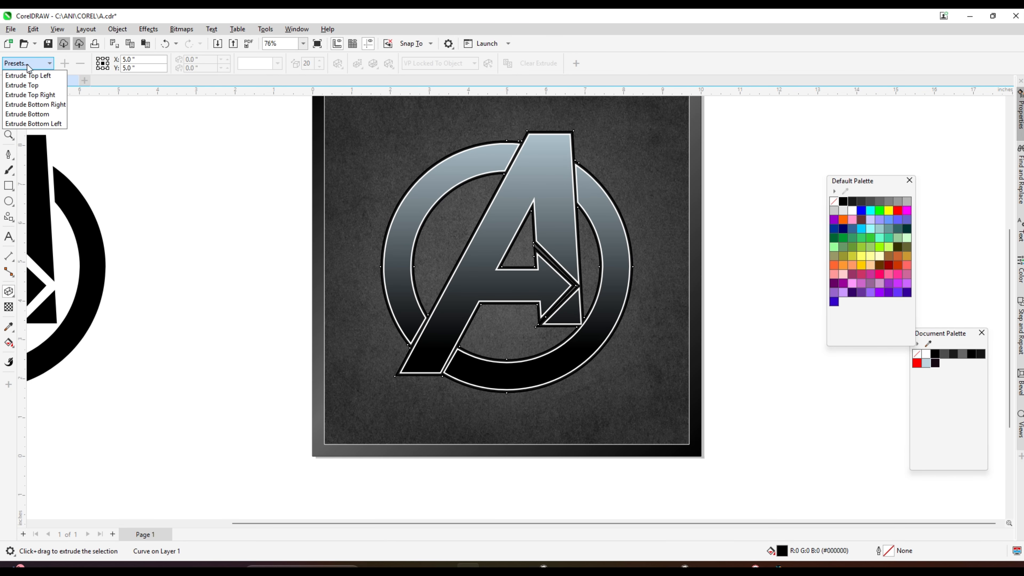
click(502, 392)
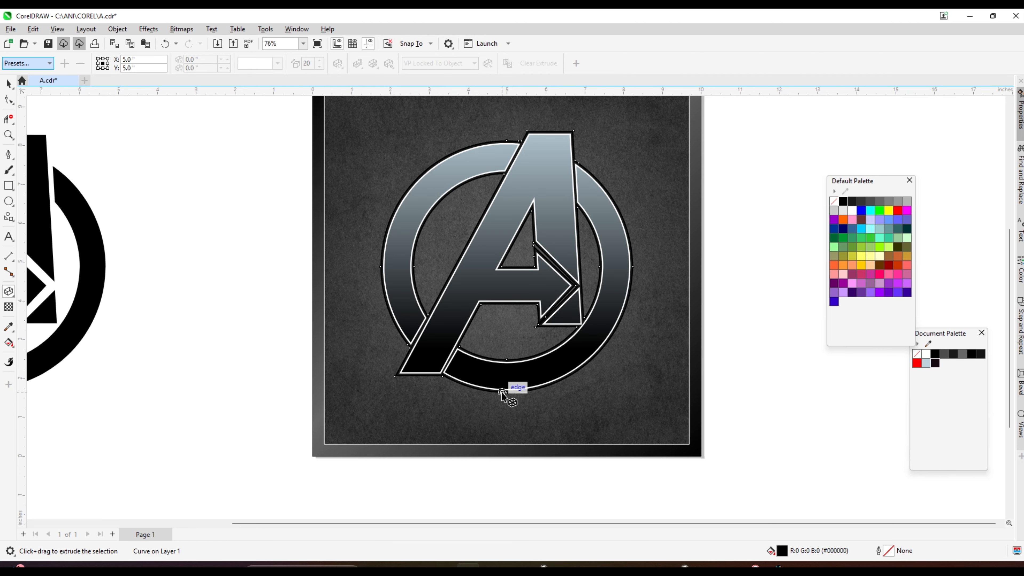
drag(502, 393, 506, 444)
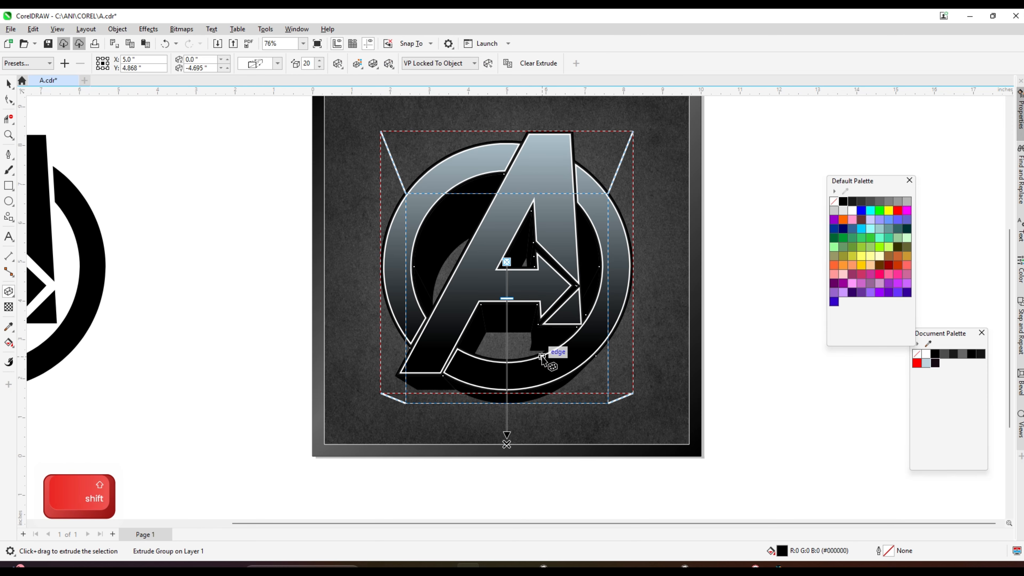
Change the extrusion to a parallel type and shorten it to about 0.655 inches straight down.
click(278, 63)
click(292, 171)
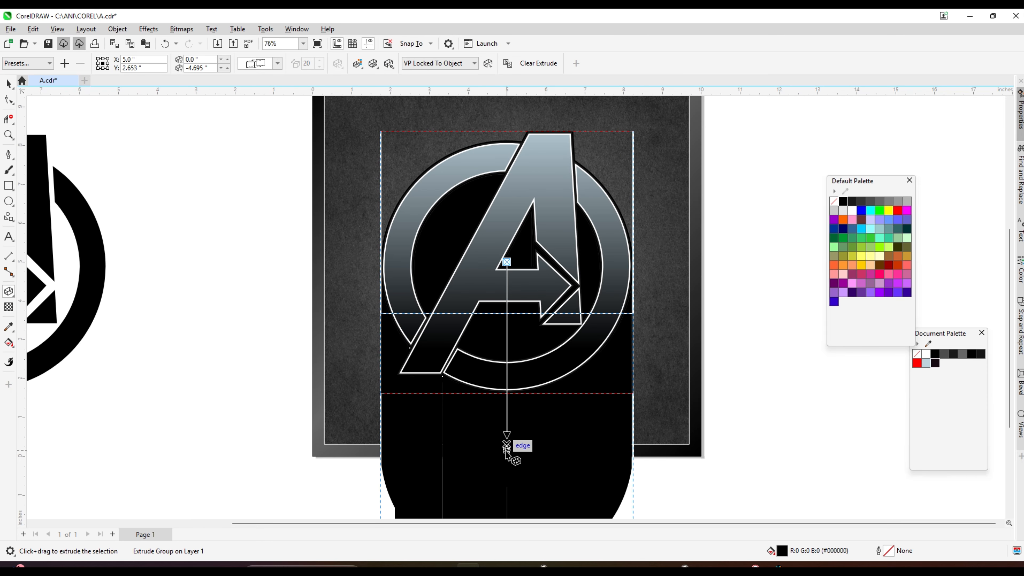
drag(507, 446, 504, 274)
scroll(507, 286, up, 1)
scroll(504, 274, down, 2)
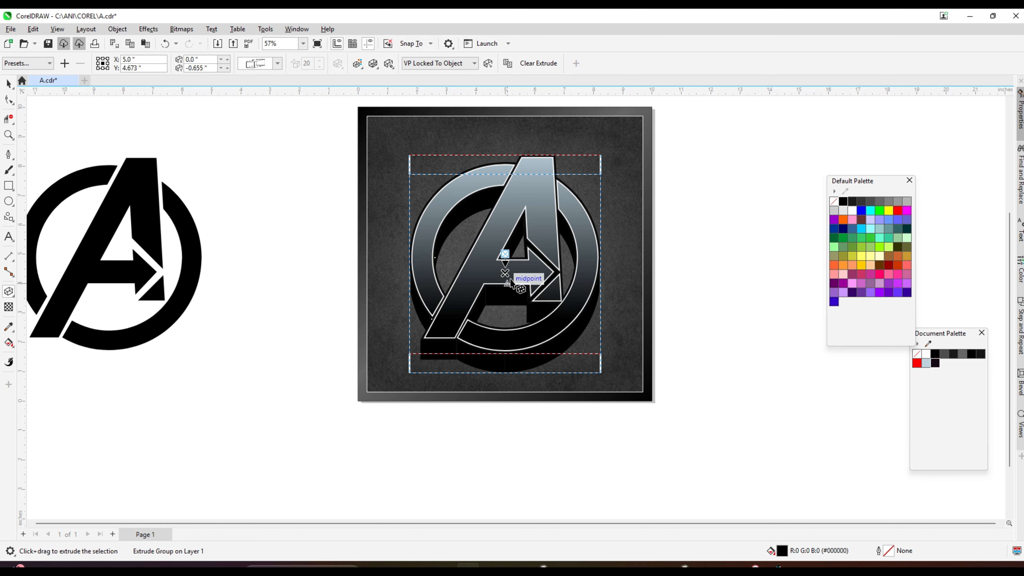
Use colour shading on the extrusion and set its starting colour to RGB red #FF0000.
scroll(513, 279, up, 2)
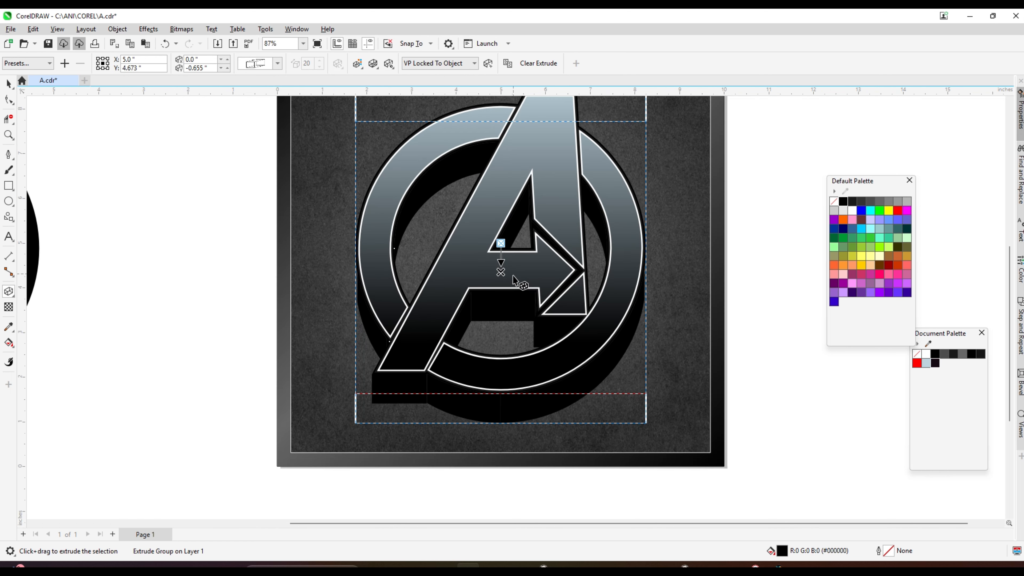
click(360, 67)
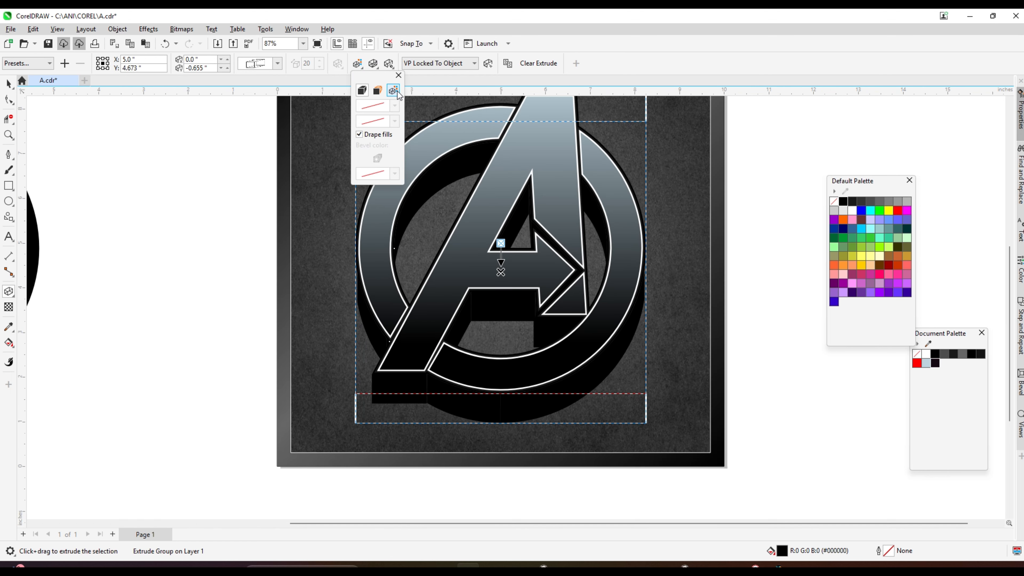
click(393, 90)
click(395, 116)
click(379, 153)
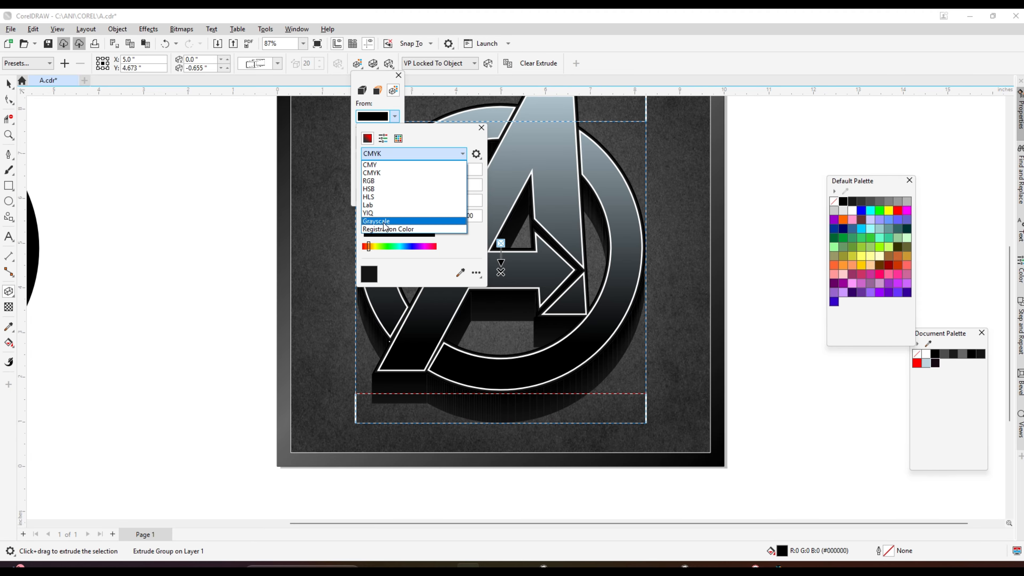
click(386, 180)
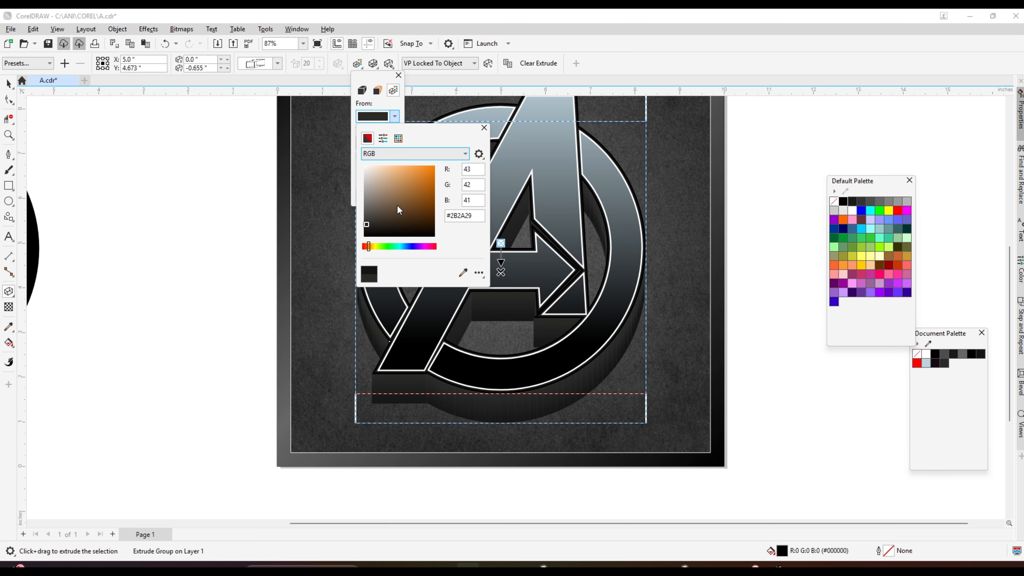
drag(397, 202, 352, 261)
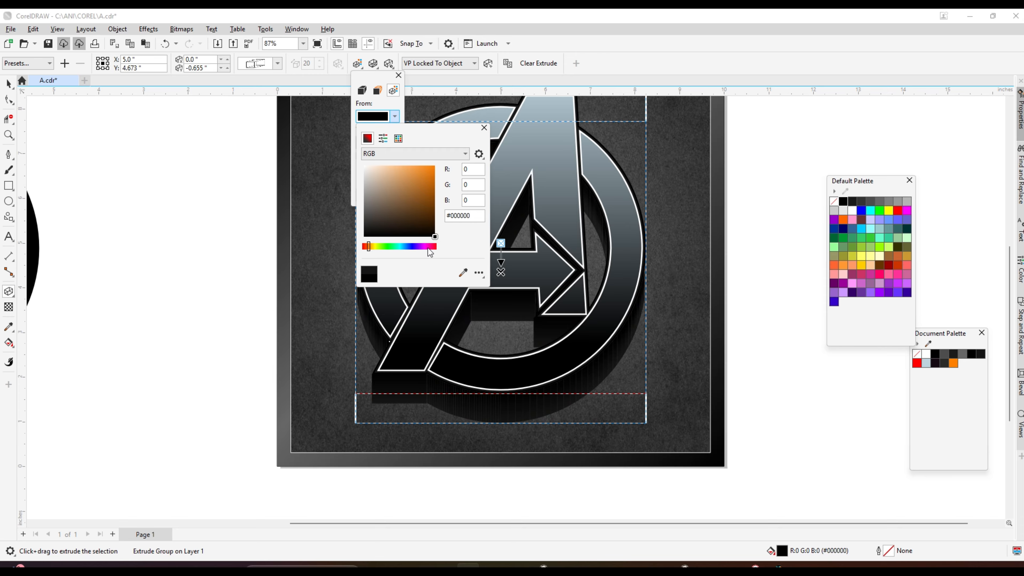
drag(429, 247, 493, 238)
drag(432, 247, 446, 245)
drag(423, 189, 475, 120)
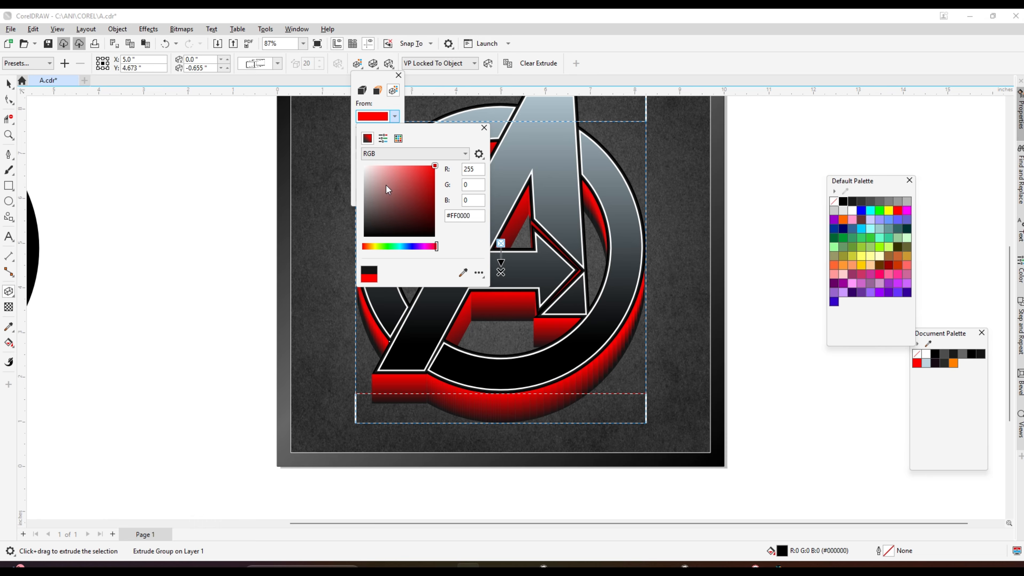
Set the extrusion shading's end colour to RGB black #000000 and deselect the logo.
click(395, 116)
click(395, 142)
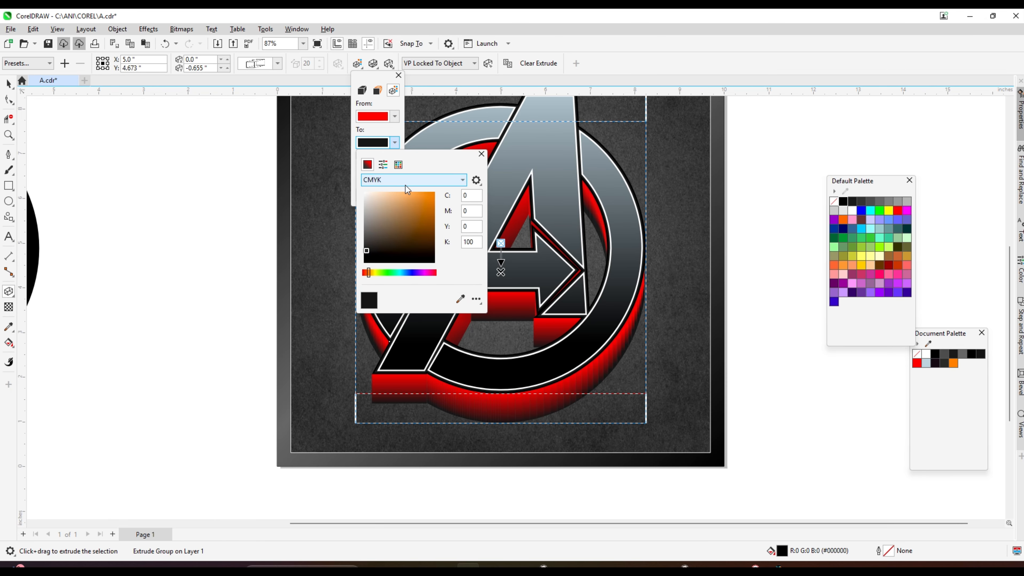
click(406, 180)
click(394, 206)
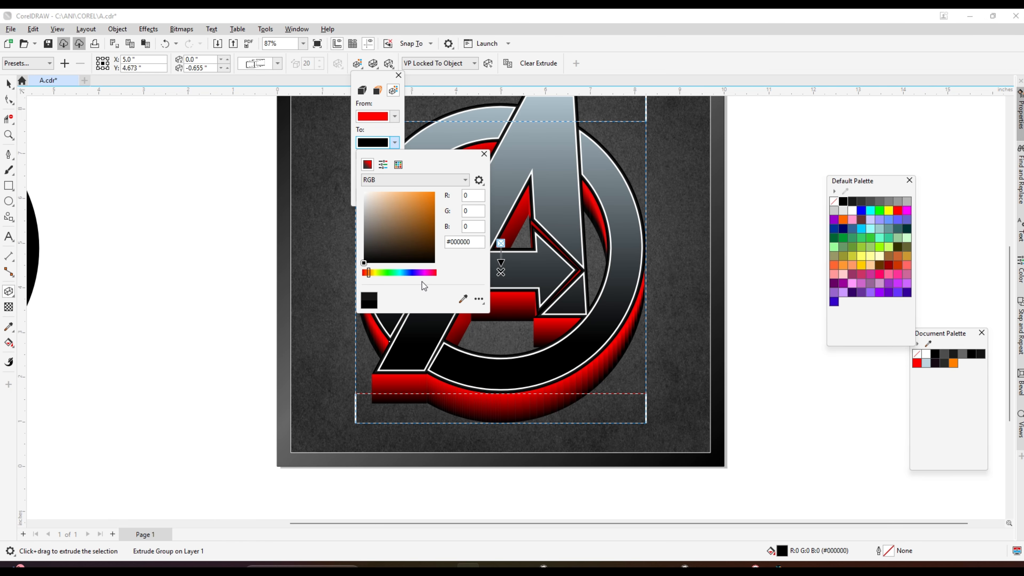
click(9, 86)
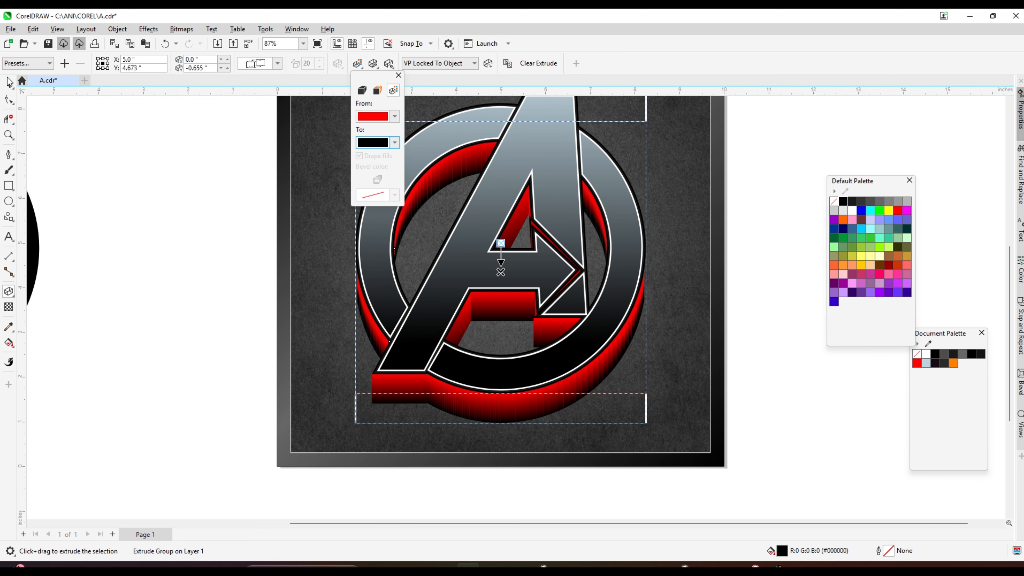
click(9, 82)
click(141, 167)
Try to widen the pieces of the extruded logo by stretching them horizontally.
key(F4)
scroll(327, 232, down, 4)
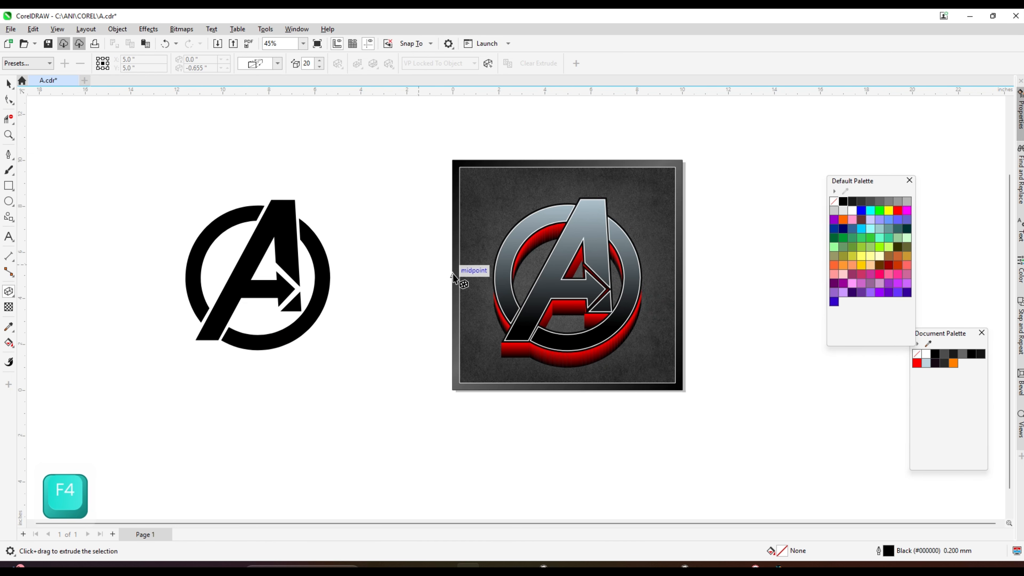
scroll(653, 323, up, 5)
click(10, 84)
scroll(533, 276, down, 1)
scroll(533, 279, down, 2)
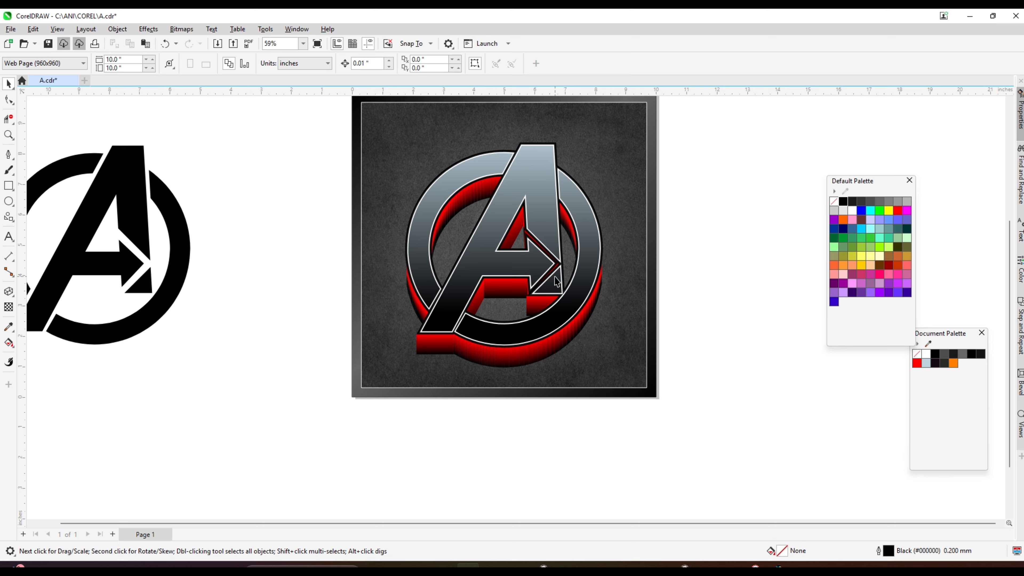
drag(343, 126, 658, 366)
drag(606, 254, 616, 253)
key(ctrl+z)
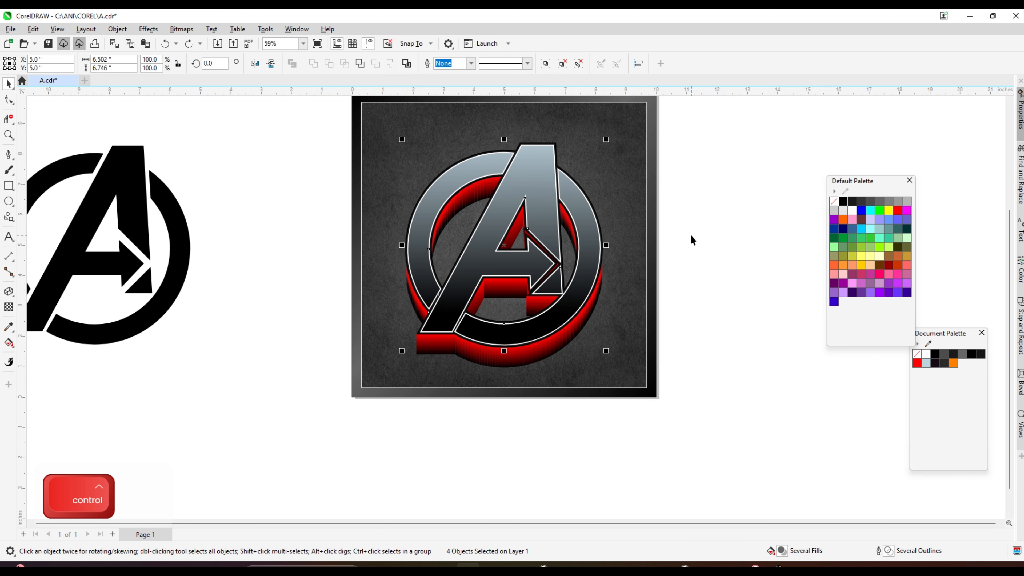
Select both the black spare logo and the extruded logo and stretch them horizontally to 21.225 inches overall.
scroll(692, 240, down, 1)
drag(101, 150, 712, 376)
scroll(625, 250, up, 1)
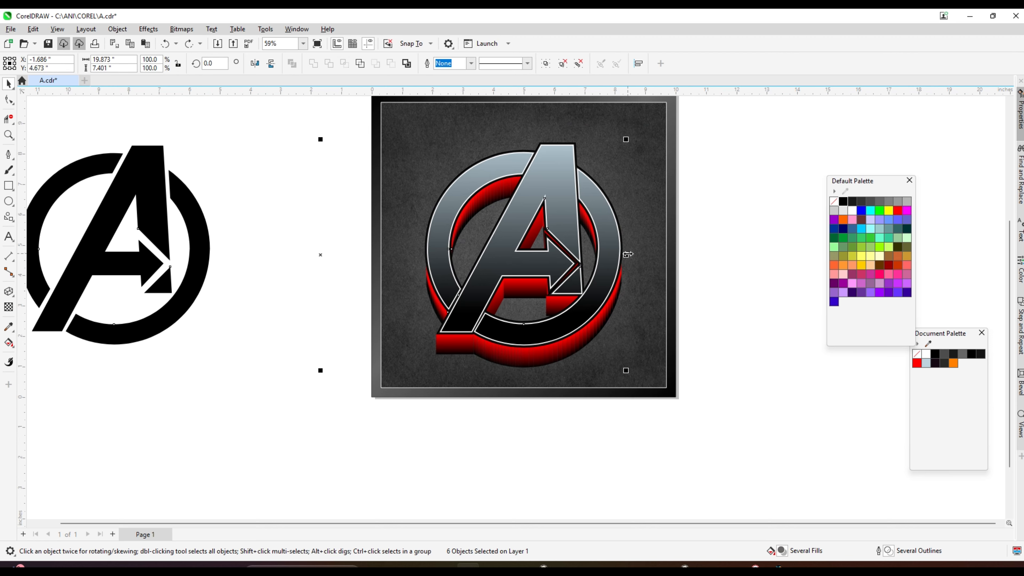
drag(628, 254, 647, 256)
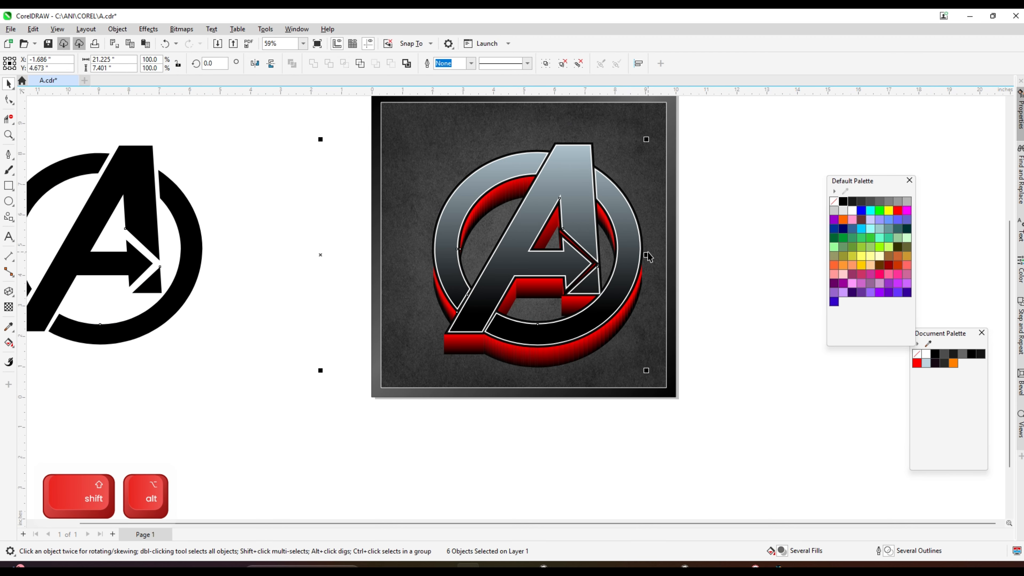
key(Escape)
Group the five objects of the extruded logo and centre the group on the page.
drag(296, 113, 755, 382)
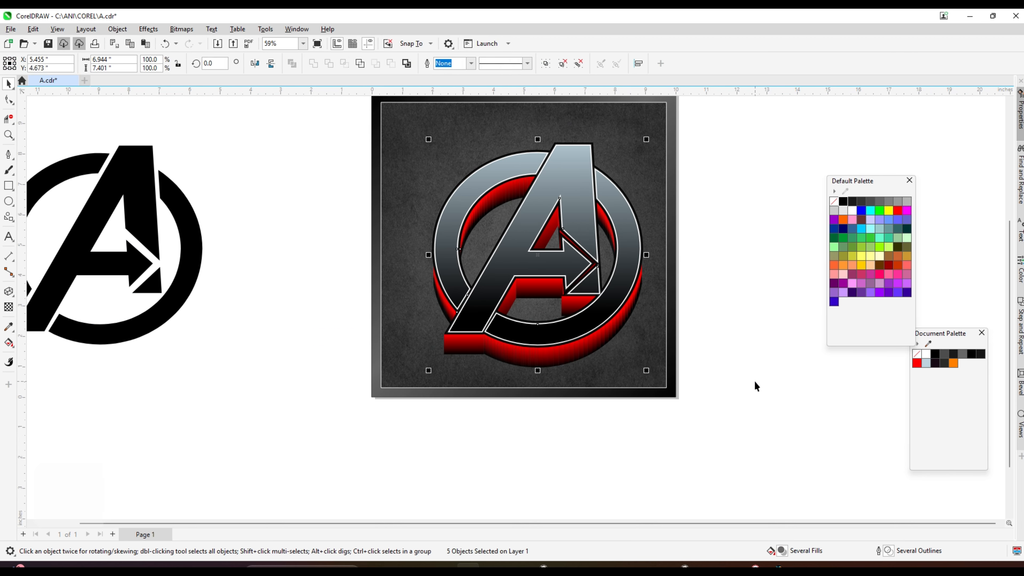
key(ctrl+g)
key(p)
click(739, 345)
Ungroup the five objects of the extruded logo and deselect them.
scroll(572, 184, up, 1)
click(571, 186)
right_click(571, 185)
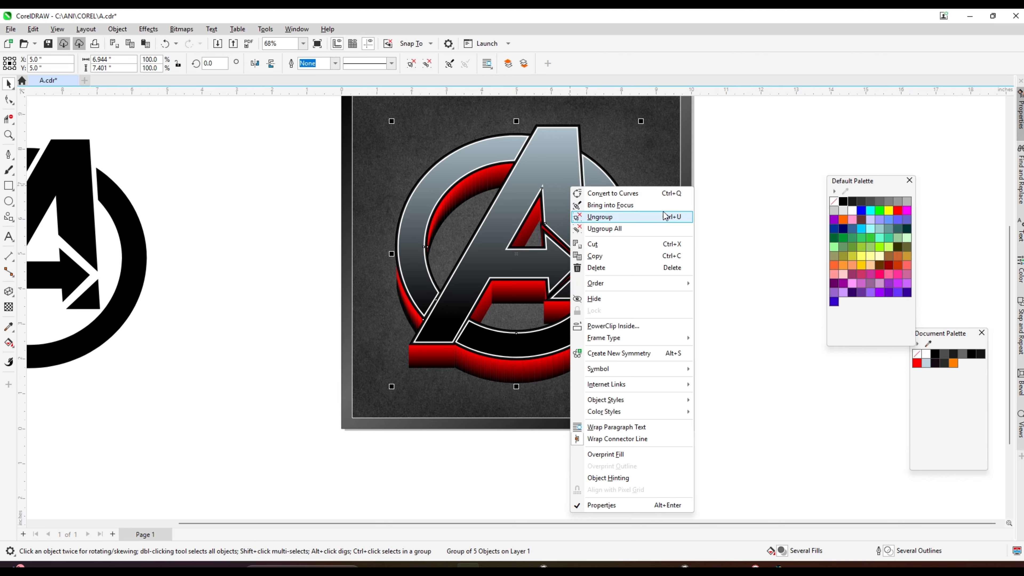
click(600, 217)
click(722, 232)
Select the logo's red-to-black extrusion group and apply a flat drop shadow preset to it.
scroll(511, 372, up, 1)
drag(511, 364, 531, 376)
key(ctrl+z)
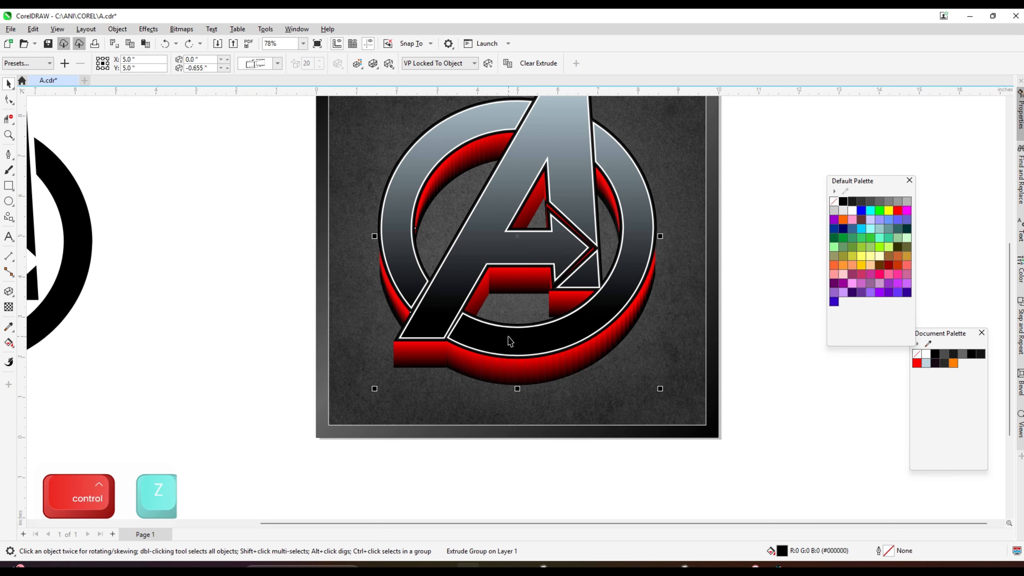
click(9, 296)
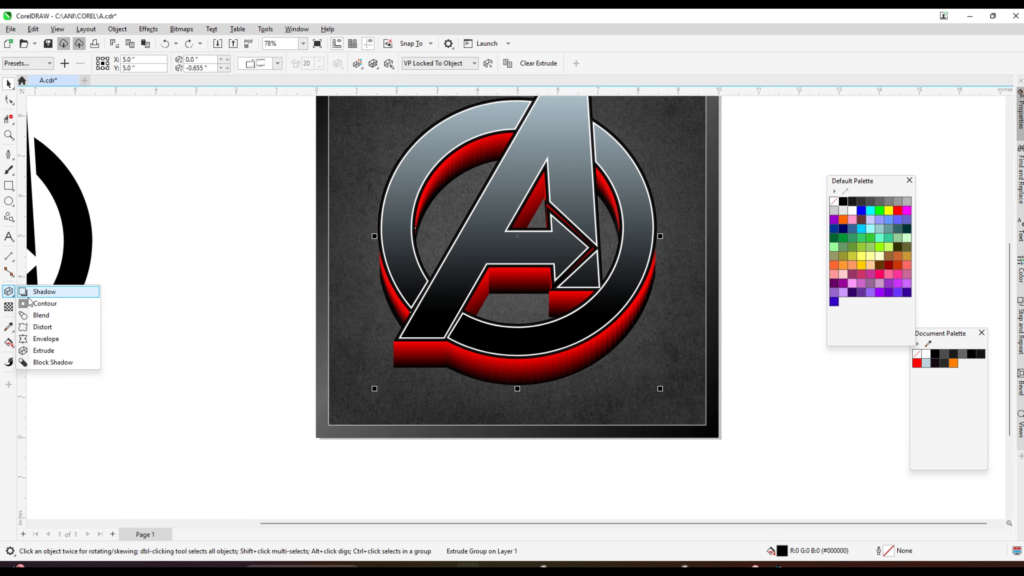
click(44, 291)
scroll(492, 355, up, 1)
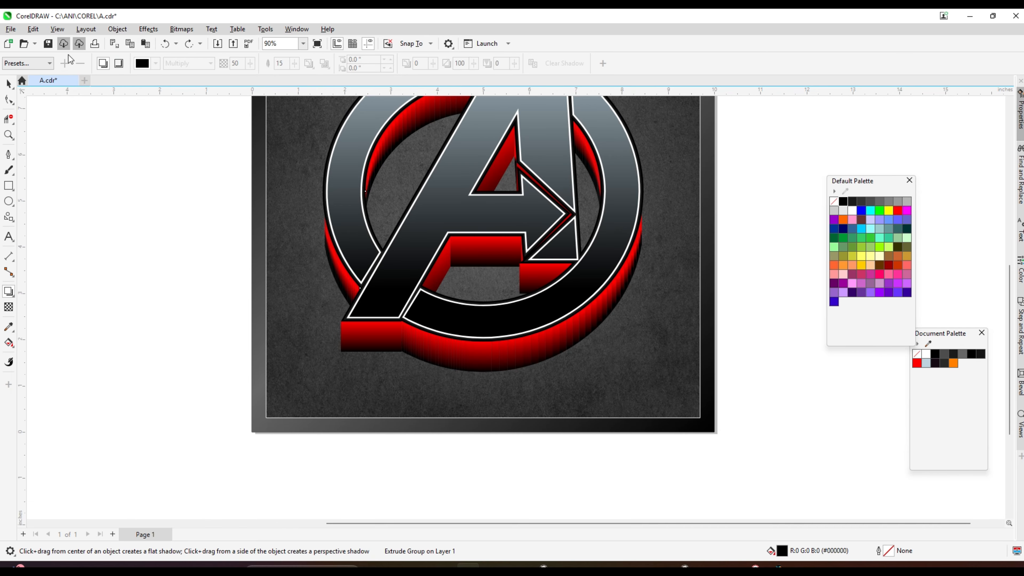
click(26, 65)
click(25, 85)
scroll(507, 288, down, 3)
scroll(605, 305, up, 1)
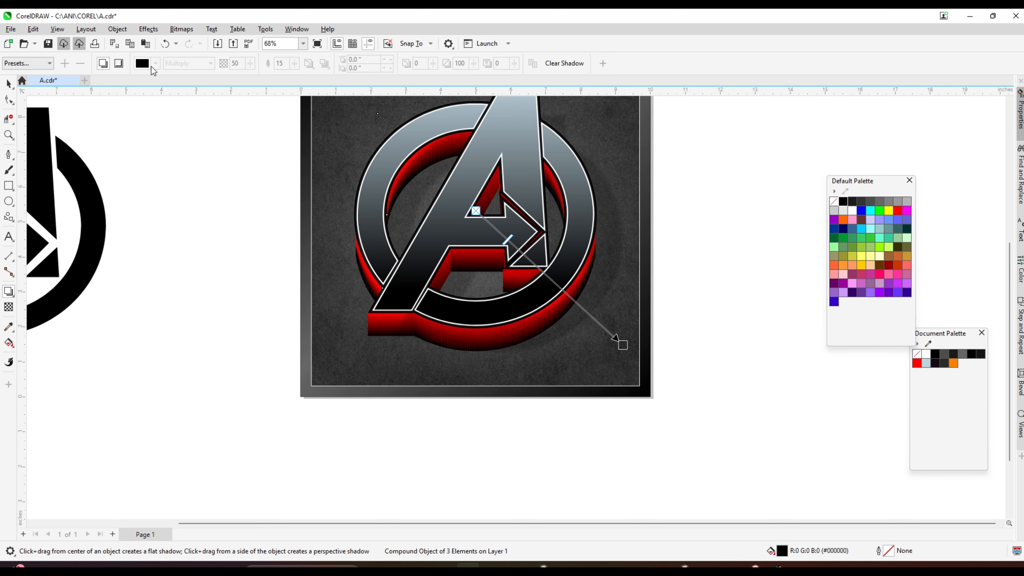
Try reshaping the extrusion's shadow into a perspective shadow cast from the logo's lower edge.
click(628, 343)
click(510, 341)
drag(487, 340, 494, 378)
key(ctrl+z)
drag(459, 326, 463, 355)
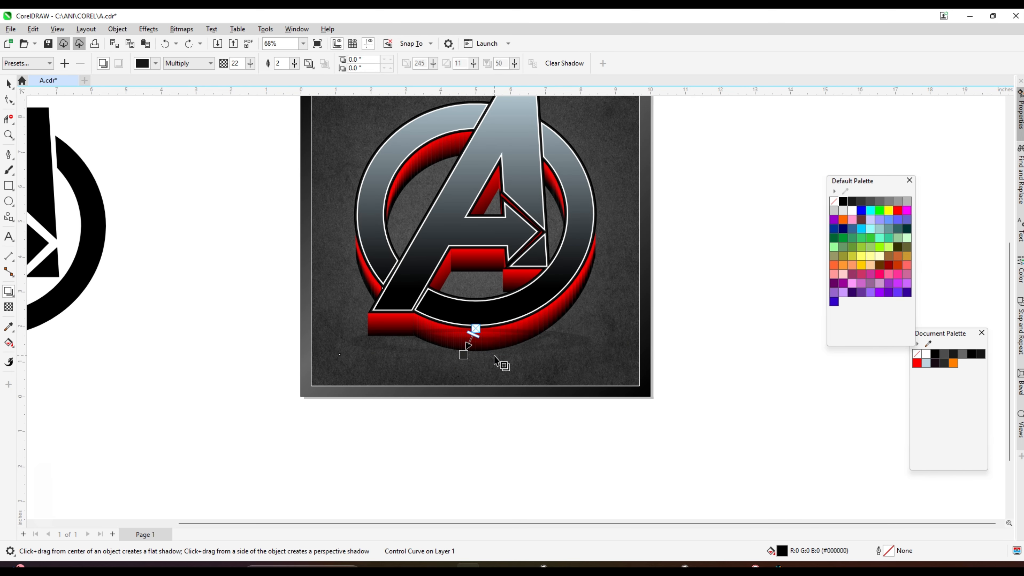
Try the perspective shadow with Normal merge mode and red from the RGB Palette.
click(189, 63)
click(183, 76)
click(155, 63)
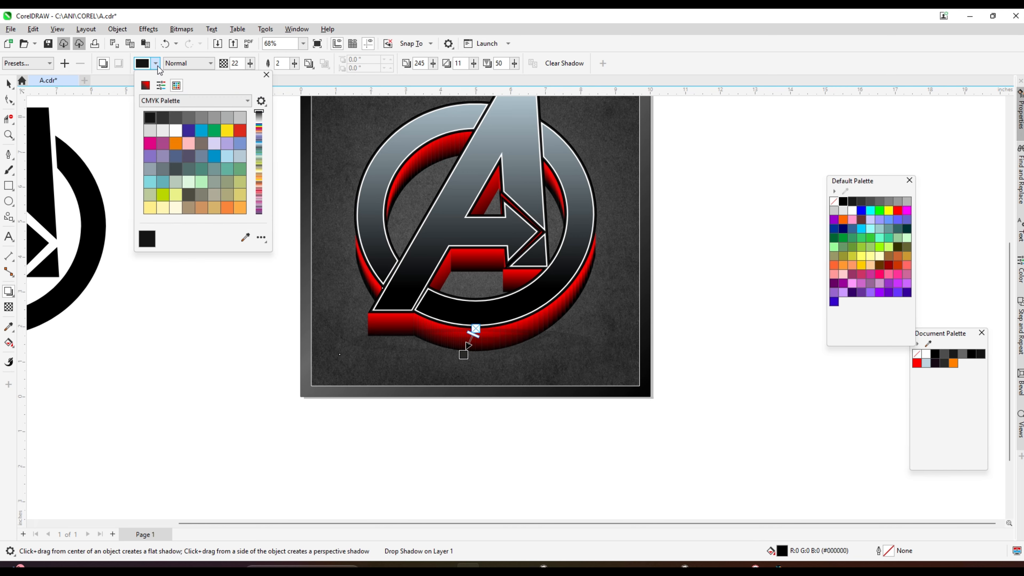
click(247, 101)
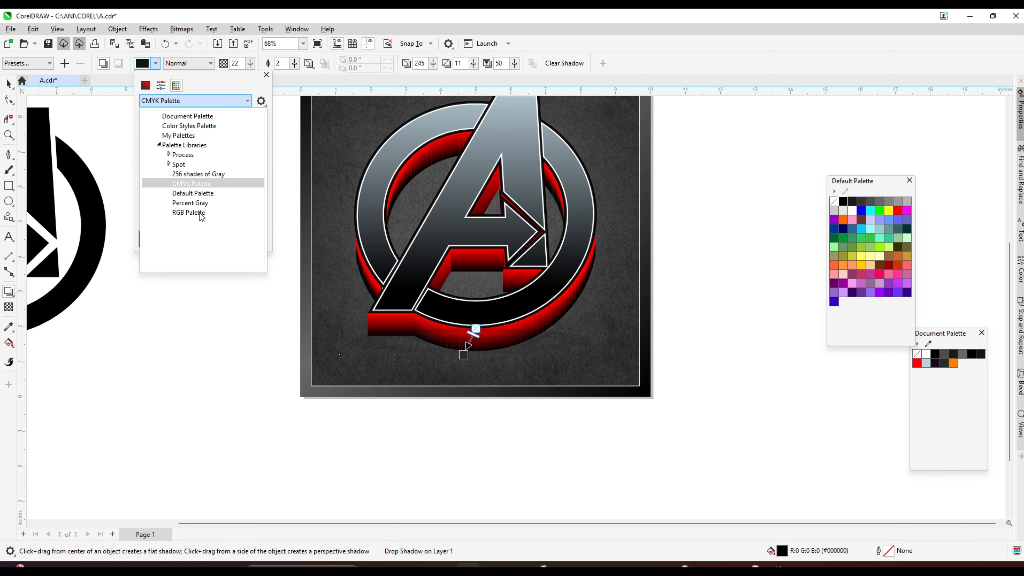
click(201, 215)
click(240, 130)
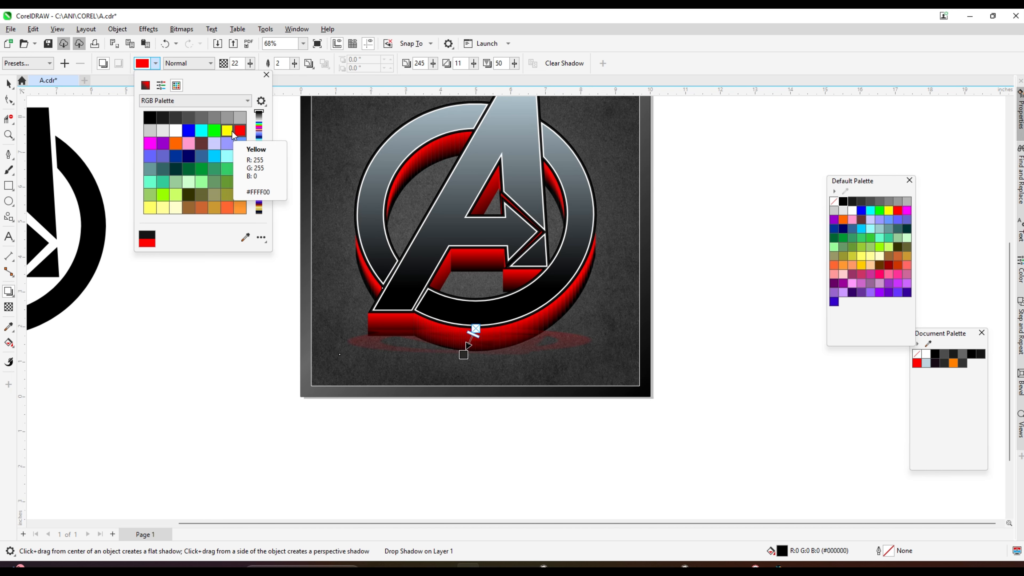
click(457, 169)
drag(383, 287, 559, 329)
Apply the Flat Bottom shadow preset to the extrusion again and offset the shadow to 0.031 by -0.823 inches.
click(45, 64)
click(31, 85)
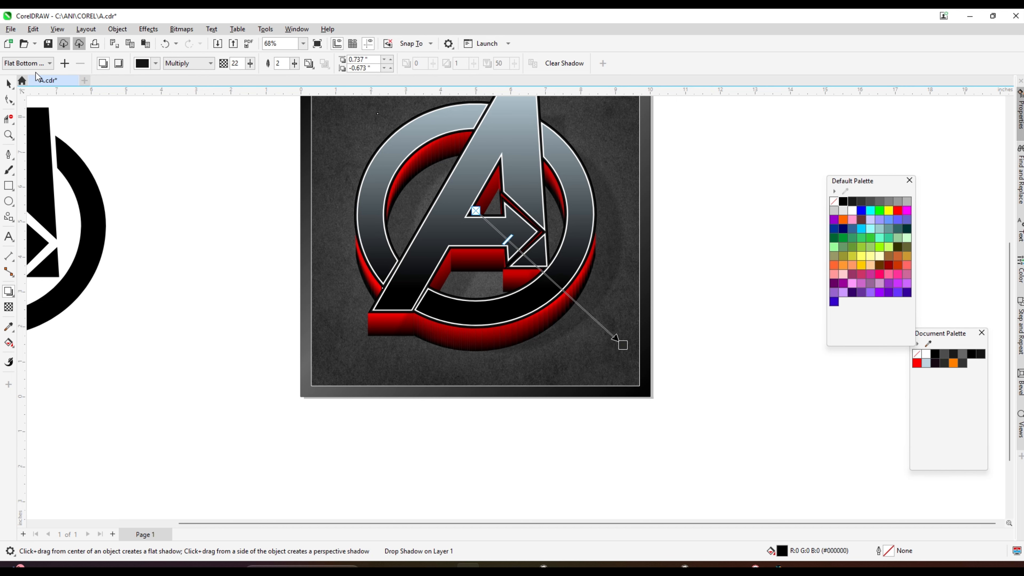
drag(623, 344, 481, 357)
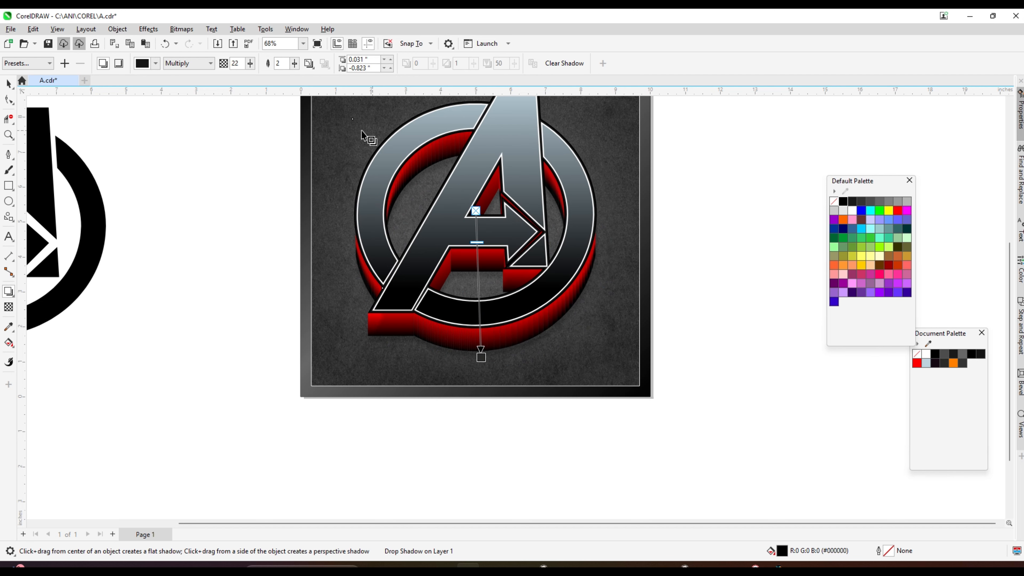
Set the flat shadow's merge mode to Normal and its colour to red from the RGB Palette.
click(198, 65)
click(181, 72)
click(155, 63)
click(240, 130)
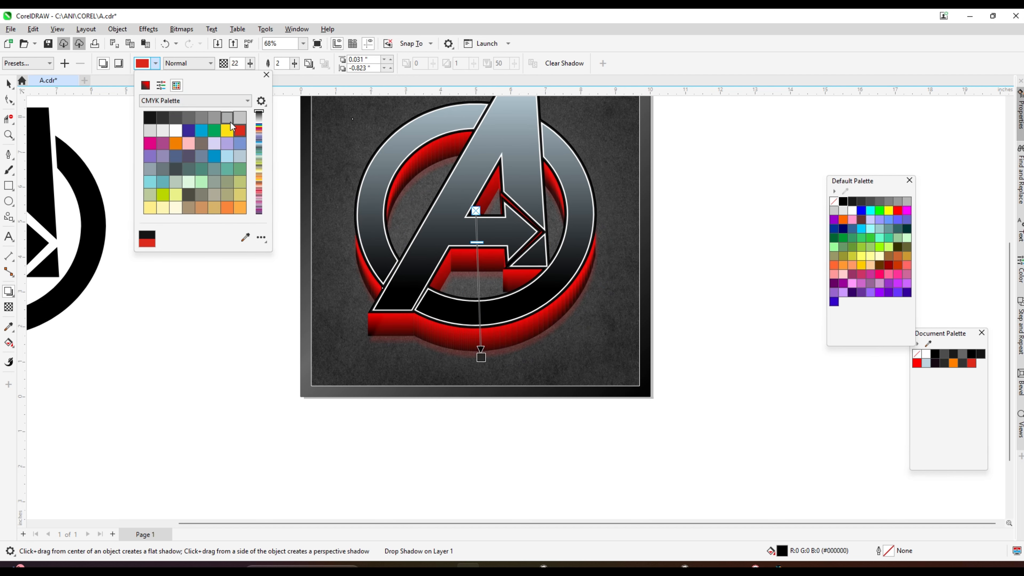
click(248, 100)
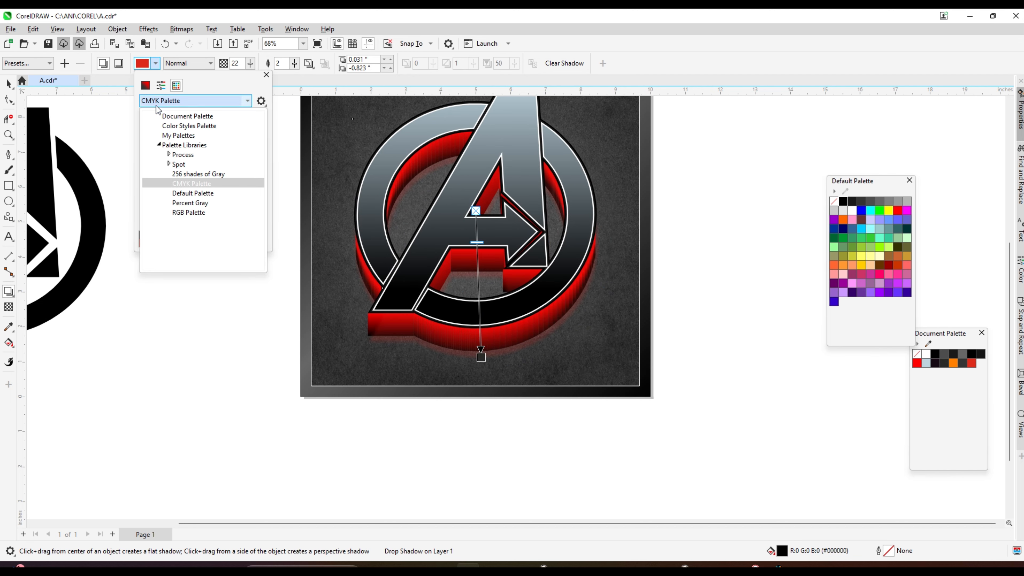
click(189, 210)
click(240, 119)
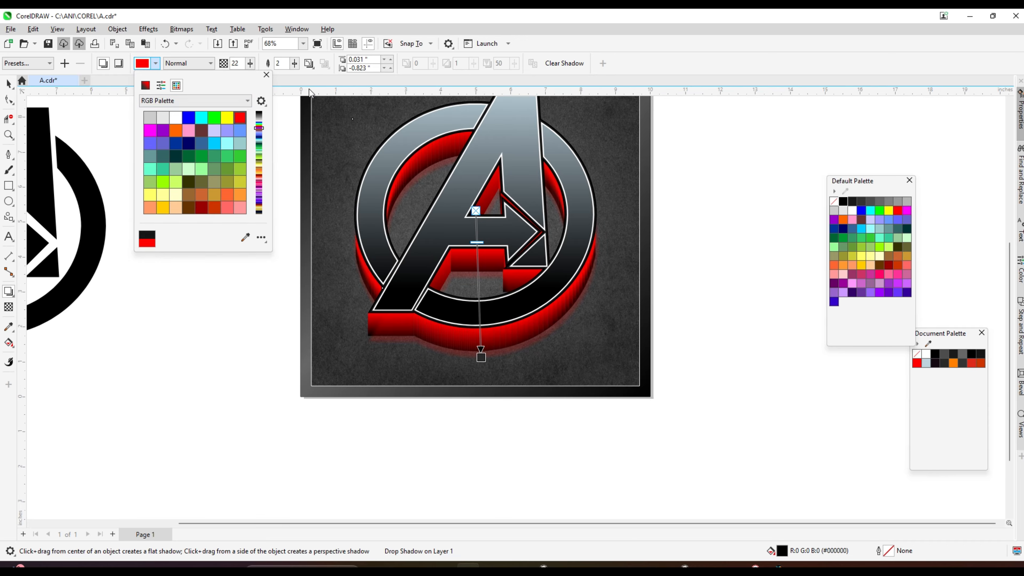
Set the red shadow's opacity to 22 and its feathering to 27, and deselect it.
drag(250, 63, 304, 80)
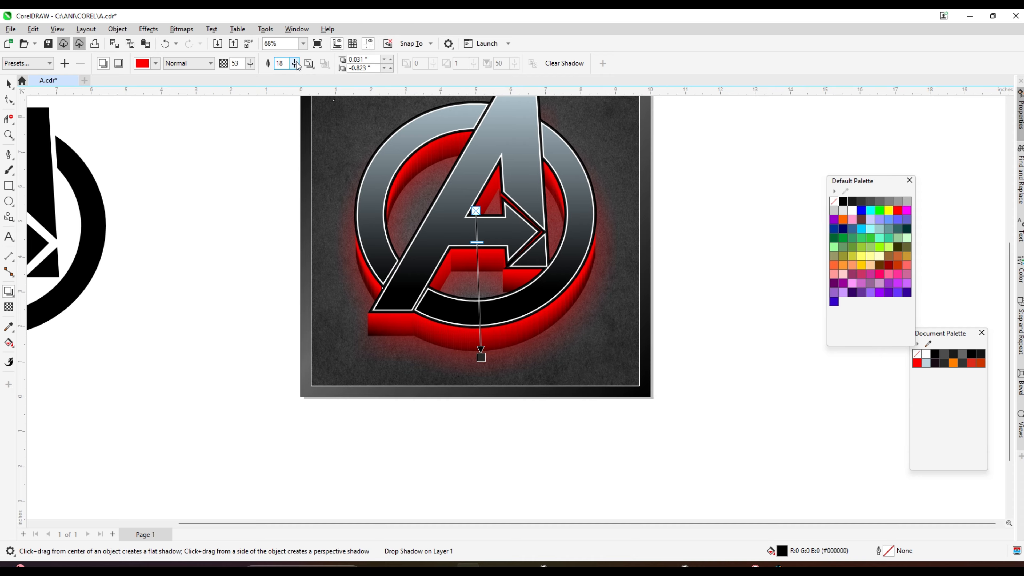
drag(296, 62, 300, 70)
drag(250, 64, 235, 78)
click(251, 63)
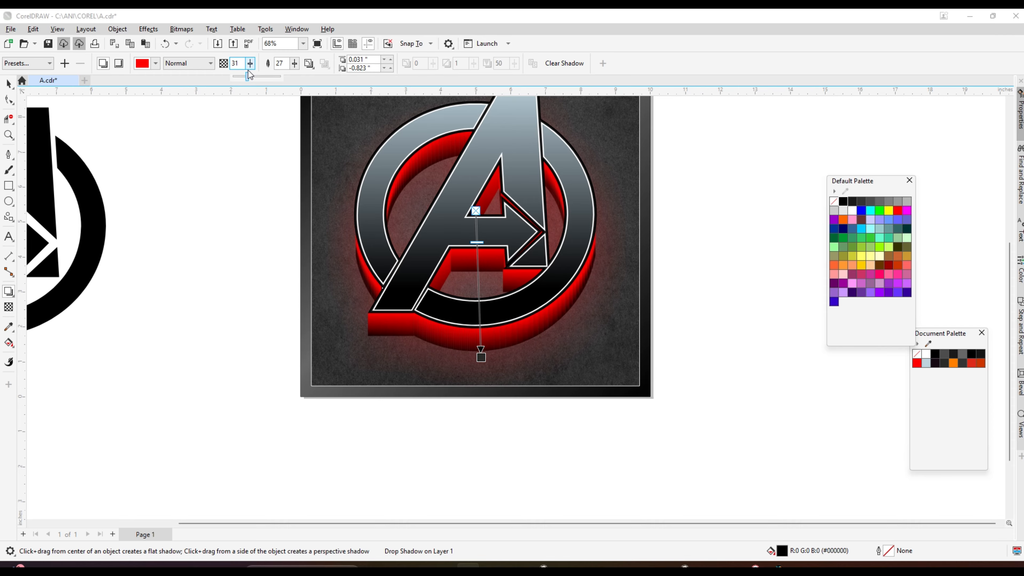
click(6, 84)
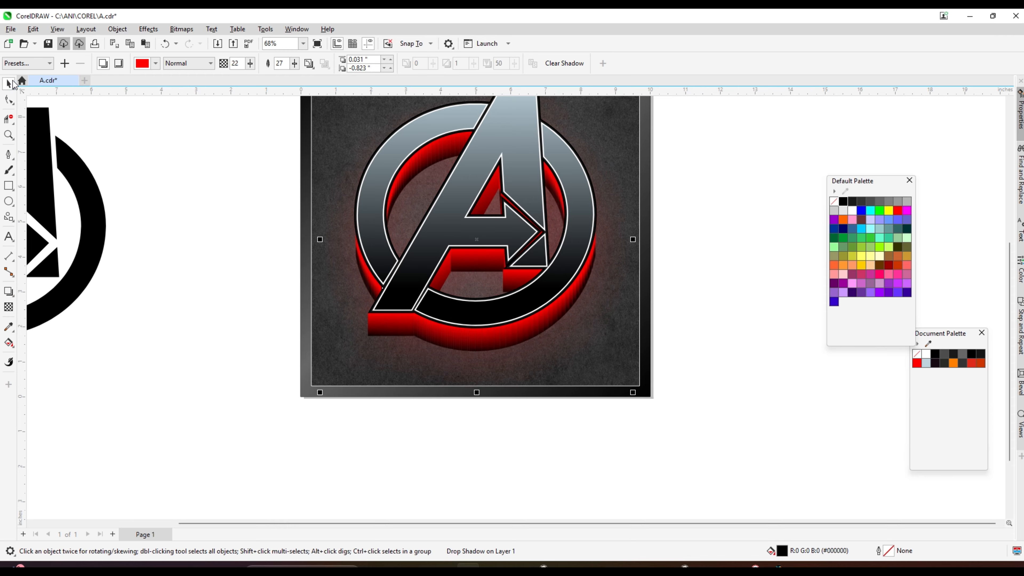
click(202, 184)
key(F4)
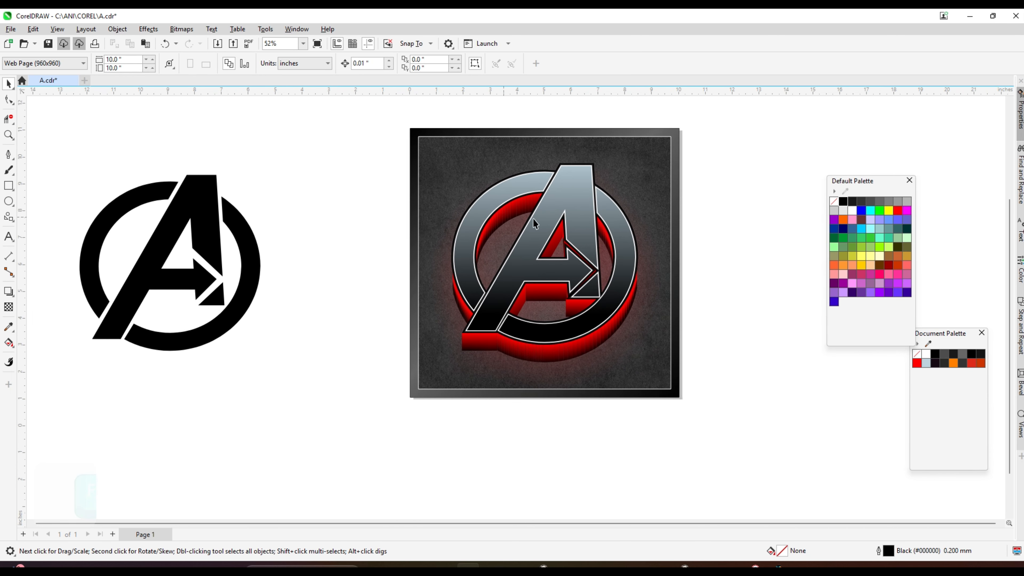
Copy the outline pen, outline colour and fill from the letter's gradient face onto the white contour curve.
scroll(660, 188, up, 2)
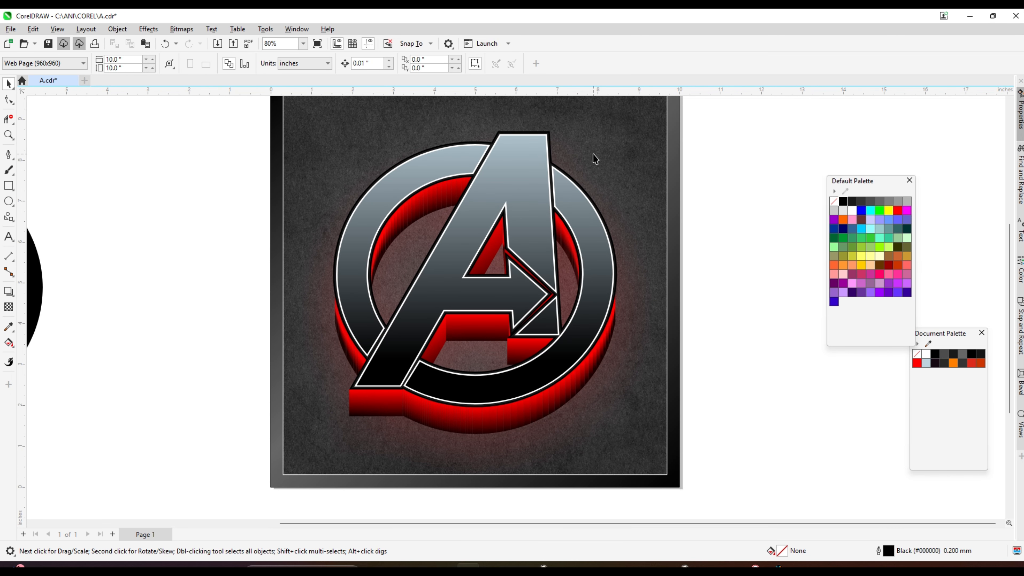
scroll(567, 149, up, 5)
ctrl+click(511, 135)
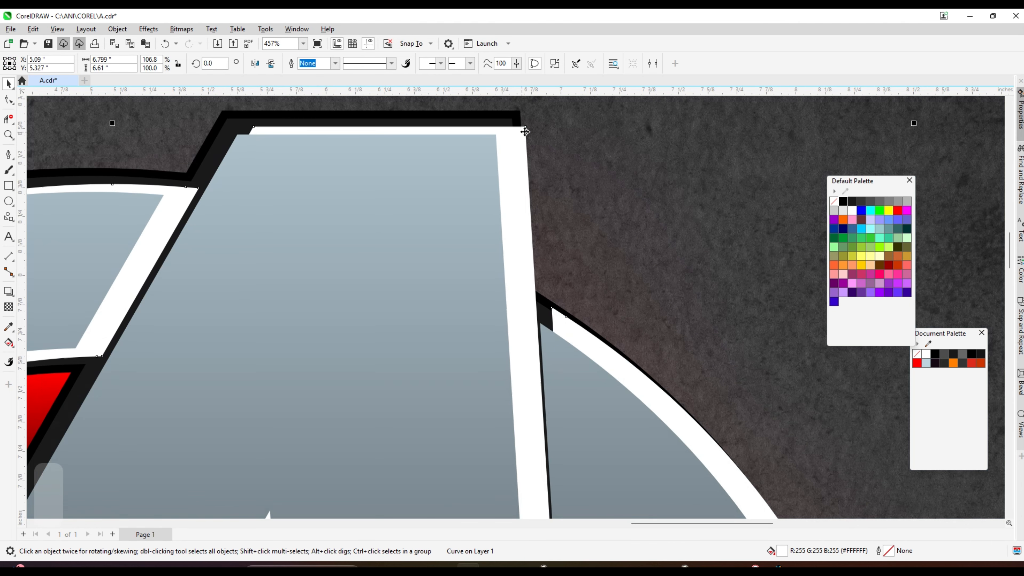
scroll(543, 140, down, 2)
scroll(544, 140, down, 6)
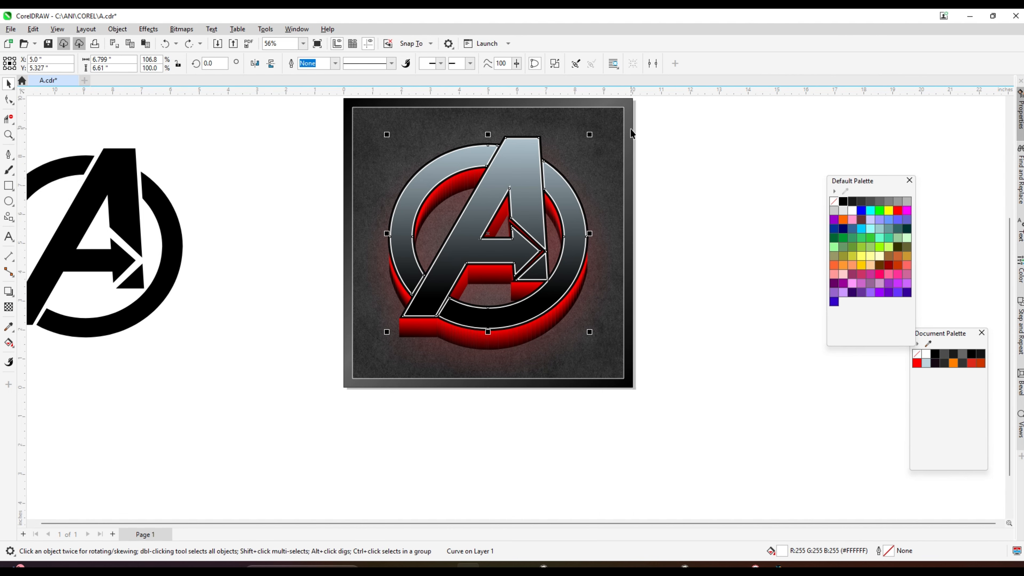
scroll(576, 105, up, 2)
key(ctrl+shift+a)
click(438, 257)
click(437, 266)
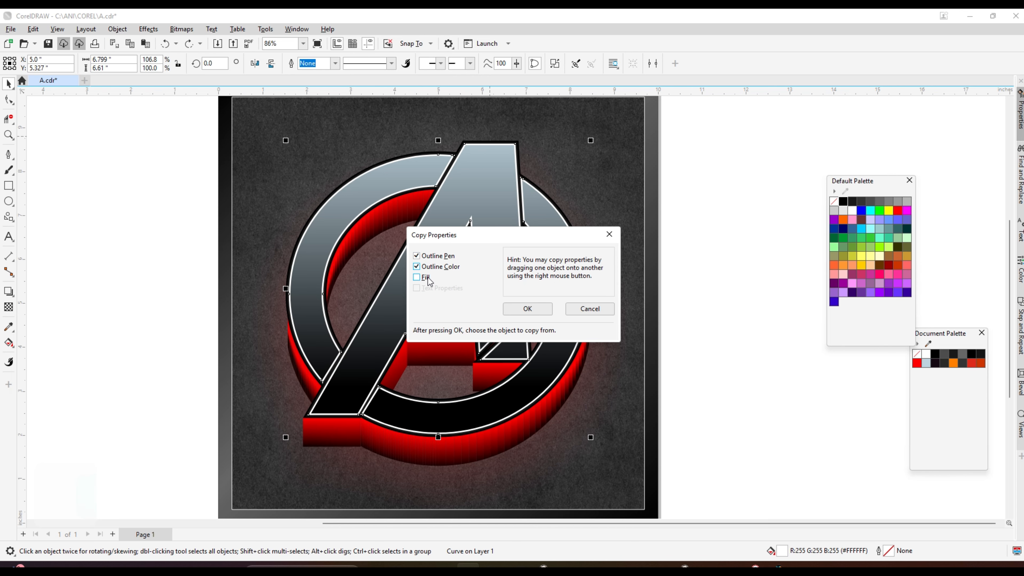
click(520, 309)
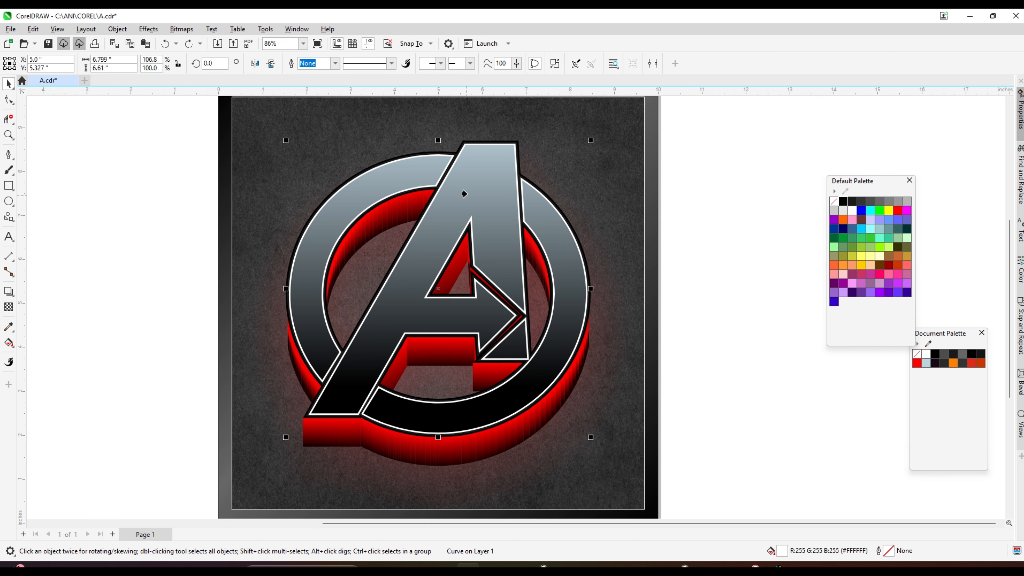
click(689, 188)
Try moving the dark grey contour curve slightly, and undo the move.
scroll(504, 139, up, 3)
drag(547, 161, 557, 141)
scroll(520, 137, down, 3)
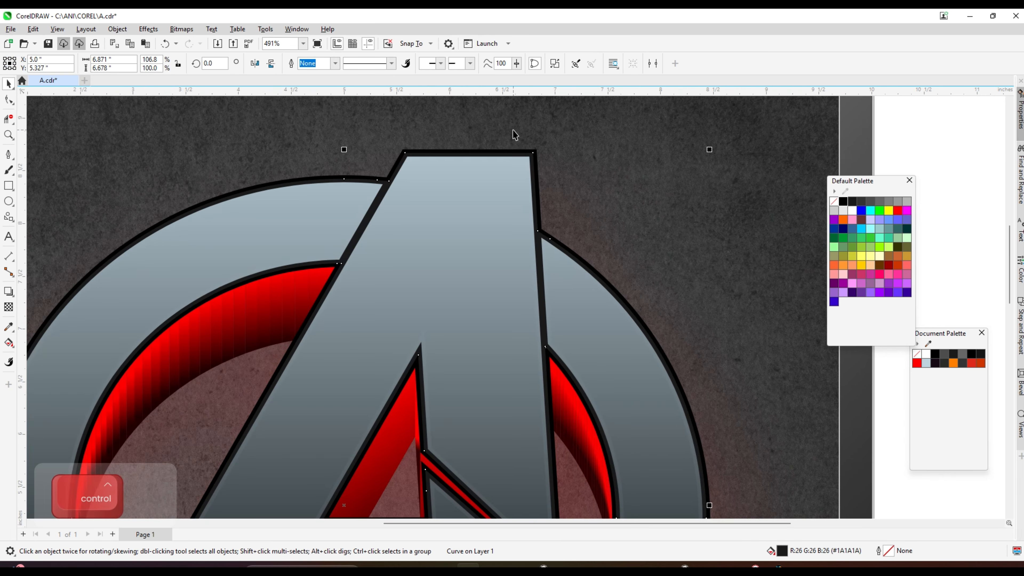
key(ctrl+z)
Give the dark grey contour curve a vertical fountain fill running from black at the top to white at the bottom.
scroll(528, 146, up, 3)
click(531, 163)
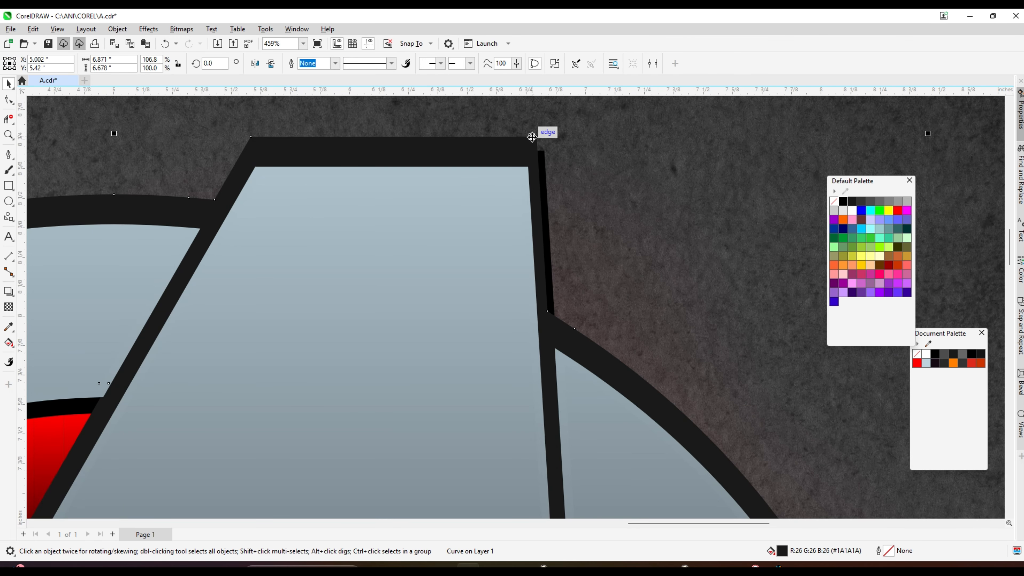
scroll(533, 141, down, 6)
click(8, 342)
scroll(468, 284, up, 1)
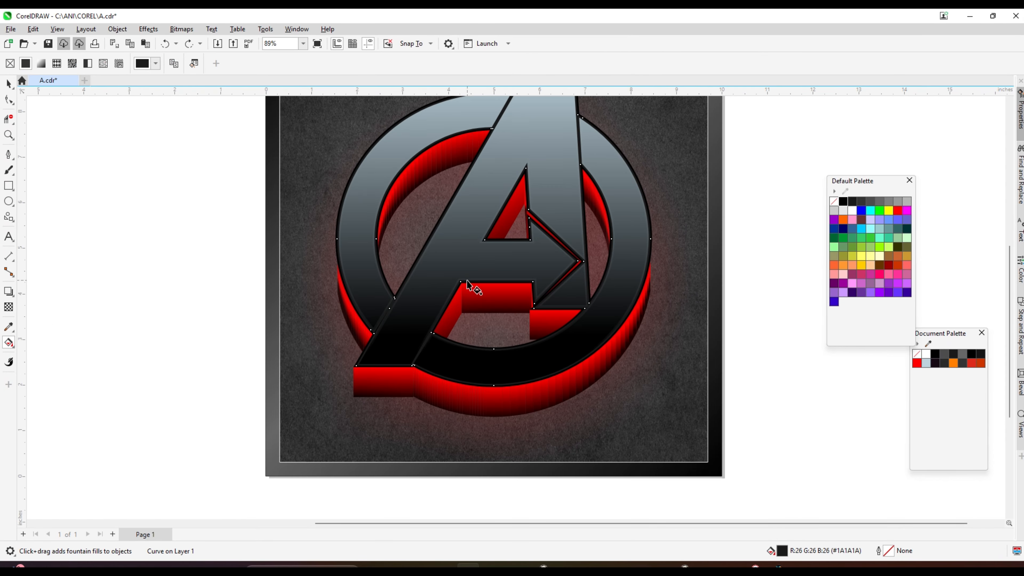
scroll(368, 296, down, 1)
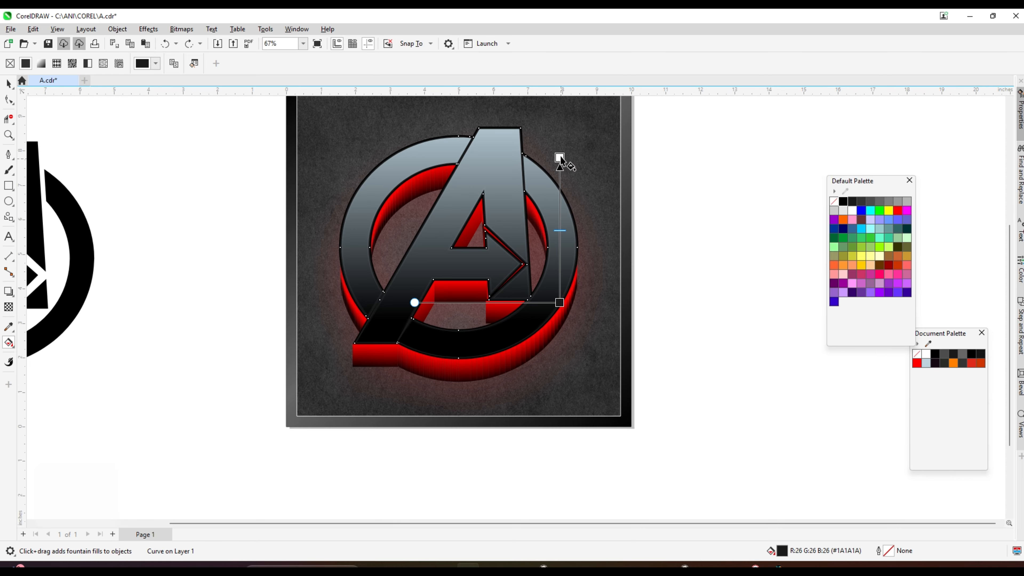
drag(560, 157, 560, 146)
drag(471, 139, 471, 358)
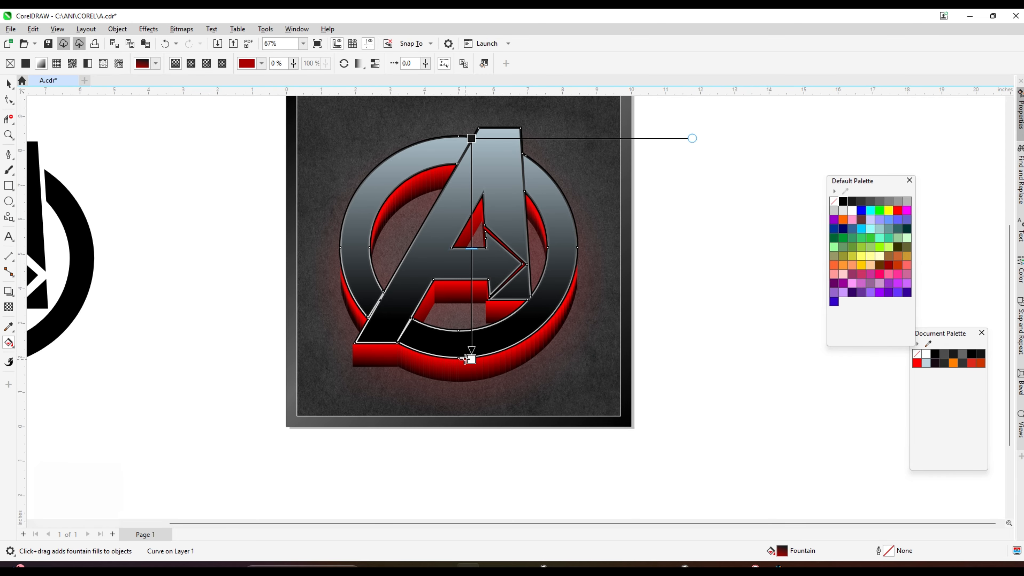
click(9, 84)
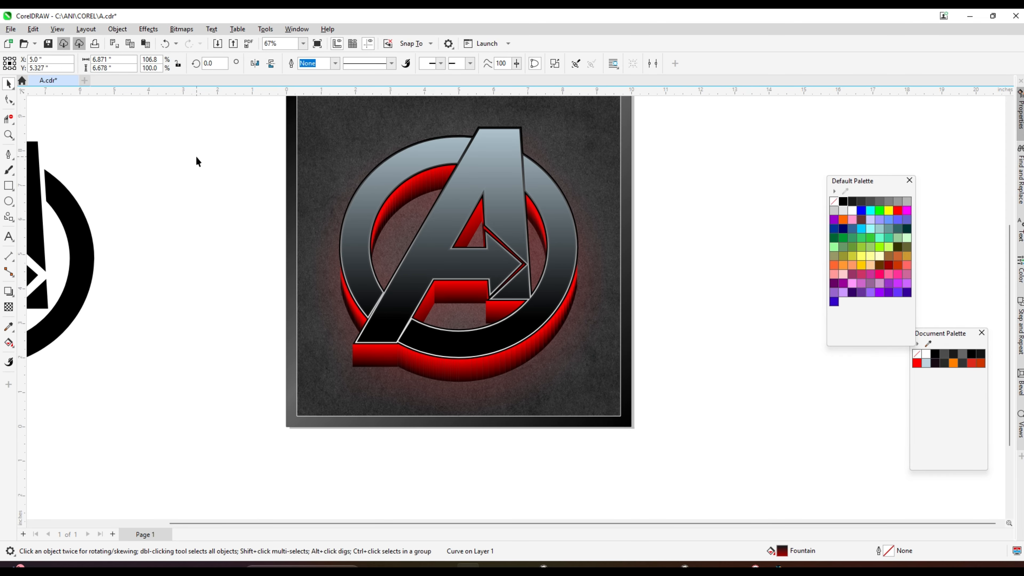
click(197, 159)
Move the black spare logo to the right of the page and duplicate it about 0.04 inches down and left.
scroll(442, 147, up, 1)
scroll(419, 167, down, 2)
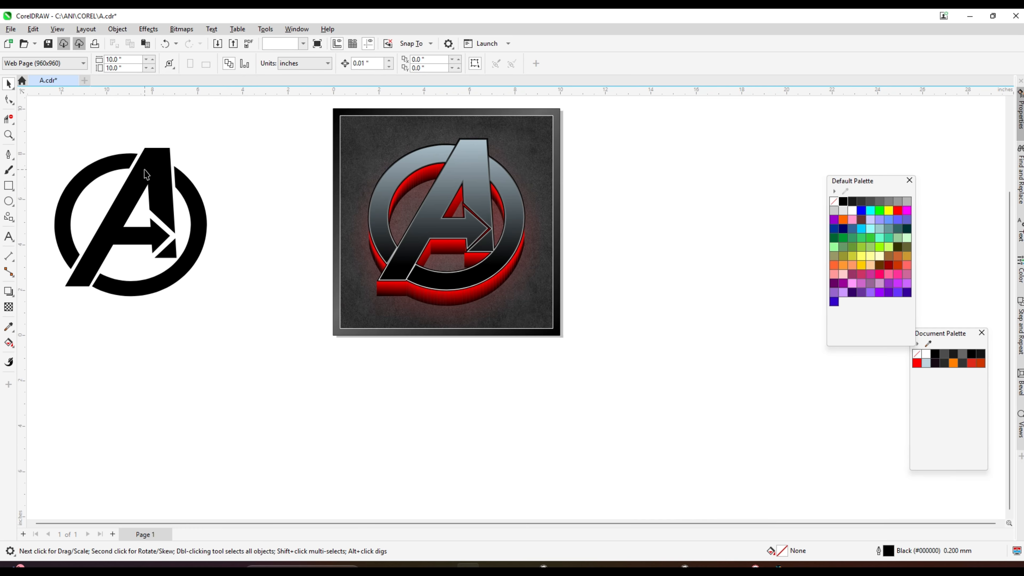
drag(146, 175, 721, 186)
scroll(737, 157, up, 4)
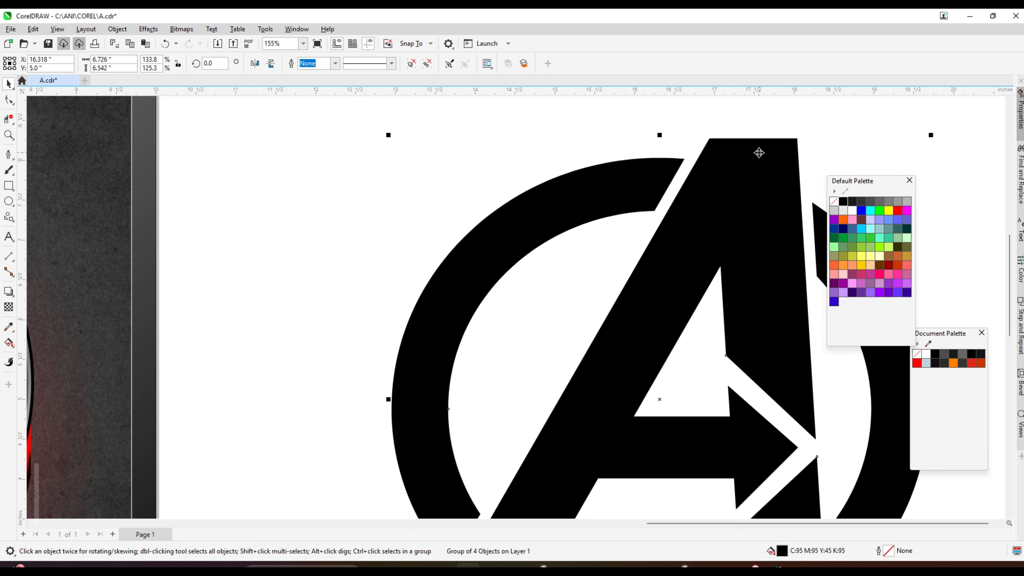
drag(762, 156, 742, 226)
right_click(760, 156)
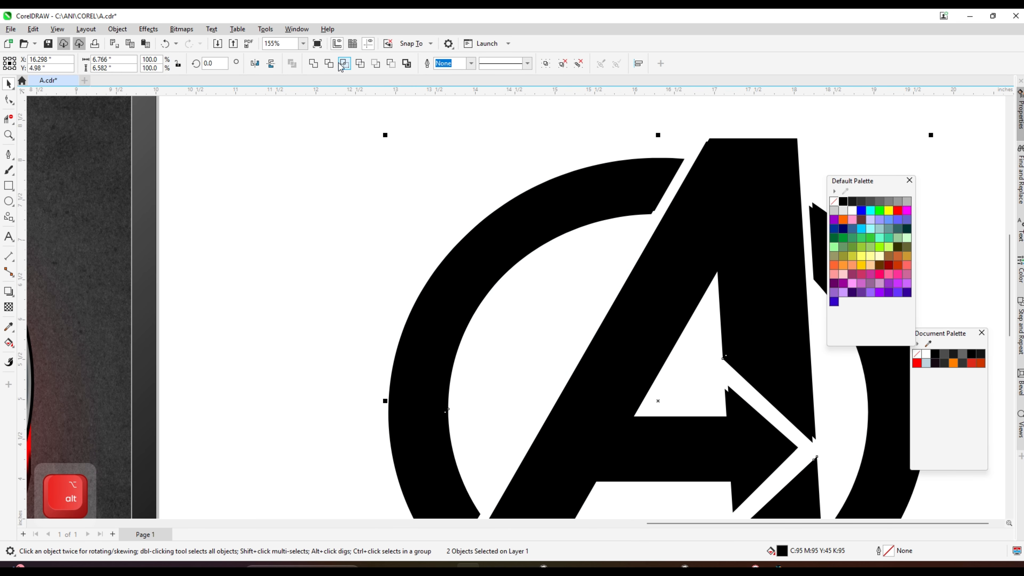
Trim one black logo with its offset copy and move the full copy away from the remaining thin slivers.
click(330, 64)
click(558, 148)
scroll(634, 151, down, 2)
drag(619, 181, 693, 378)
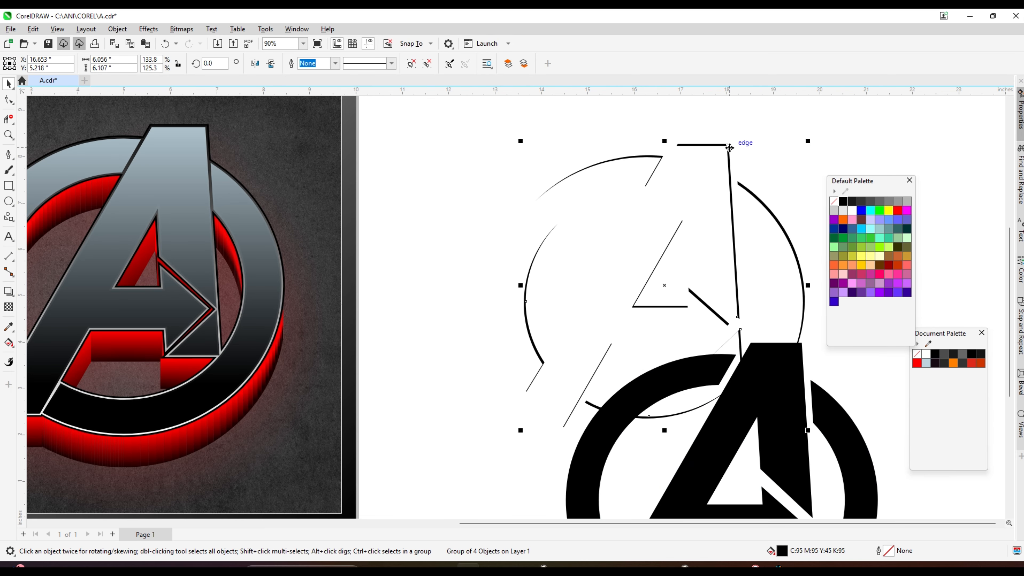
Move the thin slivers onto the dark square over the extruded logo and fill them with white.
drag(730, 148, 298, 148)
click(851, 211)
scroll(525, 188, down, 1)
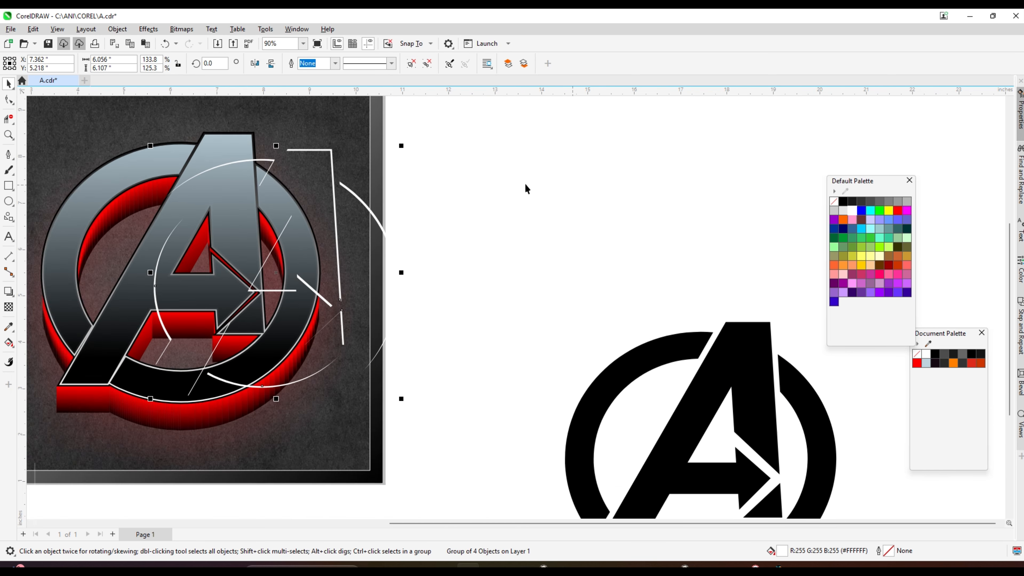
Align the white slivers with the right and top edges of the logo's gradient front face.
scroll(284, 145, up, 2)
shift+click(286, 144)
key(r)
key(t)
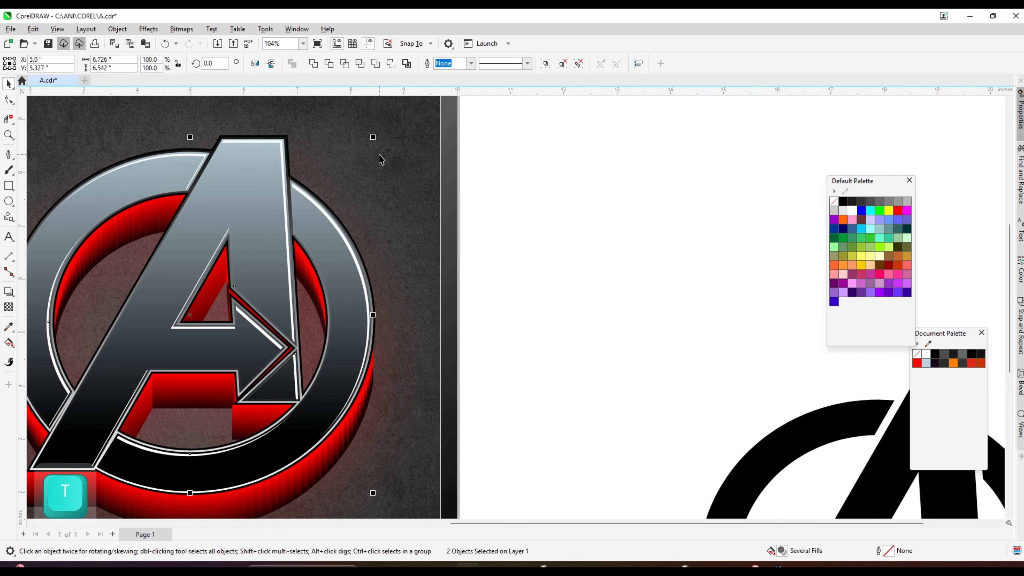
Stretch the white sliver highlights to meet the front face's upper-right corner and the ring's inner-left edge.
click(575, 163)
scroll(284, 136, up, 6)
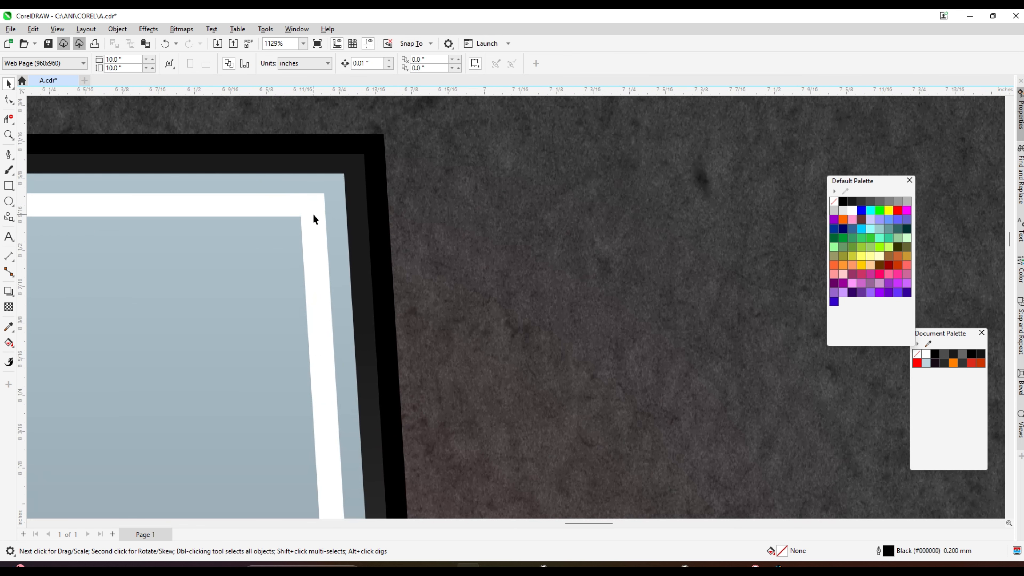
click(313, 215)
drag(324, 202, 341, 173)
scroll(440, 149, down, 6)
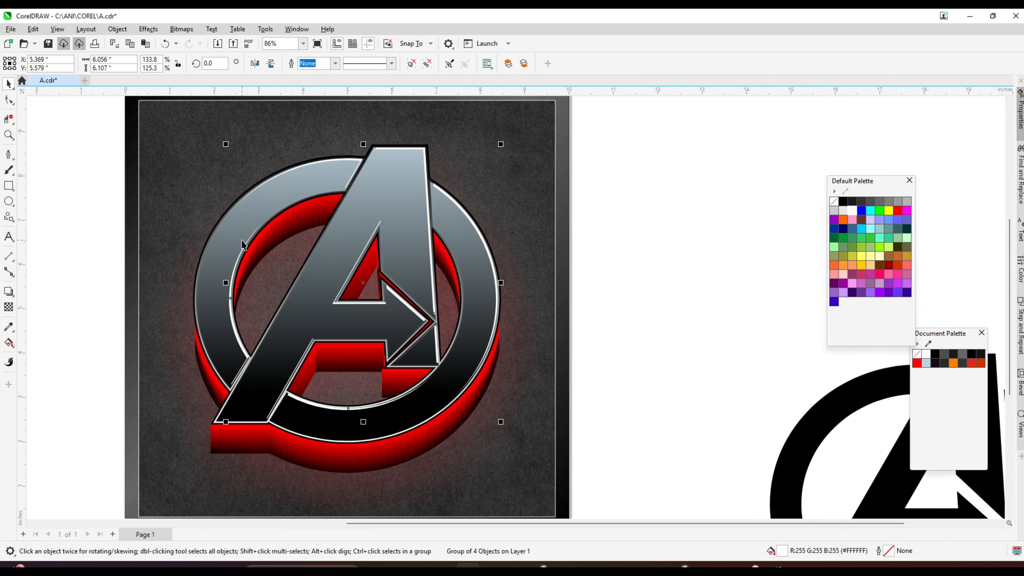
scroll(227, 296, up, 3)
scroll(227, 300, up, 3)
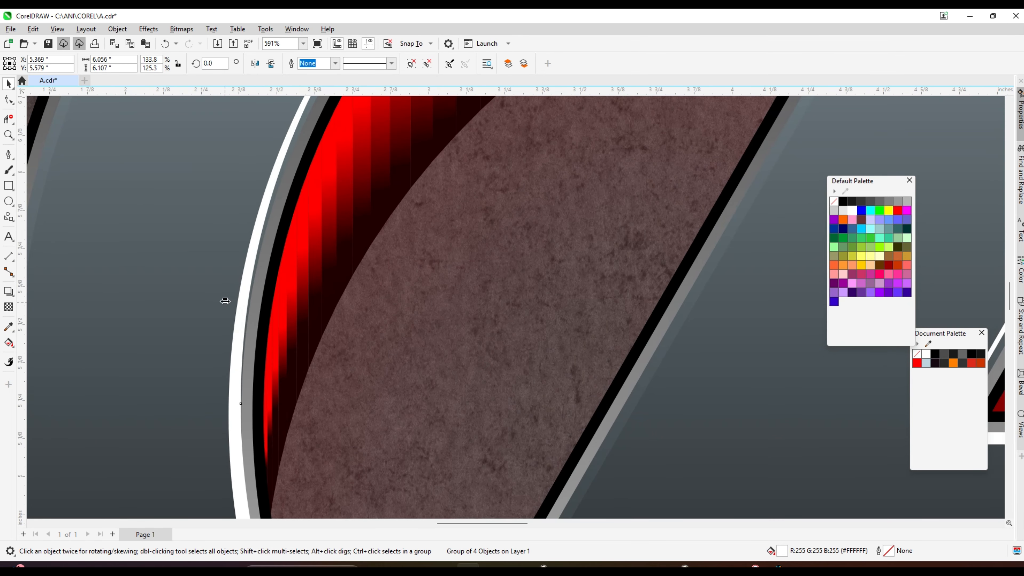
drag(225, 300, 228, 302)
scroll(229, 302, down, 5)
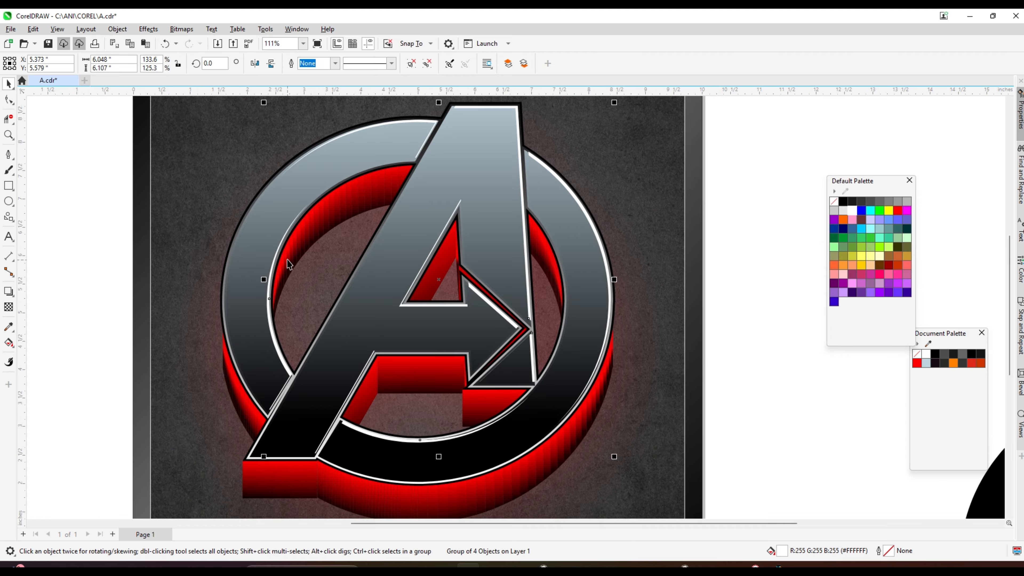
scroll(375, 242, down, 1)
click(665, 273)
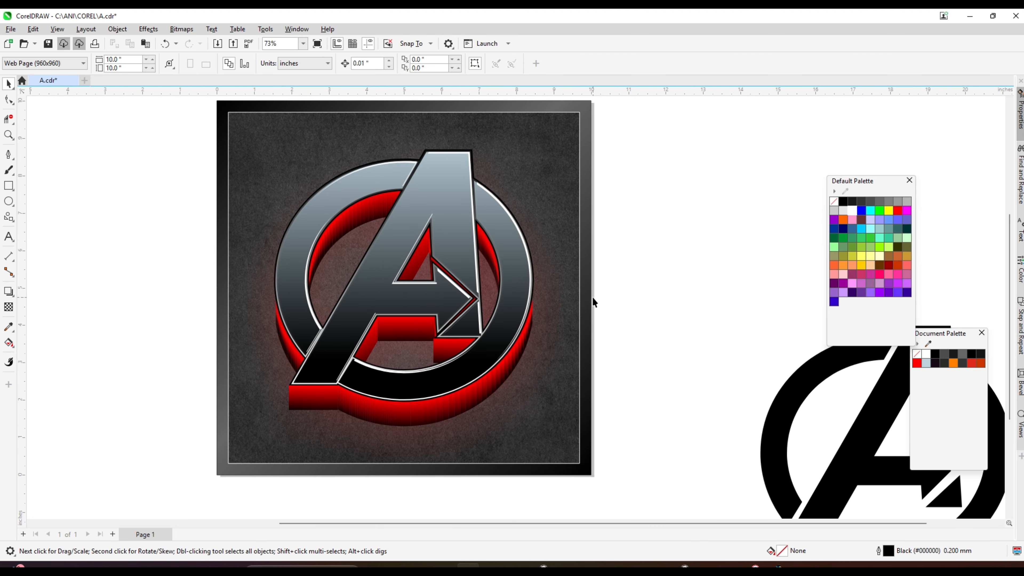
Apply a vertical linear fountain transparency to the white slivers so they fade out from top to bottom.
scroll(393, 366, up, 4)
click(385, 398)
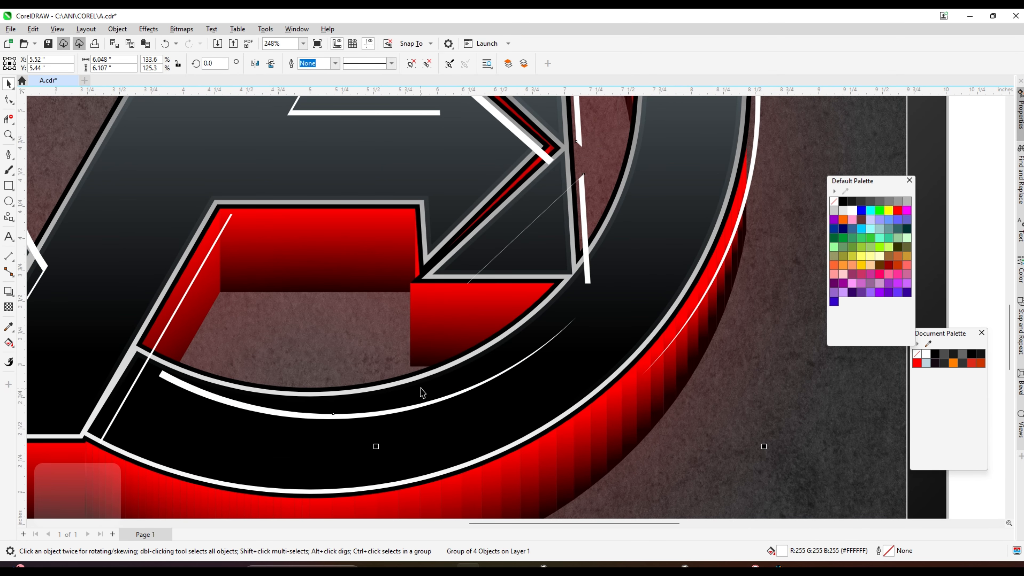
scroll(587, 229, down, 4)
scroll(583, 230, down, 1)
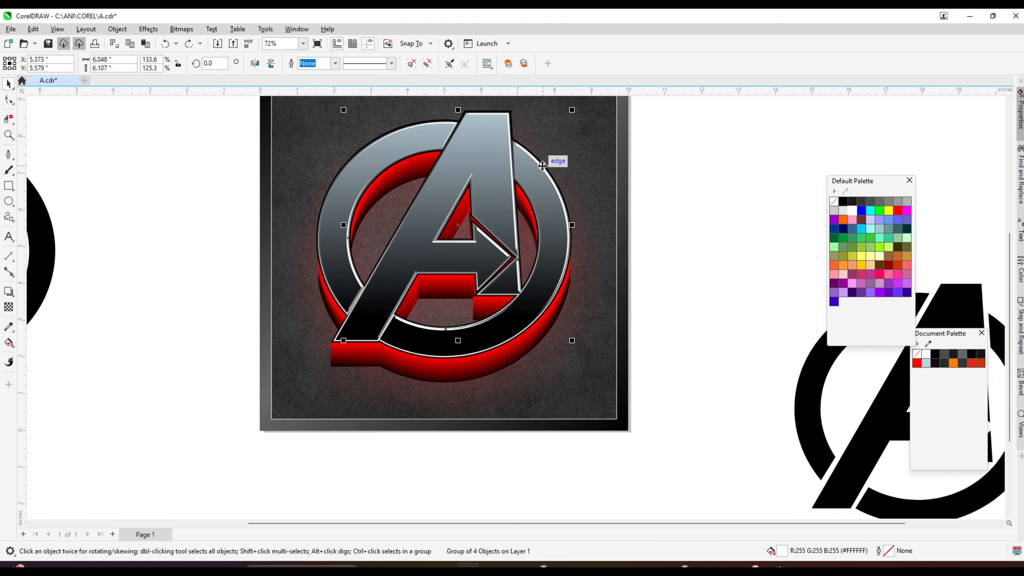
scroll(543, 161, up, 1)
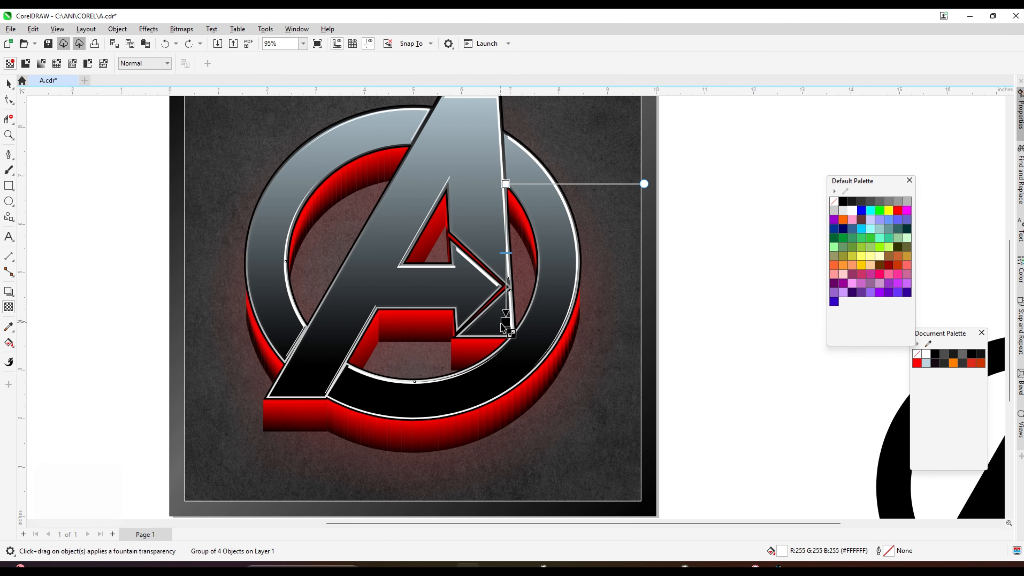
drag(500, 322, 501, 323)
drag(506, 184, 503, 157)
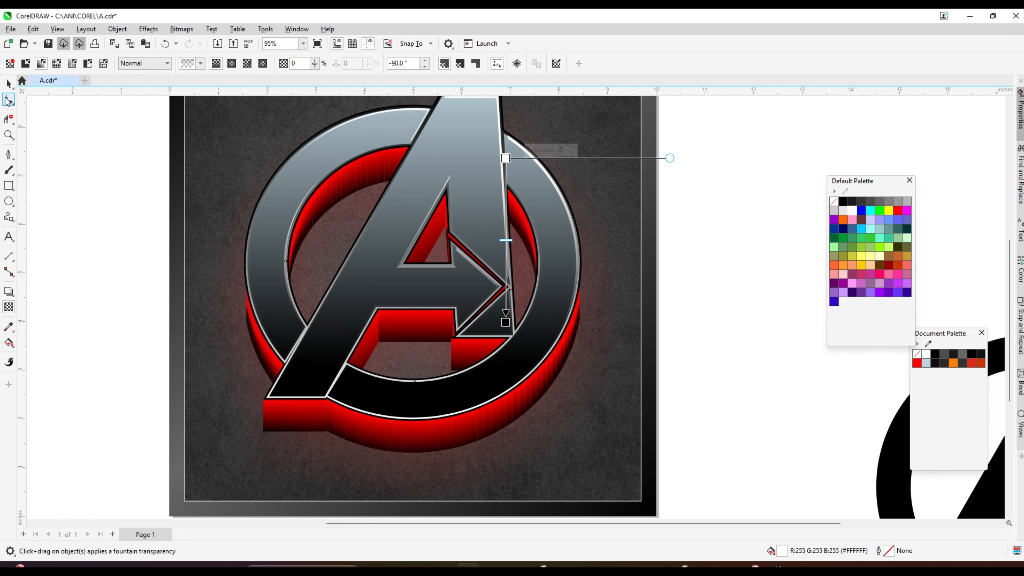
click(9, 84)
click(73, 142)
Paste the dark fire image beside the page and PowerClip it inside the logo's gradient front face.
key(F4)
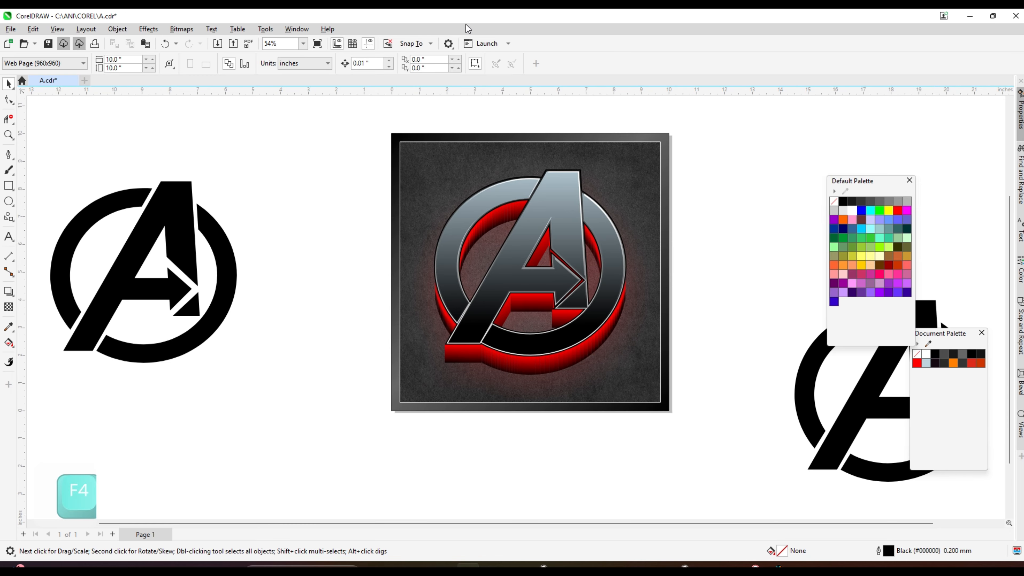
key(ctrl+v)
drag(327, 213, 295, 248)
drag(329, 283, 359, 310)
right_click(268, 231)
click(313, 392)
click(531, 310)
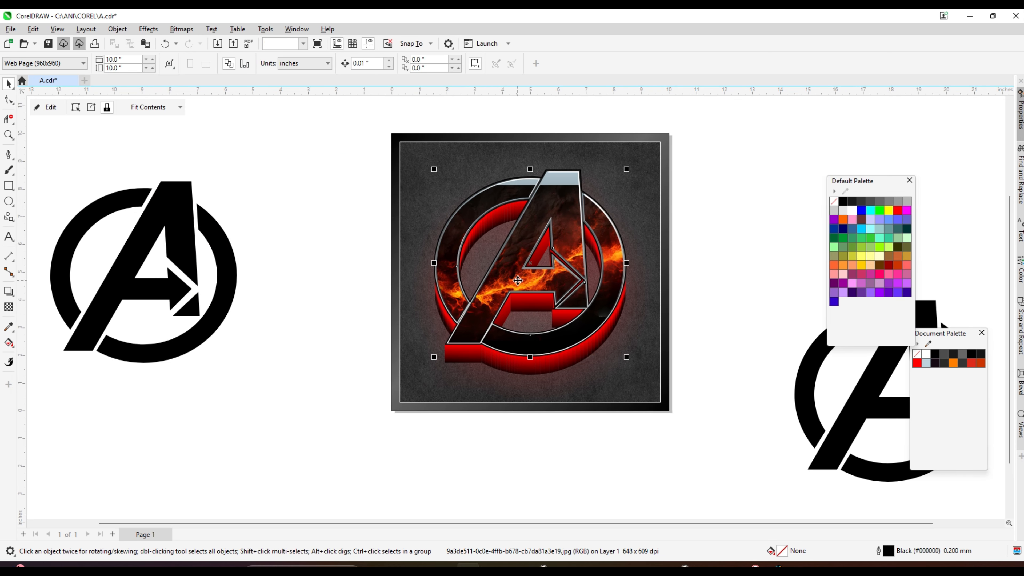
Edit the PowerClip contents and enlarge the fire image about its centre to about 8.5 by 6.9 inches, covering the logo outline.
ctrl+click(516, 275)
scroll(619, 188, up, 2)
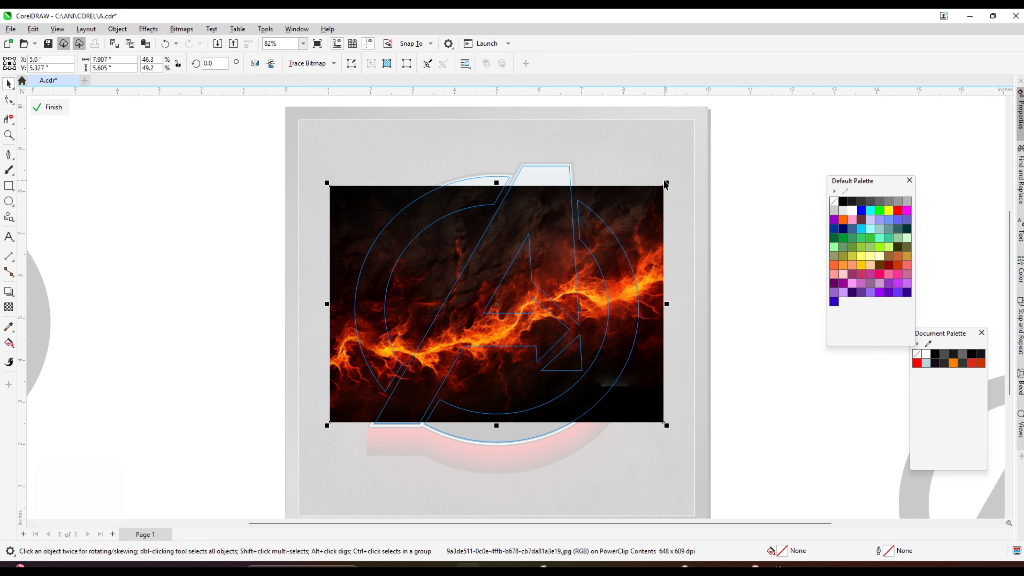
drag(668, 180, 680, 154)
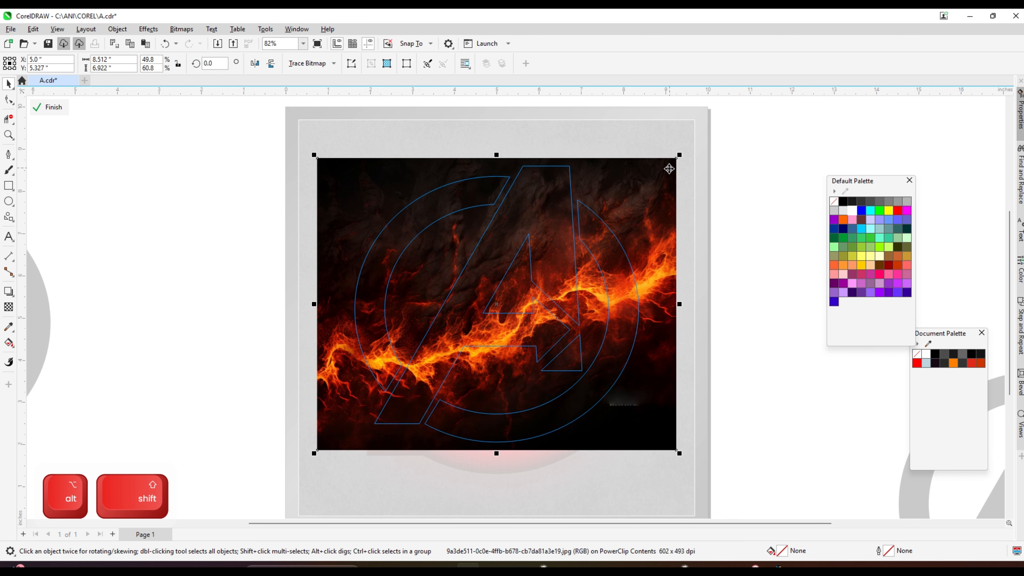
ctrl+click(750, 200)
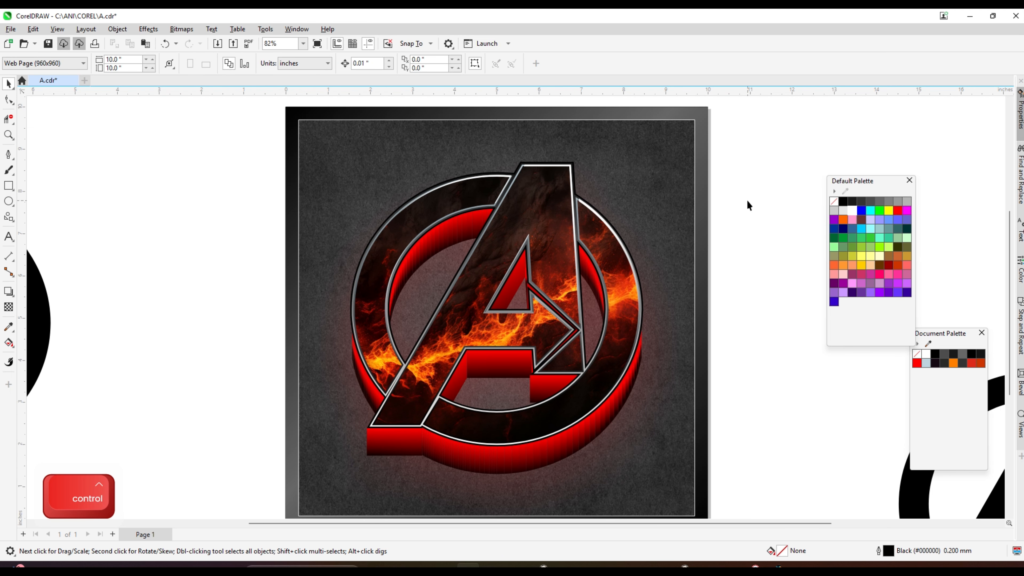
Move the flame strip onto the lower part of the dark square and try to align it along the bottom.
key(F4)
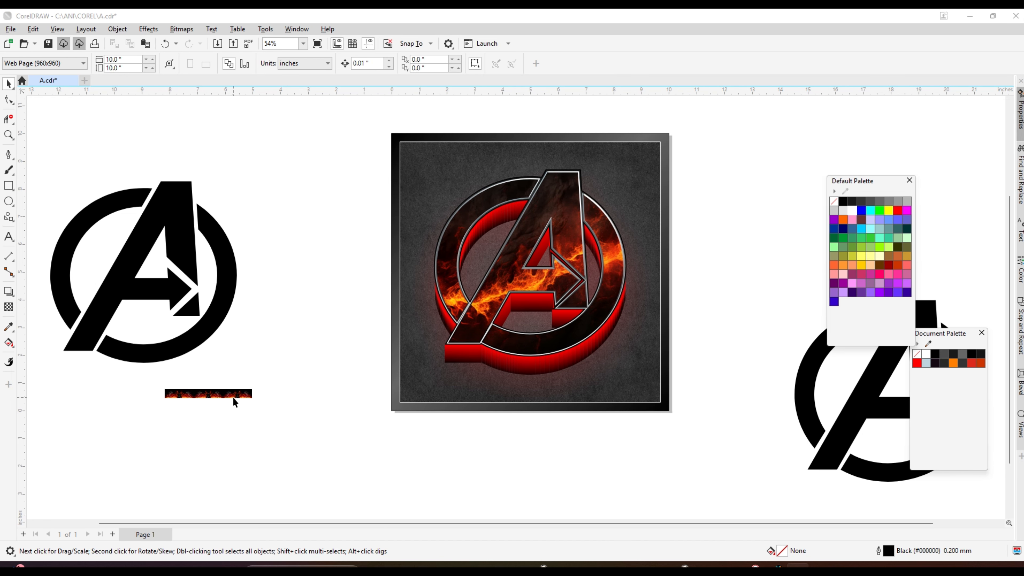
drag(234, 398, 464, 391)
scroll(577, 320, up, 1)
shift+click(492, 403)
key(b)
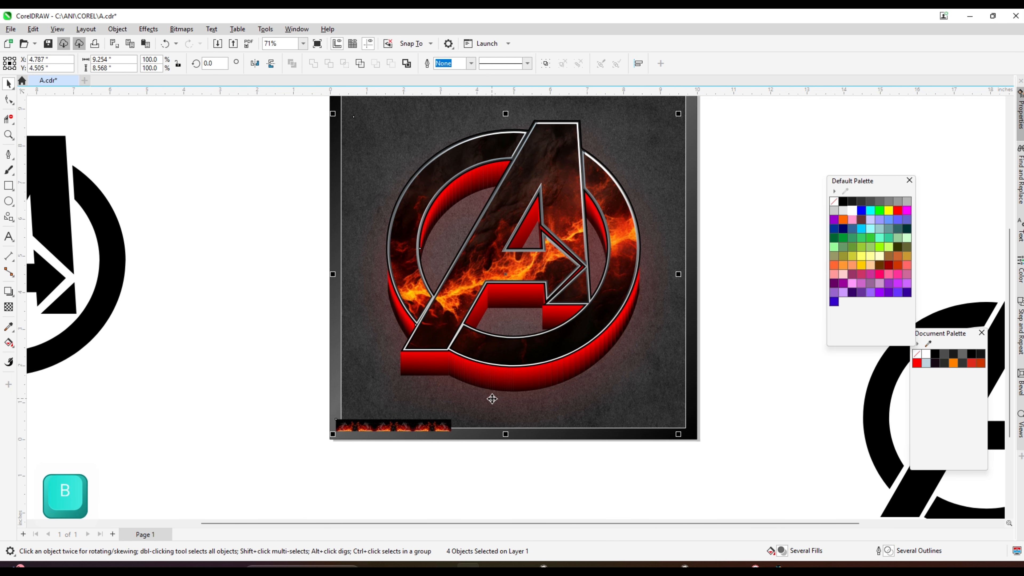
click(475, 479)
Align the flame strip with the bottom and left edges of the dark textured square.
click(445, 427)
scroll(357, 423, up, 3)
shift+click(332, 408)
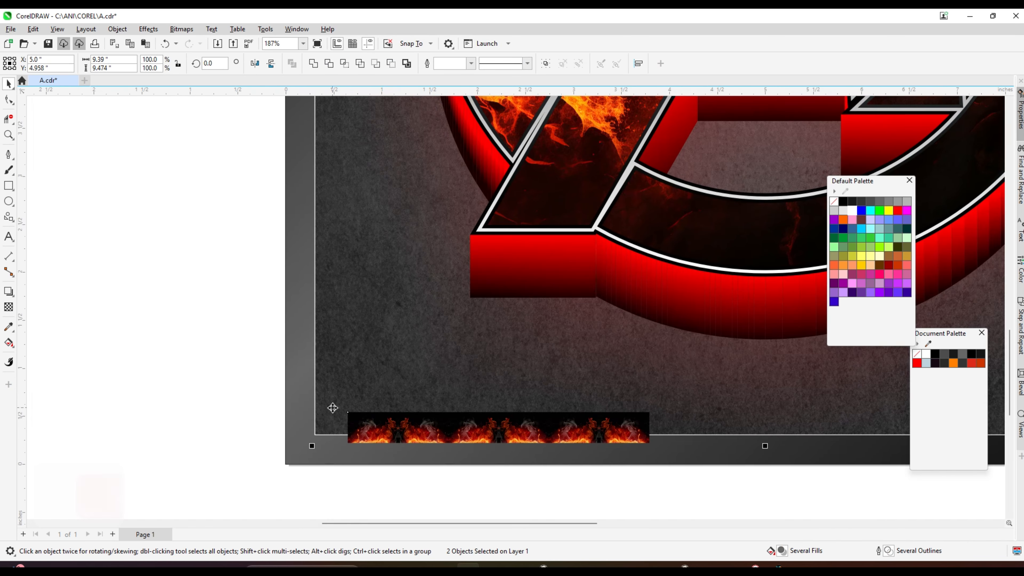
key(b)
key(l)
scroll(332, 398, down, 2)
Scale the flame strip proportionally to the textured square's full width, 9.39 inches.
click(376, 396)
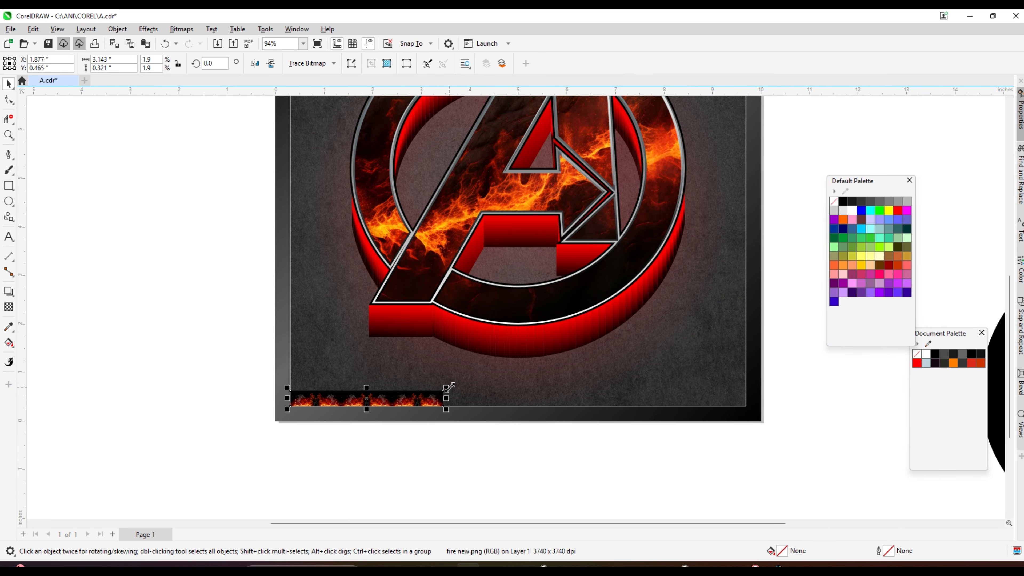
drag(447, 388, 746, 358)
scroll(521, 363, down, 3)
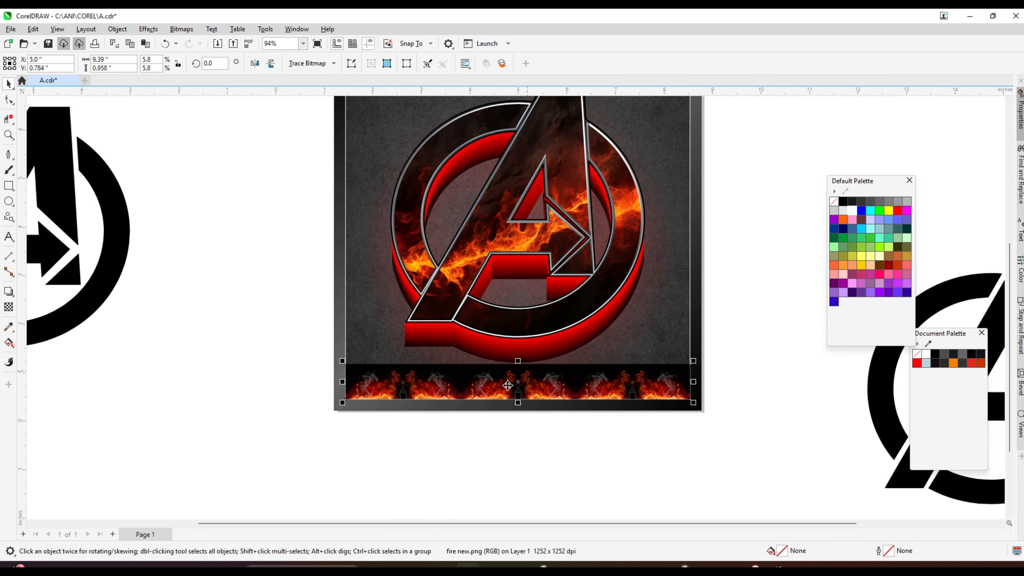
scroll(545, 328, up, 2)
scroll(418, 430, up, 4)
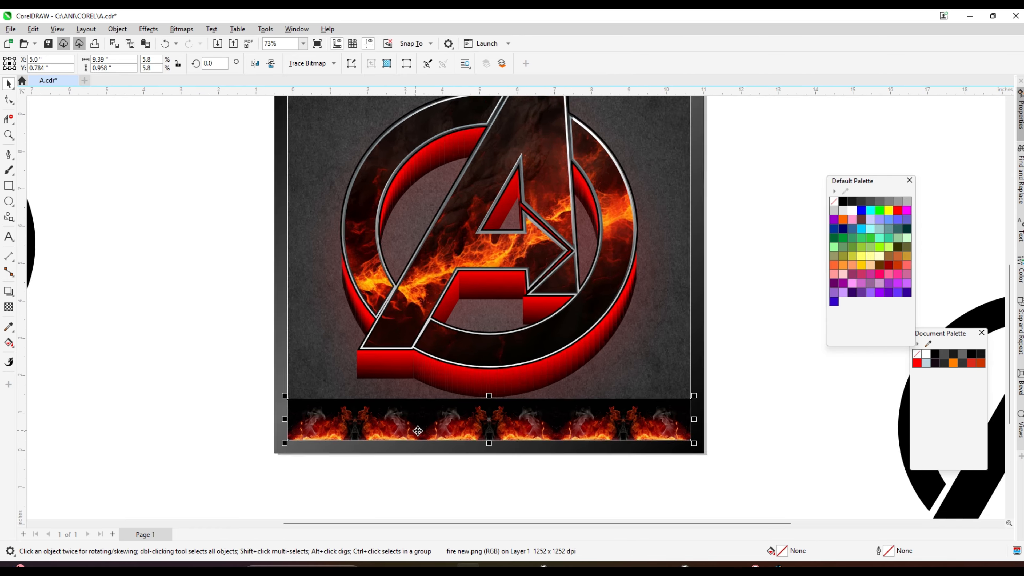
scroll(459, 386, down, 2)
scroll(477, 455, up, 3)
Set the flame strip's transparency merge mode to Add.
click(8, 307)
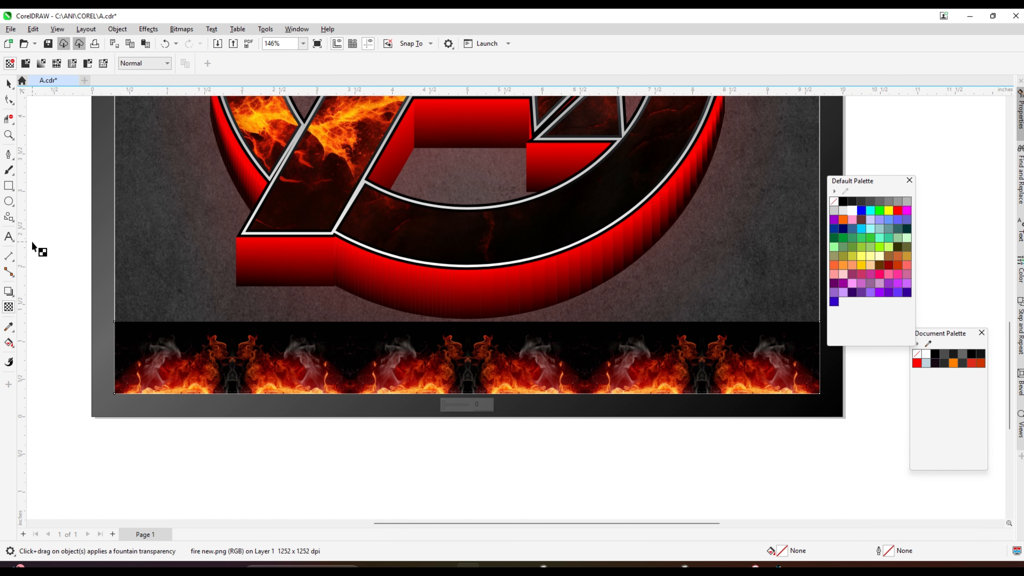
click(150, 64)
click(145, 87)
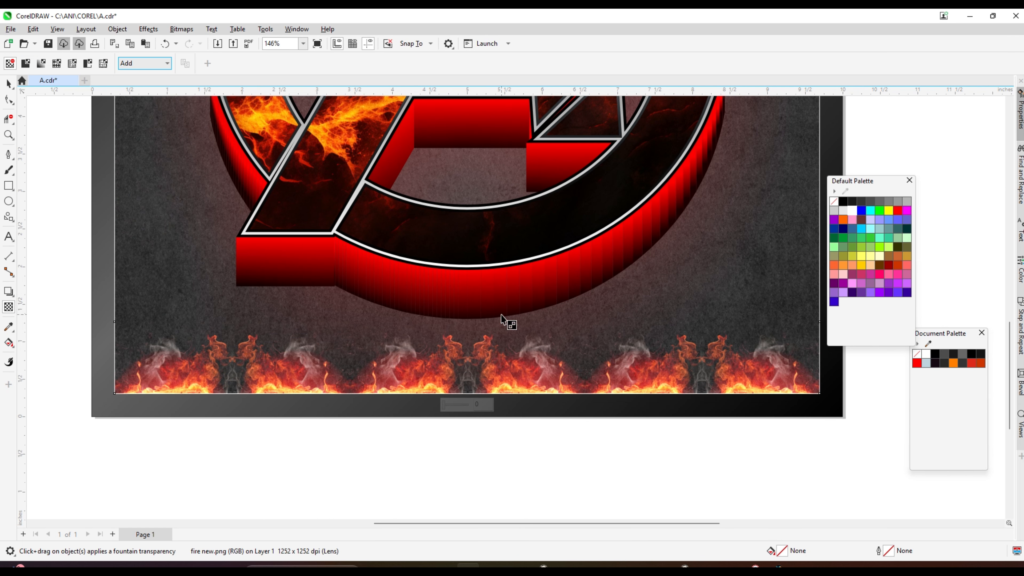
scroll(505, 321, down, 3)
scroll(544, 362, up, 1)
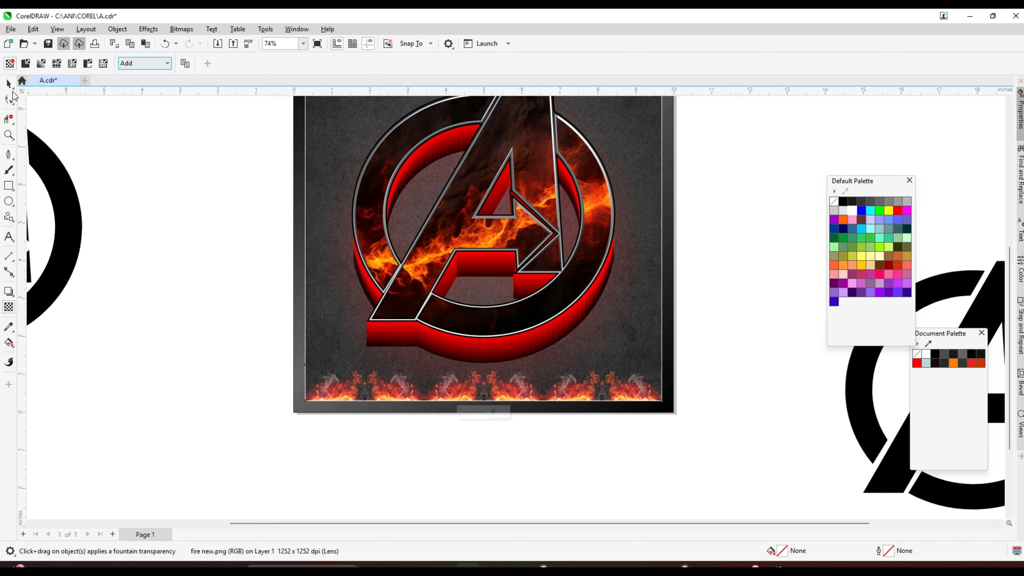
click(9, 84)
Duplicate the flame strip upward, mirror the copy vertically and align it with the textured square's top edge.
scroll(504, 395, down, 2)
scroll(497, 446, up, 2)
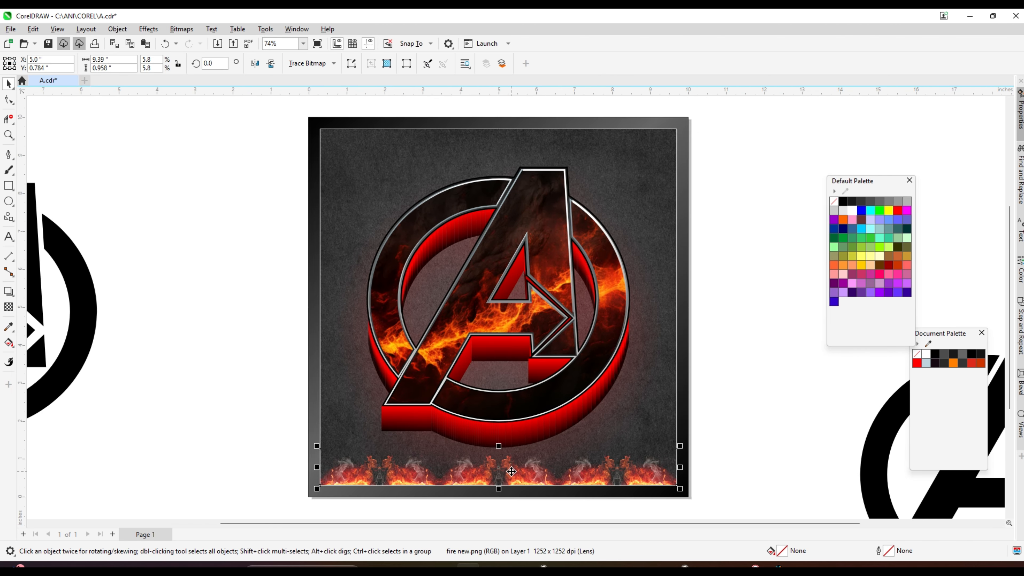
drag(511, 471, 508, 234)
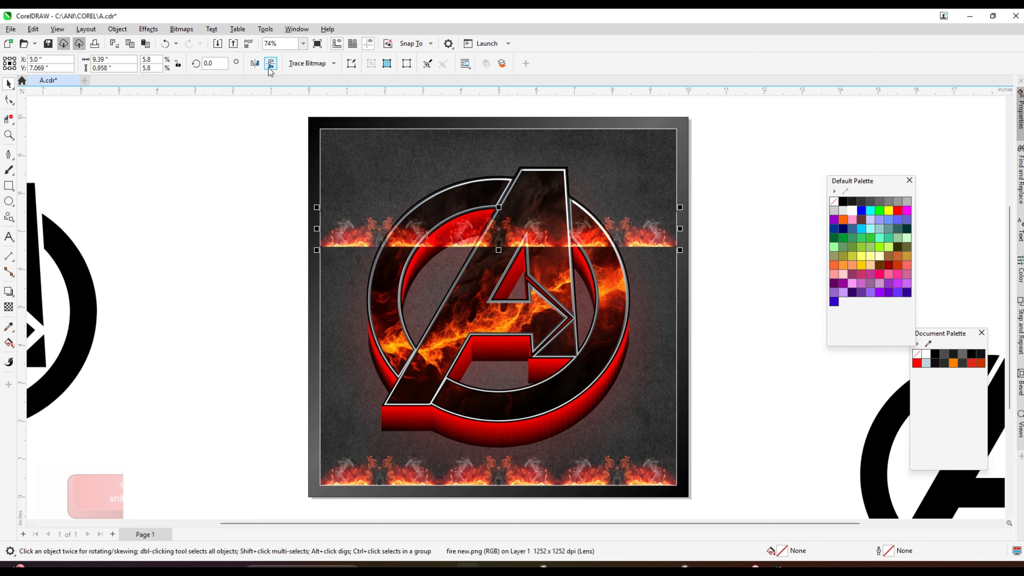
shift+click(351, 135)
key(t)
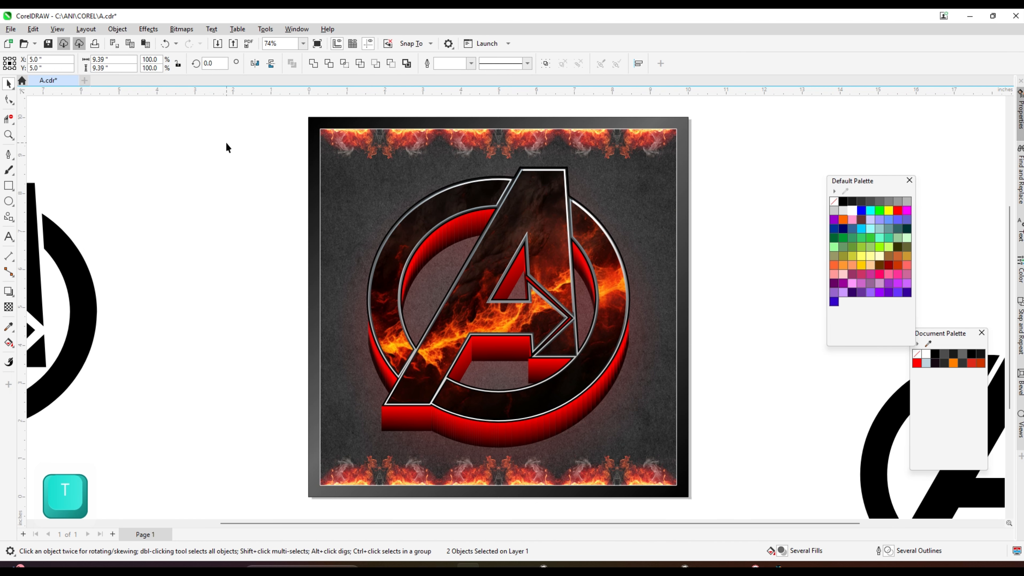
click(226, 142)
Duplicate the top flame strip, rotate the copy 90 degrees and align it with the textured square's left edge.
drag(431, 141, 411, 220)
right_click(412, 221)
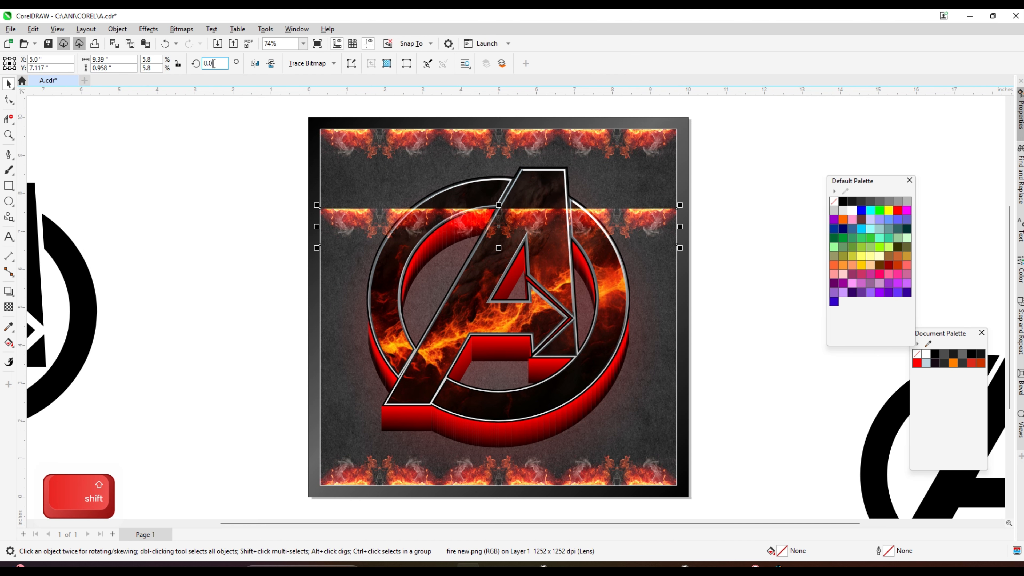
text(90)
key(Return)
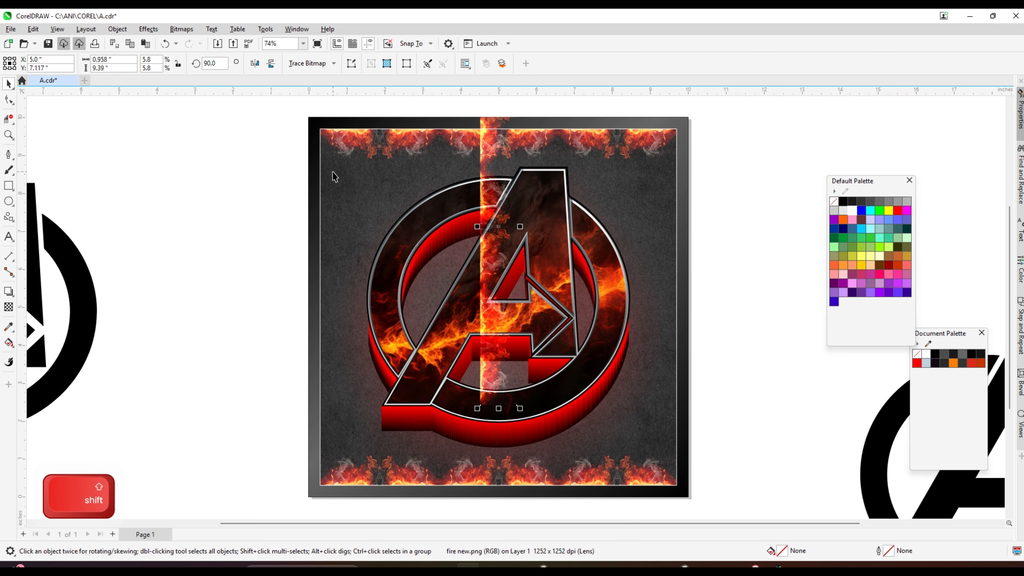
shift+click(327, 229)
key(l)
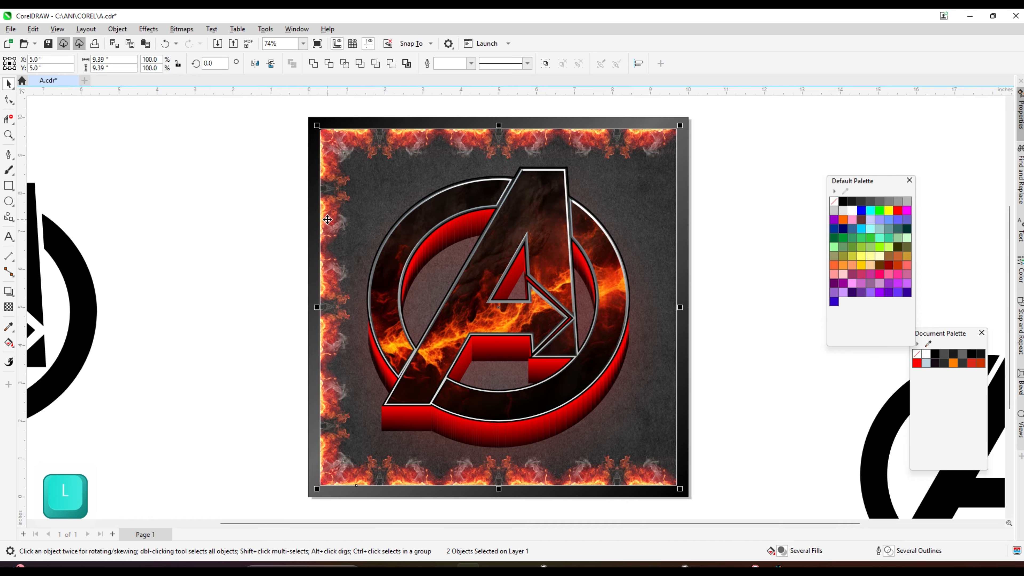
Duplicate the left flame strip, mirror the copy horizontally and align it along the square's right side.
drag(322, 234, 417, 233)
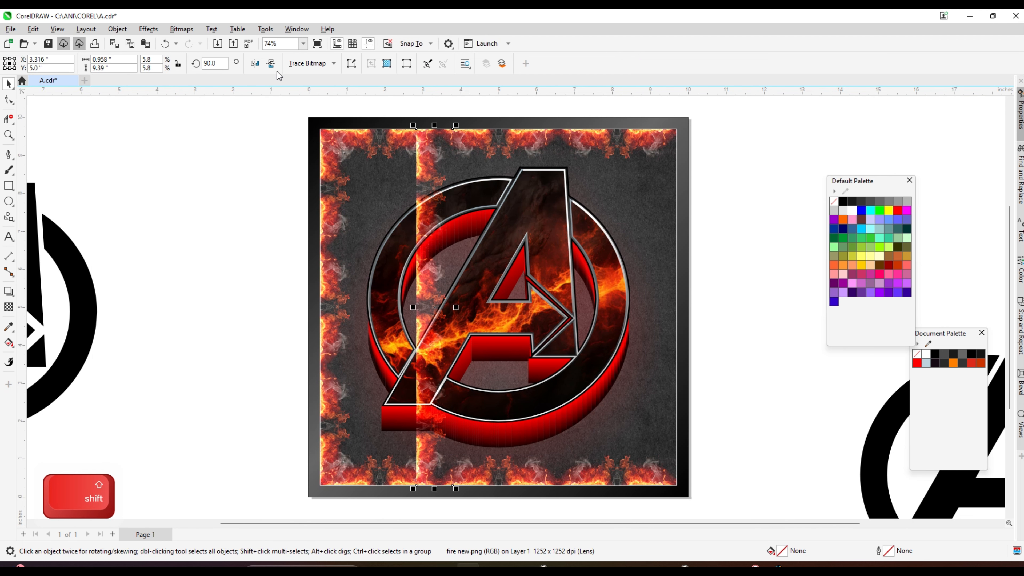
shift+click(639, 195)
key(r)
key(Escape)
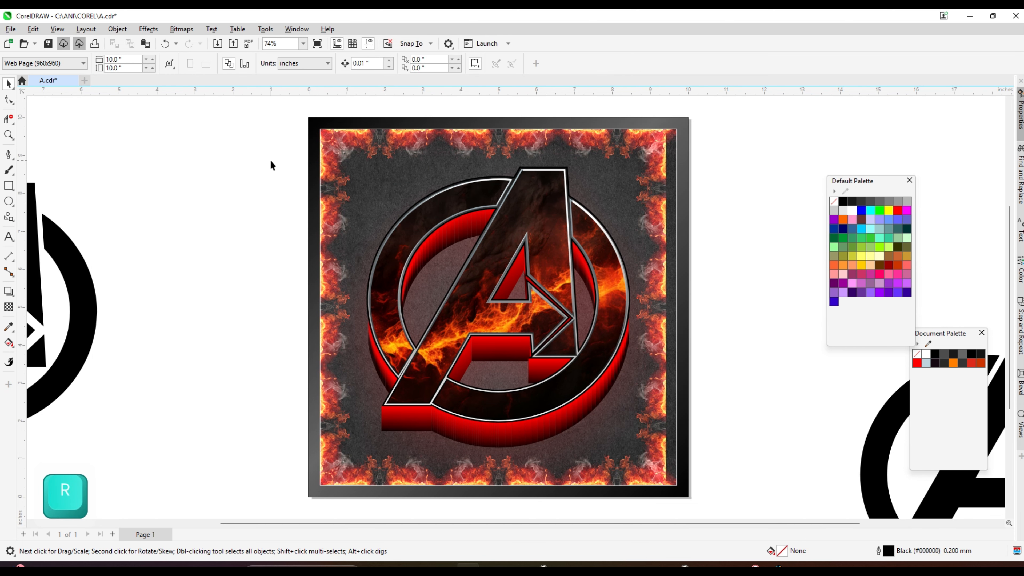
Group the seven objects that make up the logo and scale the group down slightly about its centre.
drag(244, 148, 654, 288)
drag(752, 453, 755, 460)
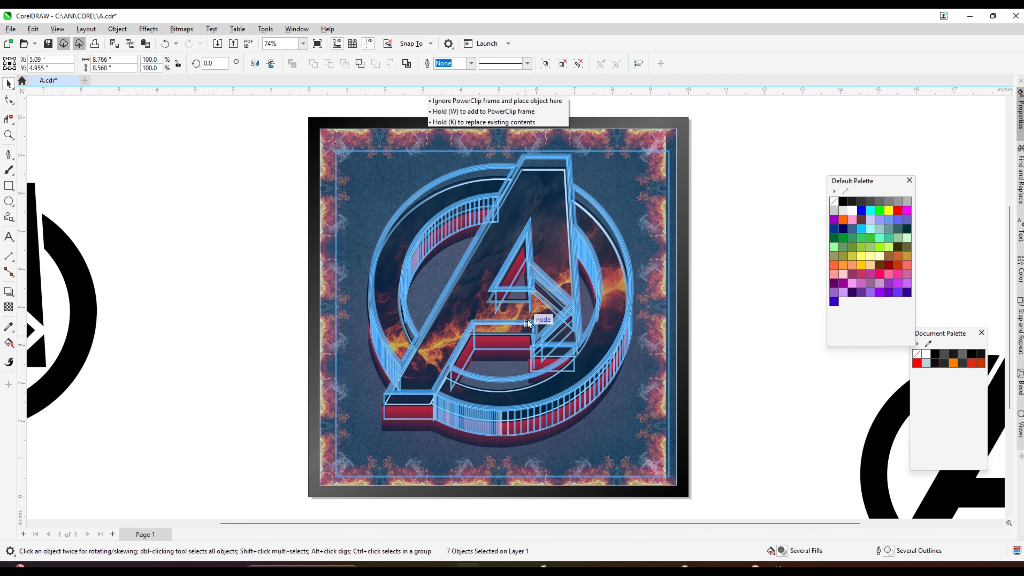
key(ctrl+z)
key(ctrl+z)
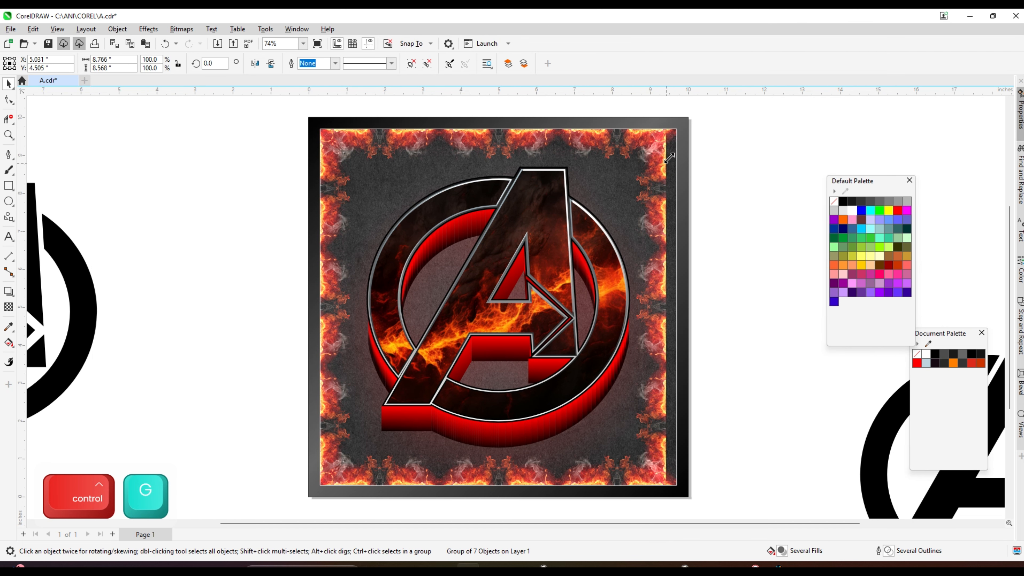
drag(669, 160, 663, 163)
click(777, 174)
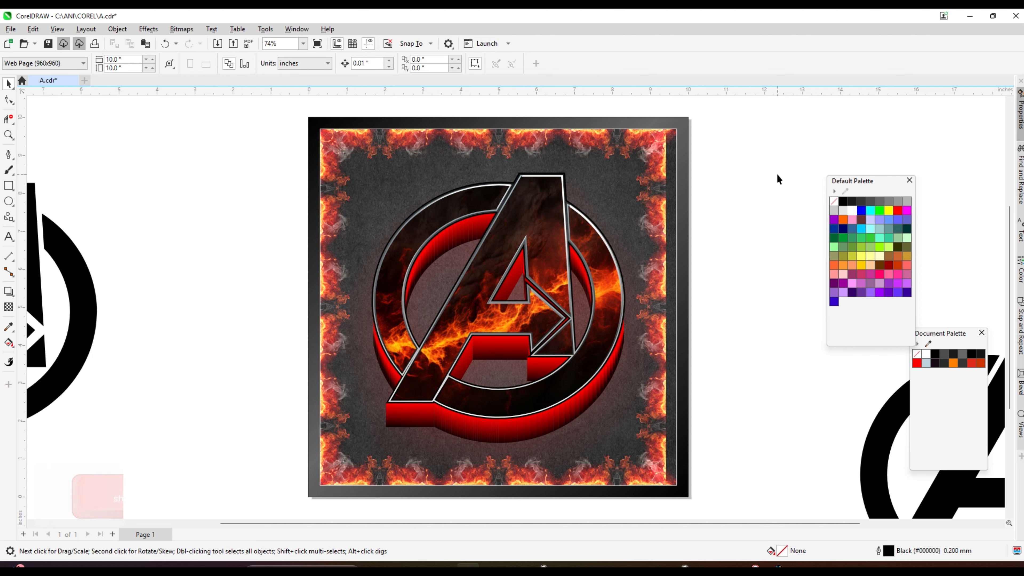
key(F4)
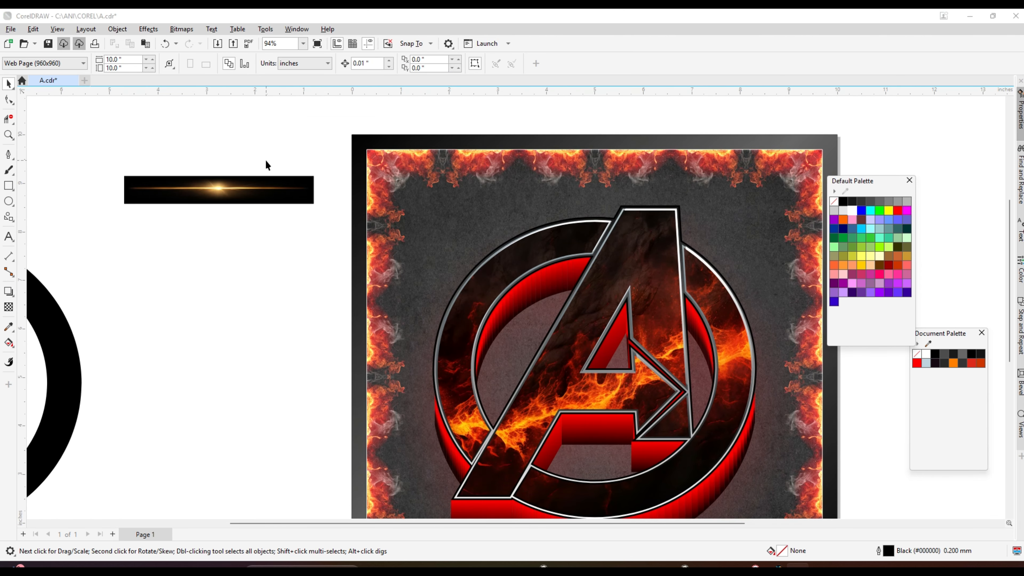
Move the light flare image onto the upper-left corner of the letter A and set its transparency merge mode to Add.
scroll(220, 187, down, 1)
drag(220, 190, 576, 205)
scroll(577, 204, up, 2)
scroll(572, 229, up, 1)
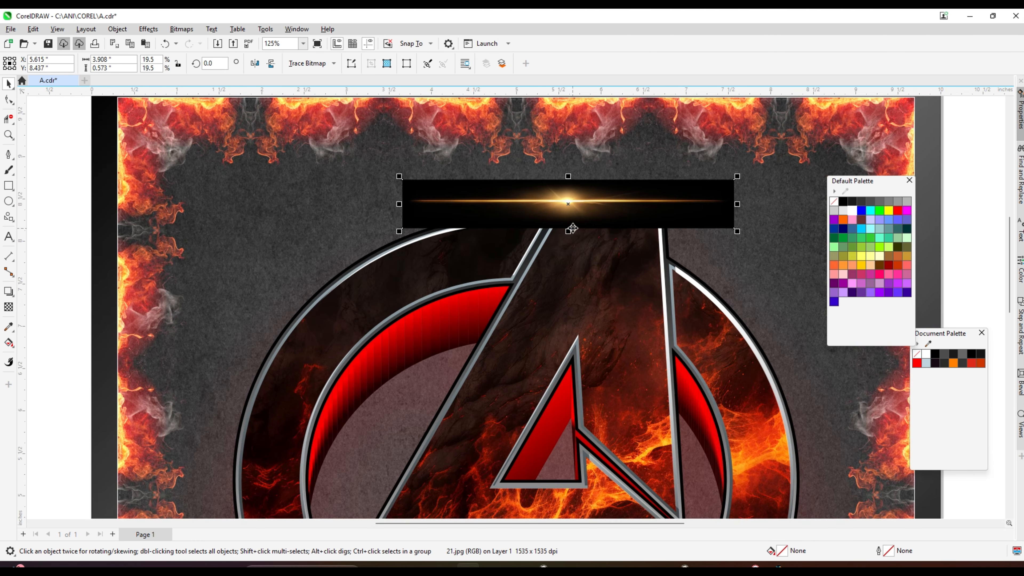
click(8, 307)
click(141, 65)
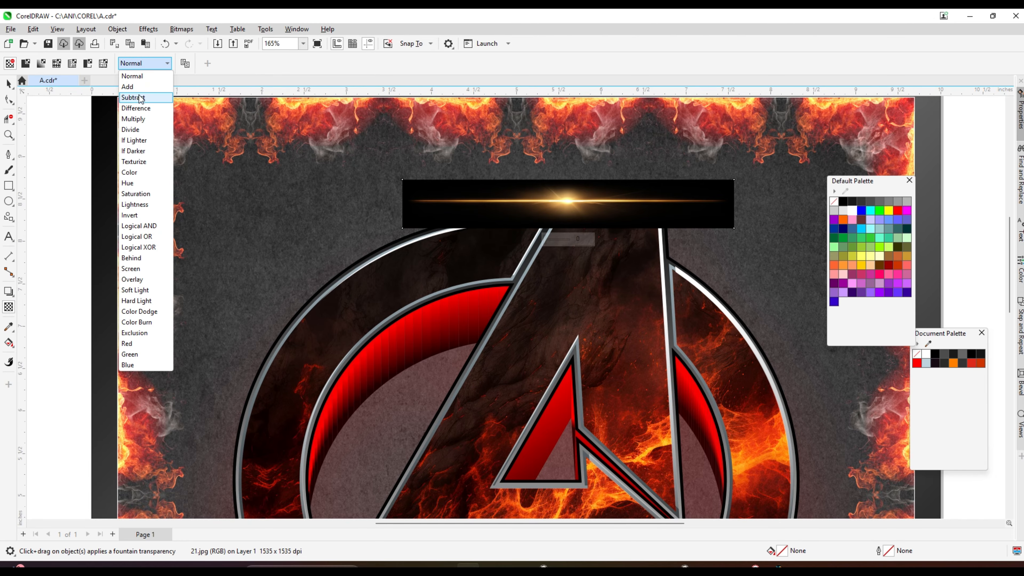
click(146, 87)
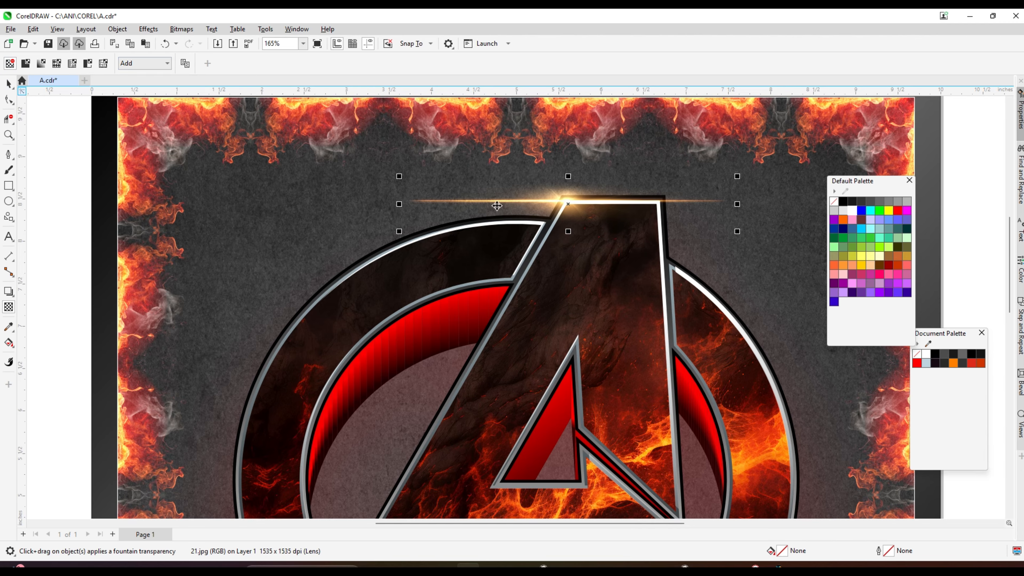
Place copies of the light flare on the letter A's lower-right and lower-left corners.
key(space)
mouse_move(571, 201)
mouse_down()
mouse_move(622, 384)
mouse_move(396, 434)
mouse_move(389, 454)
mouse_up()
scroll(573, 199, down, 3)
scroll(635, 378, up, 1)
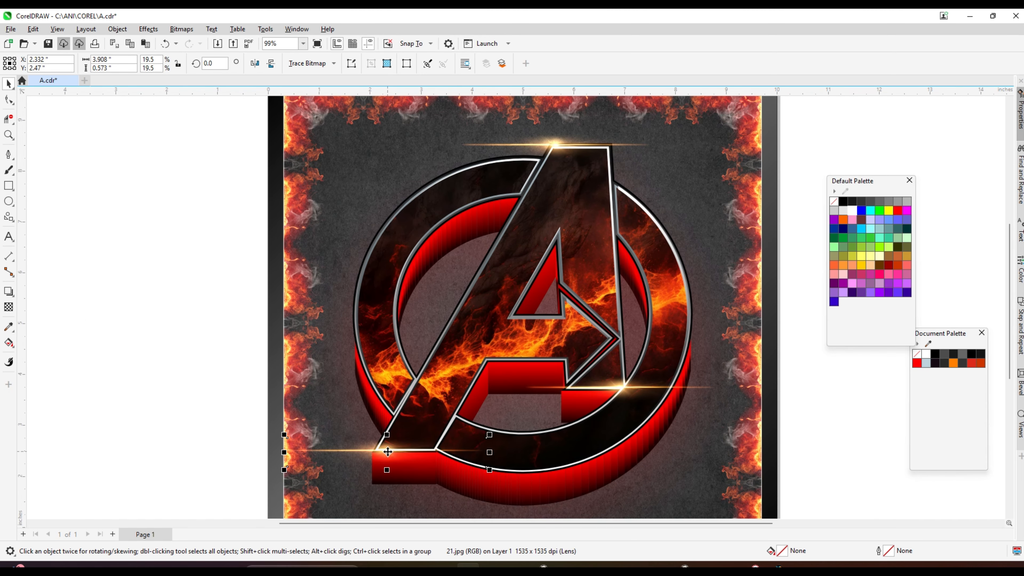
scroll(520, 262, down, 1)
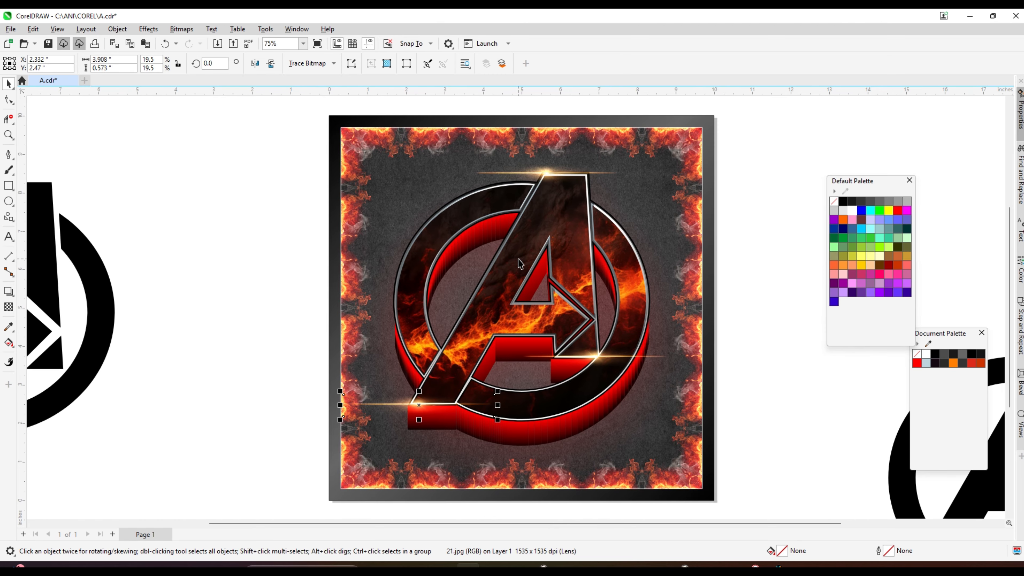
scroll(519, 262, down, 1)
click(250, 215)
scroll(452, 283, up, 1)
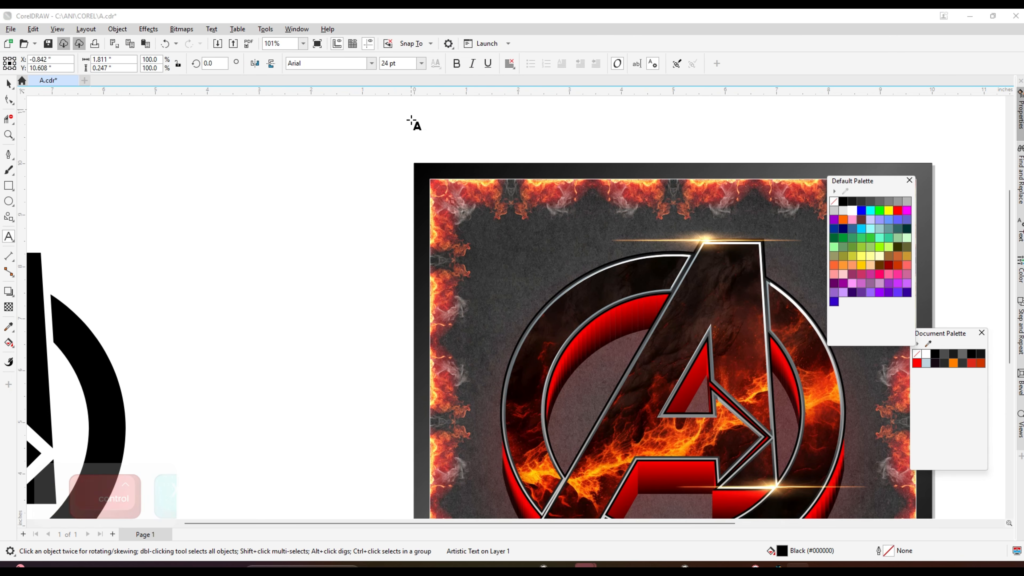
scroll(413, 121, down, 2)
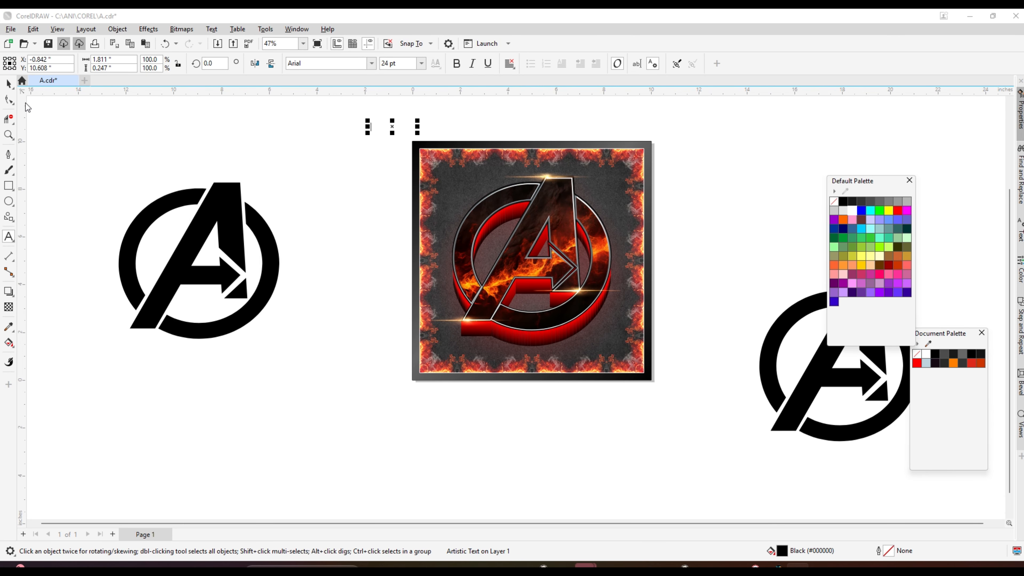
click(230, 150)
scroll(558, 284, up, 2)
scroll(521, 320, down, 2)
Add the artistic text THE in 24 pt Arial at the logo's lower edge.
scroll(532, 357, up, 4)
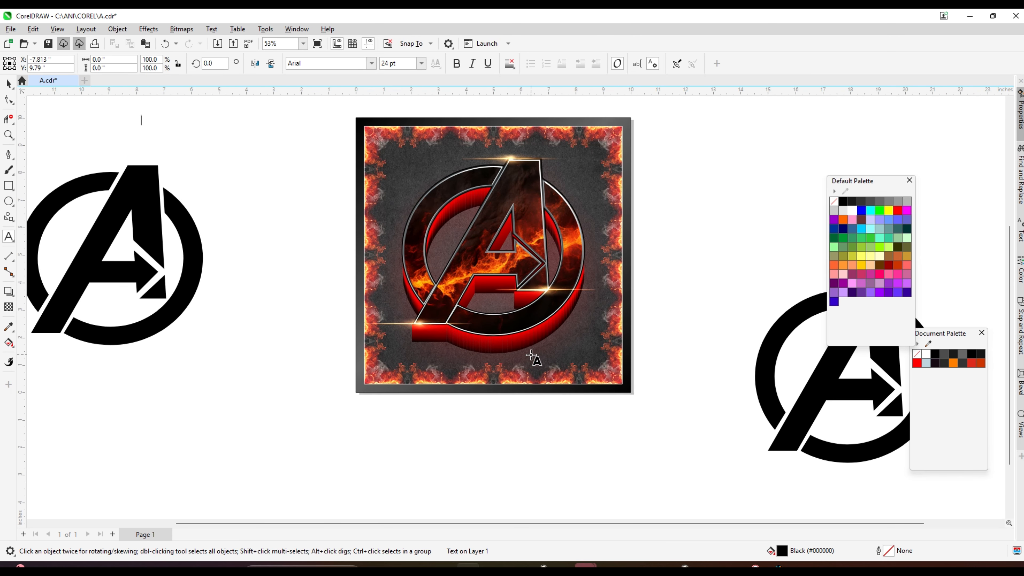
text(TH)
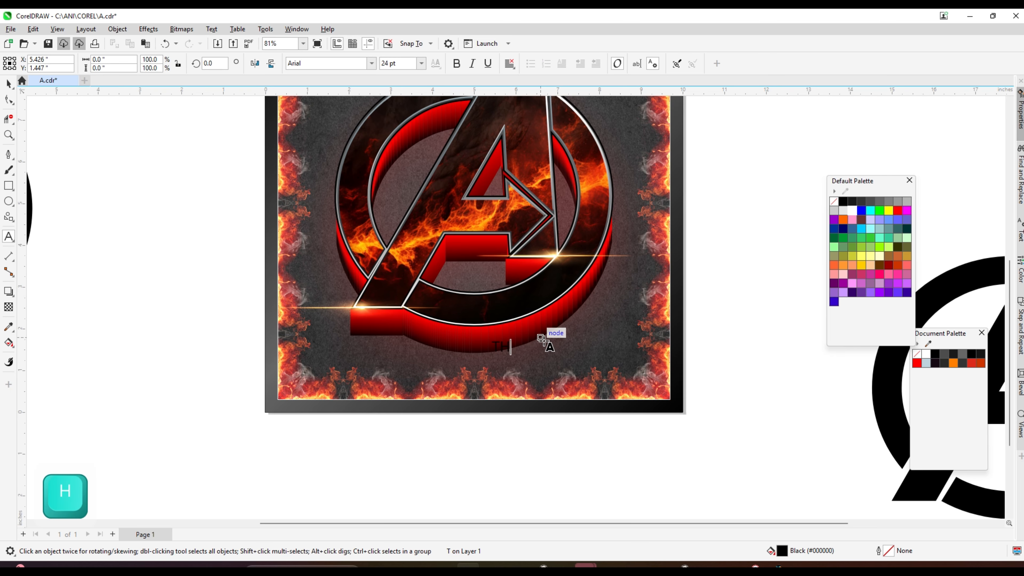
key(super+space)
click(8, 85)
scroll(504, 336, up, 1)
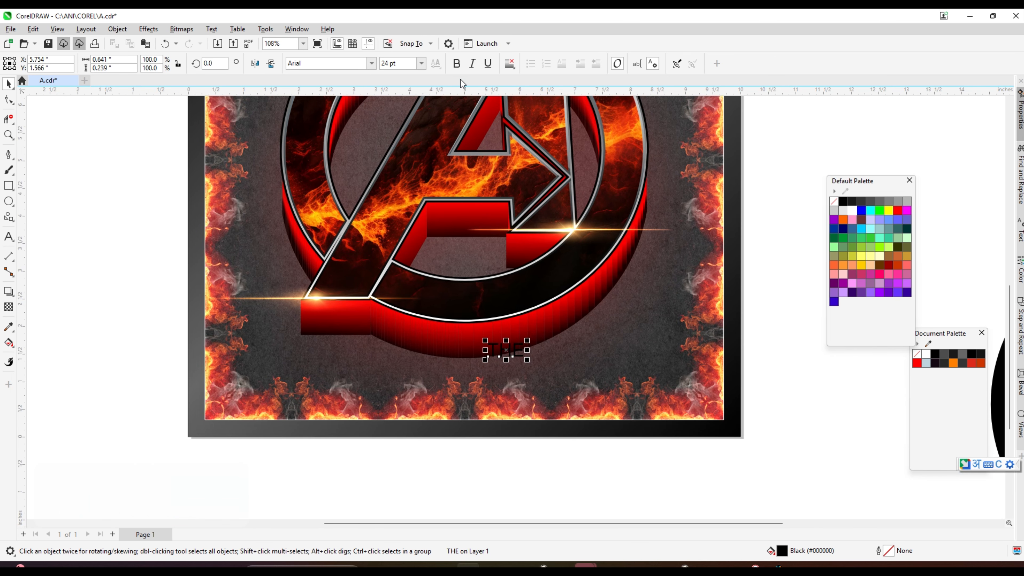
Make the word THE bold and italic and enlarge it to about 38 pt, keeping the Arial font.
scroll(527, 319, up, 2)
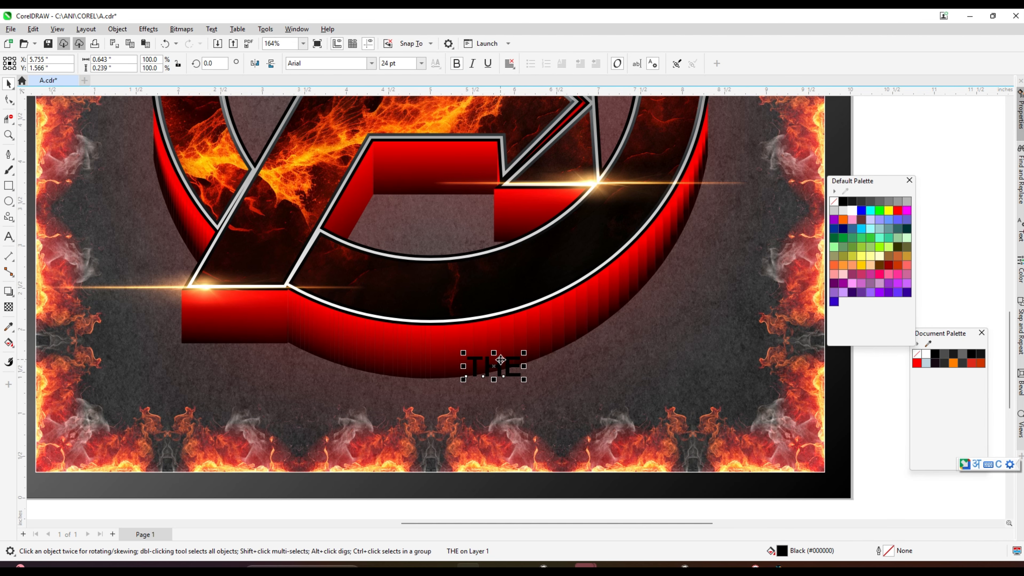
click(471, 64)
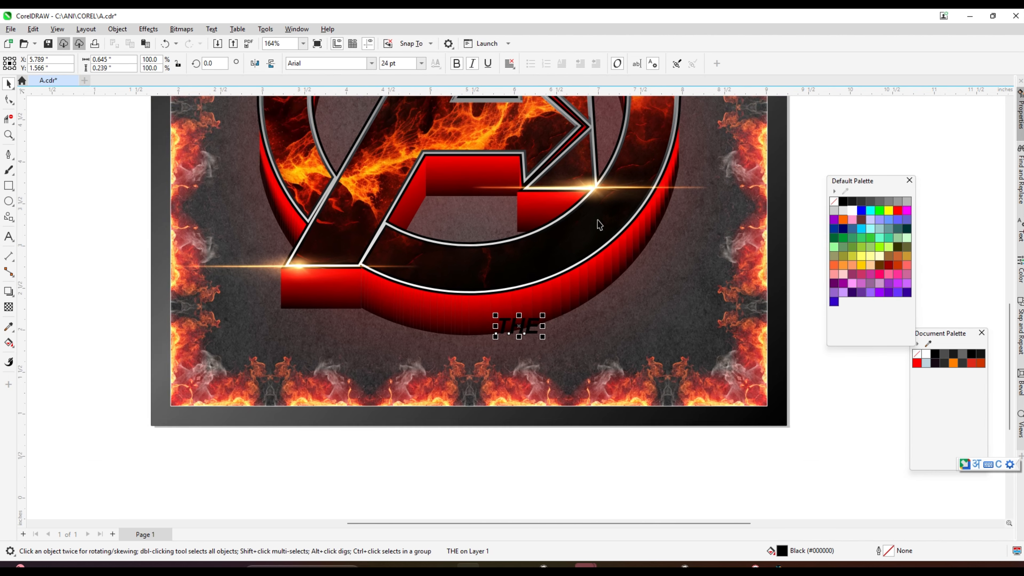
scroll(548, 313, up, 1)
drag(542, 301, 567, 279)
click(371, 63)
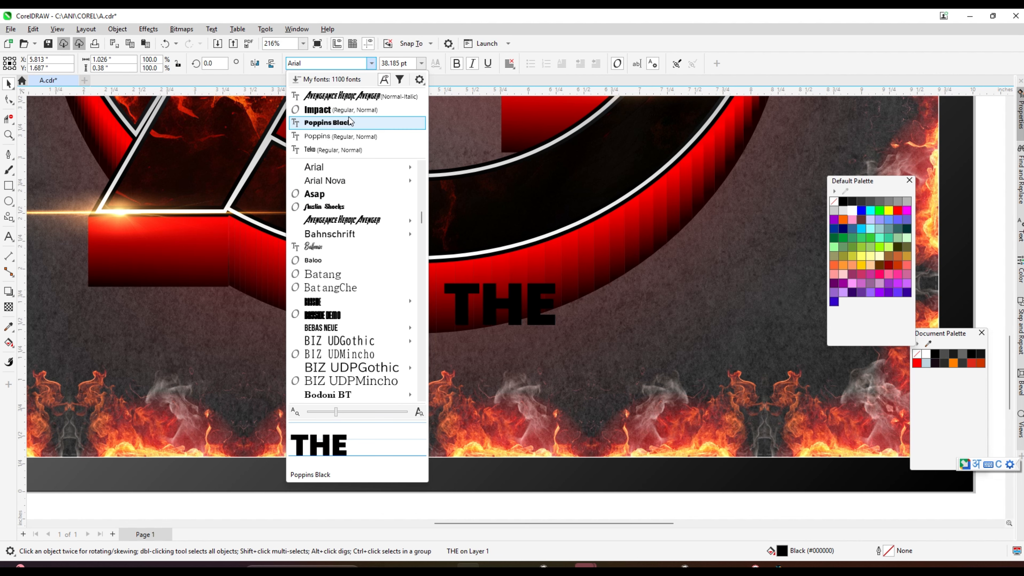
click(515, 293)
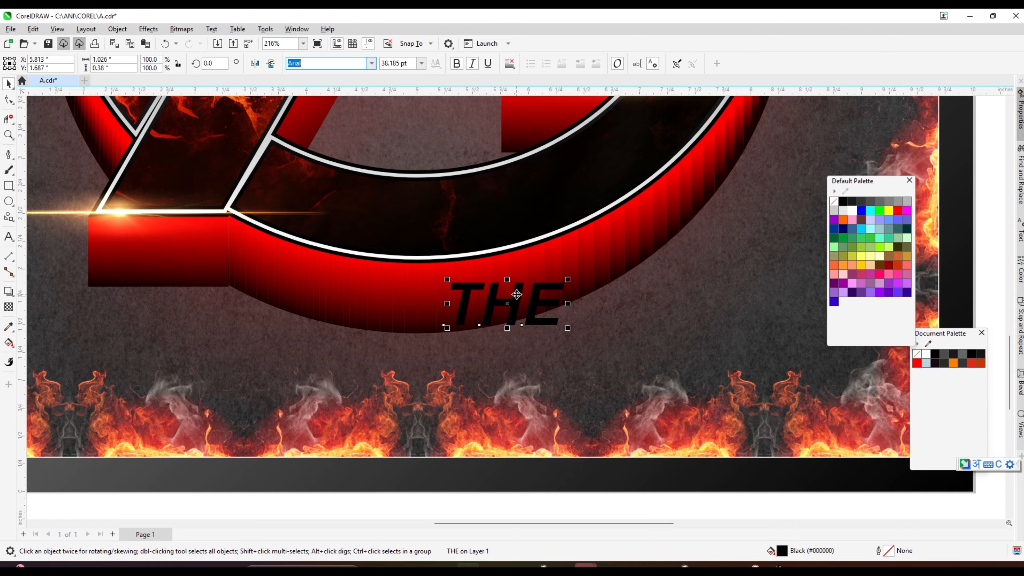
Paste the word AVENGERS as a new 24 pt Arial text below THE and fill it white.
drag(517, 294, 442, 352)
right_click(442, 353)
double_click(443, 353)
key(ctrl+a)
key(ctrl+v)
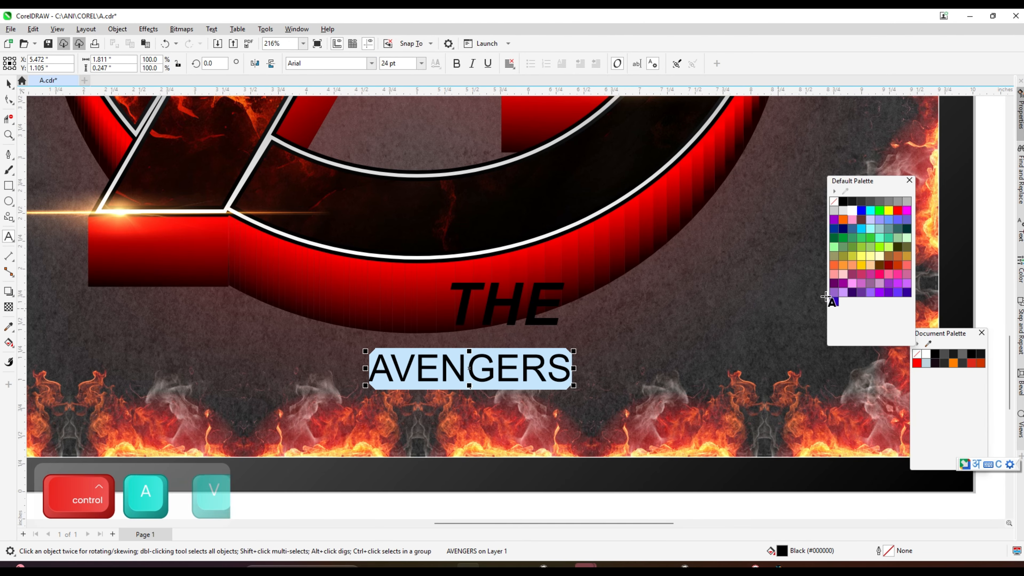
click(852, 211)
click(8, 84)
scroll(405, 375, up, 1)
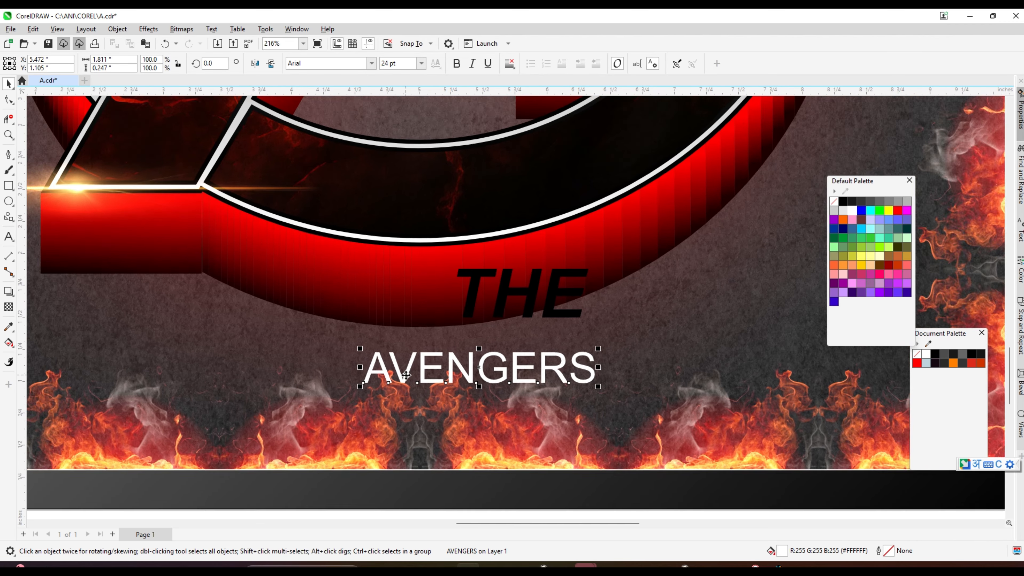
Set the AVENGERS text in the Avengeance Heroic Avenger font and scale it up about its centre to 262%.
scroll(406, 376, up, 3)
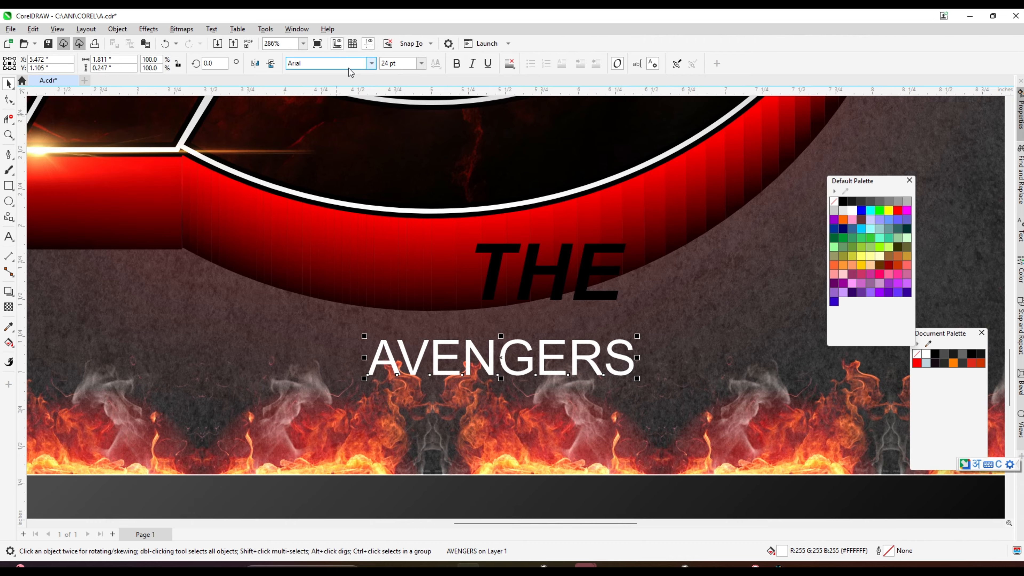
click(371, 64)
click(344, 94)
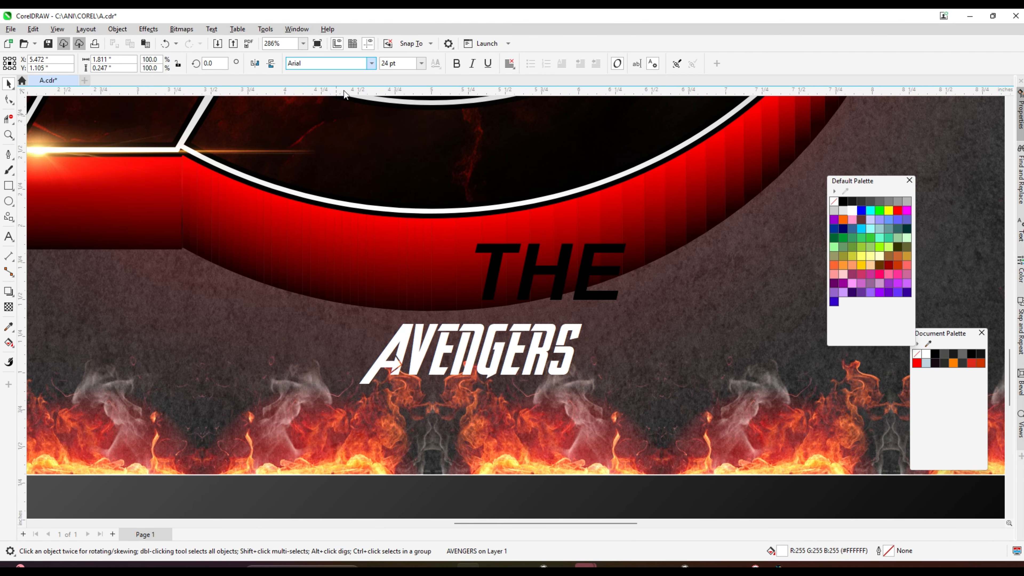
scroll(453, 234, down, 1)
scroll(452, 303, down, 3)
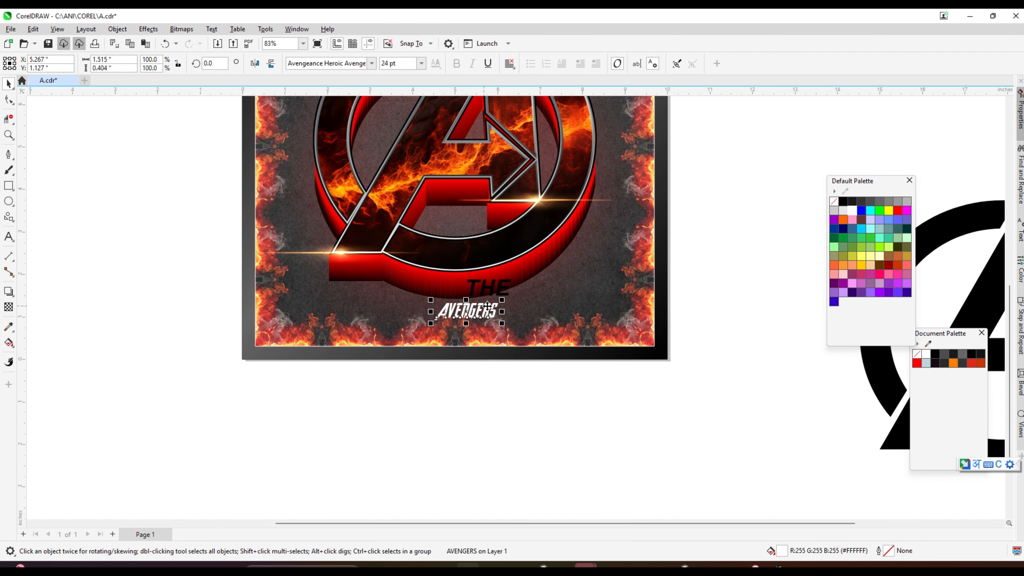
drag(502, 300, 554, 283)
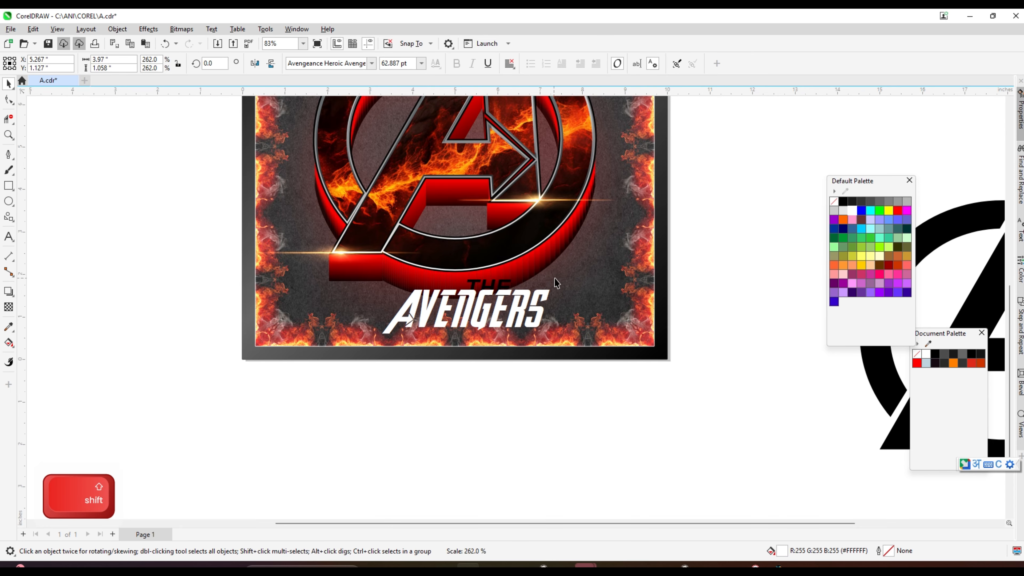
scroll(544, 299, down, 3)
drag(362, 138, 556, 238)
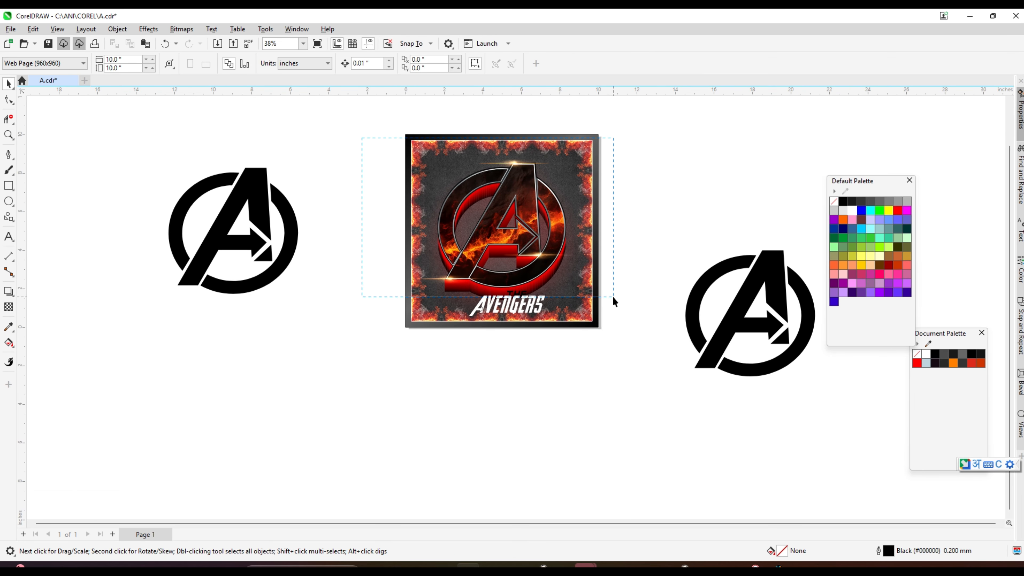
drag(613, 296, 616, 300)
scroll(473, 287, up, 1)
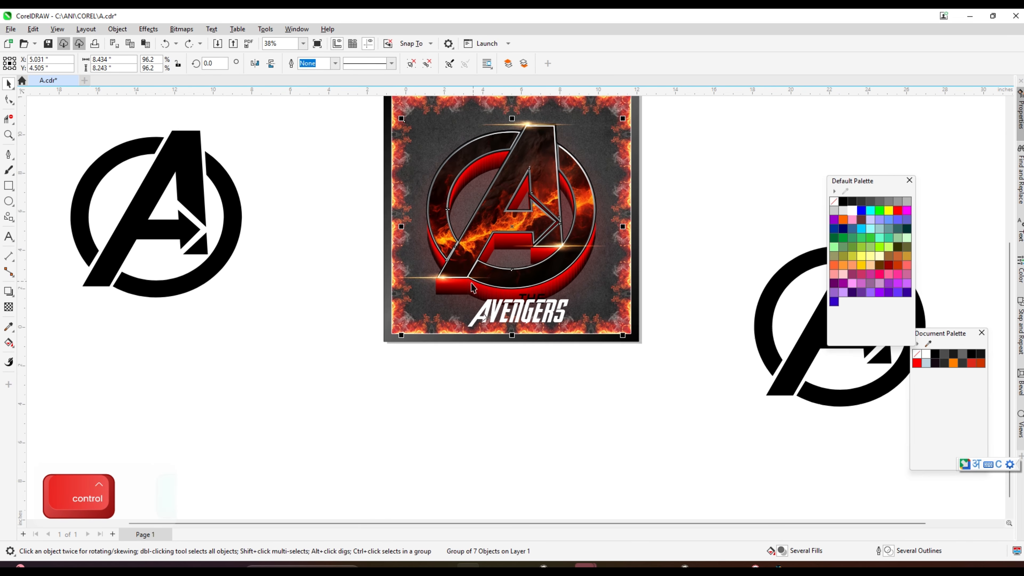
scroll(472, 287, up, 1)
Scale the logo group together with the lower-left flare to about 8.52 by 7.92 inches and move both up slightly.
shift+click(421, 278)
drag(457, 270, 475, 231)
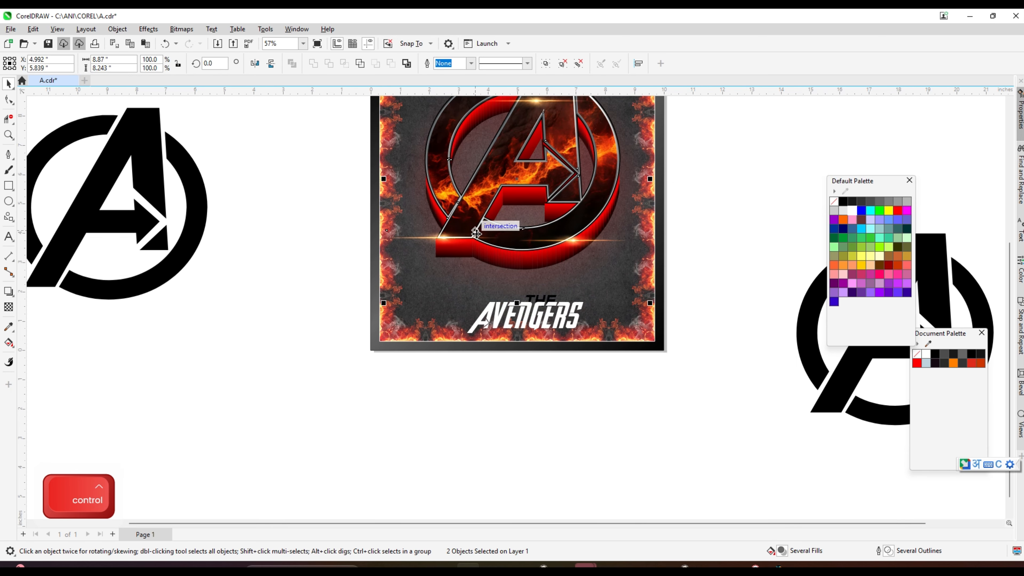
key(ctrl+z)
scroll(520, 276, down, 1)
key(ctrl+z)
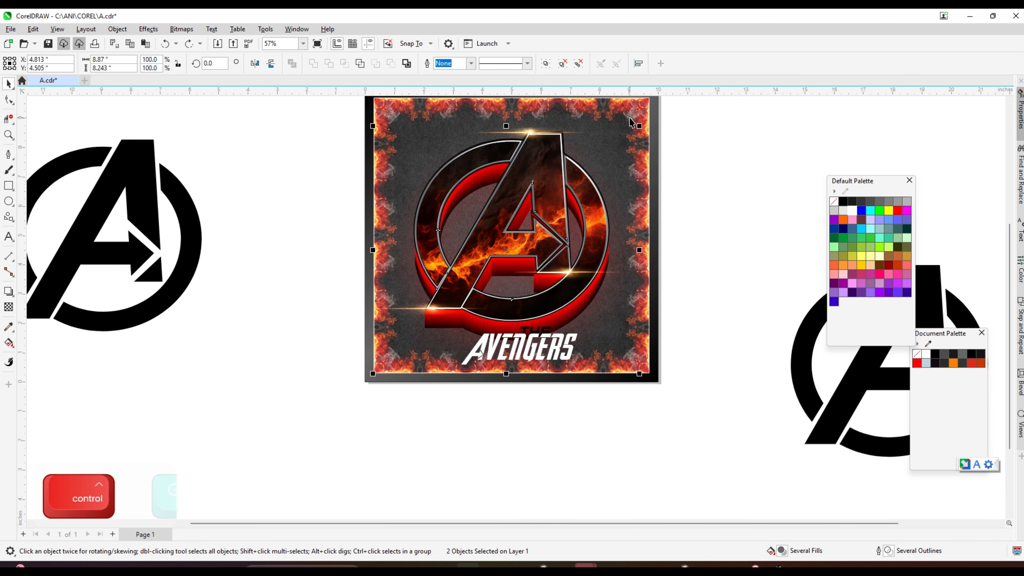
scroll(533, 214, up, 2)
drag(639, 124, 634, 132)
scroll(541, 152, up, 1)
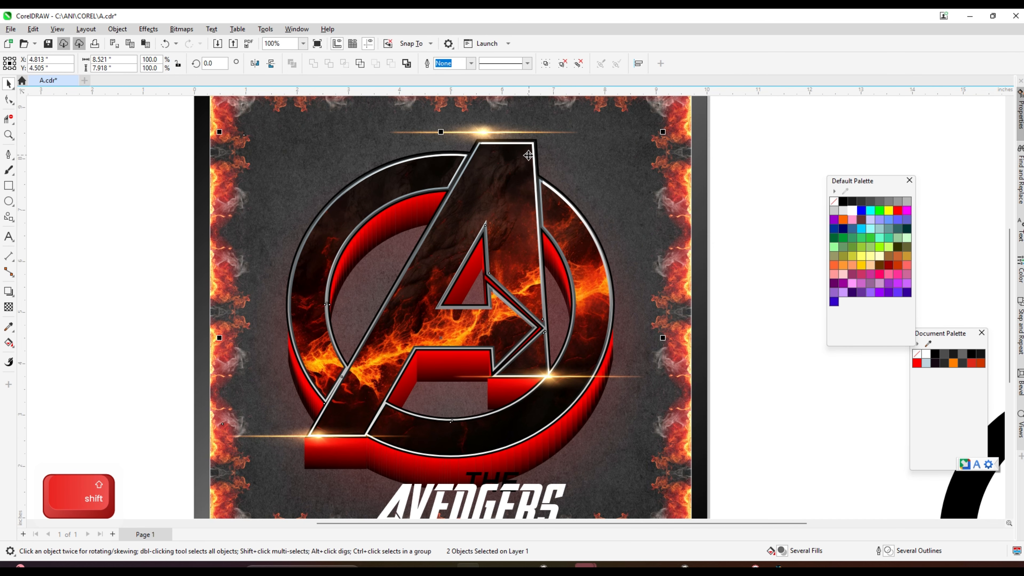
drag(528, 155, 522, 142)
scroll(476, 145, down, 2)
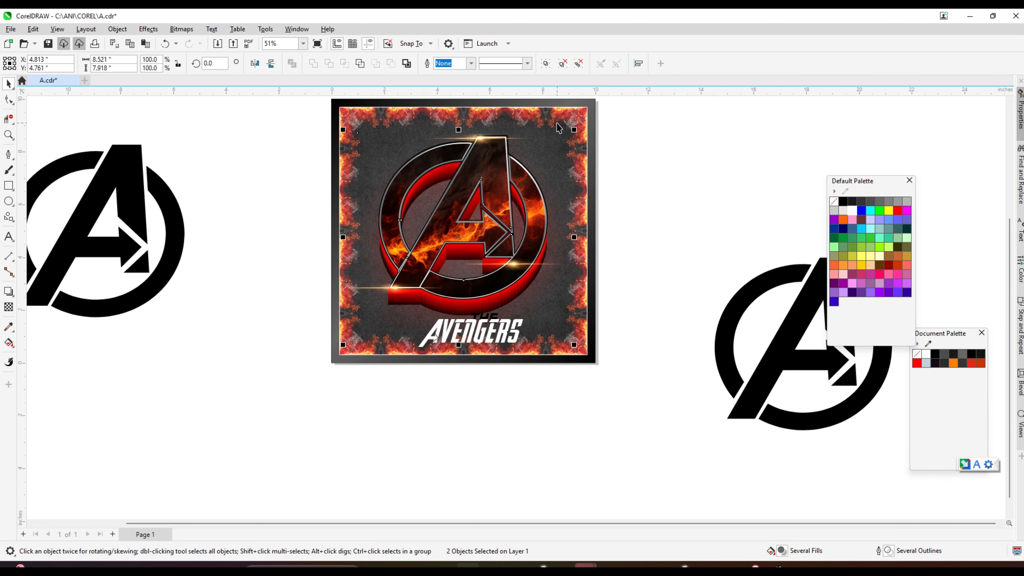
scroll(499, 135, up, 1)
click(642, 177)
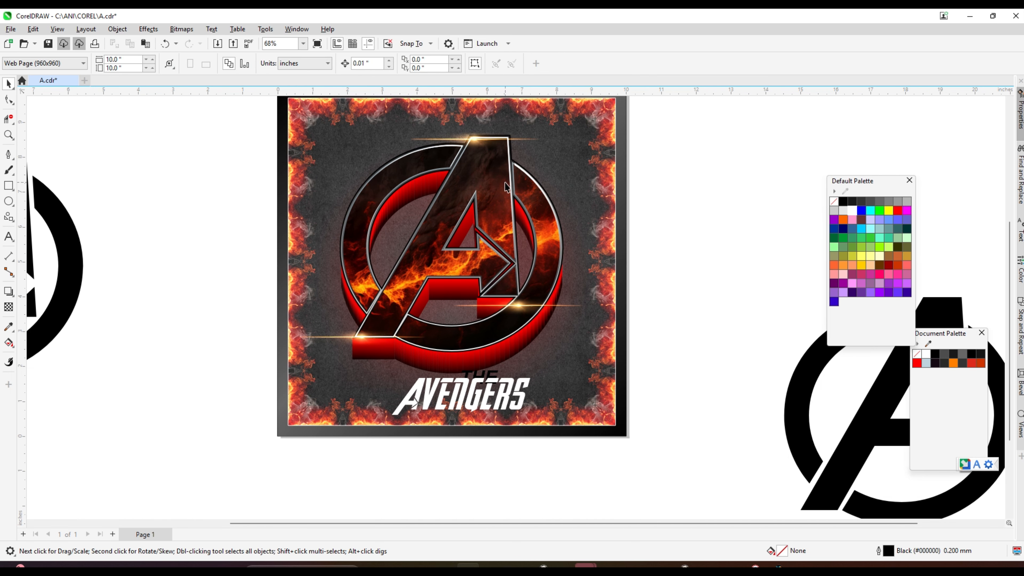
Nudge the logo group up a little more and realign the top flare with the letter A's upper-left corner.
click(500, 181)
drag(500, 181, 500, 176)
scroll(457, 133, up, 2)
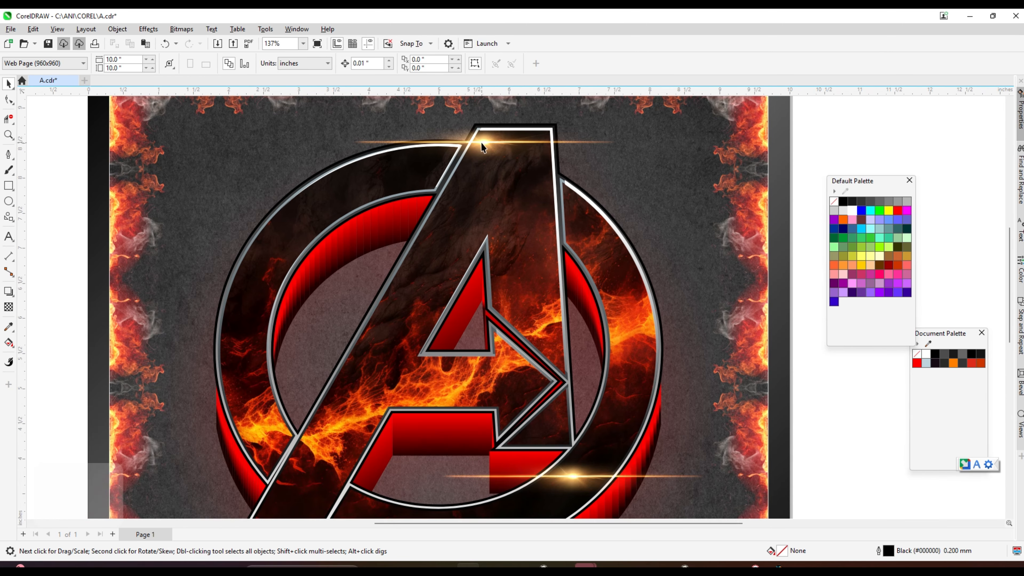
click(483, 131)
scroll(483, 133, down, 3)
scroll(558, 276, up, 2)
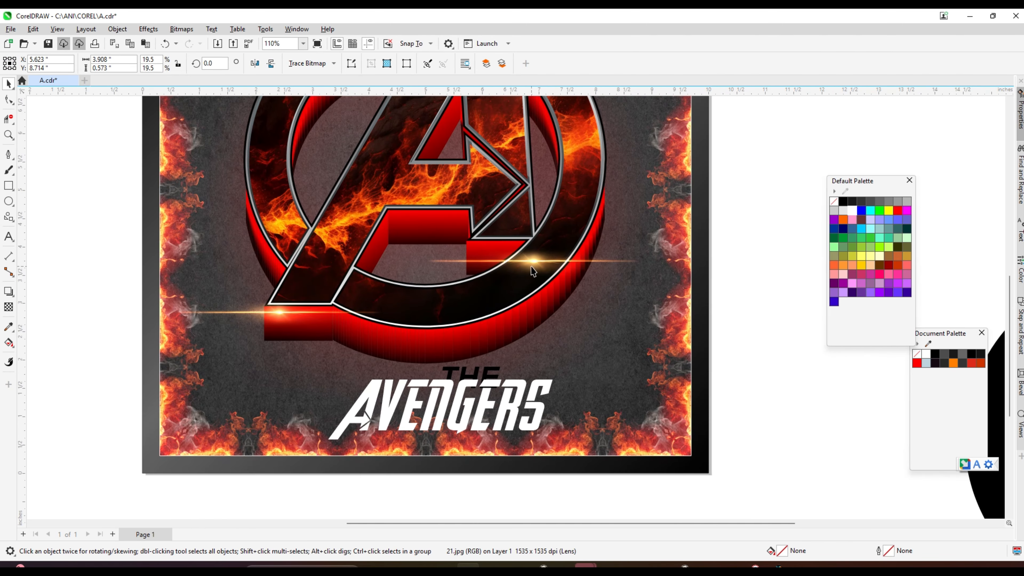
Realign the two lower flares with the letter A's lower-right and lower-left corners.
drag(535, 264, 535, 239)
scroll(535, 239, up, 4)
drag(596, 225, 592, 232)
scroll(663, 231, down, 3)
scroll(270, 327, up, 1)
scroll(270, 327, up, 1)
drag(283, 333, 266, 317)
scroll(428, 239, down, 4)
scroll(503, 294, up, 4)
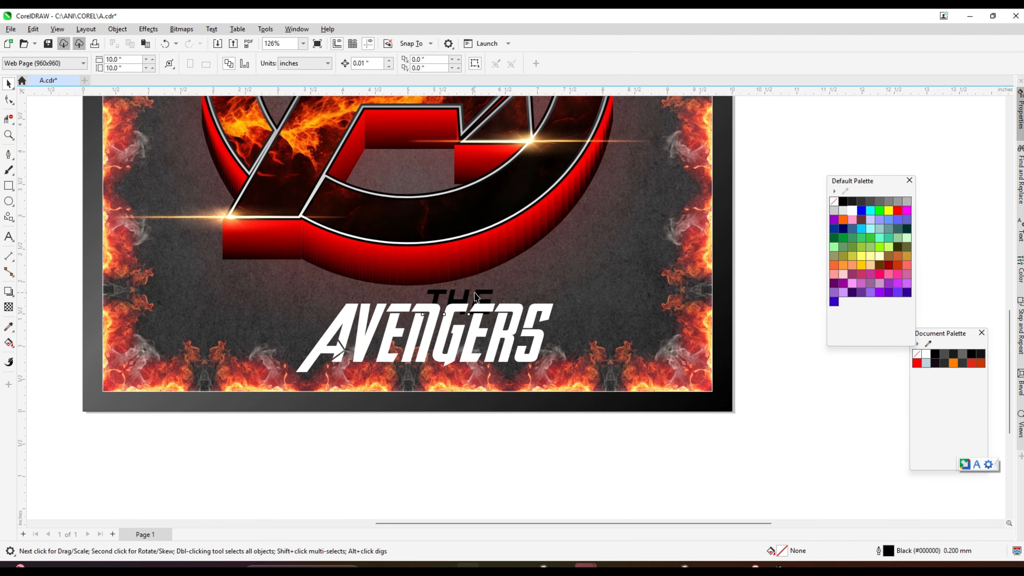
Position the word THE above AVENGERS, and move AVENGERS onto the blank area below the page with a black fill.
drag(471, 288, 443, 258)
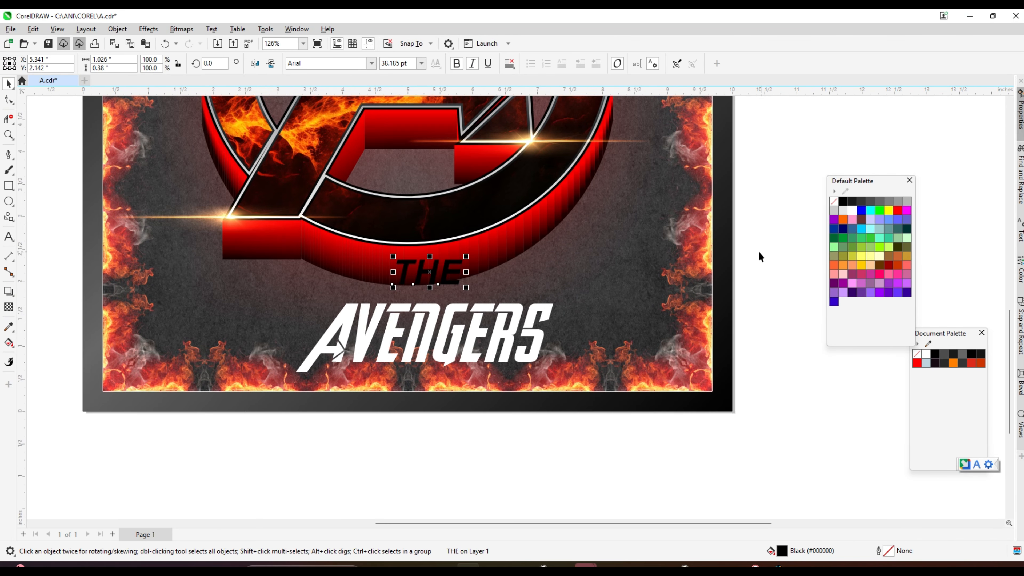
scroll(639, 227, down, 5)
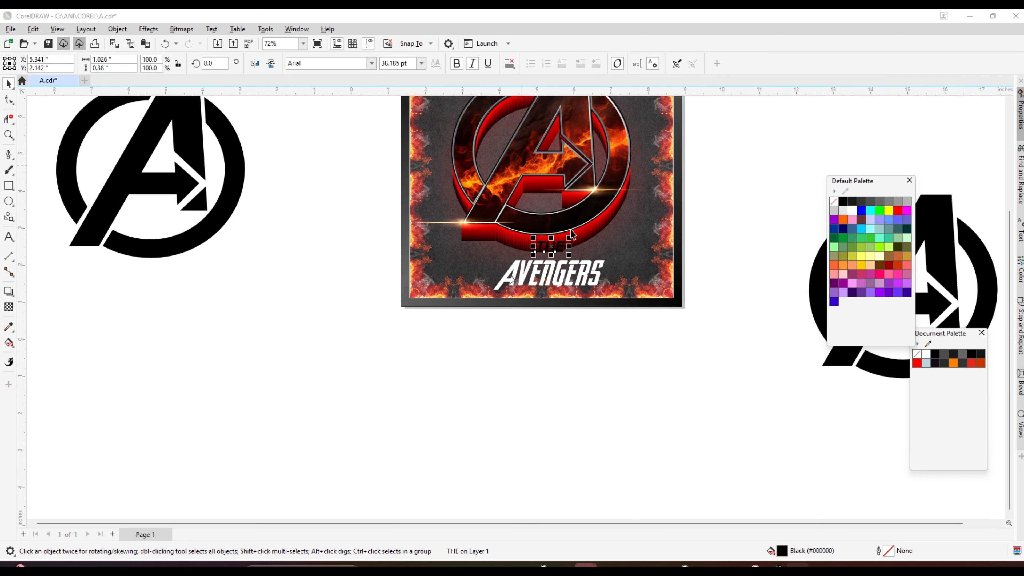
drag(532, 266, 493, 332)
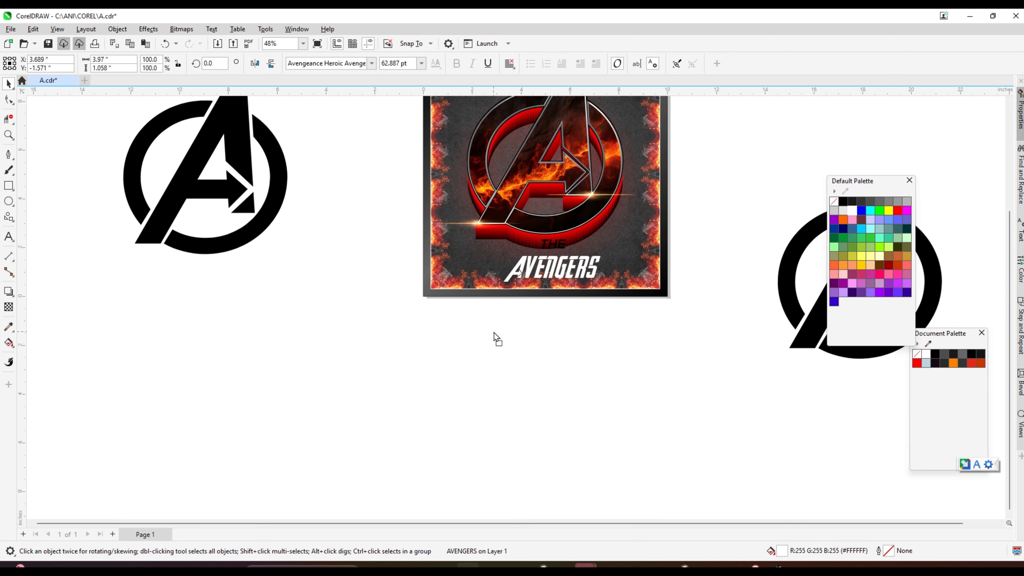
click(844, 202)
scroll(610, 262, up, 1)
Duplicate the black AVENGERS text below the original and fill the copy with dark grey.
drag(559, 268, 573, 414)
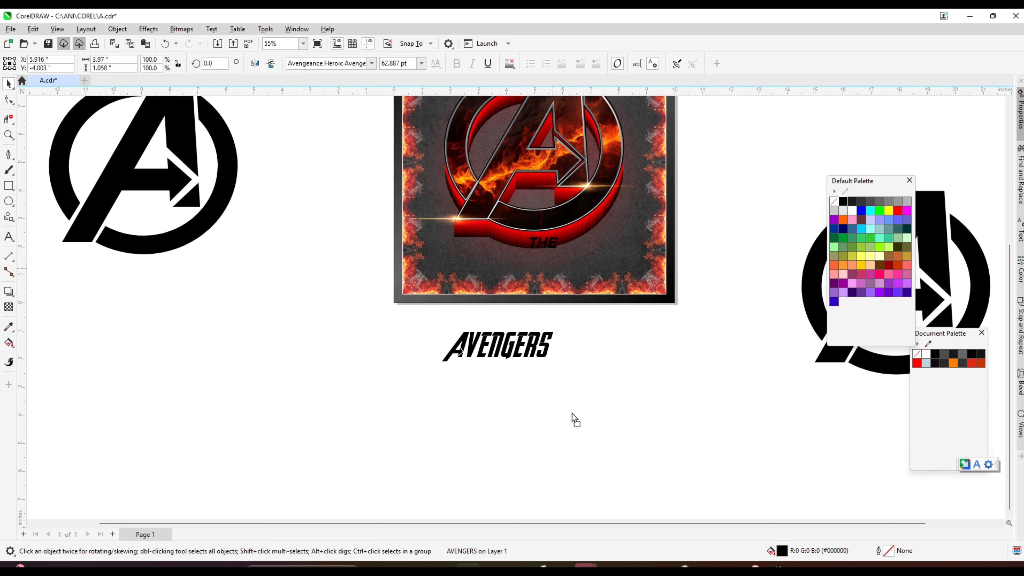
click(843, 201)
scroll(499, 342, up, 3)
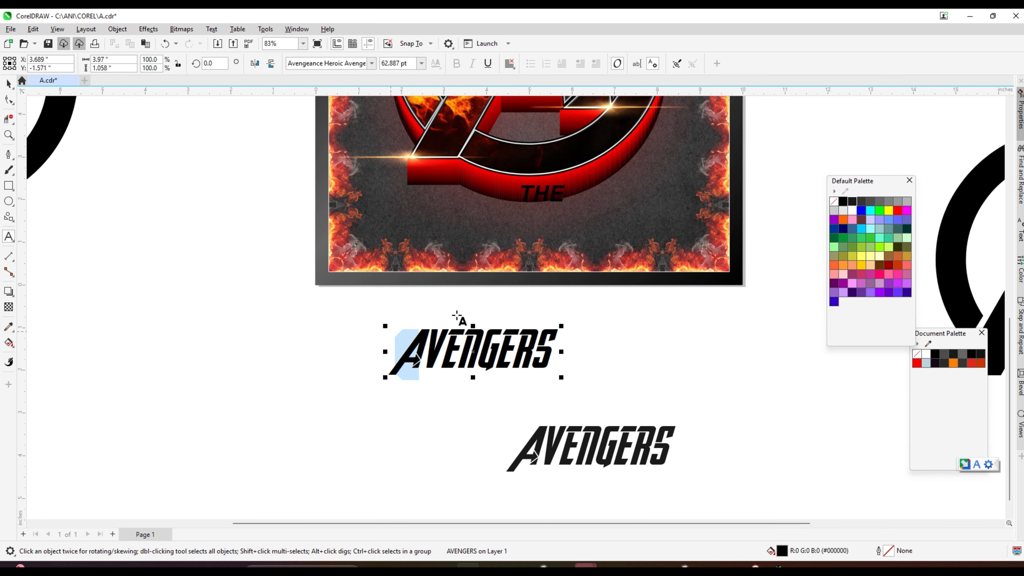
Delete the letter A from the black AVENGERS text, leaving VENGERS.
key(Delete)
key(ctrl+space)
scroll(451, 245, down, 4)
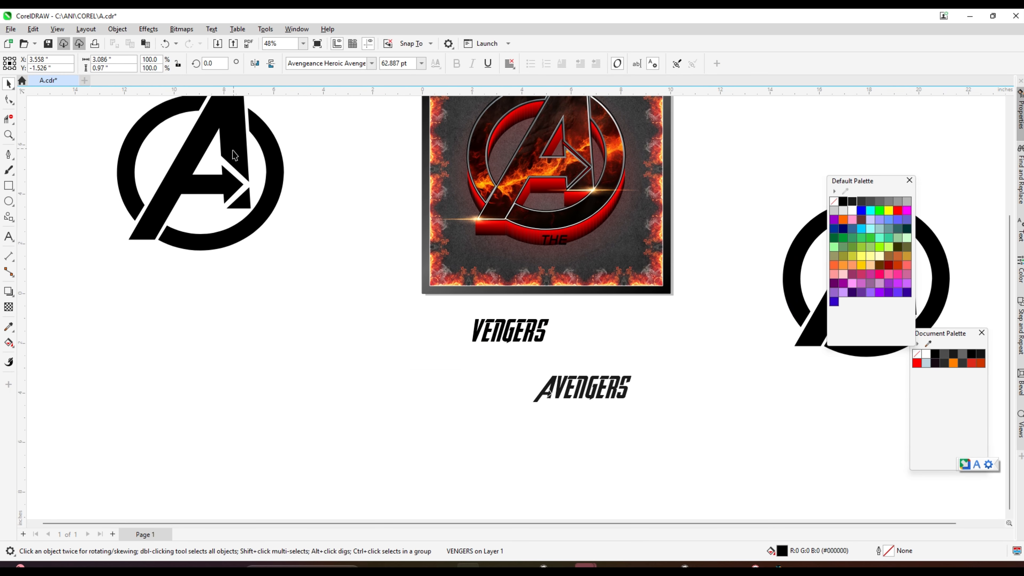
key(ctrl+z)
Copy the black circled-A logo to the front of VENGERS and scale it down to about 1.73 × 1.68 in.
drag(233, 151, 458, 296)
right_click(458, 297)
scroll(471, 227, up, 3)
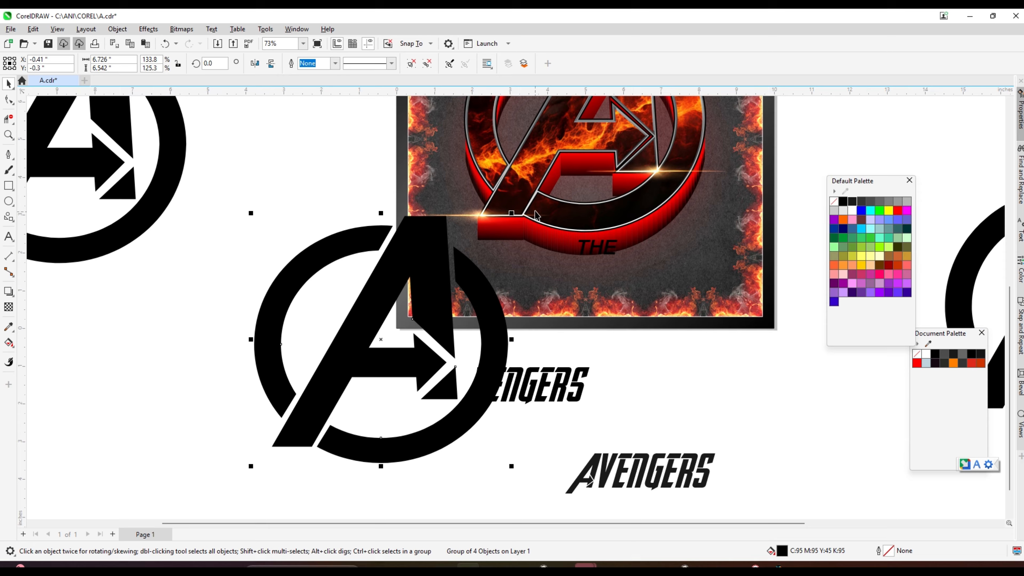
drag(511, 213, 504, 397)
scroll(410, 357, up, 4)
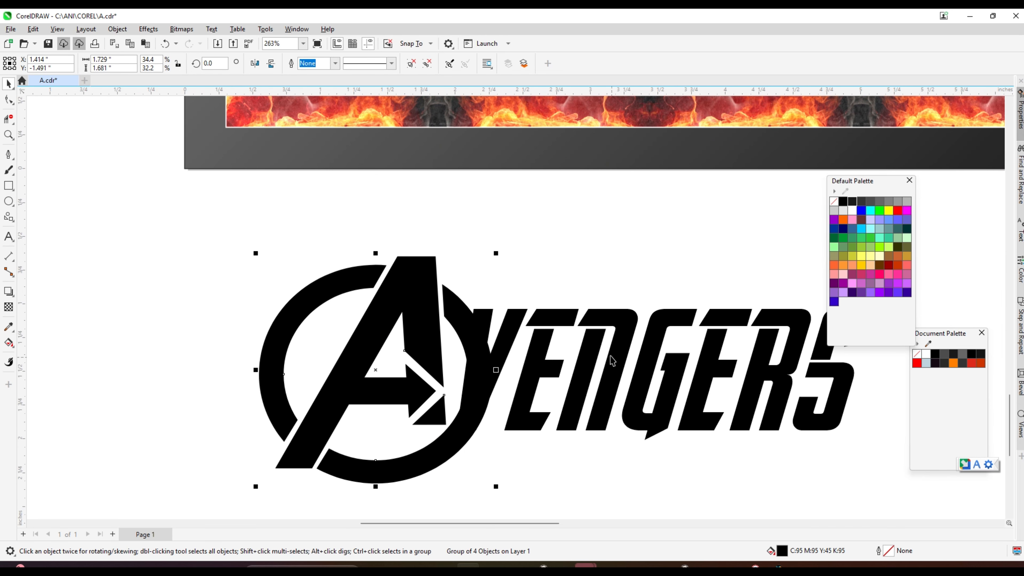
scroll(540, 319, up, 3)
scroll(419, 325, down, 2)
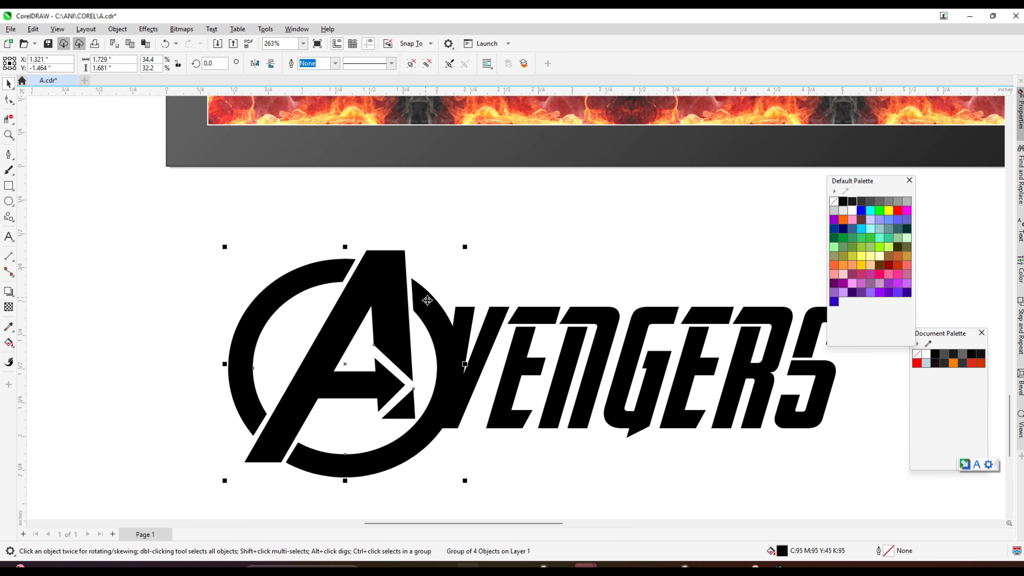
scroll(436, 304, down, 1)
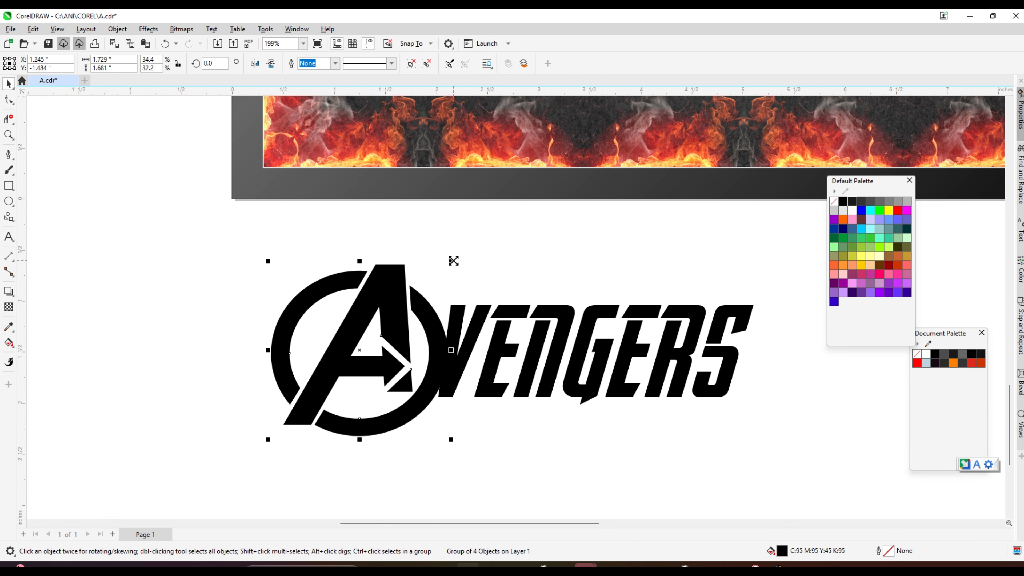
Shrink the copied A logo to about 1.47 × 1.43 in beside VENGERS and ungroup it.
drag(454, 261, 437, 275)
scroll(395, 302, up, 1)
scroll(396, 302, down, 3)
drag(395, 302, 390, 302)
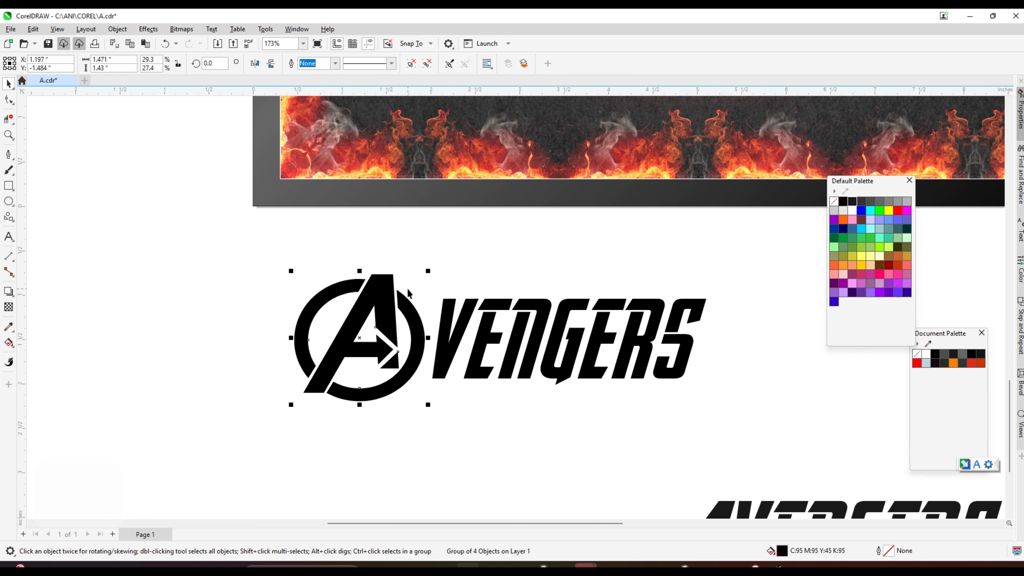
scroll(460, 249, down, 6)
scroll(425, 275, up, 2)
scroll(424, 276, up, 1)
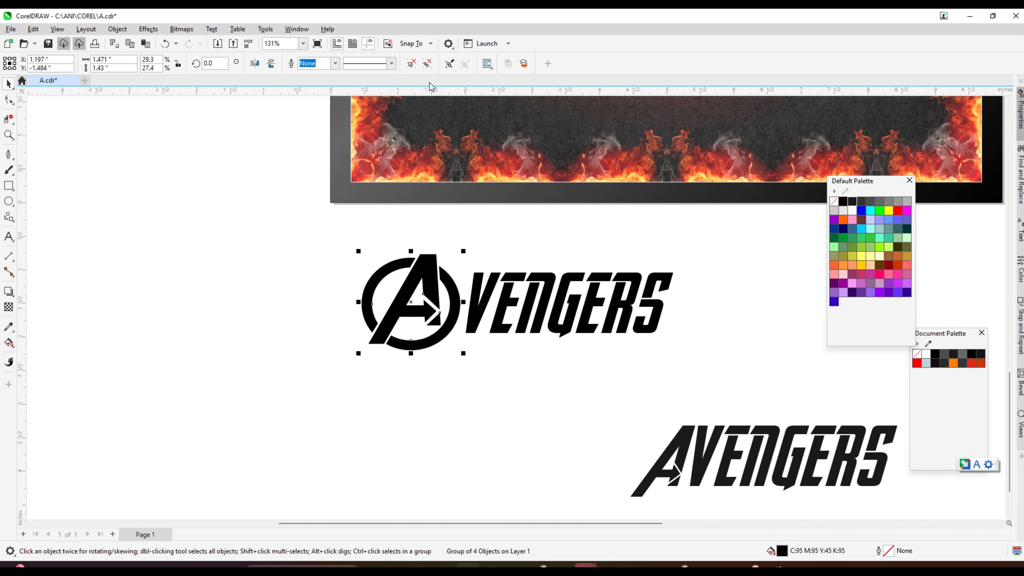
key(ctrl+u)
click(465, 383)
Draw the outer and upper sides of a cutting outline around the ring's right arc, starting below the A's right foot.
scroll(435, 323, up, 3)
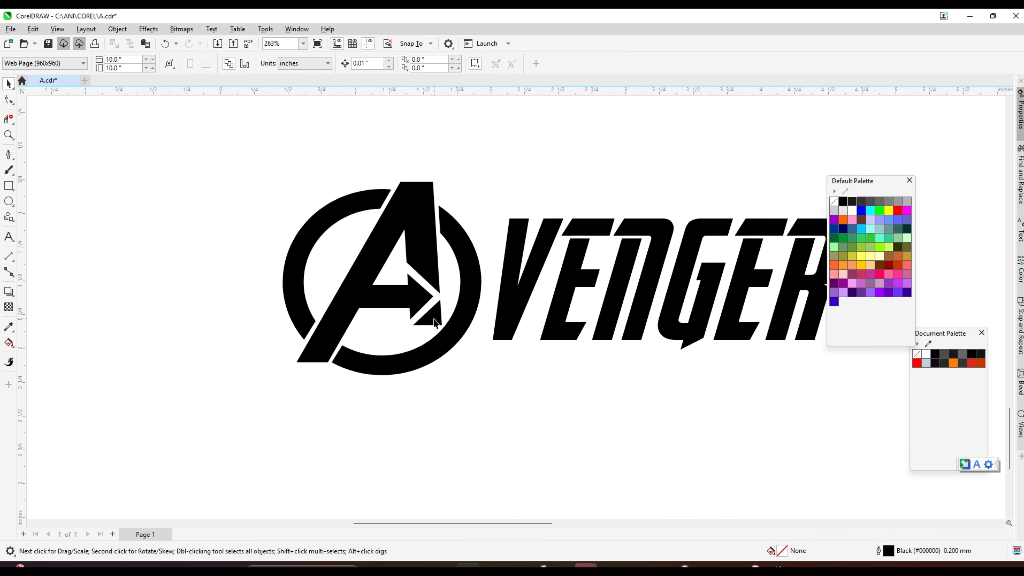
scroll(435, 322, up, 4)
click(9, 154)
scroll(444, 324, up, 1)
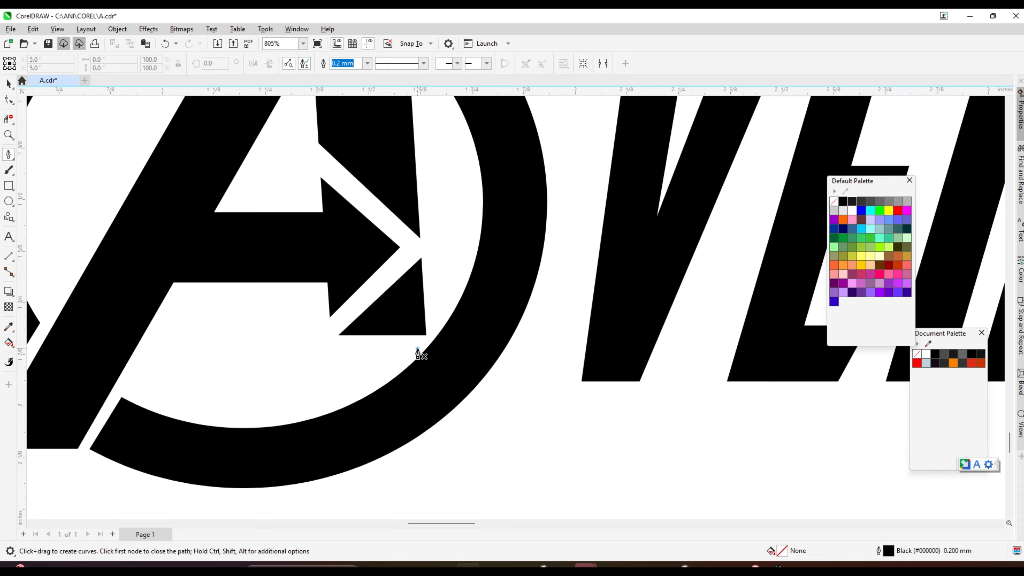
drag(430, 346, 429, 346)
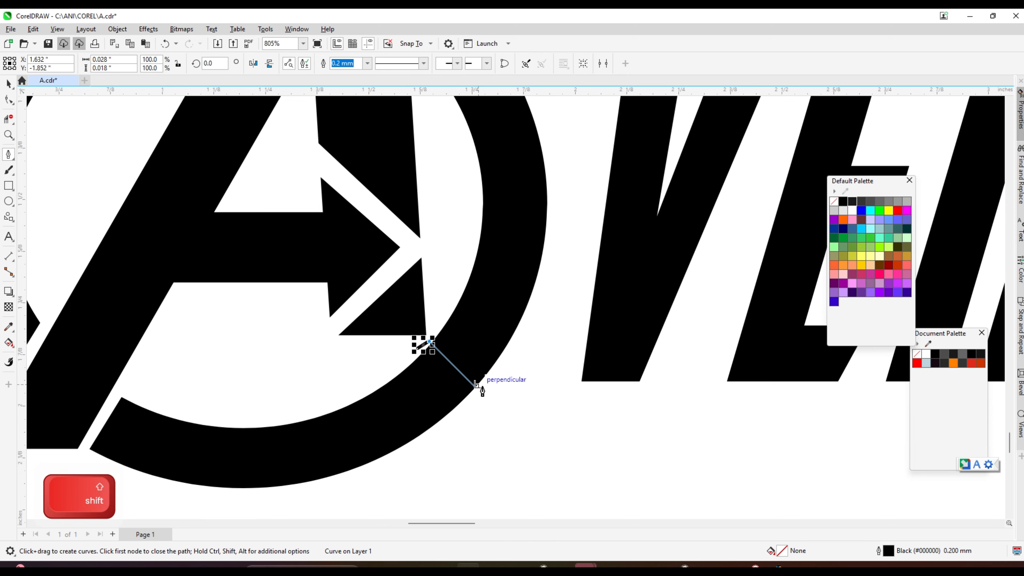
scroll(490, 388, down, 5)
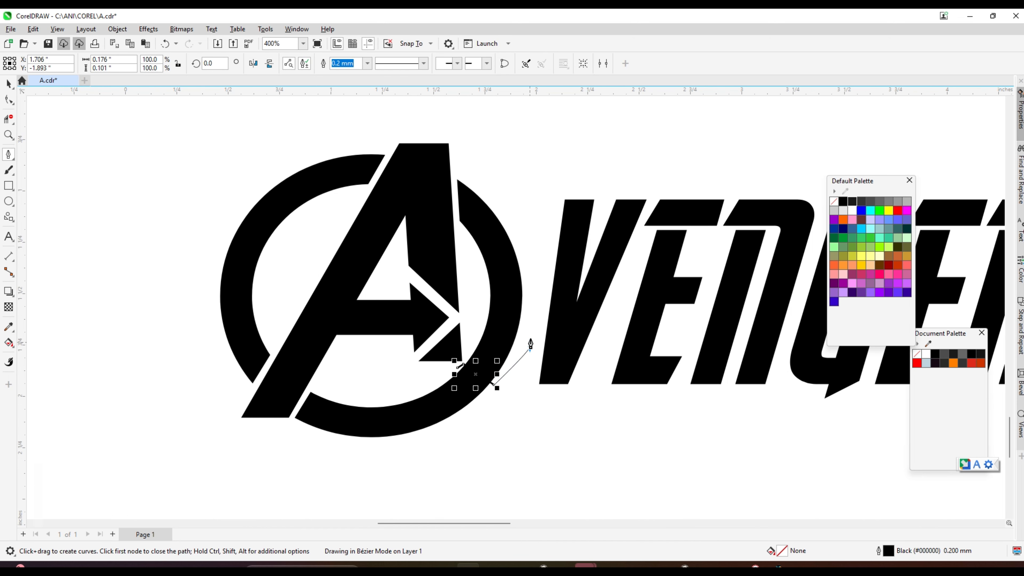
click(537, 211)
scroll(509, 182, up, 4)
click(487, 190)
scroll(488, 191, up, 3)
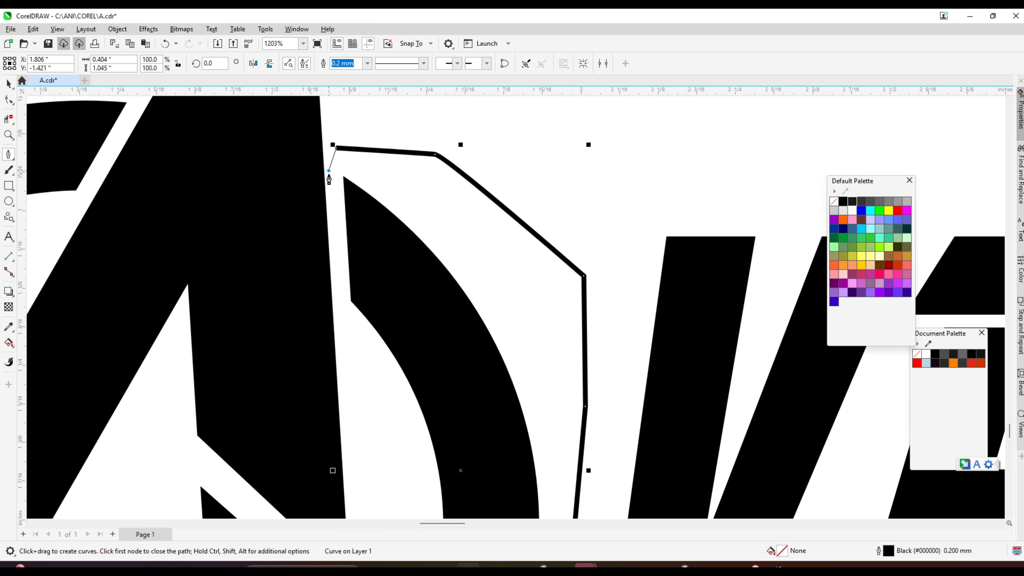
Continue the cutting outline down between the A and the ring's right arc and close it at its starting node.
scroll(358, 327, down, 4)
scroll(365, 361, up, 2)
click(369, 360)
click(368, 407)
scroll(363, 450, up, 3)
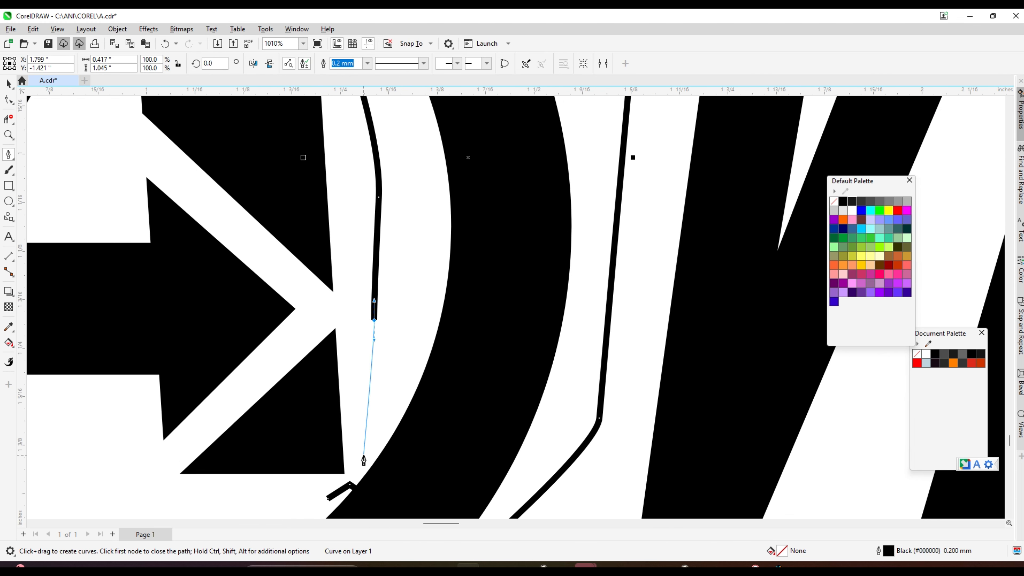
click(361, 461)
scroll(354, 482, up, 1)
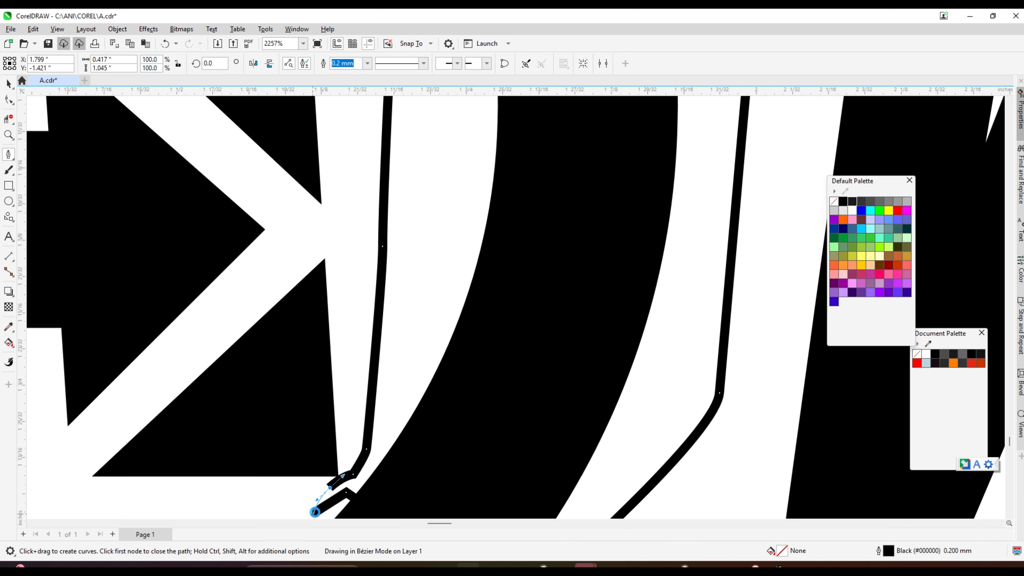
click(314, 512)
scroll(586, 356, down, 2)
click(8, 84)
scroll(322, 350, down, 1)
shift+click(379, 218)
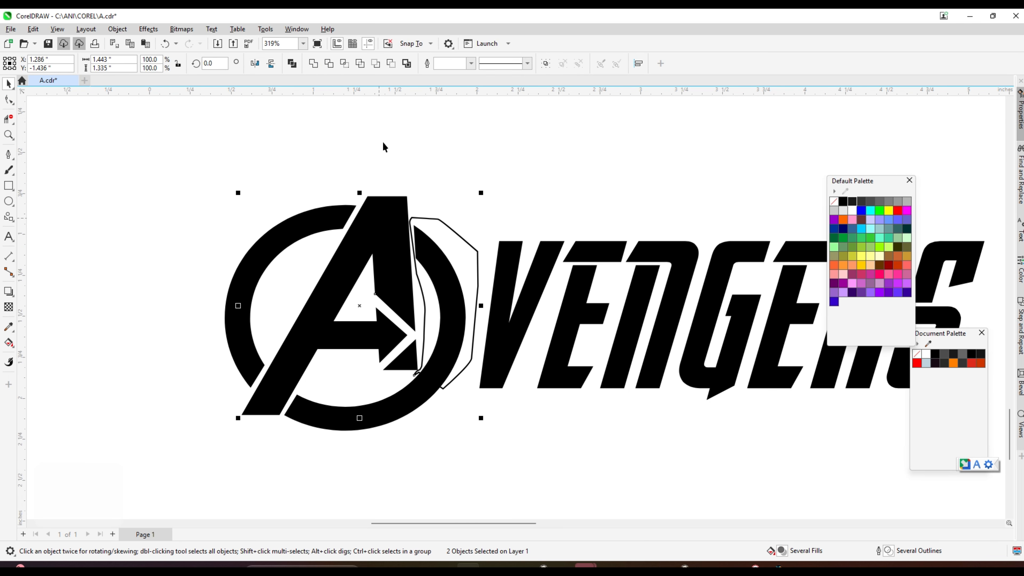
key(Escape)
click(421, 226)
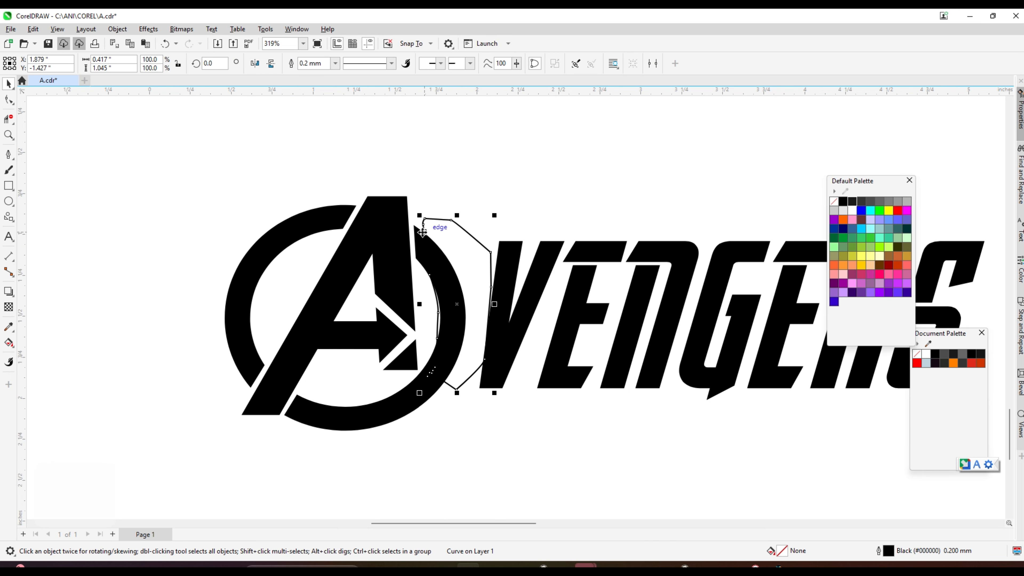
shift+click(375, 213)
click(329, 65)
key(Escape)
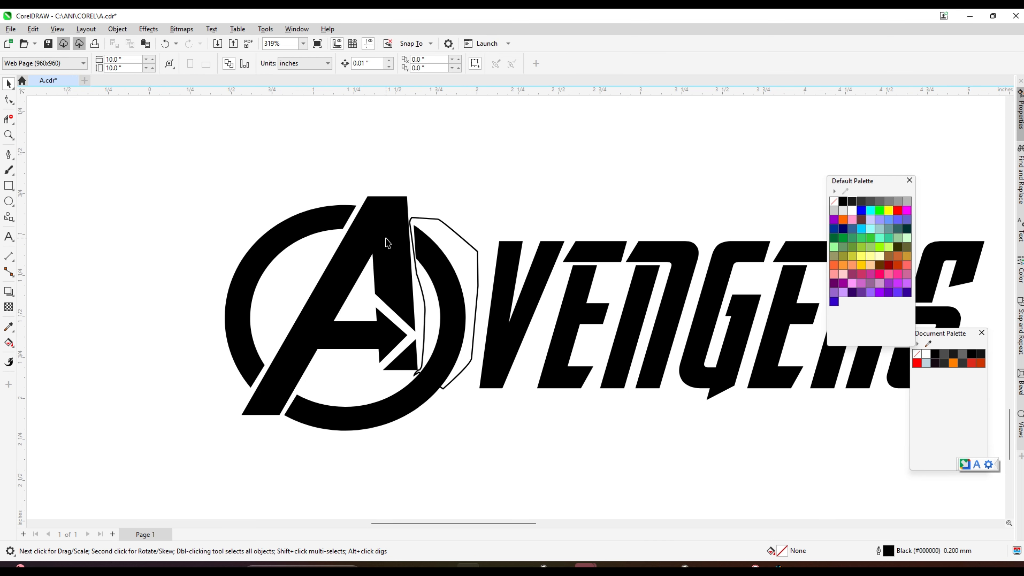
drag(388, 237, 344, 233)
key(ctrl+z)
Trim the ring with the closed outline to remove its right arc, and delete the outline.
shift+click(359, 225)
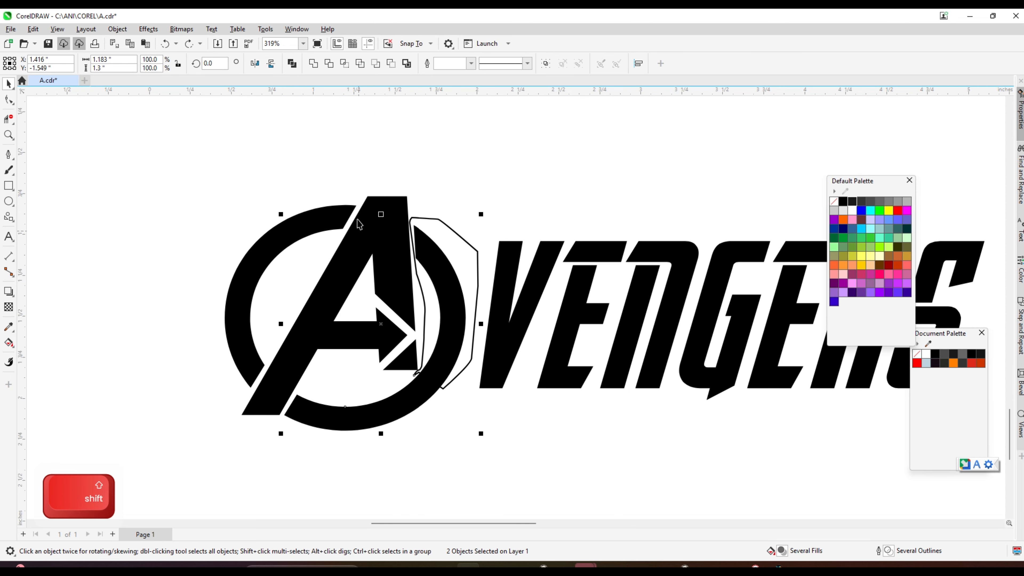
click(334, 65)
click(468, 261)
key(Delete)
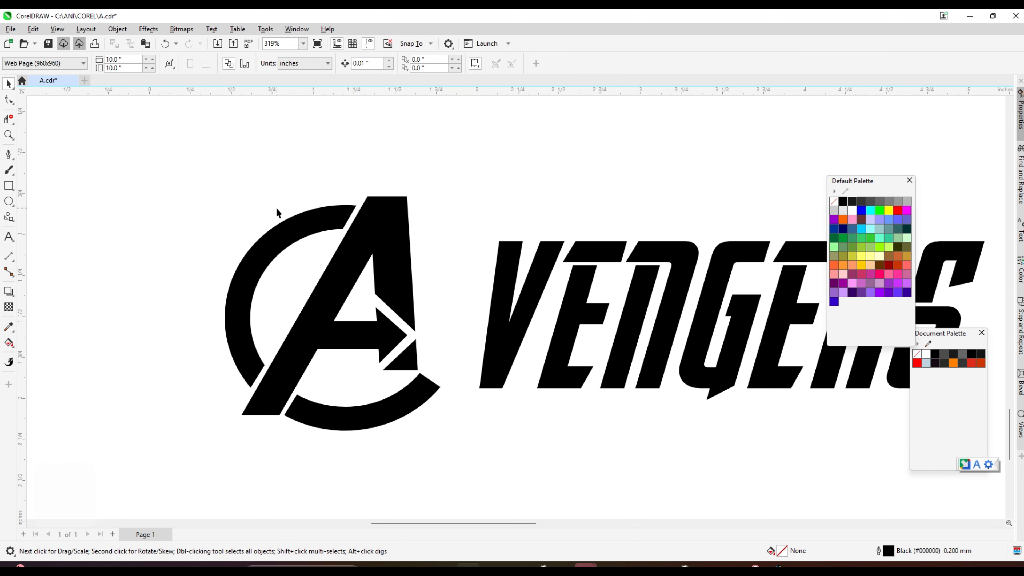
Group all the pieces of the trimmed A logo and move the group close against the V of VENGERS.
drag(158, 153, 408, 378)
scroll(435, 337, up, 1)
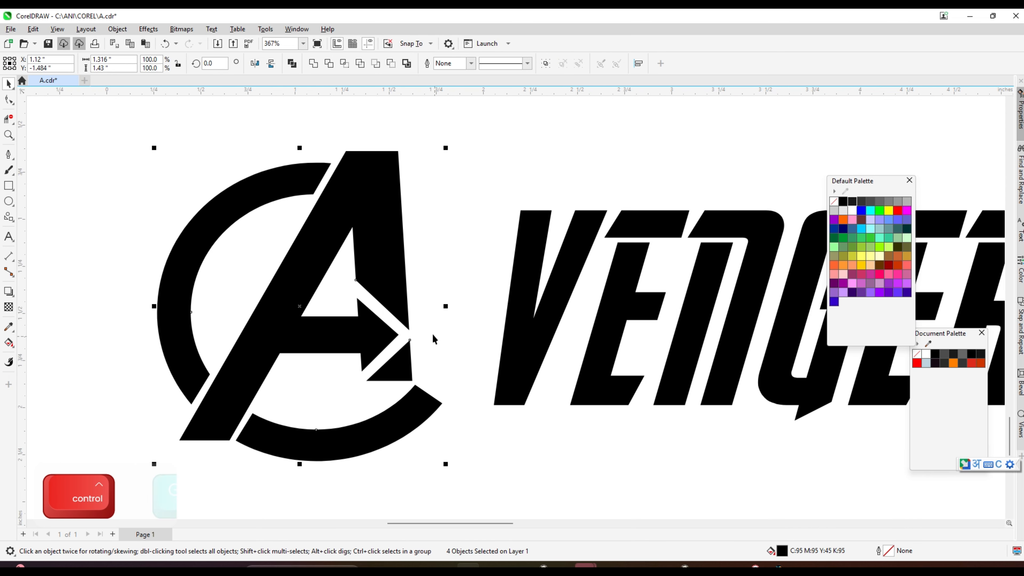
key(ctrl+g)
drag(401, 306, 456, 291)
Resize the VENGERS text to about 2.96 × 0.83 in so it sits against the A logo.
click(530, 267)
scroll(475, 280, down, 2)
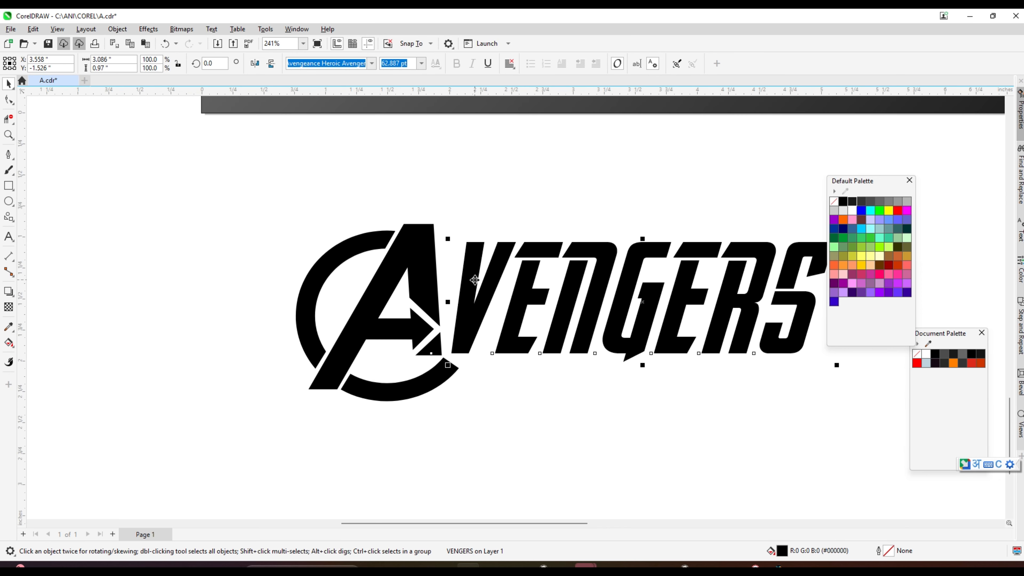
scroll(565, 244, up, 1)
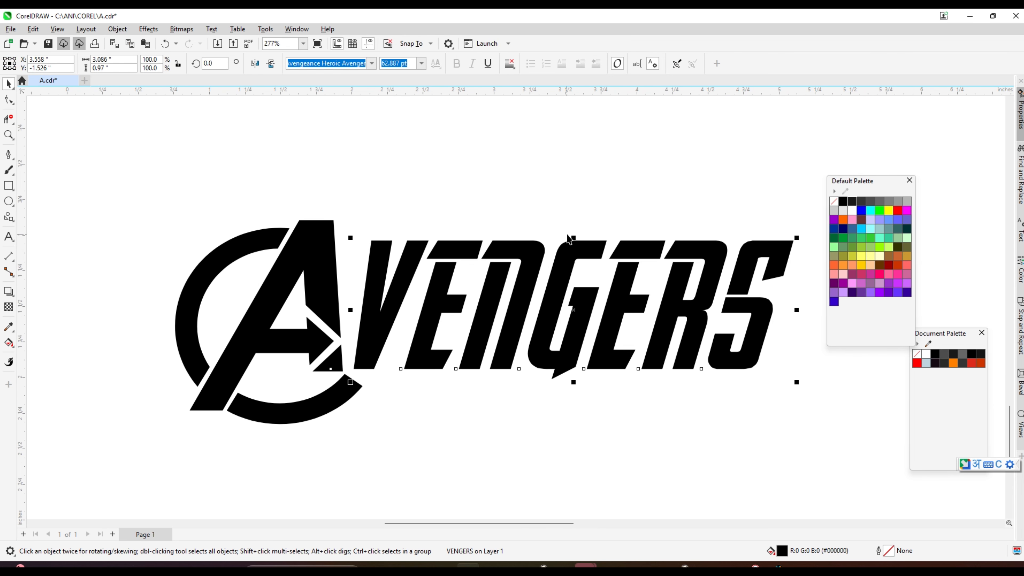
drag(572, 238, 542, 246)
click(582, 263)
scroll(582, 263, up, 1)
click(542, 246)
scroll(542, 246, down, 4)
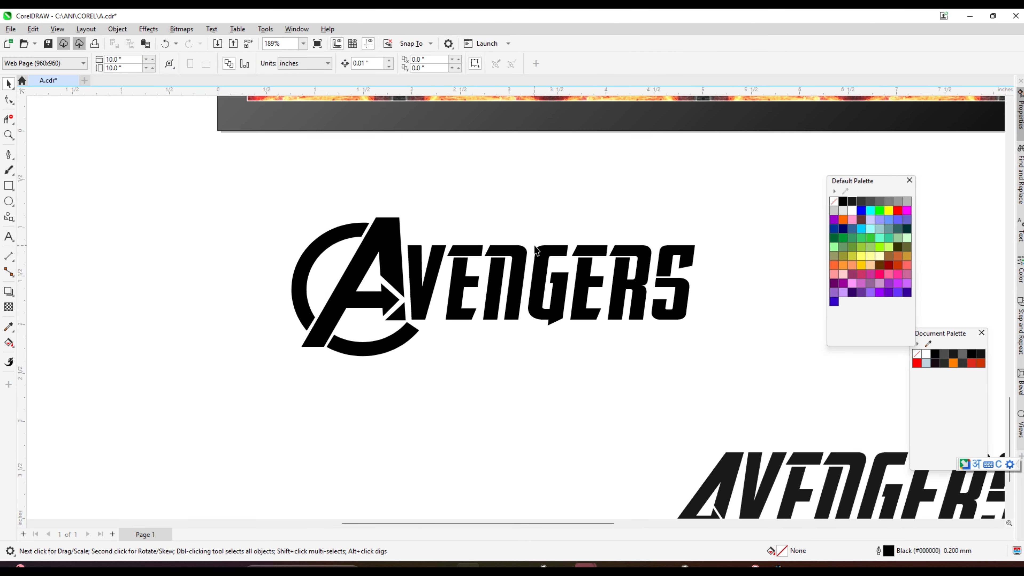
Widen the VENGERS text away from the A logo and scale it slightly to about 3.45 × 0.85 in.
click(677, 279)
scroll(677, 278, up, 1)
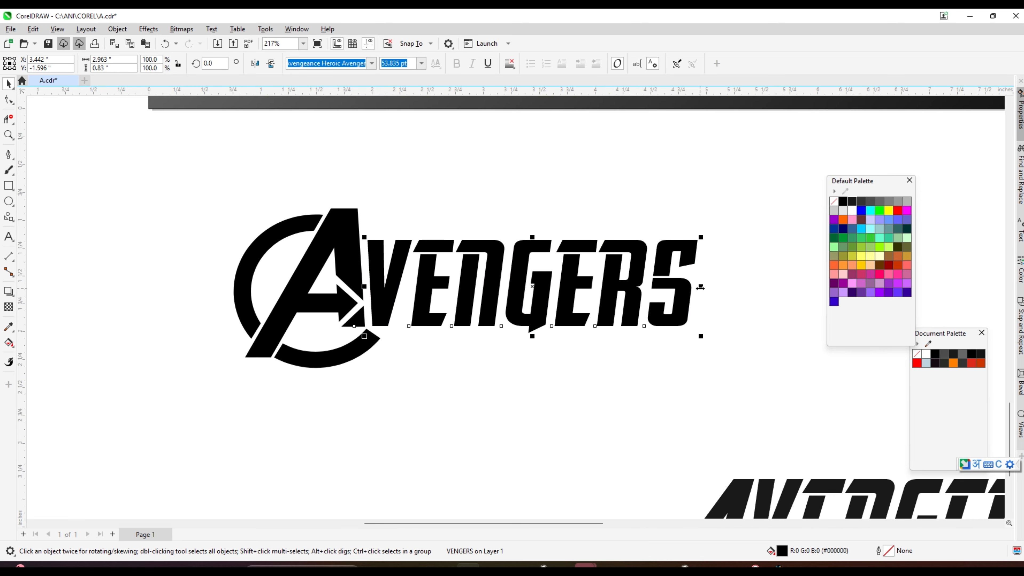
drag(701, 288, 748, 289)
drag(751, 238, 759, 234)
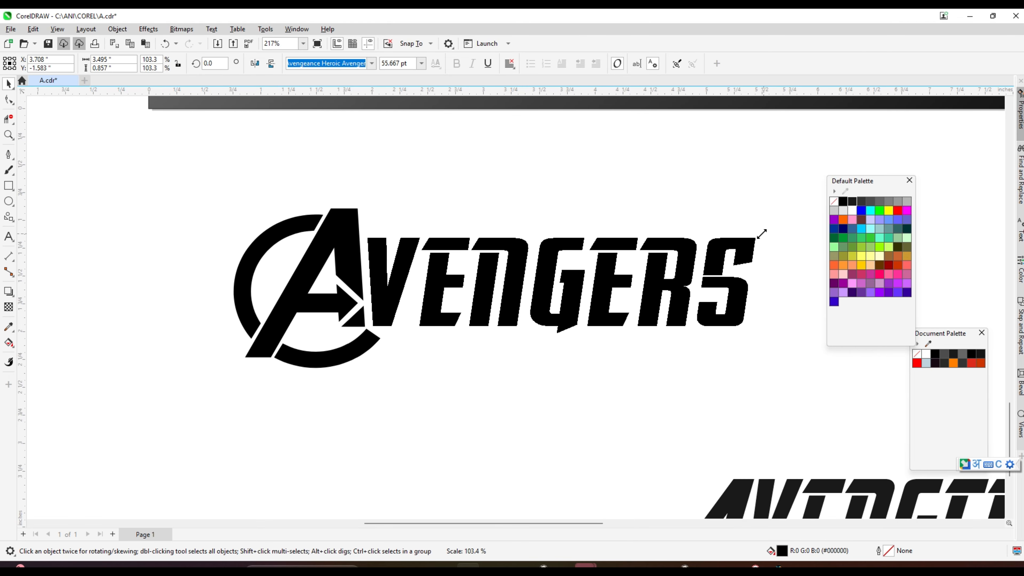
scroll(459, 279, down, 2)
scroll(455, 285, up, 5)
scroll(455, 285, down, 4)
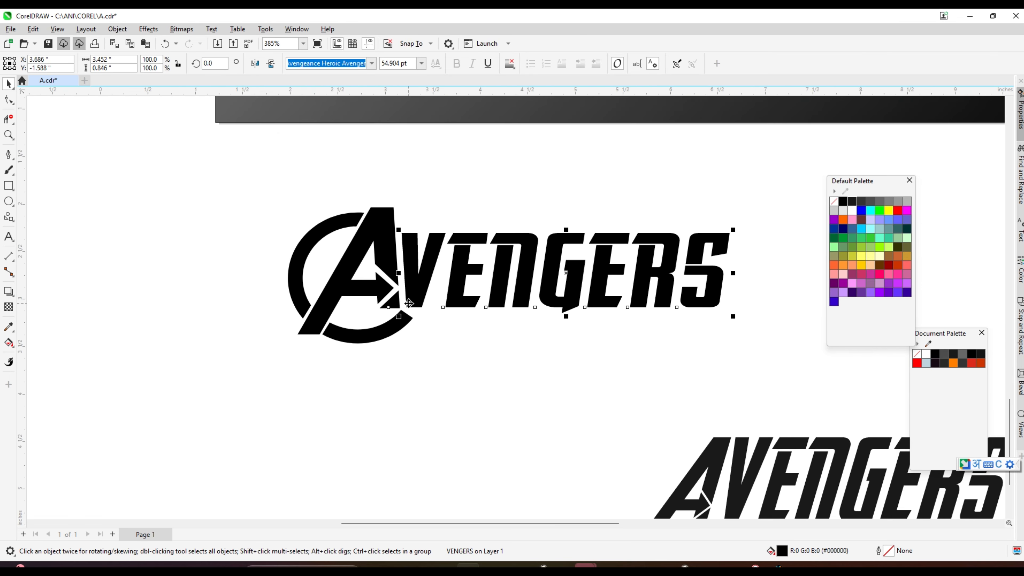
Convert the VENGERS text to curves.
drag(271, 228, 653, 347)
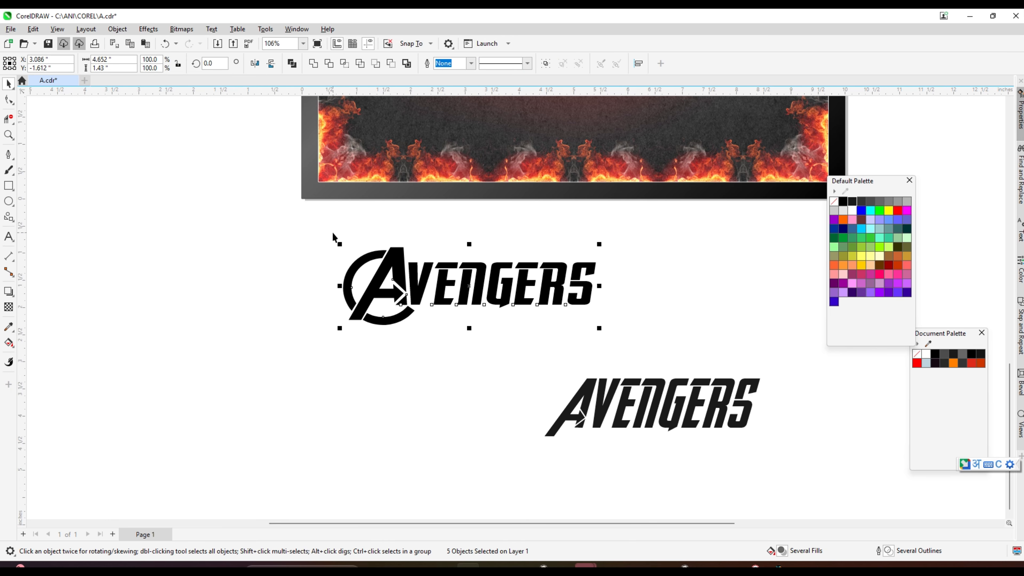
click(392, 259)
drag(272, 235, 677, 328)
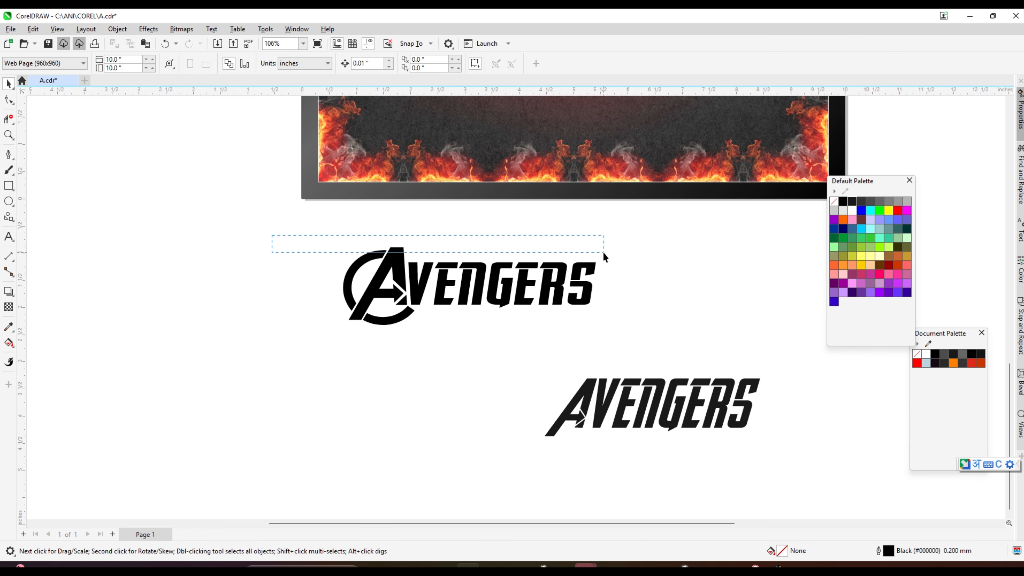
drag(603, 252, 603, 251)
click(562, 273)
key(ctrl+q)
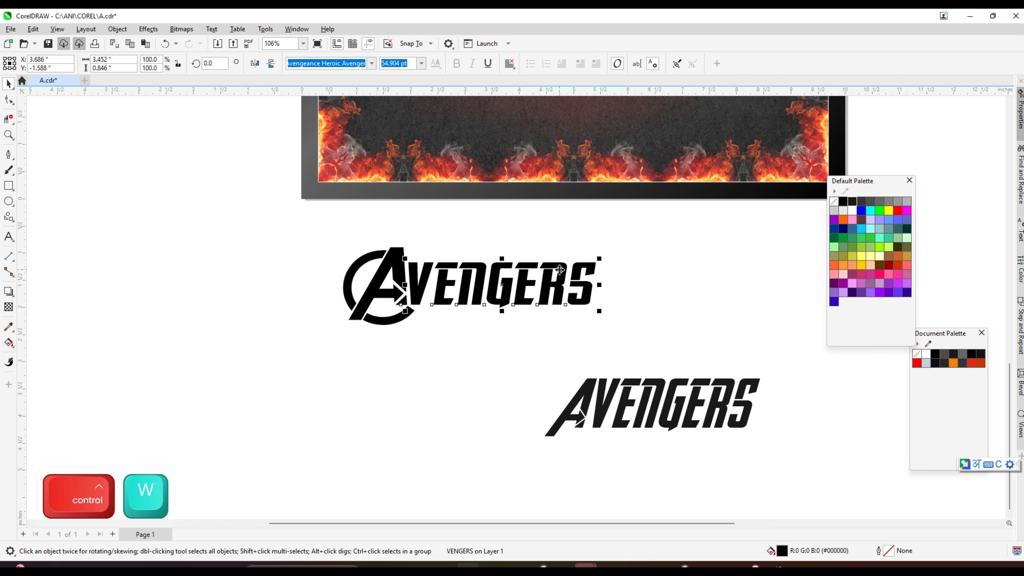
Weld the VENGERS letters and the A logo into a single curve.
click(340, 245)
drag(284, 223, 653, 348)
drag(473, 284, 485, 283)
key(ctrl+z)
click(318, 67)
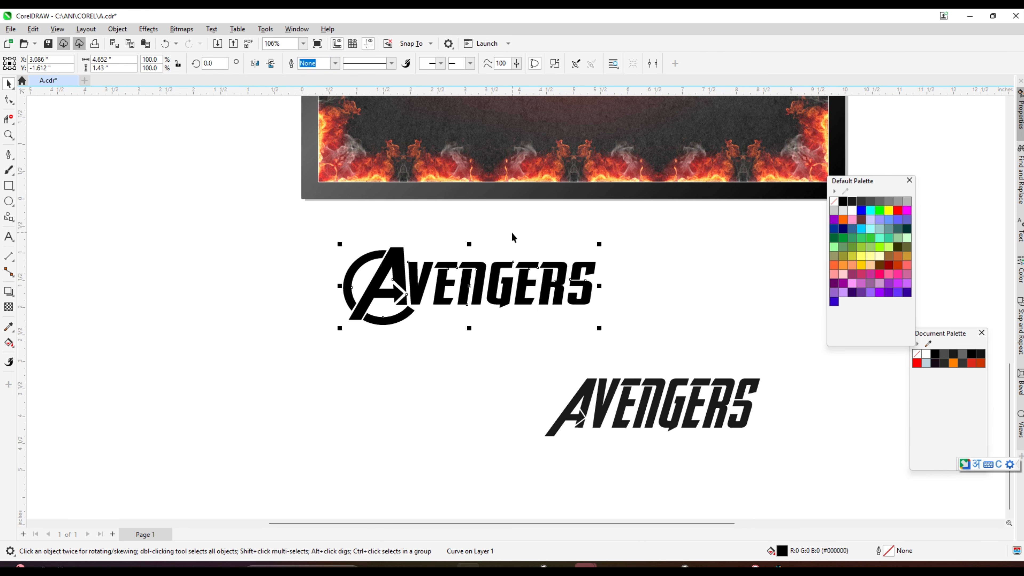
Move the welded AVENGERS title onto the poster below THE and centre it horizontally on the page.
scroll(513, 237, down, 3)
scroll(556, 258, up, 1)
drag(538, 304, 603, 183)
scroll(602, 189, down, 3)
scroll(608, 153, up, 4)
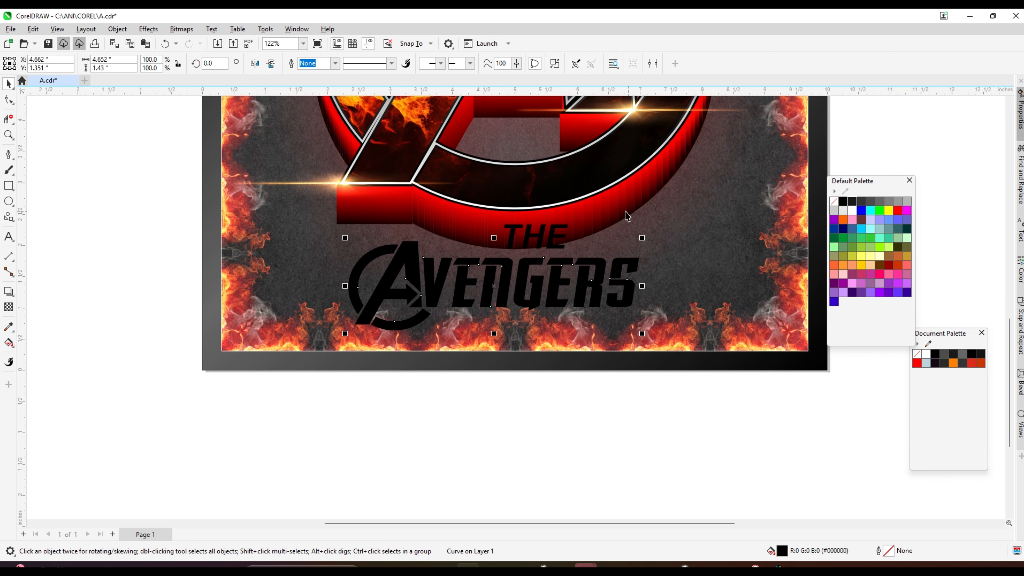
shift+click(508, 357)
key(c)
click(513, 379)
Enlarge the AVENGERS title from its centre to about 5.76 × 1.66 in and raise it slightly above the bottom flames.
click(553, 284)
scroll(609, 266, up, 1)
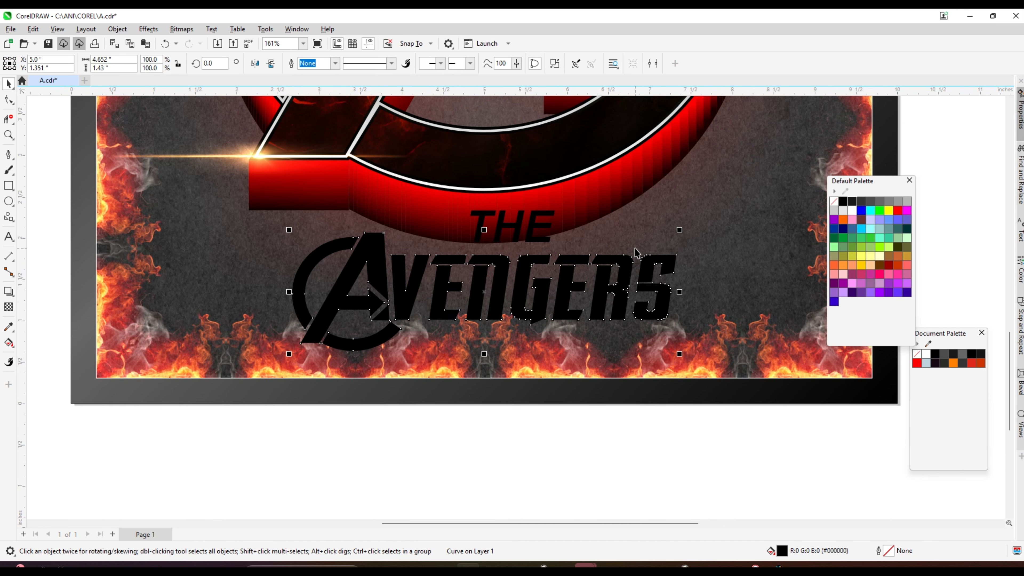
drag(682, 226, 725, 220)
drag(580, 270, 536, 255)
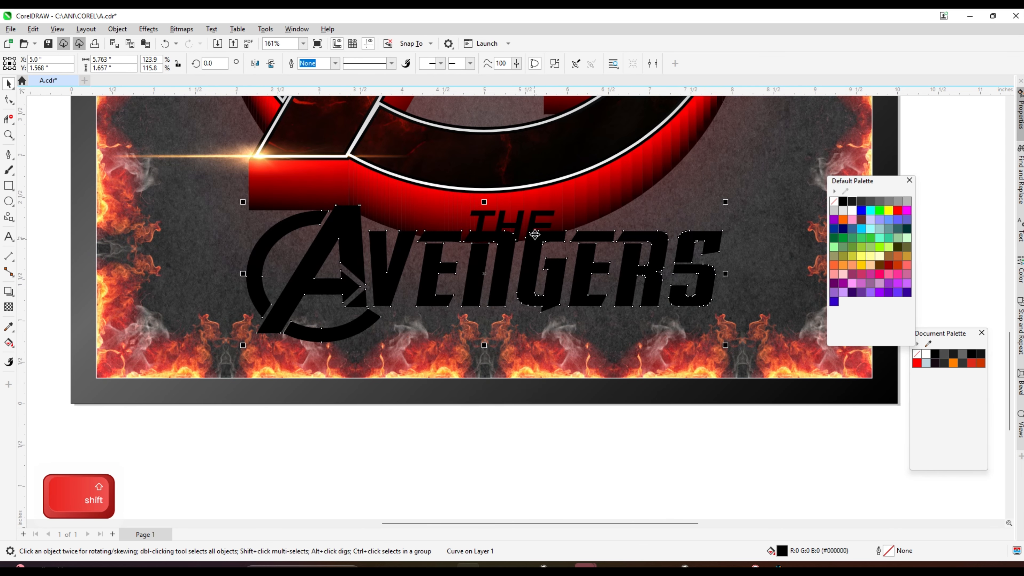
Scale the word THE down to about 0.91 × 0.34 in above the AVENGERS title.
scroll(534, 215, up, 2)
click(514, 193)
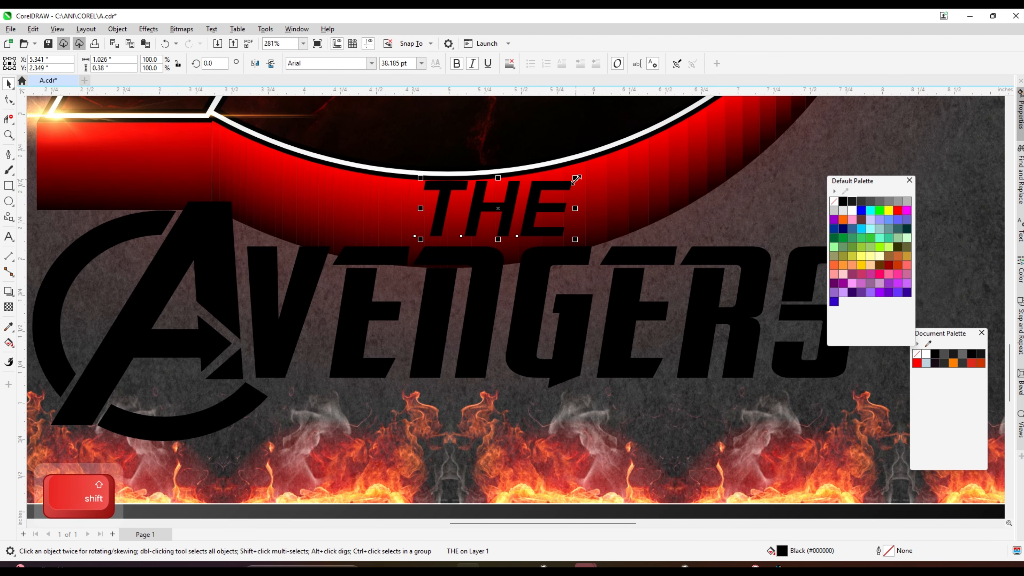
drag(564, 184, 531, 208)
scroll(650, 226, down, 5)
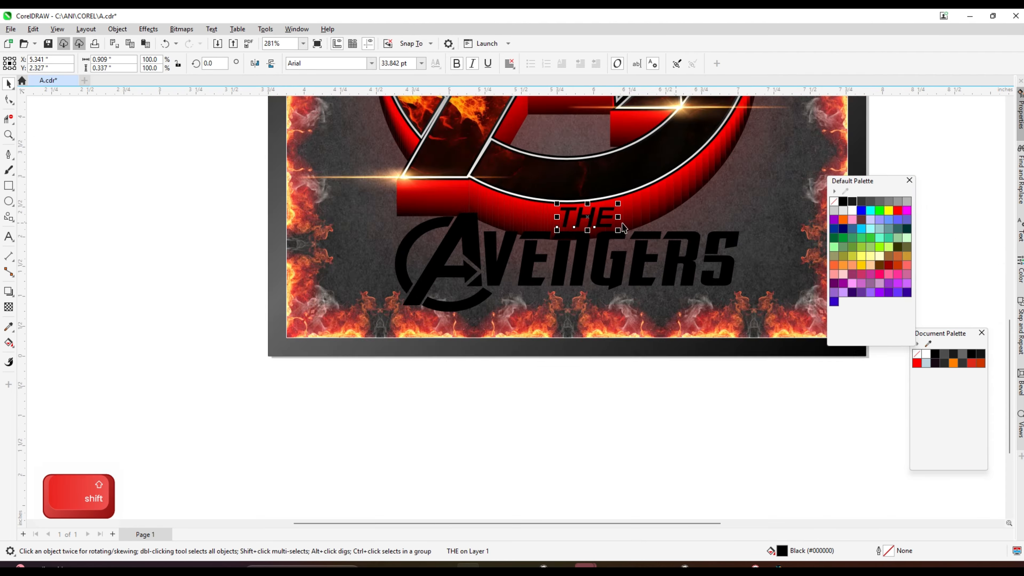
Align the AVENGERS title horizontally centred with the word THE.
click(548, 358)
scroll(549, 359, down, 2)
scroll(587, 201, up, 2)
scroll(645, 325, up, 3)
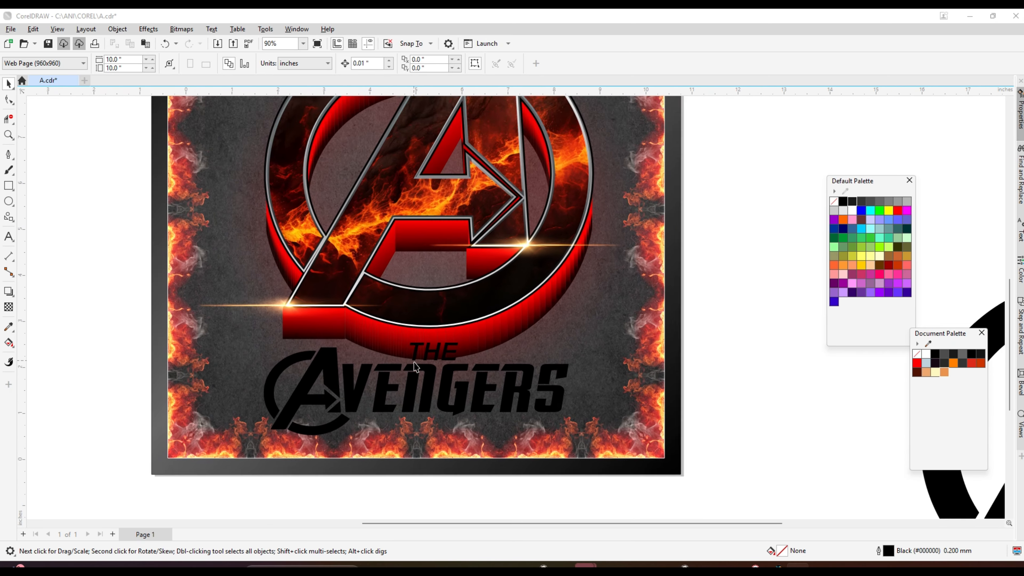
scroll(419, 379, up, 2)
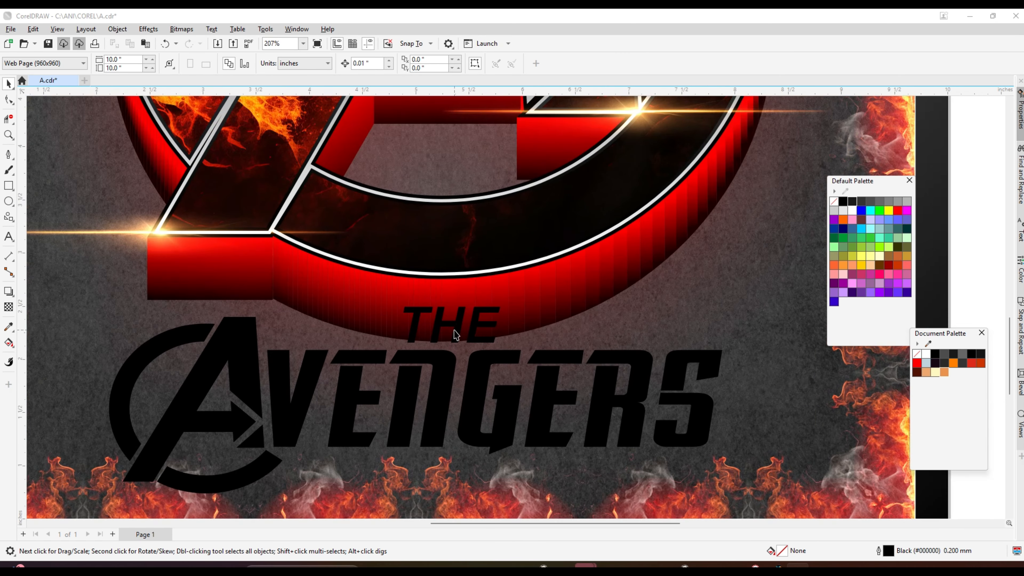
click(445, 374)
shift+click(463, 318)
key(c)
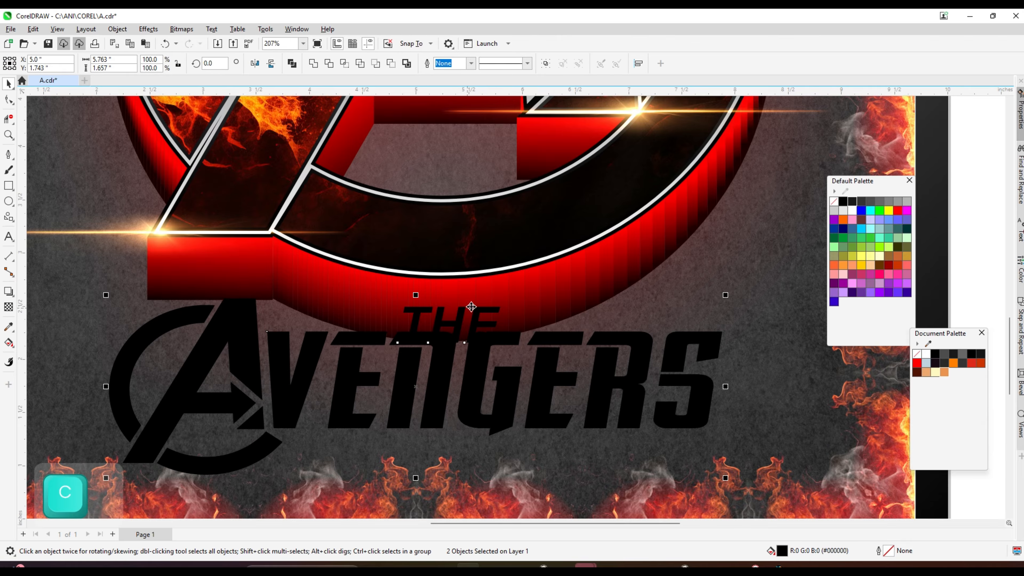
Raise the word THE slightly above the AVENGERS title to about Y 2.516 in.
scroll(551, 277, down, 3)
scroll(552, 277, down, 2)
scroll(512, 258, up, 5)
drag(512, 260, 512, 255)
scroll(509, 278, down, 4)
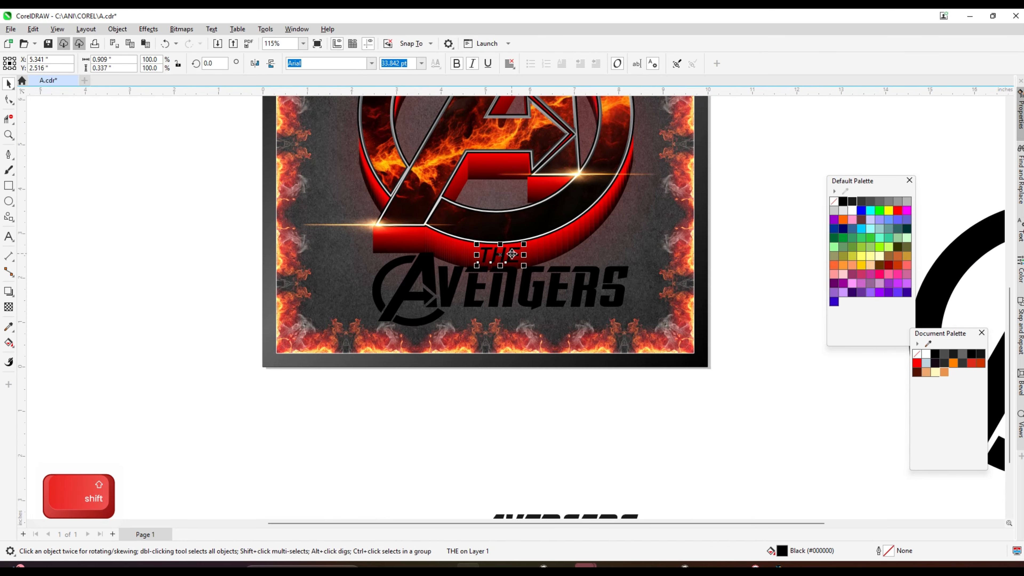
scroll(509, 278, up, 2)
Apply a vertical linear fountain fill to the AVENGERS title, running from the top of the letters to the bottom.
click(509, 292)
scroll(509, 292, down, 3)
scroll(509, 292, up, 3)
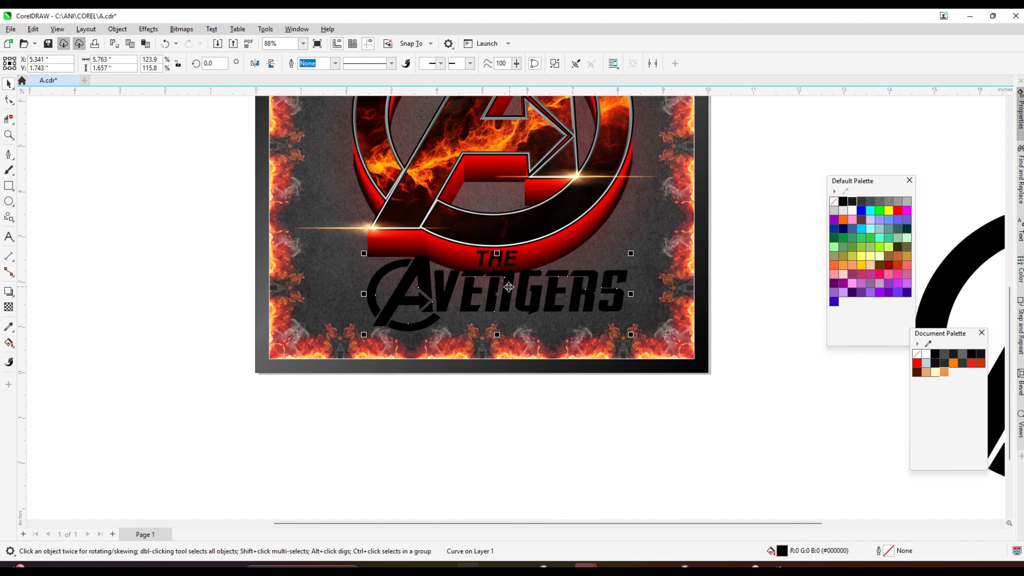
click(10, 343)
click(28, 343)
scroll(617, 270, up, 4)
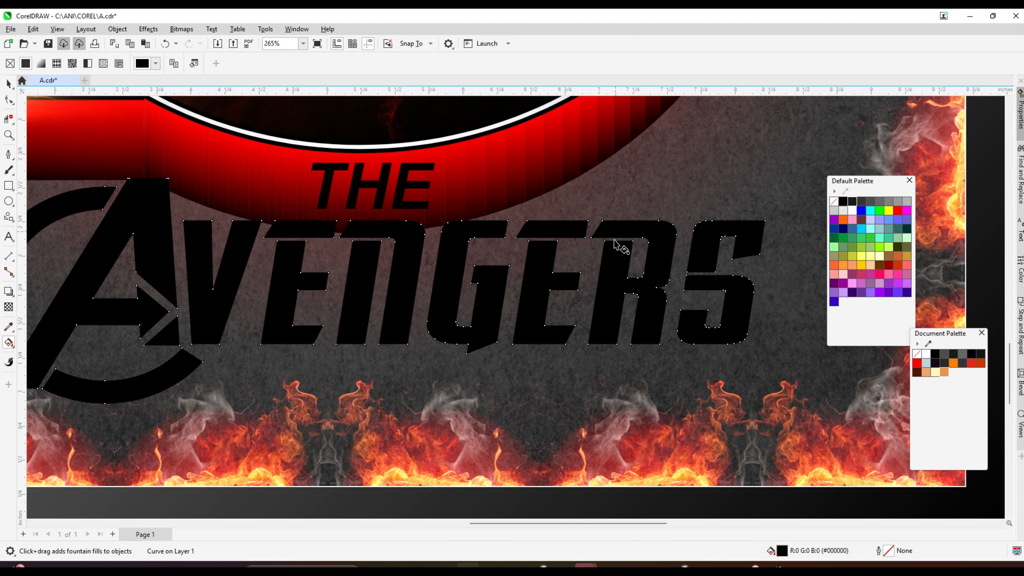
drag(615, 231, 615, 326)
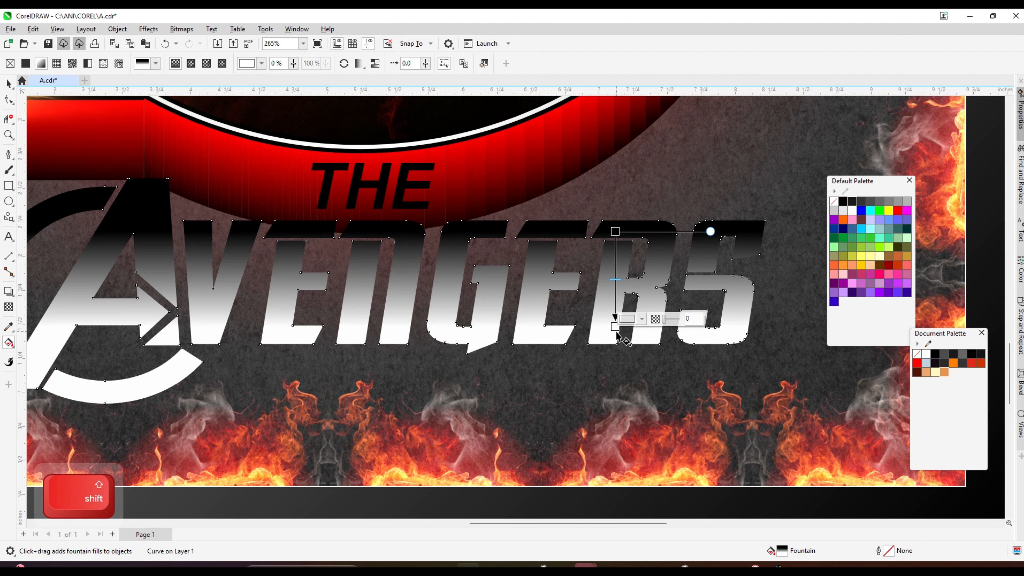
Colour both ends of the AVENGERS gradient orange with a pale cream node at 43% between them.
click(945, 371)
drag(621, 281, 615, 272)
key(ctrl+z)
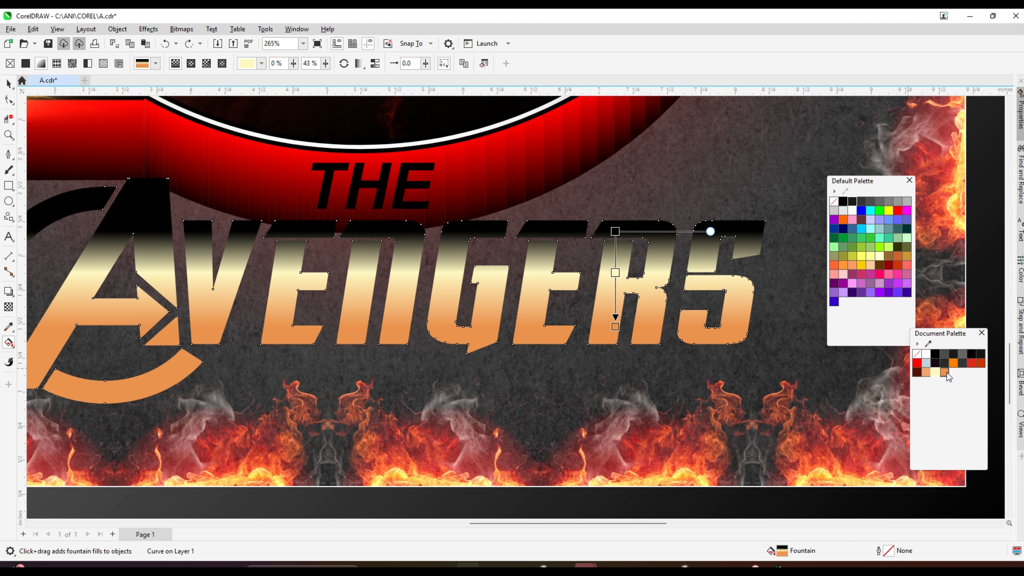
drag(618, 233, 616, 231)
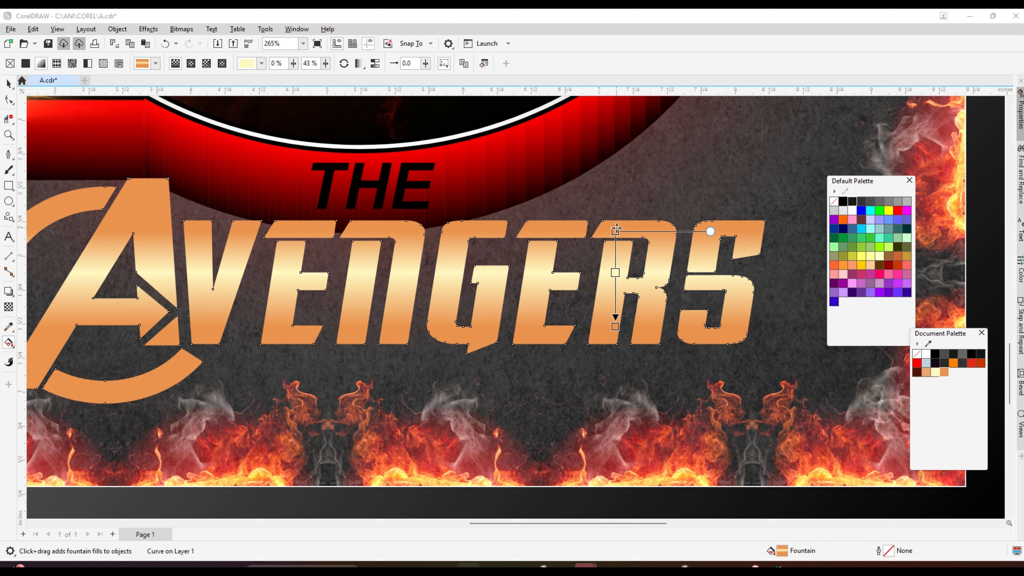
Move the cream node down to 56% and extend the AVENGERS gradient to the top and bottom edges of the letters.
drag(616, 283, 616, 284)
drag(615, 327, 615, 344)
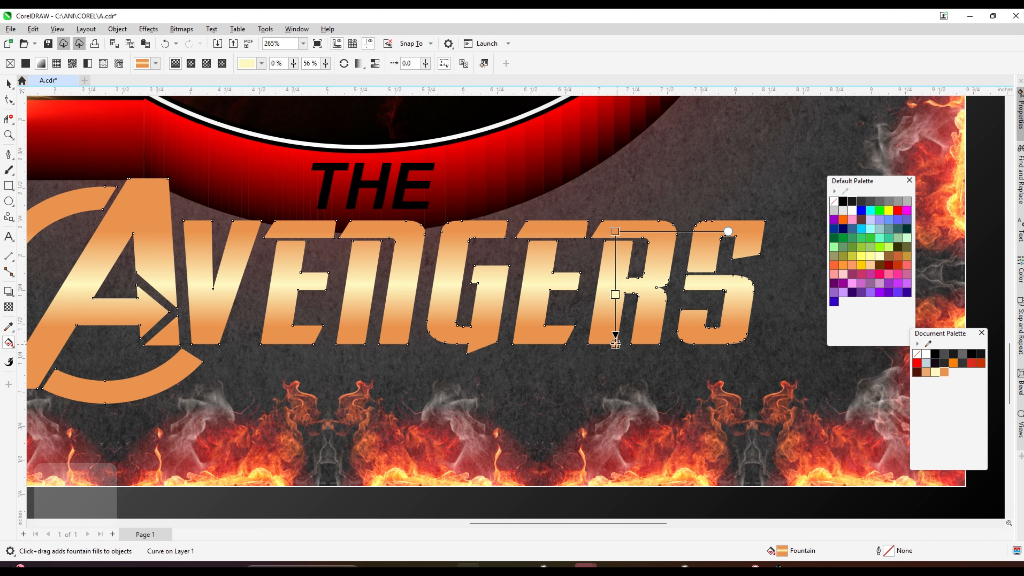
drag(615, 232, 616, 223)
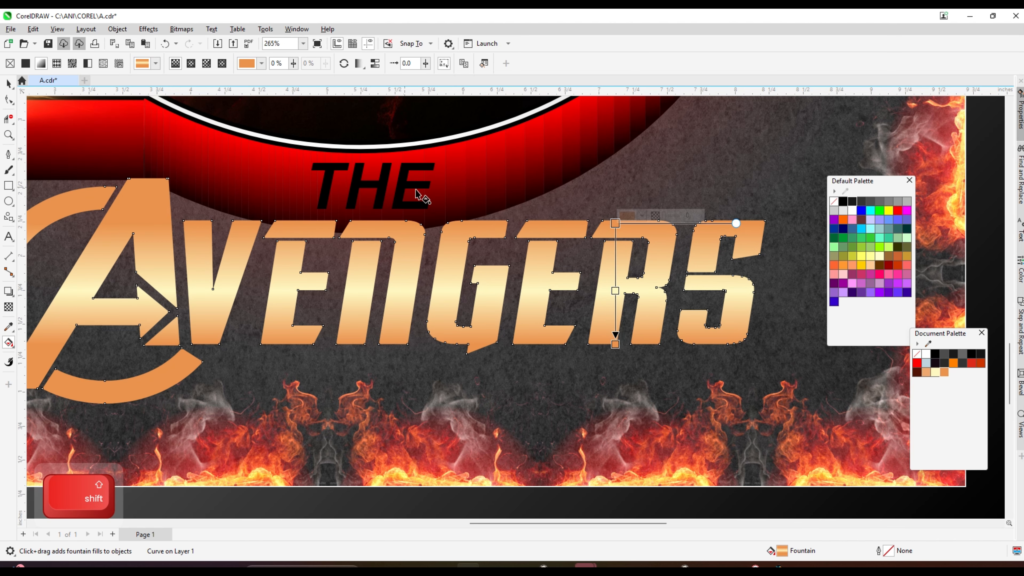
Fill the word THE with a vertical fountain fill from pale cream at the top to orange at the bottom.
scroll(407, 190, up, 4)
drag(404, 159, 403, 254)
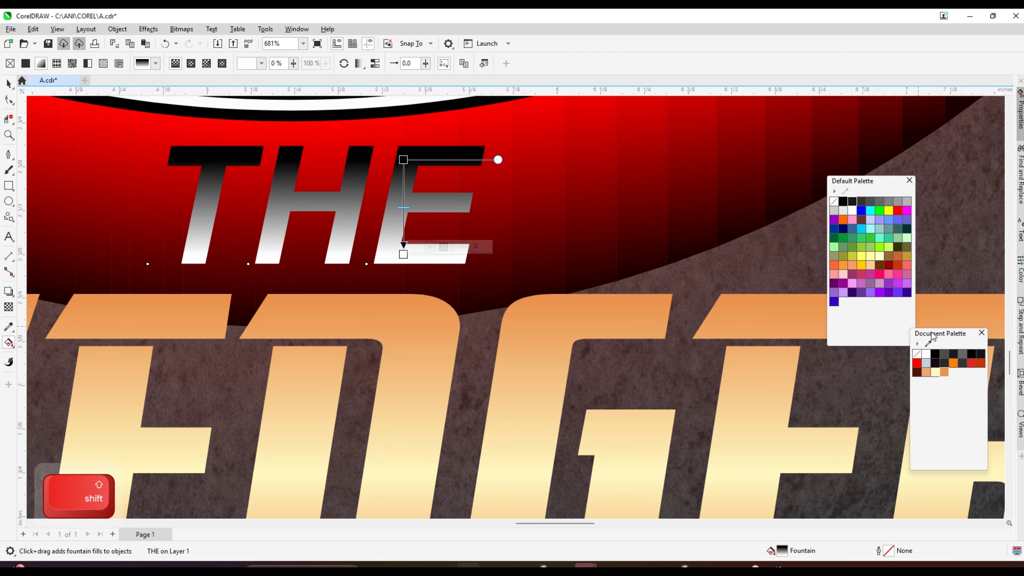
click(945, 372)
drag(935, 372, 477, 177)
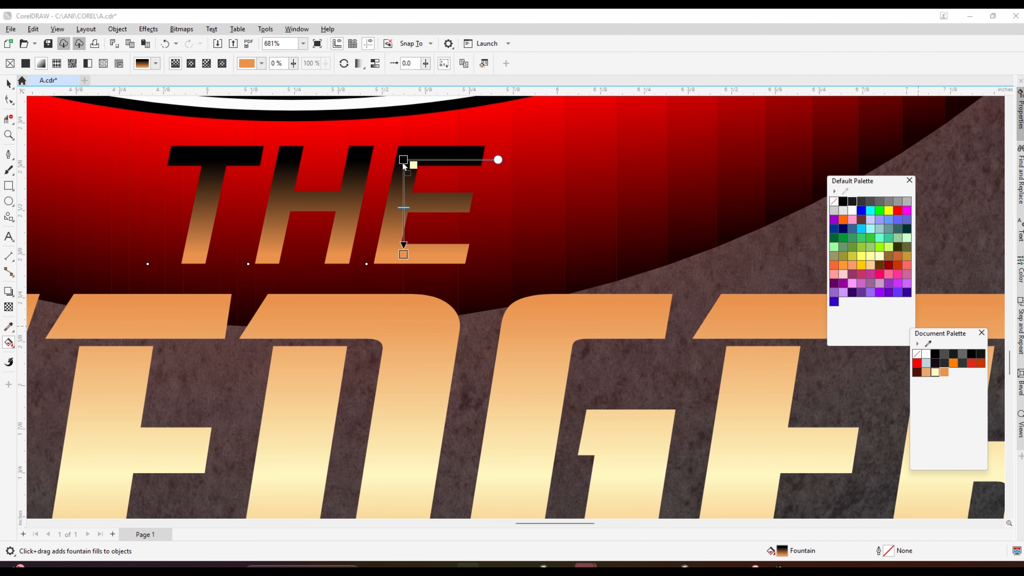
drag(404, 165, 403, 161)
drag(498, 159, 513, 160)
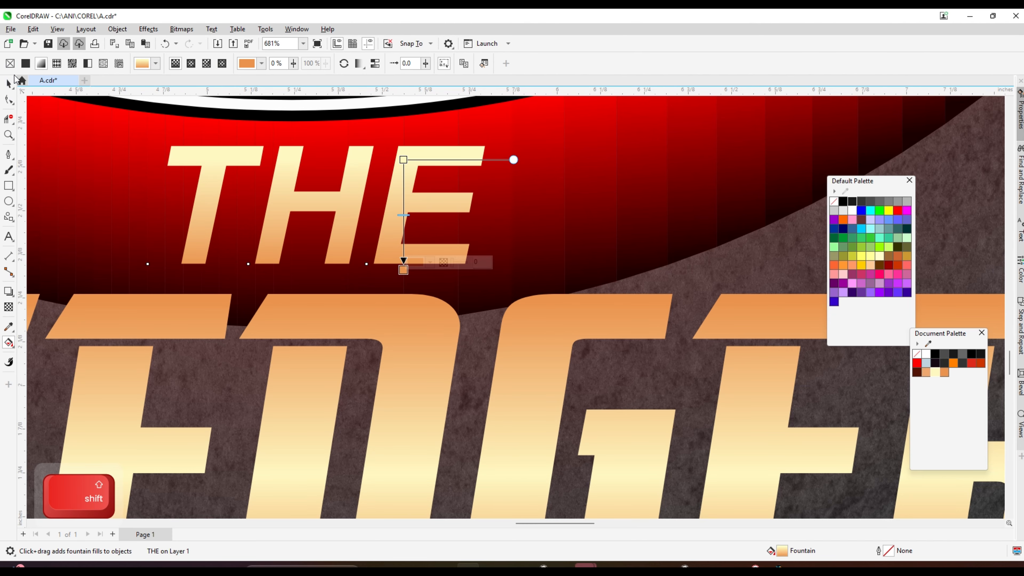
click(9, 84)
scroll(598, 268, down, 6)
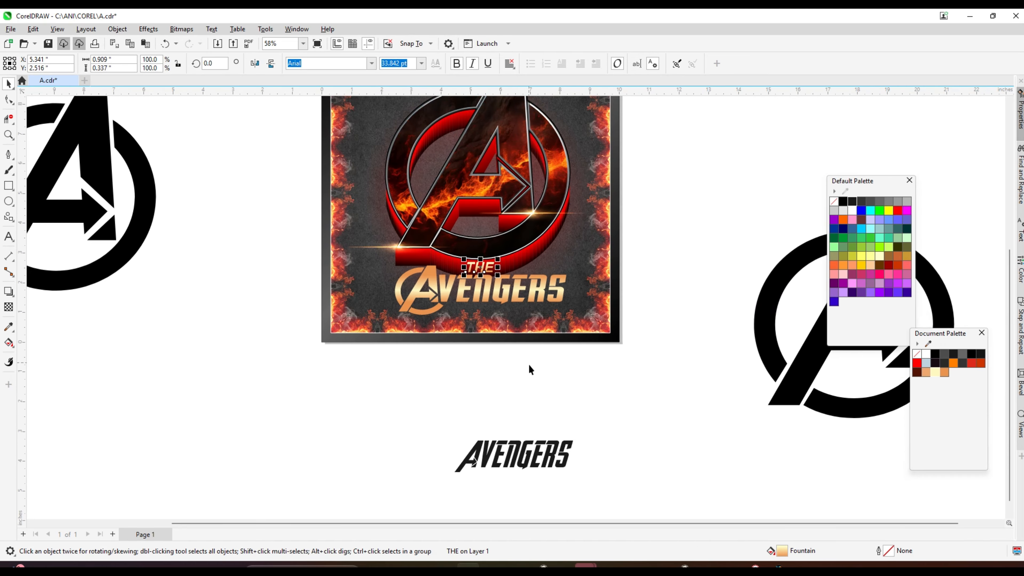
click(529, 365)
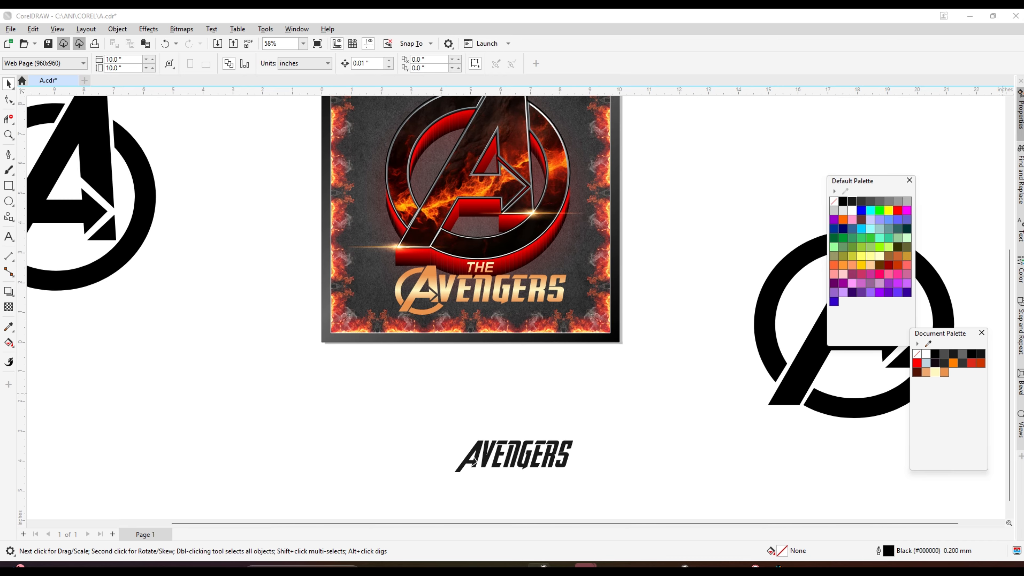
scroll(482, 282, up, 4)
click(494, 279)
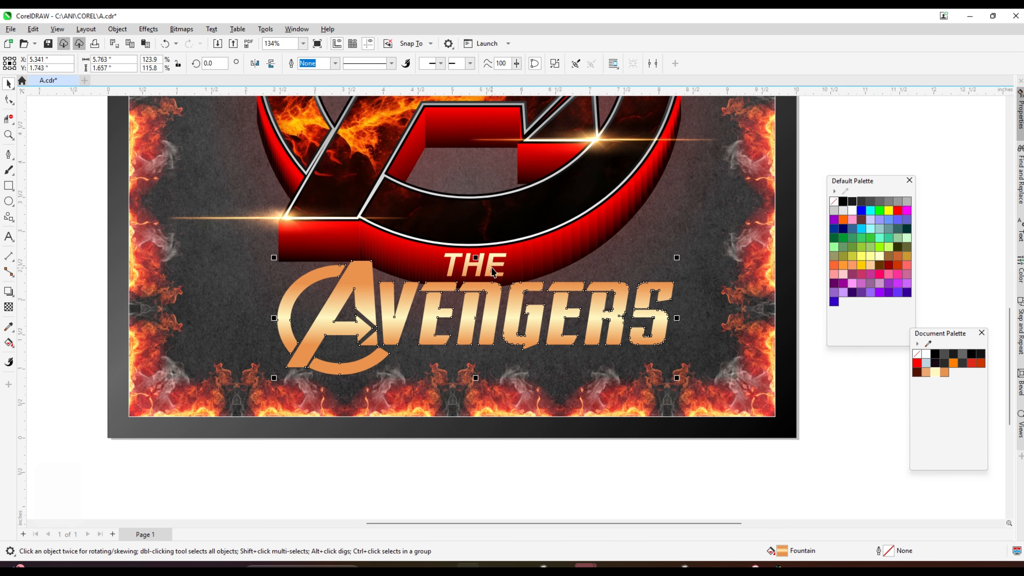
scroll(520, 296, up, 3)
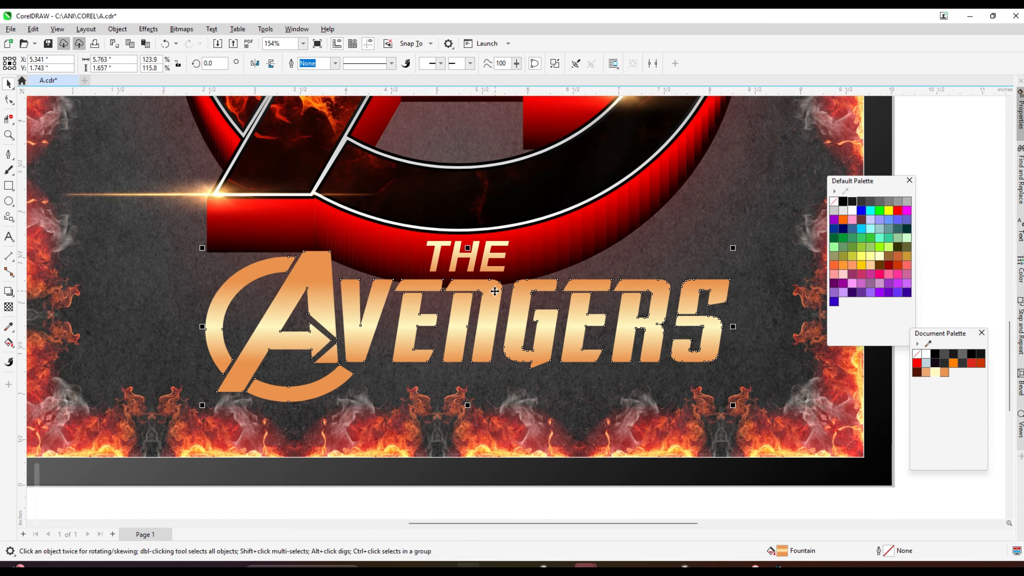
scroll(457, 293, down, 1)
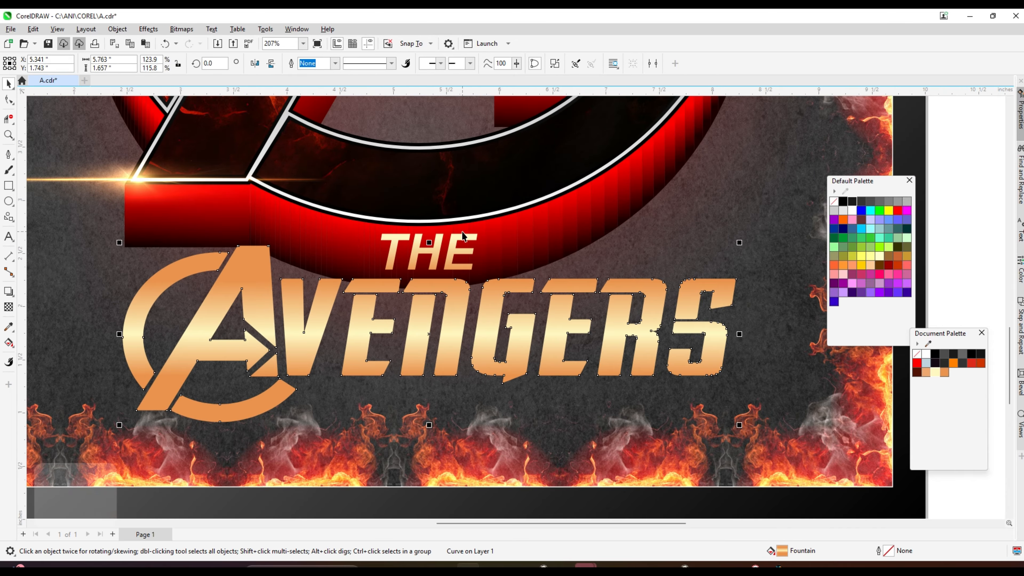
shift+click(453, 245)
scroll(456, 252, down, 3)
click(493, 360)
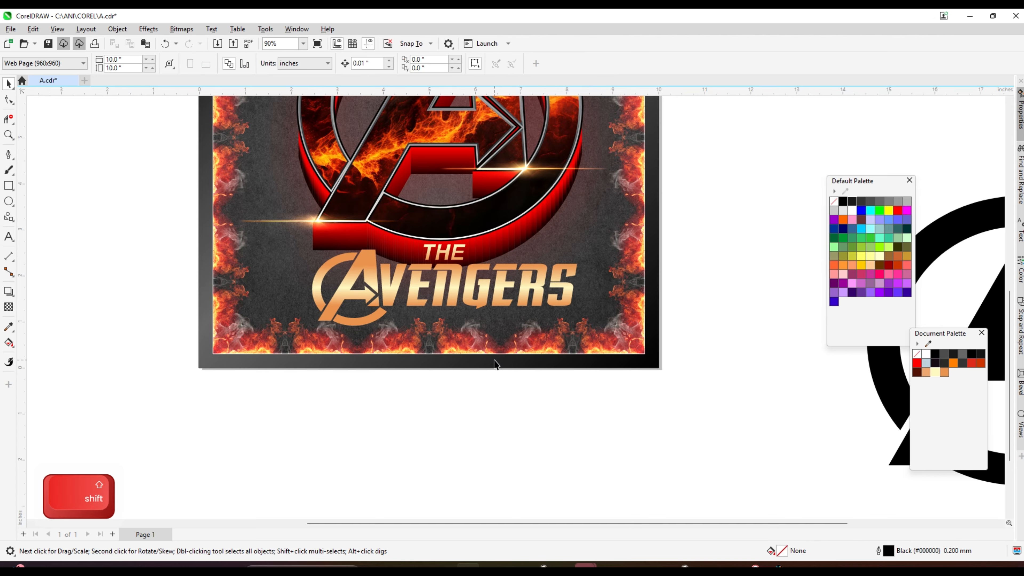
drag(474, 235, 701, 235)
drag(636, 267, 439, 255)
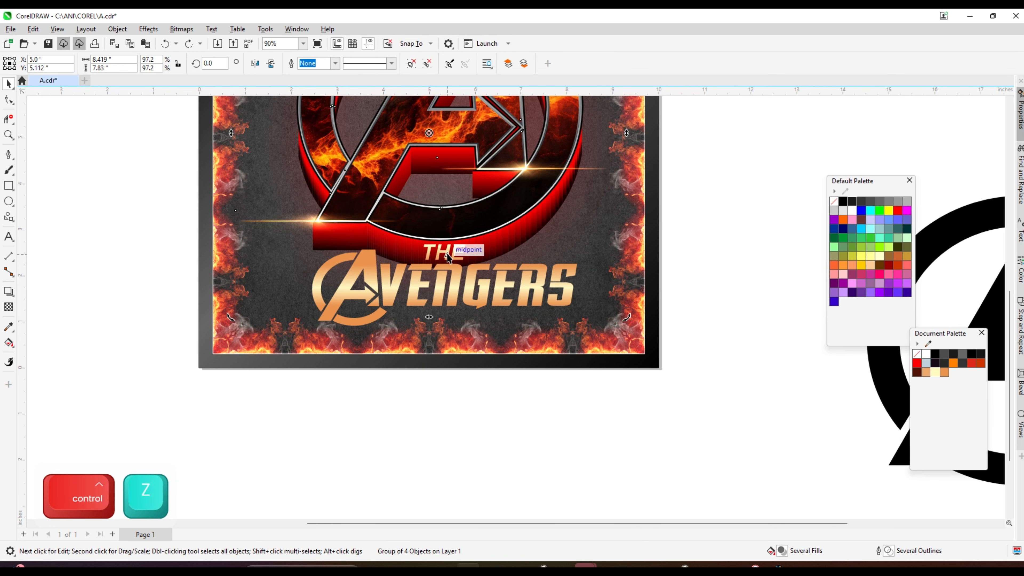
scroll(439, 254, up, 2)
click(421, 257)
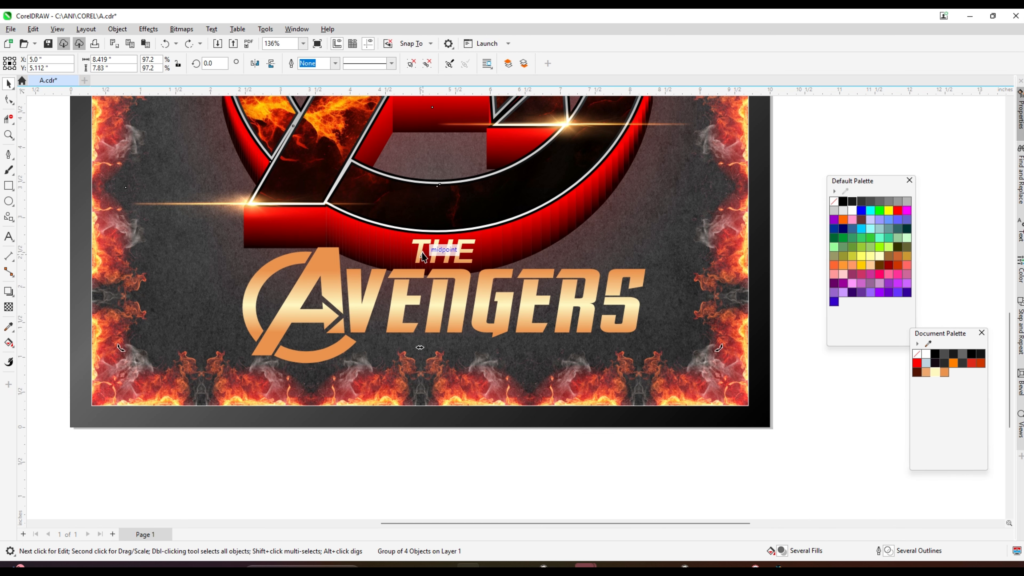
click(459, 384)
click(425, 251)
drag(450, 248, 792, 244)
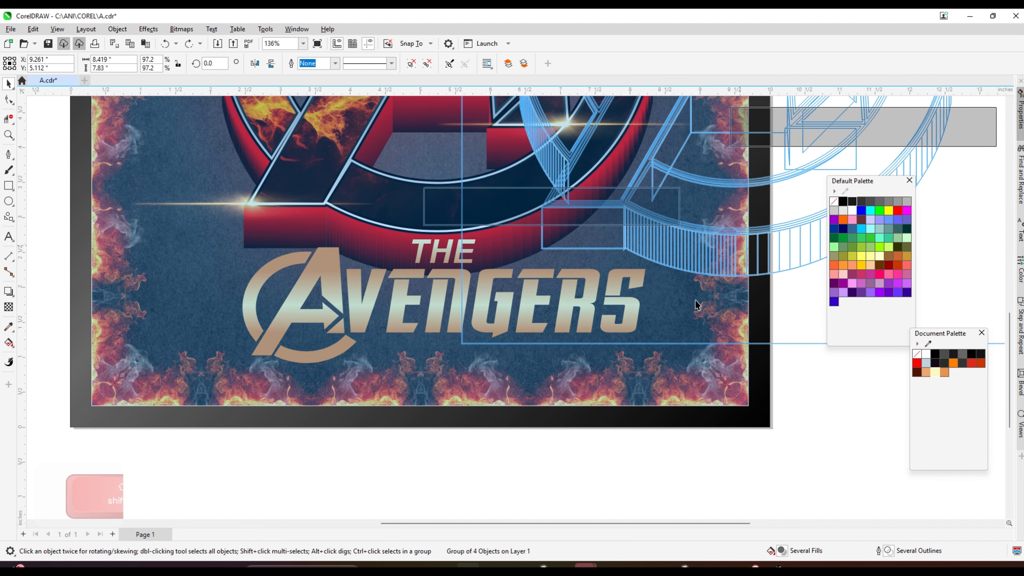
key(ctrl+z)
scroll(426, 353, down, 1)
drag(450, 211, 449, 394)
key(ctrl+z)
Place a curve copy of THE below the poster and group the poster's THE with the AVENGERS title.
drag(441, 276, 410, 504)
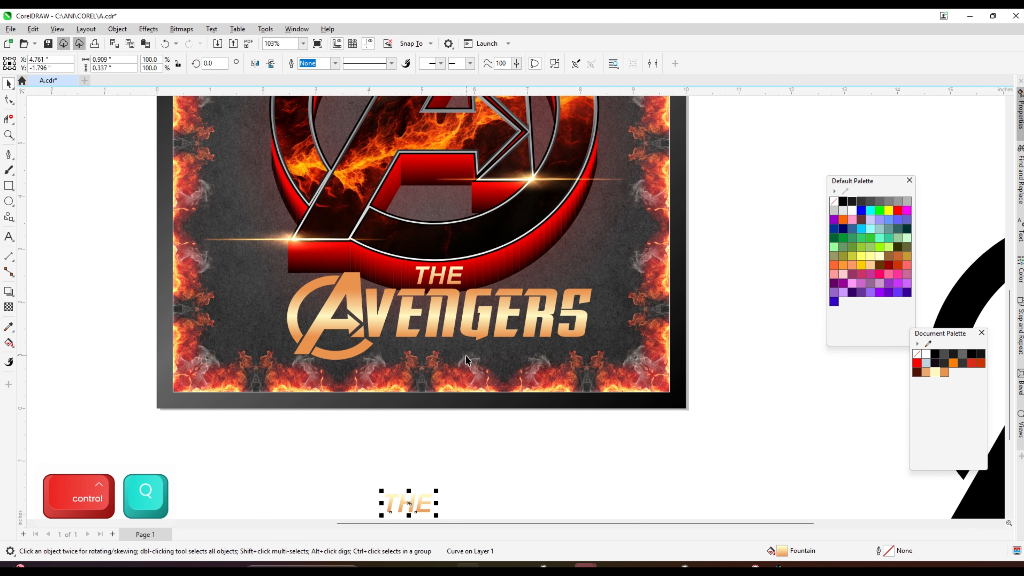
ctrl+click(450, 275)
ctrl+shift+click(450, 308)
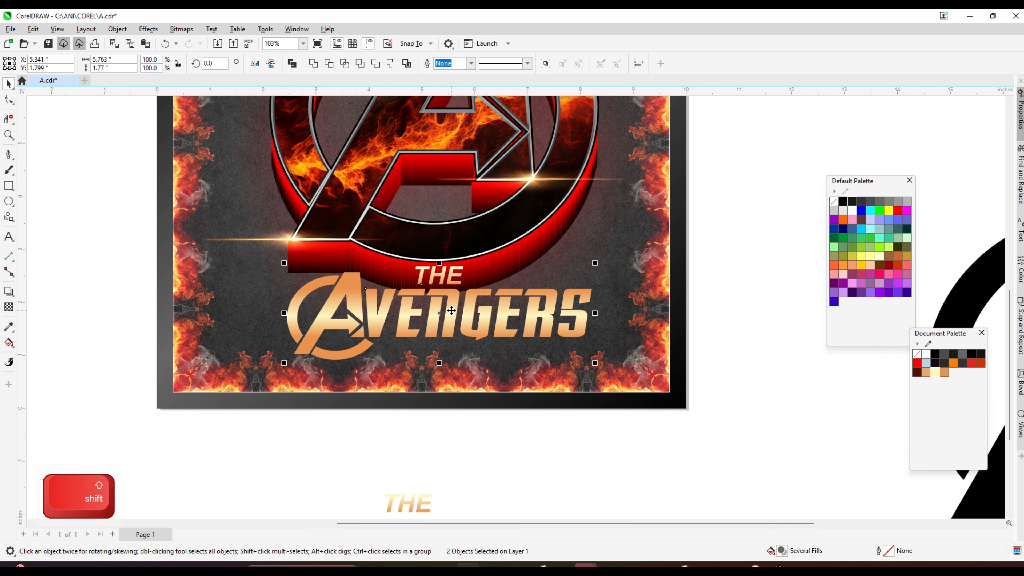
key(ctrl+g)
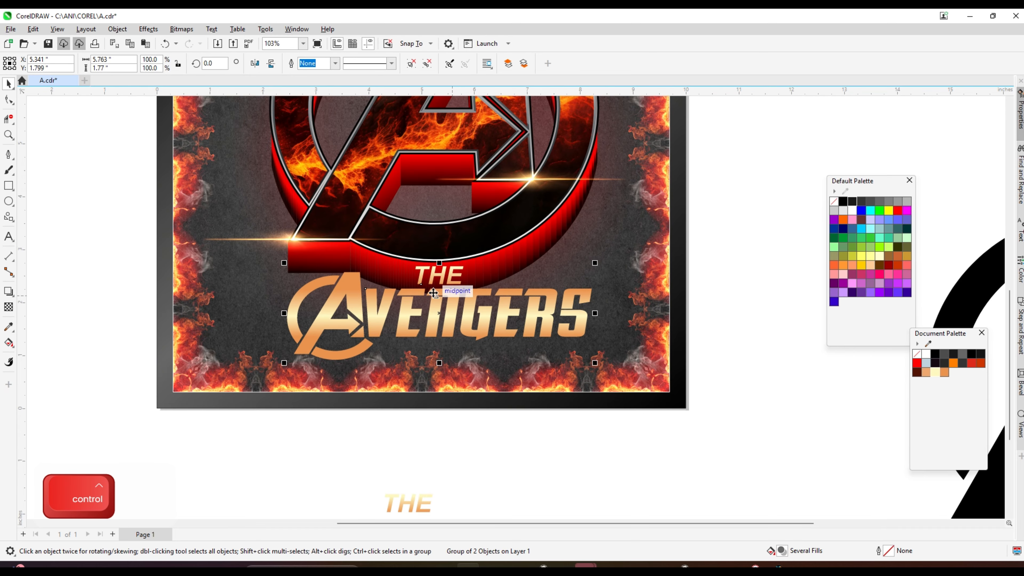
Add a short black block shadow to the THE AVENGERS group, about 0.078 in deep at a direction of about 298°.
scroll(430, 294, up, 3)
click(13, 293)
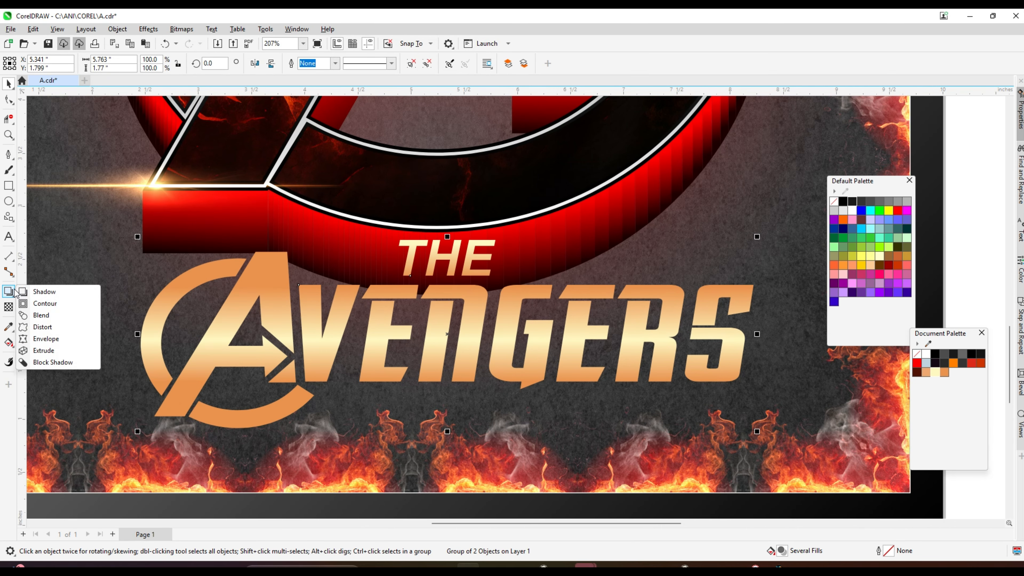
click(52, 362)
scroll(500, 275, down, 1)
scroll(483, 293, up, 2)
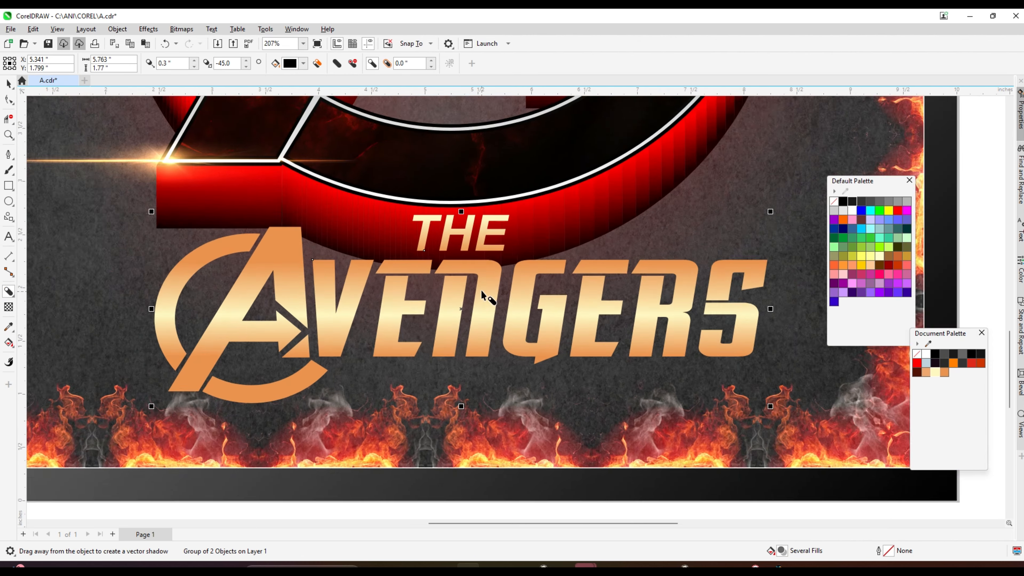
drag(488, 214, 455, 310)
scroll(464, 312, down, 1)
scroll(453, 298, up, 2)
scroll(472, 228, down, 2)
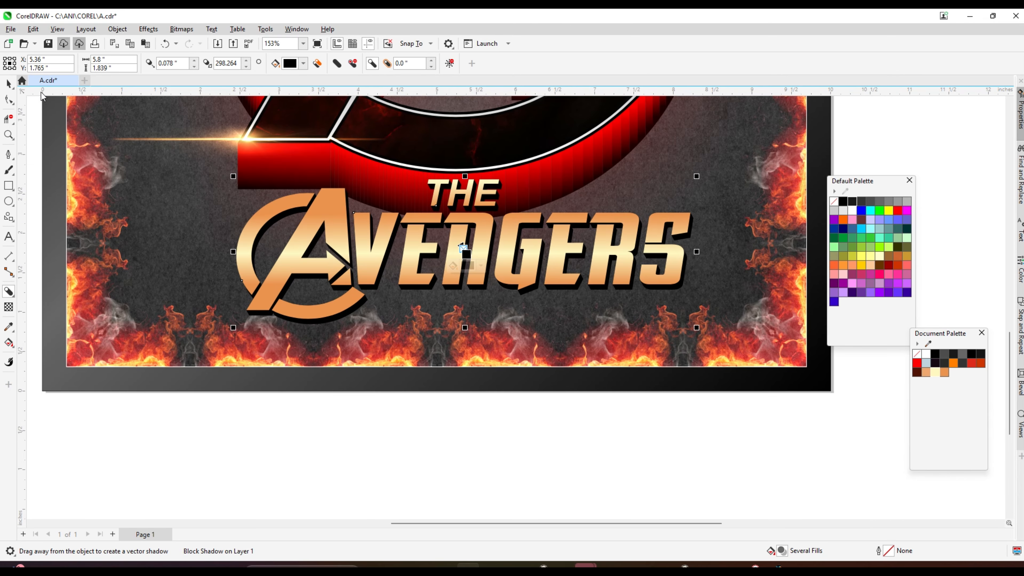
Try the Small Glow and Large Glow shadow presets on the block-shadowed title and undo the glow.
click(9, 84)
click(8, 296)
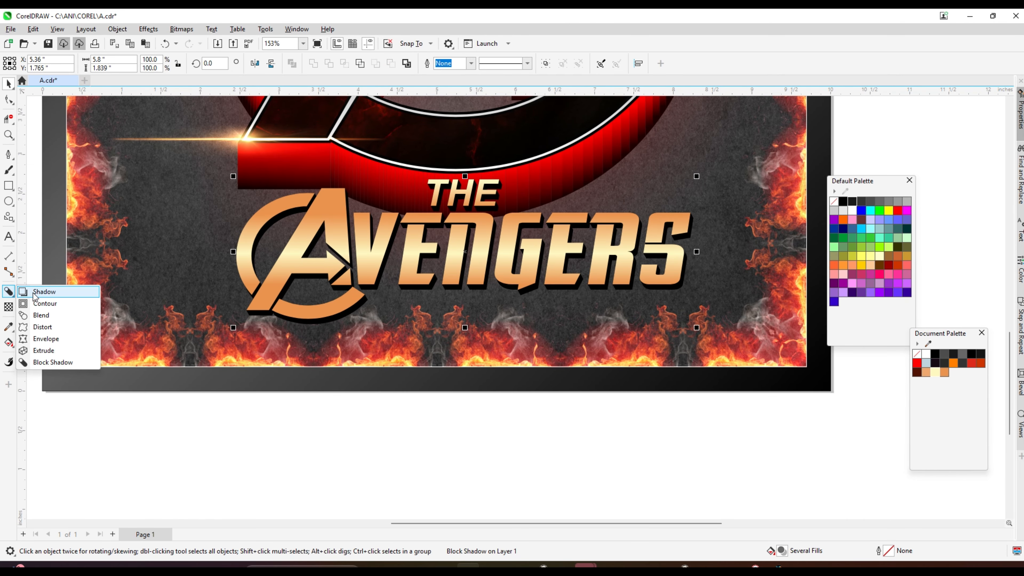
click(36, 291)
click(28, 63)
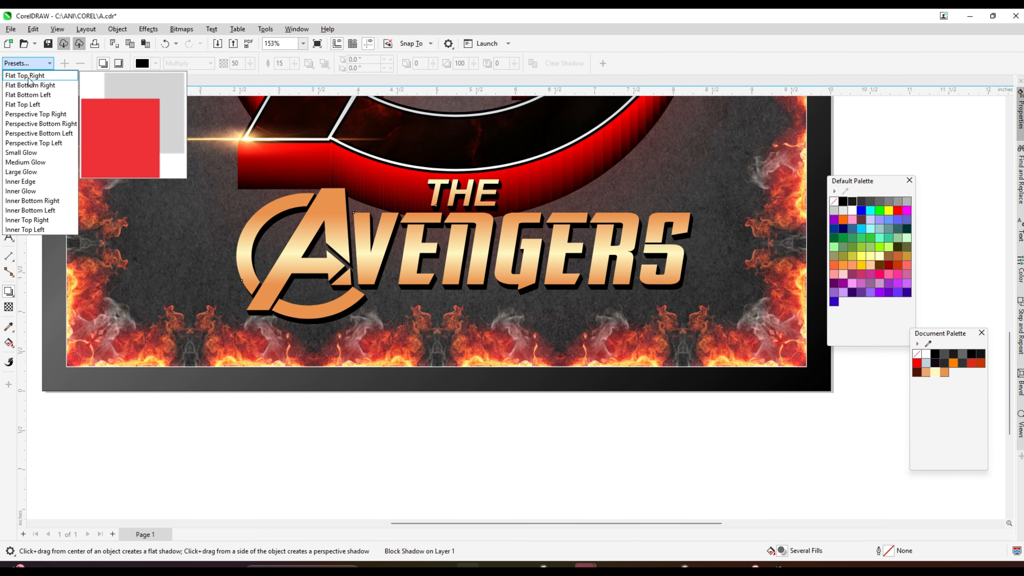
click(31, 152)
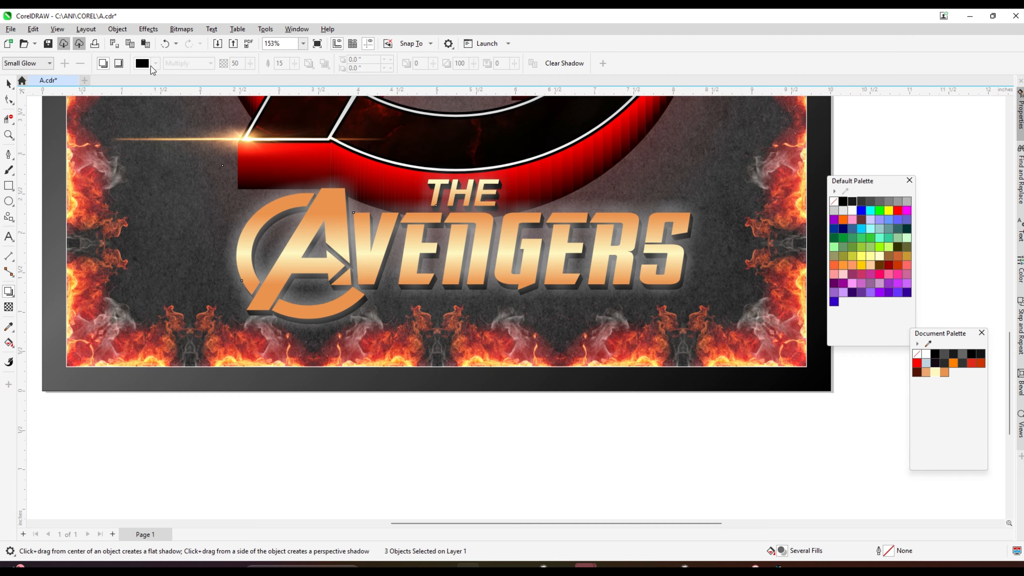
click(48, 63)
click(49, 174)
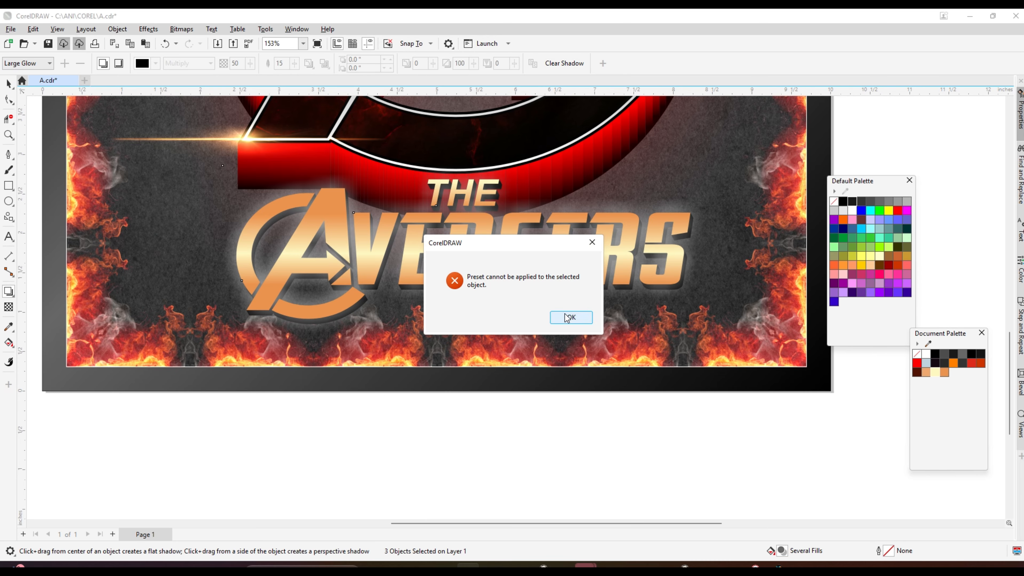
click(568, 318)
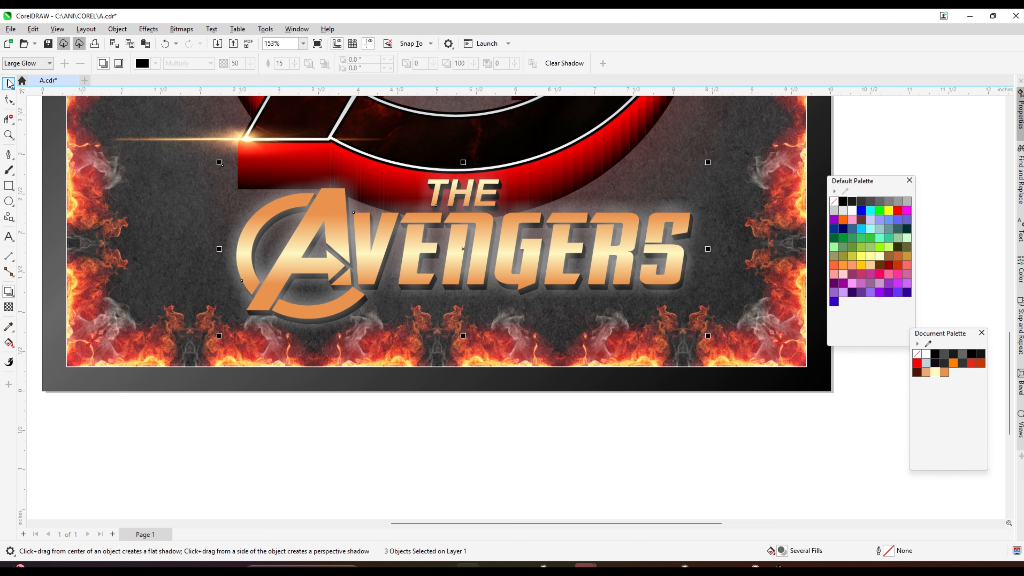
click(8, 83)
key(ctrl+z)
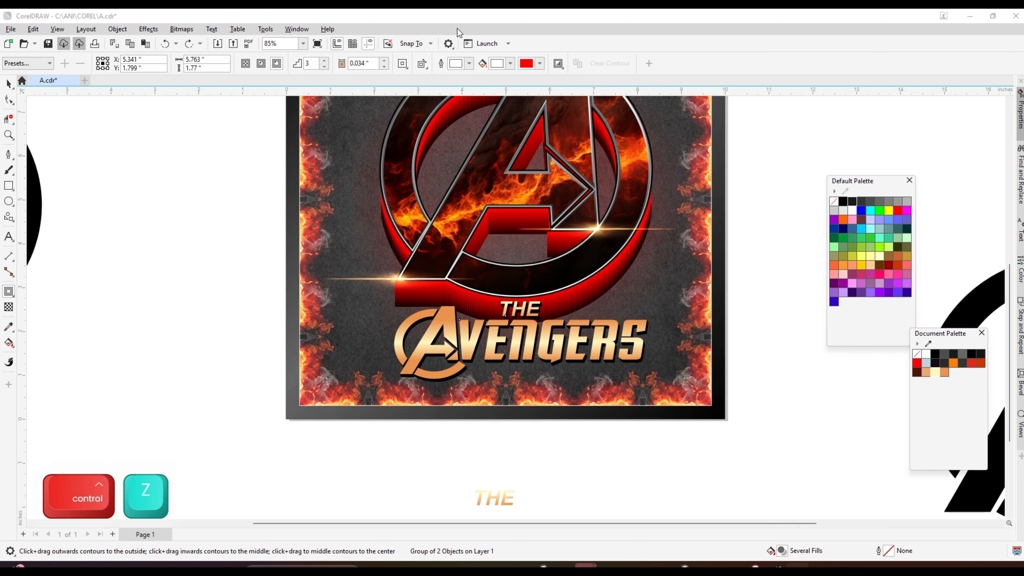
Try to add a three-step contour to the THE AVENGERS title with offsets of about 0.295 in and 0.271 in.
scroll(524, 348, up, 3)
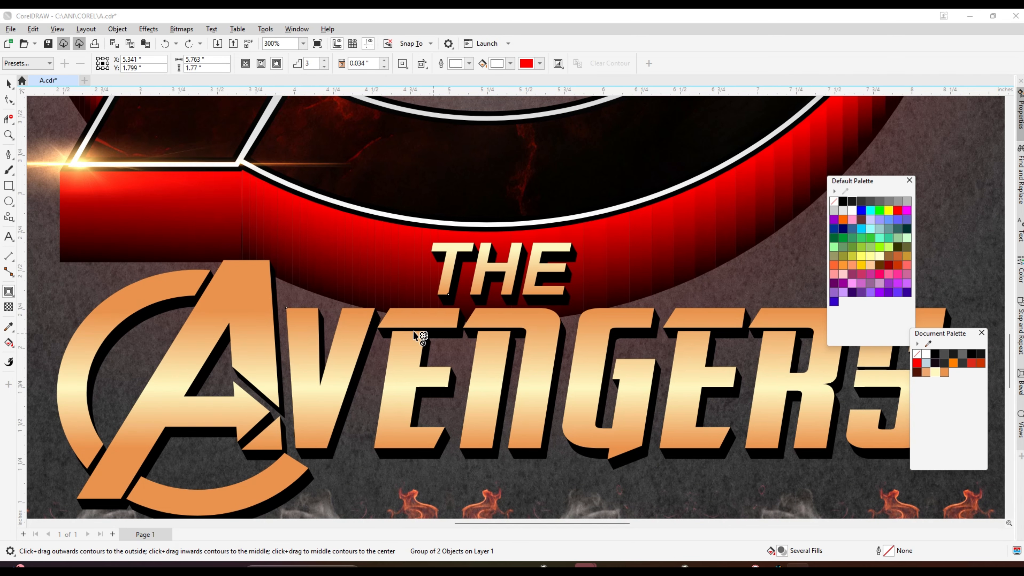
click(12, 291)
click(45, 303)
scroll(541, 325, up, 2)
drag(541, 325, 542, 394)
click(542, 322)
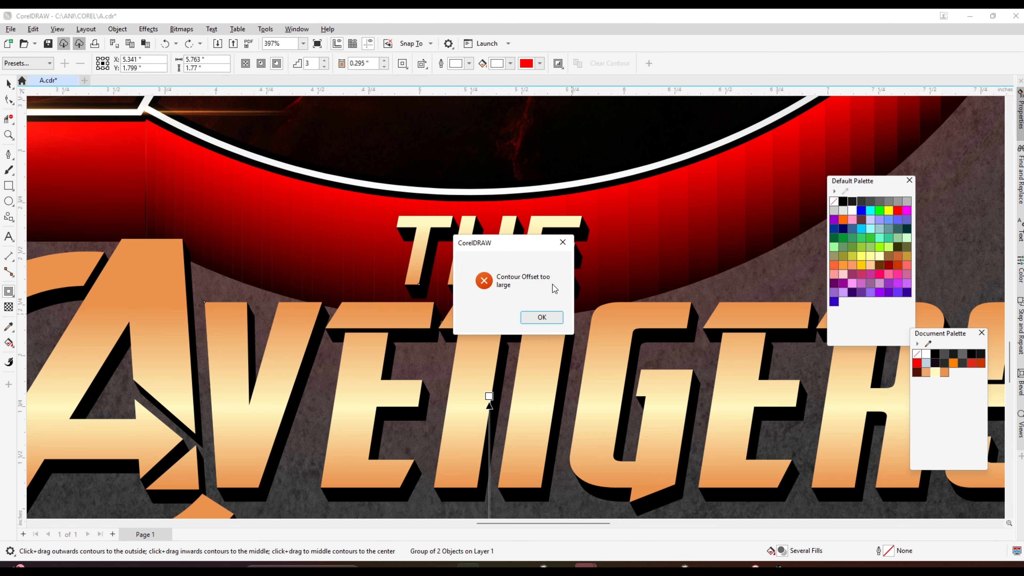
click(540, 316)
scroll(540, 313, down, 6)
drag(452, 337, 516, 340)
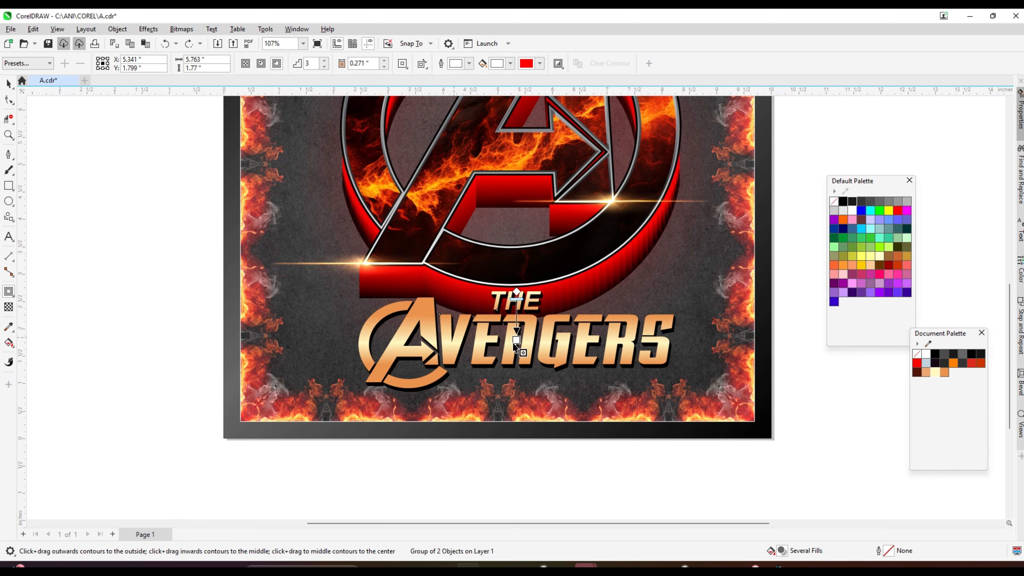
click(531, 321)
click(8, 84)
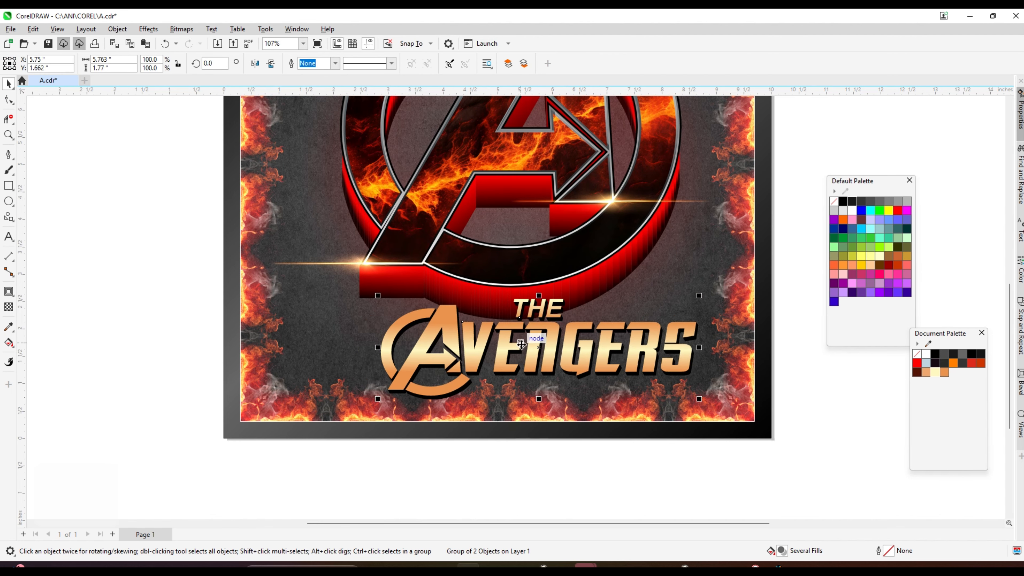
Add a one-step inside contour with a red fill to the poster's THE AVENGERS title, offset about 0.098 in.
click(523, 331)
key(shift+F2)
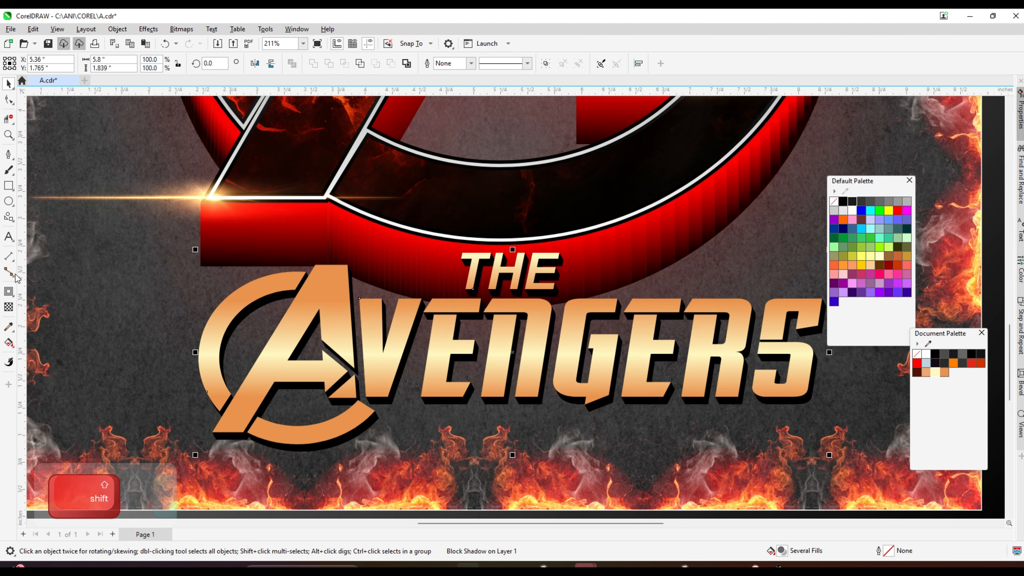
click(8, 292)
scroll(472, 348, up, 2)
click(440, 349)
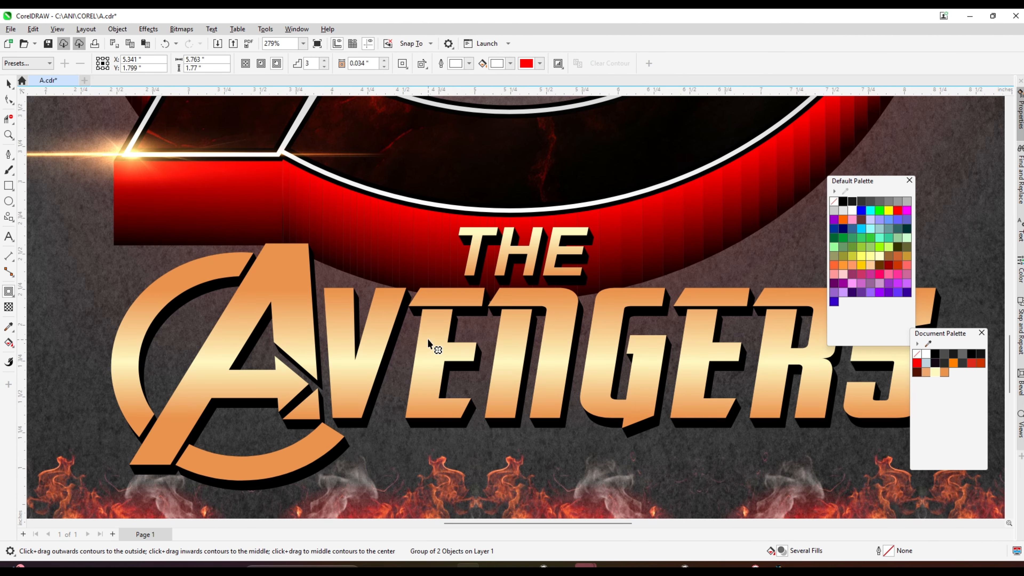
drag(427, 339, 347, 167)
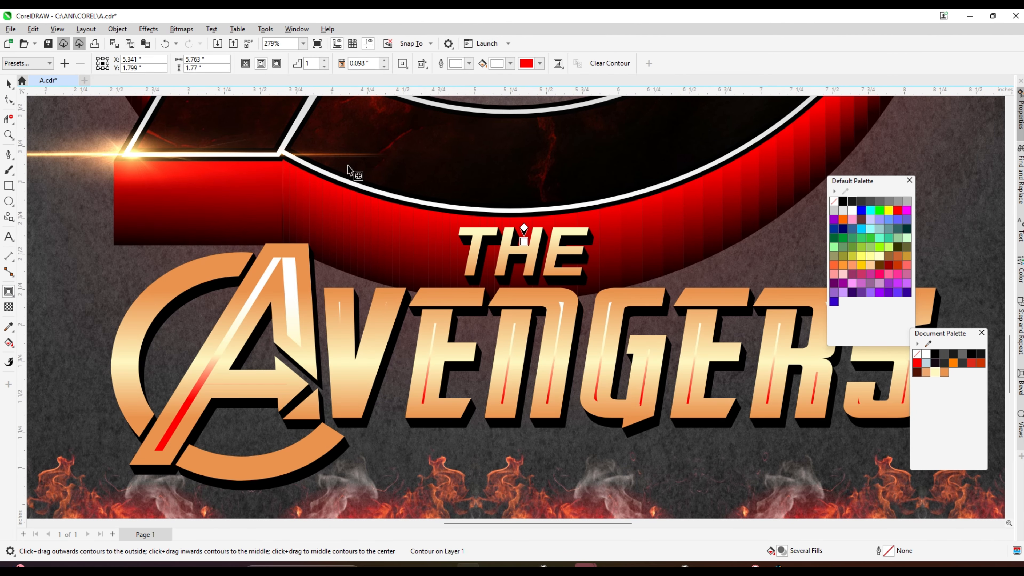
Reduce the title contour's offset to 0.018 in.
click(385, 67)
click(385, 68)
click(385, 68)
click(385, 68)
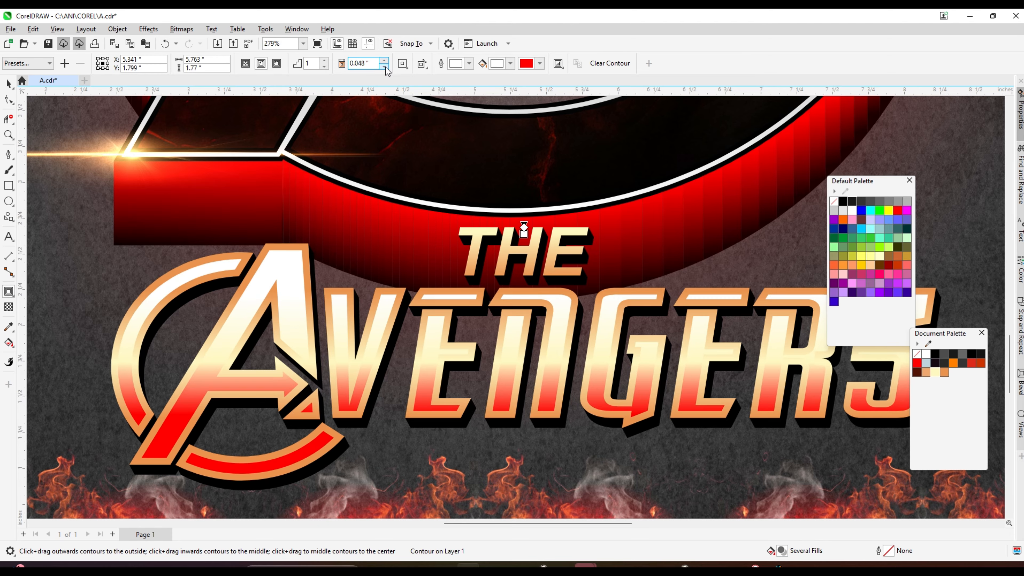
click(385, 67)
click(385, 67)
click(385, 68)
scroll(457, 283, down, 3)
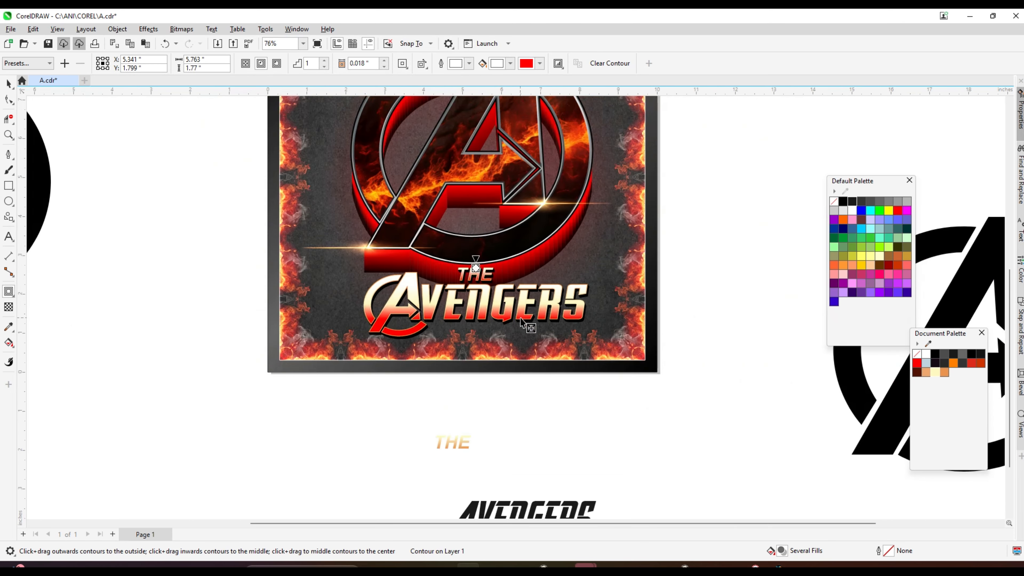
scroll(426, 236, up, 2)
Try a perspective drop shadow on the grouped poster artwork, cast diagonally behind the title.
click(9, 84)
scroll(529, 306, up, 2)
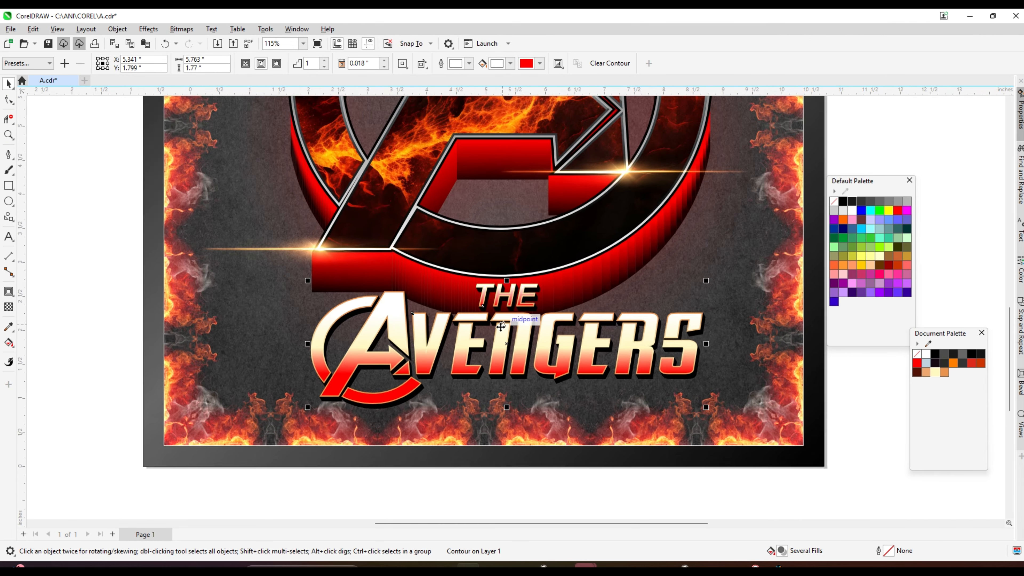
click(9, 294)
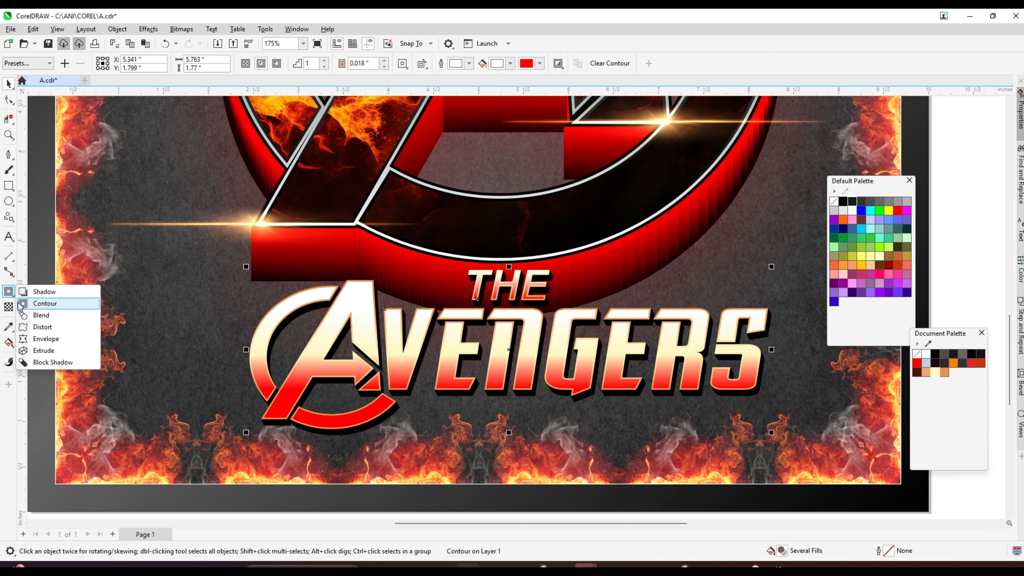
click(461, 34)
click(10, 296)
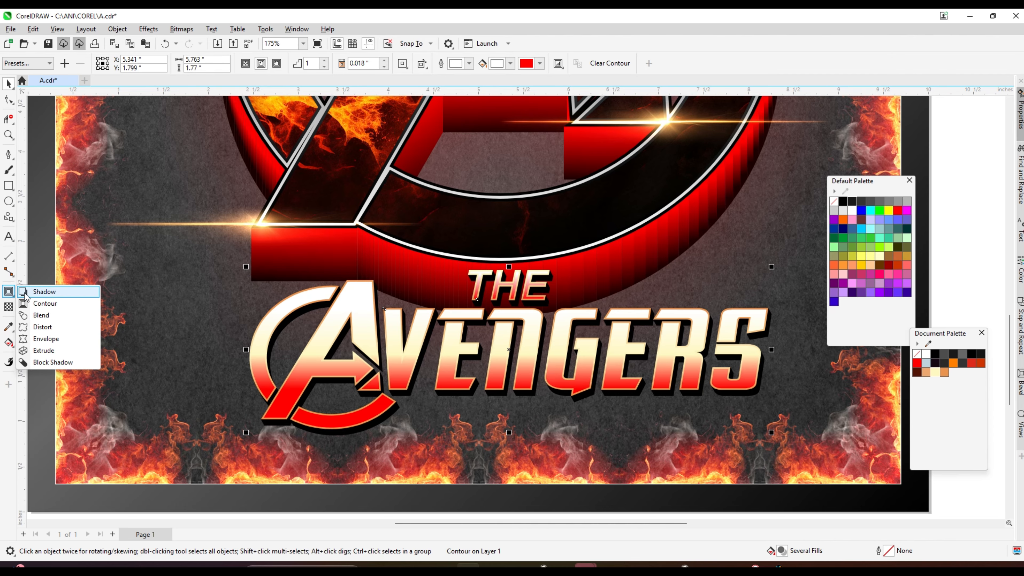
click(38, 290)
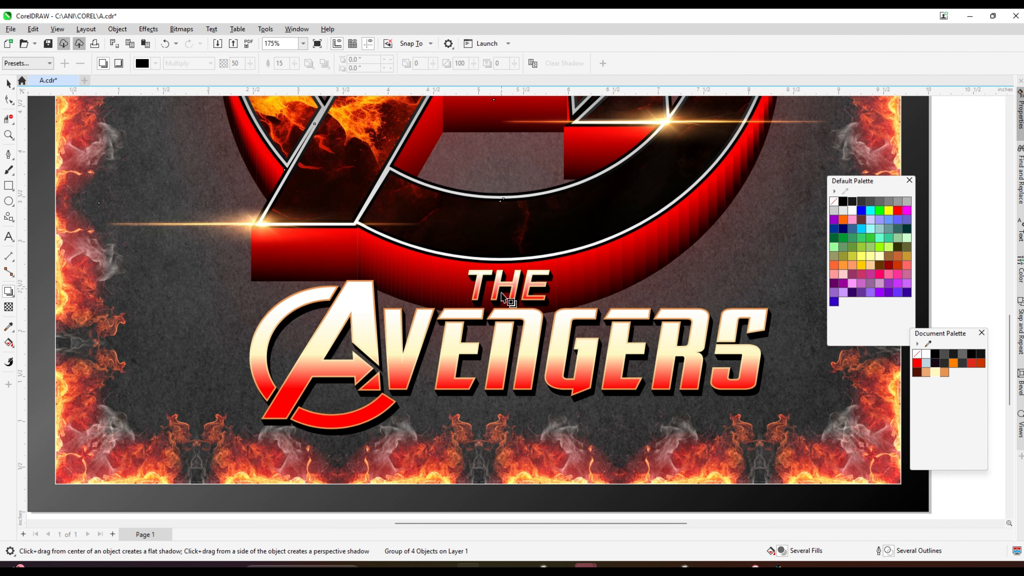
drag(479, 403, 592, 283)
scroll(411, 226, down, 2)
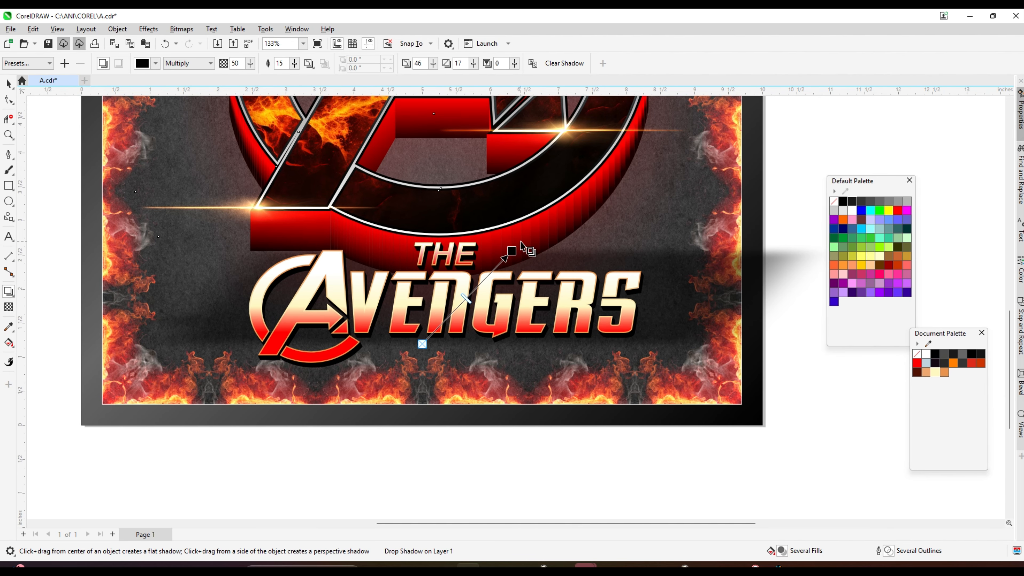
Set the drop shadow's merge mode to Normal and its colour to red from the RGB palette.
click(181, 69)
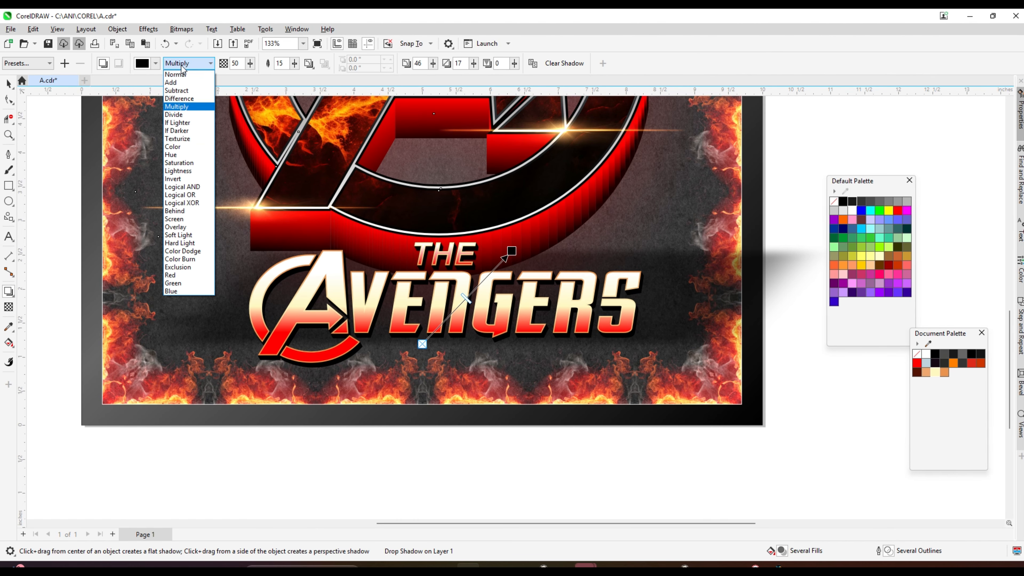
click(185, 79)
click(155, 63)
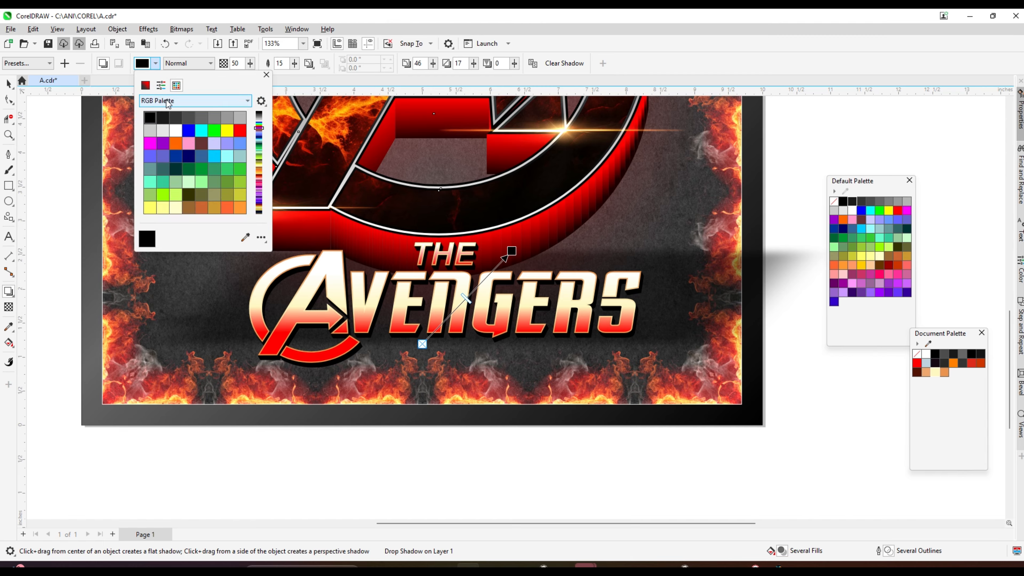
click(240, 131)
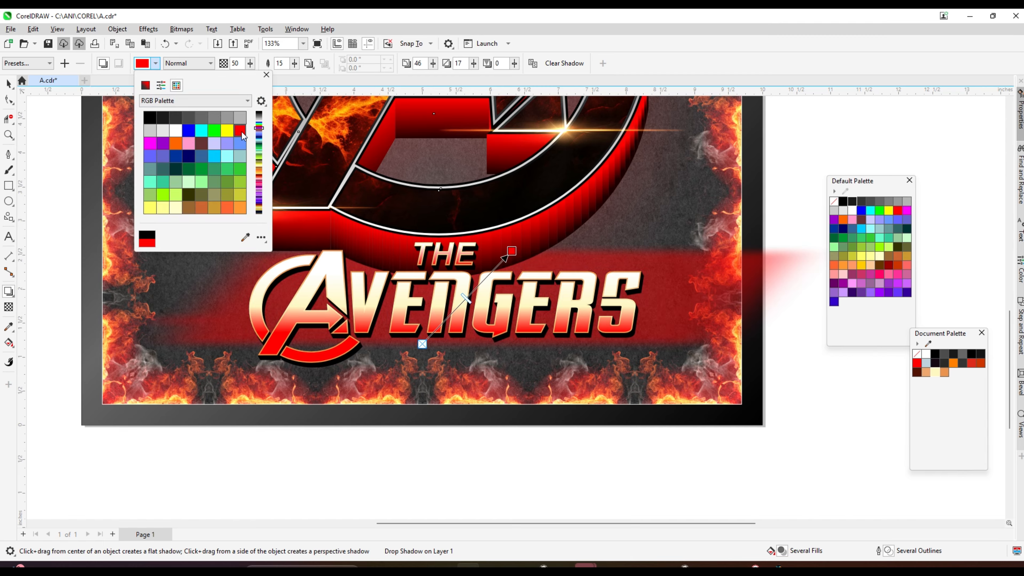
Try the Small Glow shadow preset on the poster artwork with Normal merge mode and RGB red.
click(40, 62)
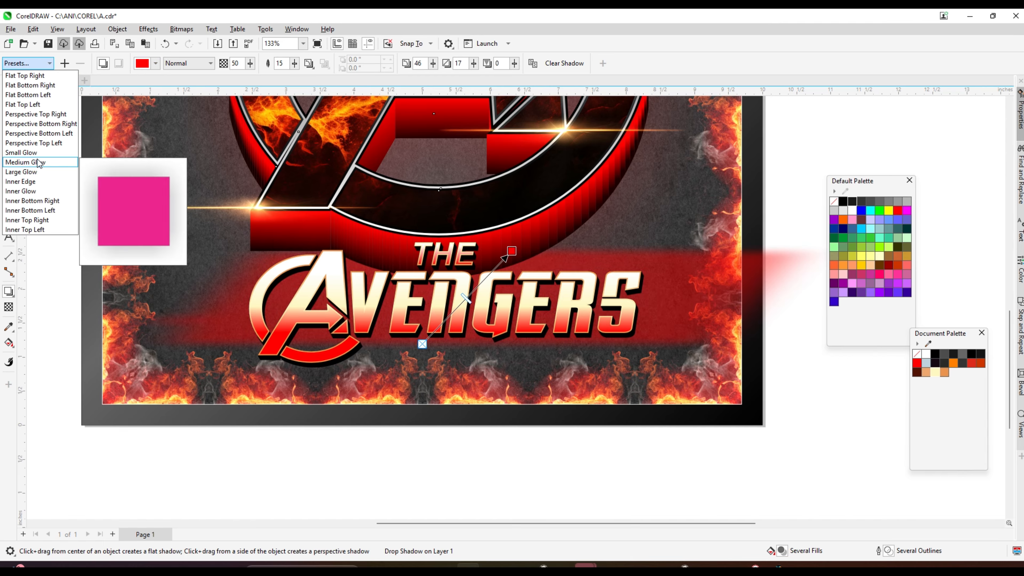
click(28, 152)
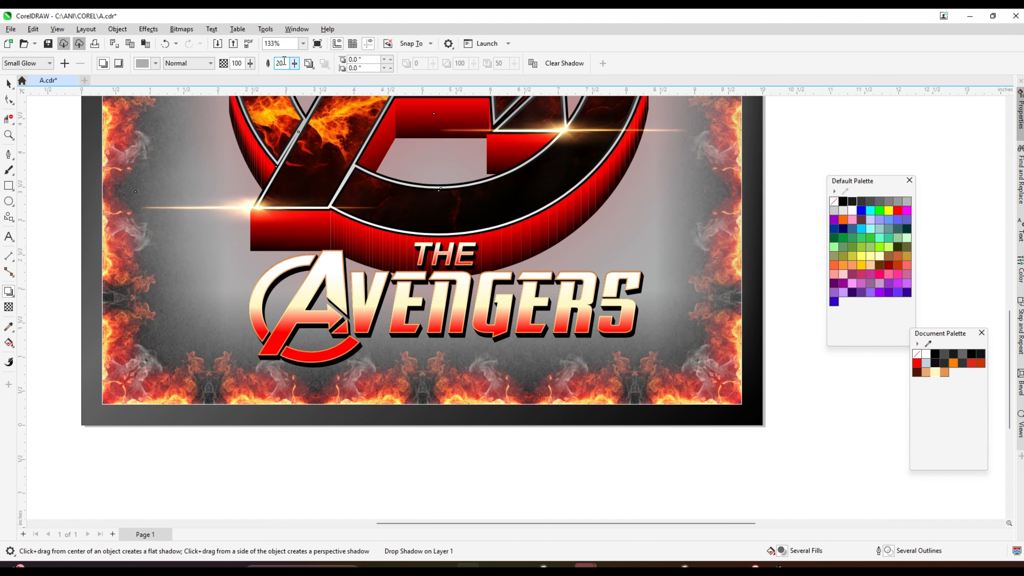
click(191, 65)
click(183, 74)
click(156, 66)
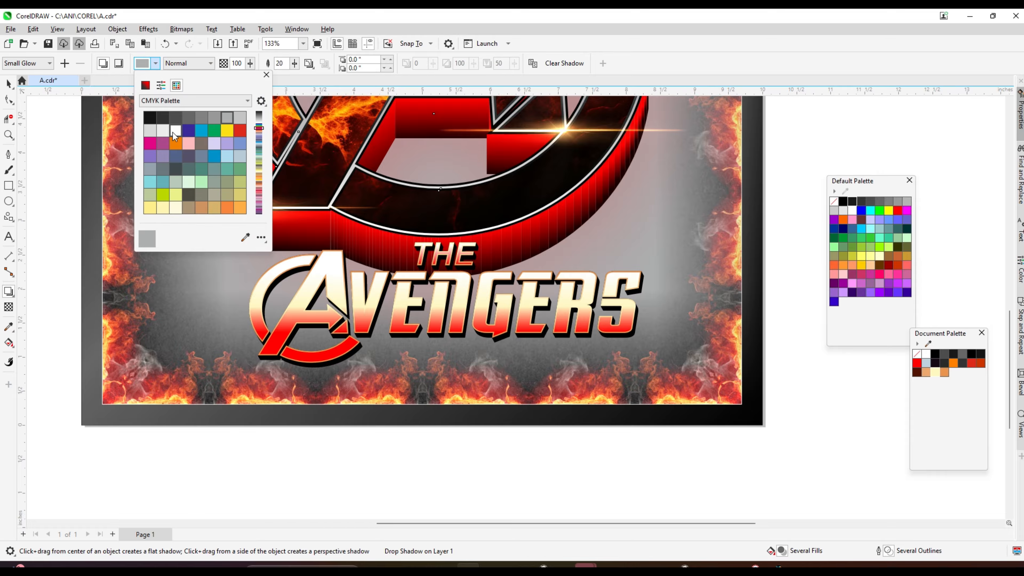
click(247, 101)
click(176, 209)
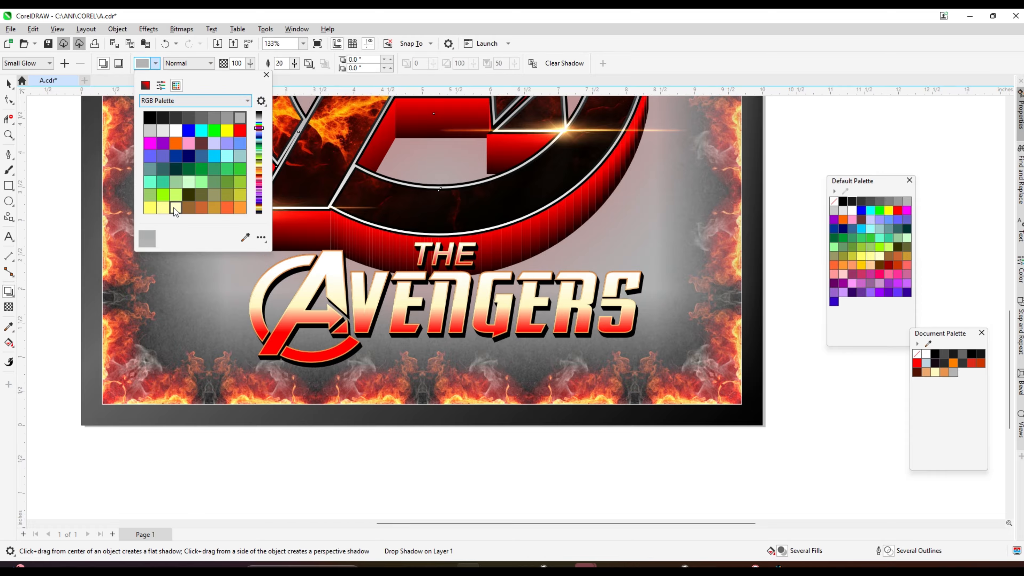
click(238, 131)
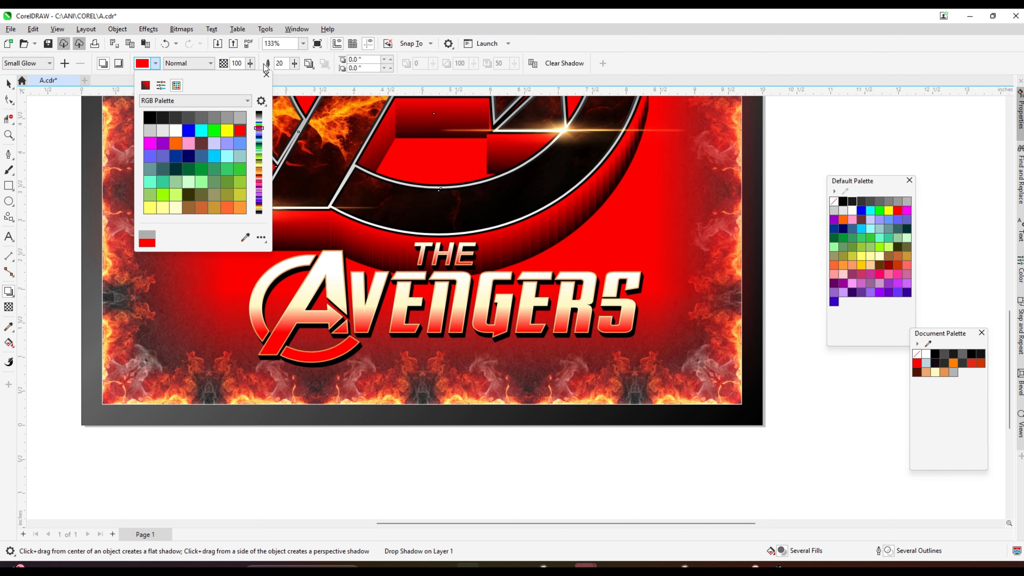
Undo the red glow and the drop shadow on the poster artwork, along with the accidental title move.
click(296, 66)
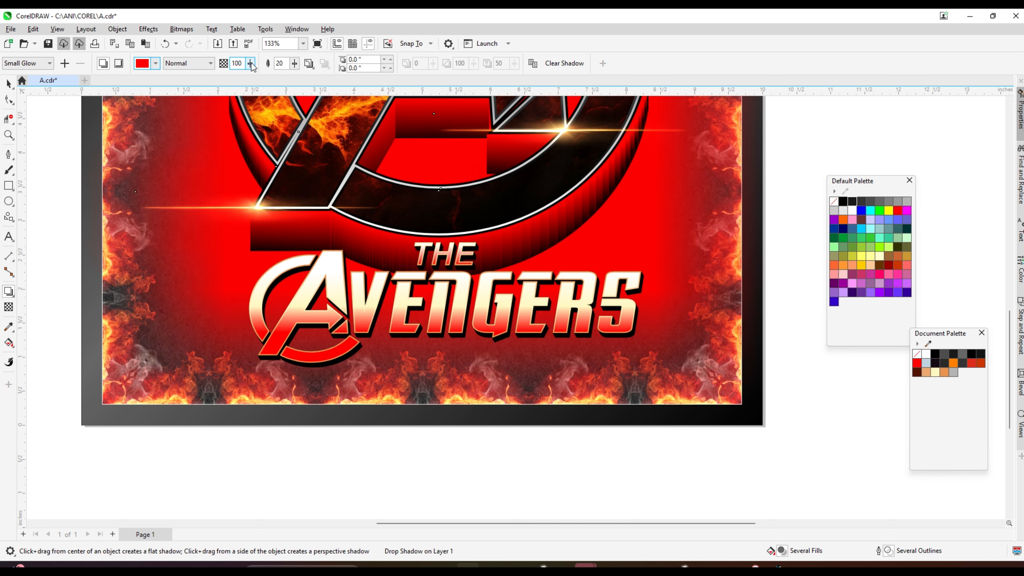
click(251, 64)
scroll(435, 315, down, 4)
scroll(459, 261, up, 1)
scroll(443, 327, up, 2)
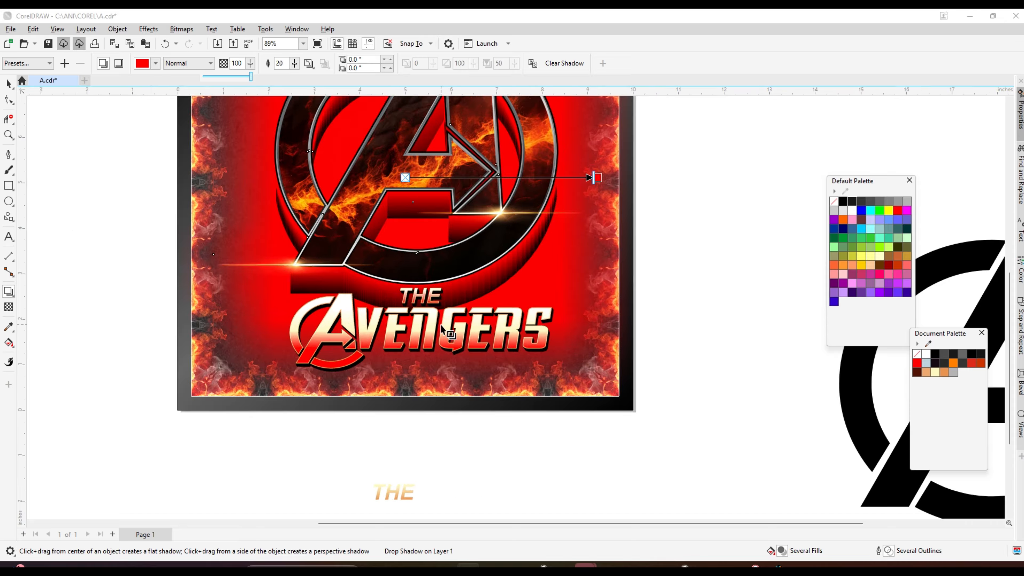
key(ctrl+z)
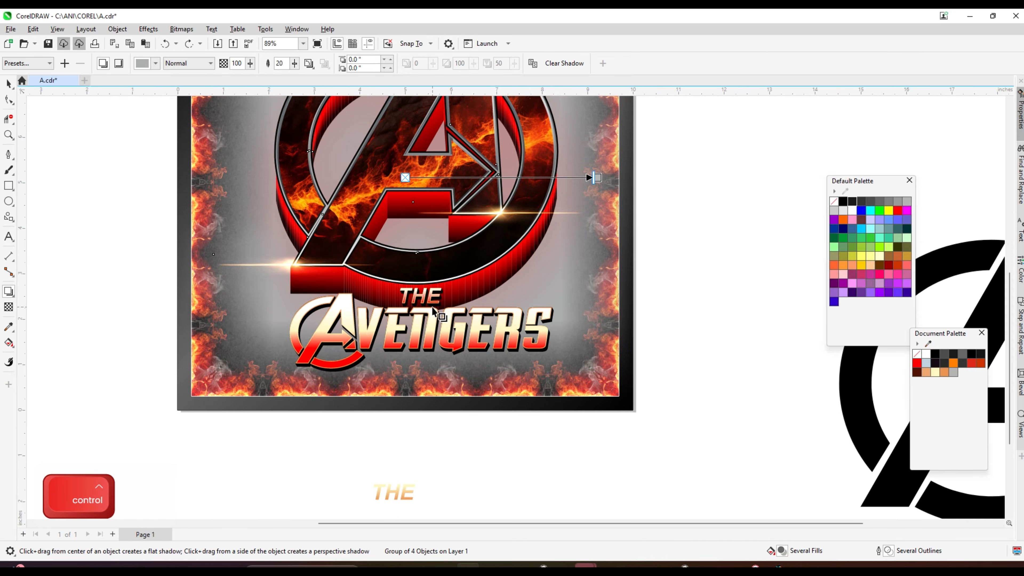
key(ctrl+z)
key(ctrl+z)
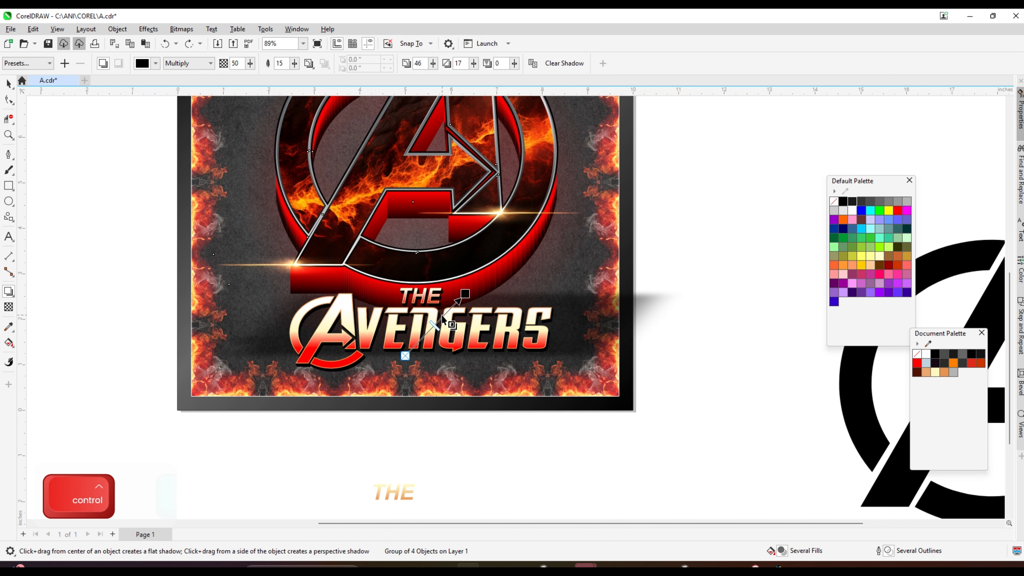
key(ctrl+z)
key(ctrl+z)
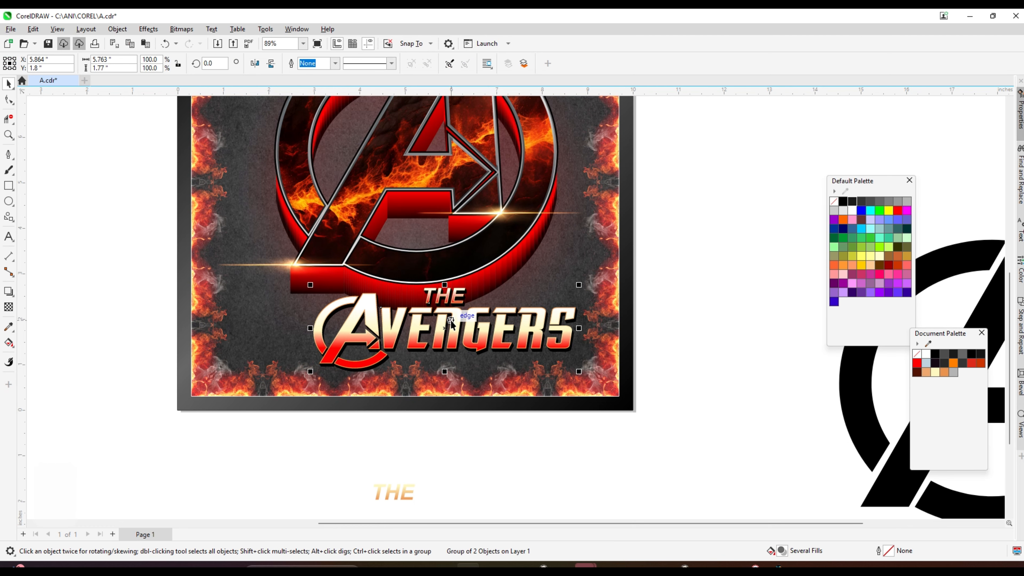
key(ctrl+z)
Place a spare copy of the contoured, block-shadowed title below the poster, keeping the original in place.
scroll(447, 316, down, 3)
drag(446, 317, 445, 429)
scroll(438, 335, up, 3)
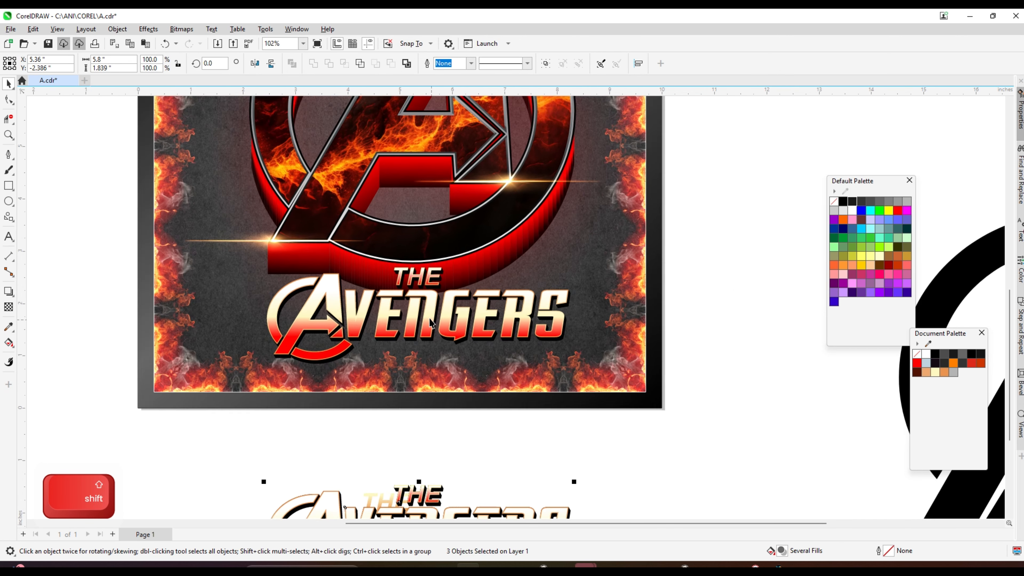
key(ctrl+z)
Convert the poster's title with its contour and block shadow into a 300 dpi RGB bitmap.
click(181, 29)
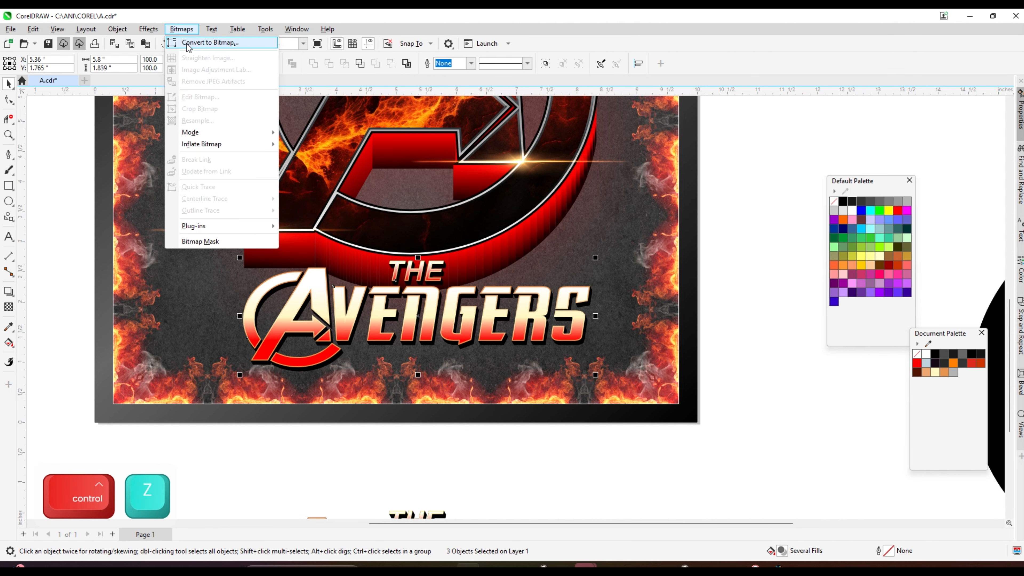
click(205, 39)
click(526, 349)
scroll(417, 317, up, 2)
scroll(417, 317, up, 2)
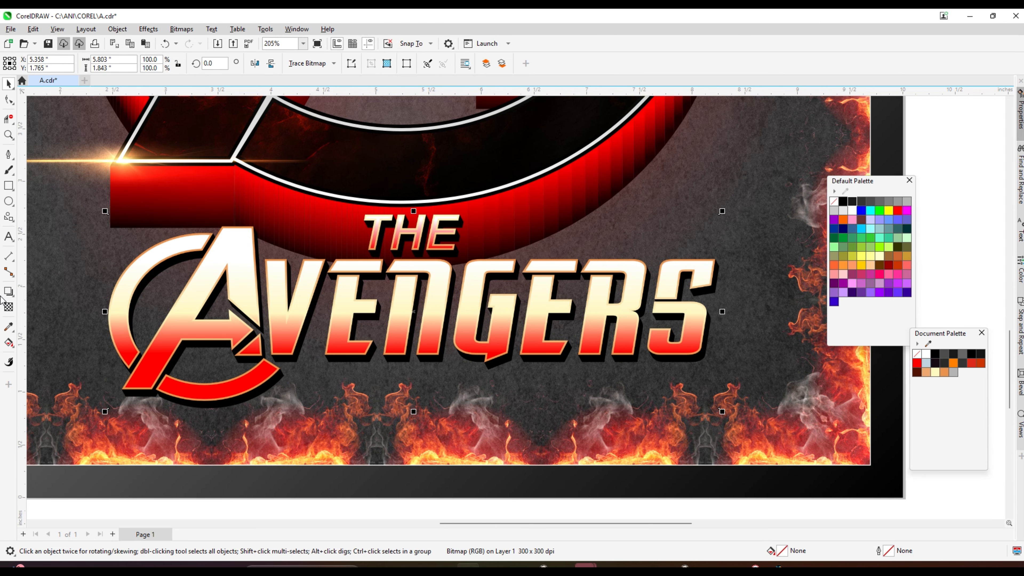
Apply the Medium Glow shadow preset to the title bitmap with the Normal merge mode.
click(9, 291)
click(29, 63)
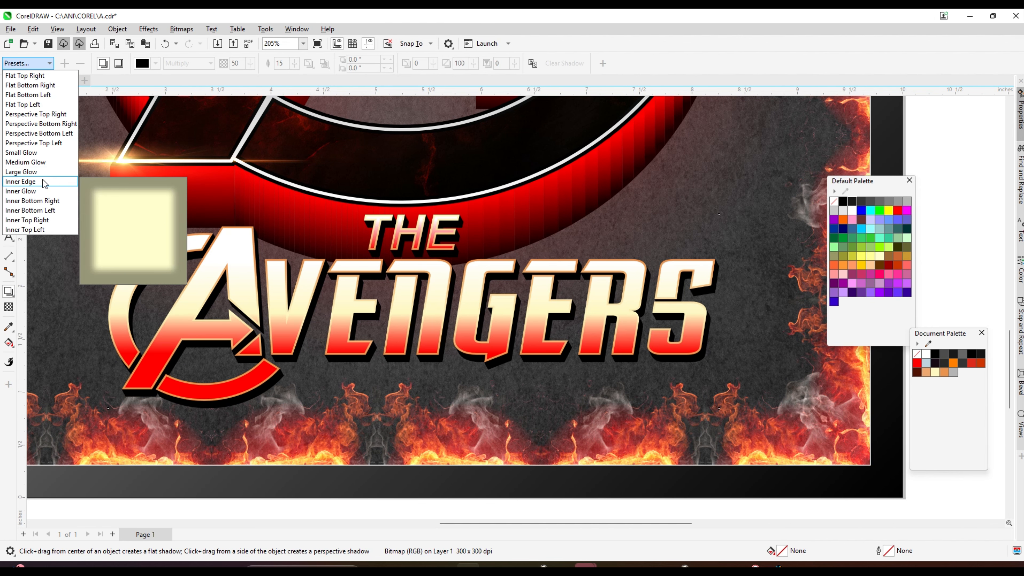
click(38, 161)
scroll(404, 283, down, 2)
click(187, 63)
click(177, 75)
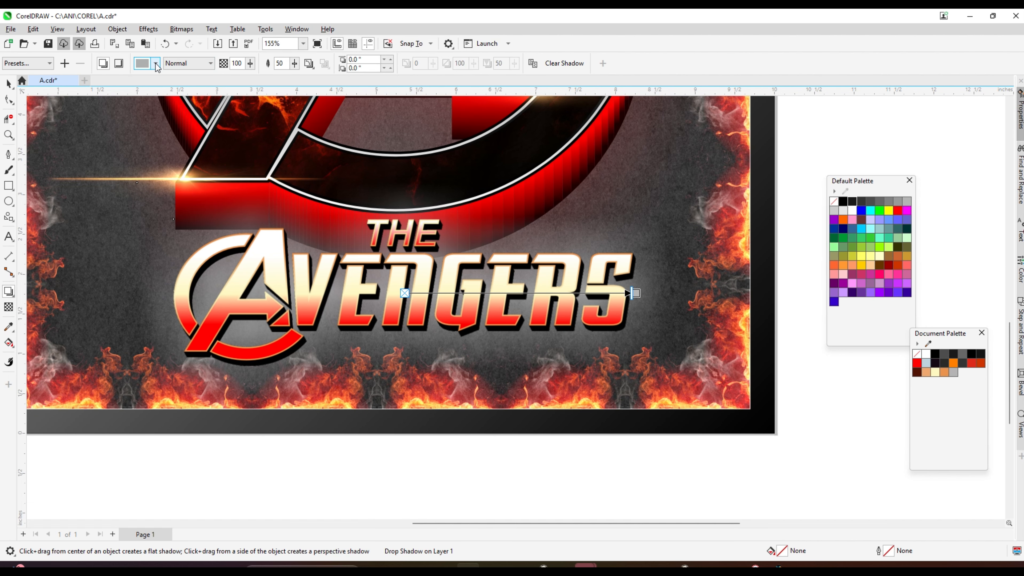
Set the title glow's colour to red from the RGB palette and deselect the title.
click(156, 64)
click(179, 104)
click(184, 212)
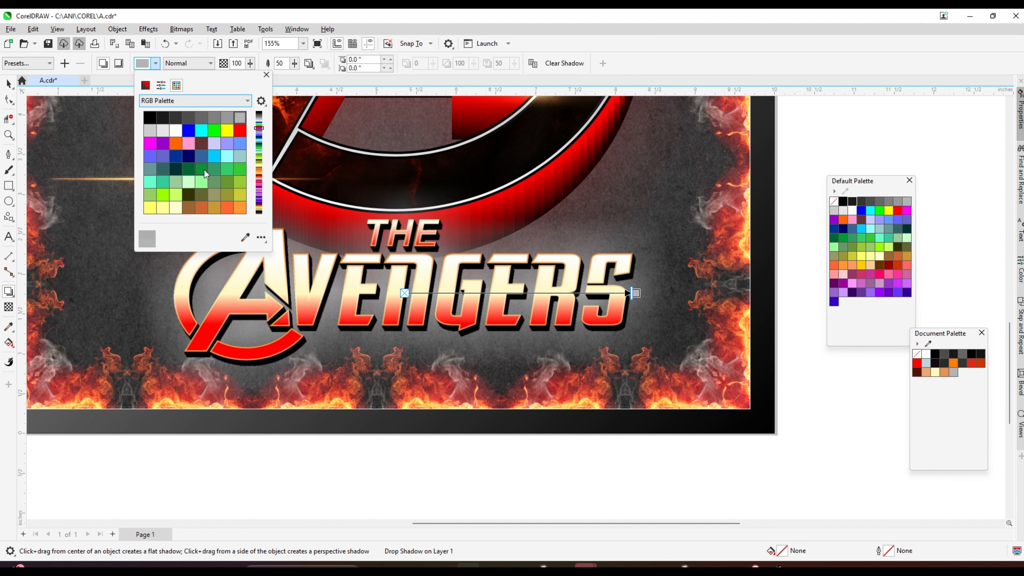
click(240, 130)
scroll(477, 269, down, 3)
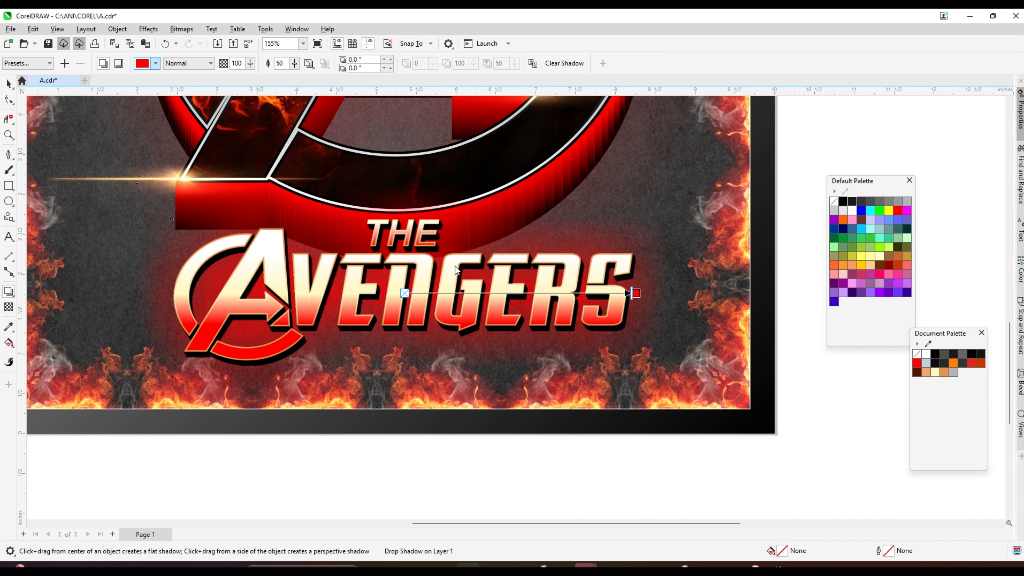
click(9, 84)
click(77, 197)
scroll(478, 296, down, 5)
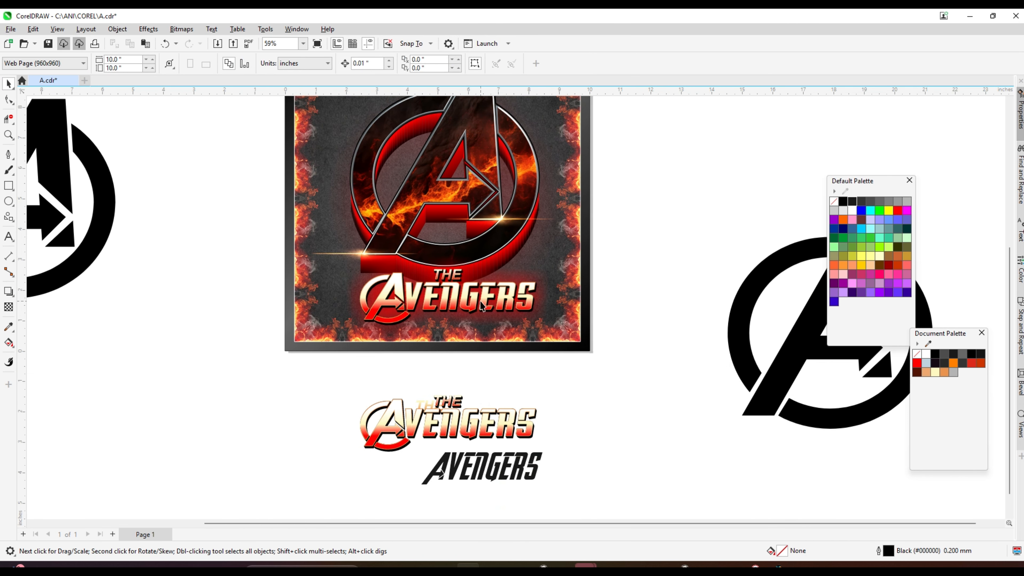
Delete the spare title copies below the poster and the two black Avengers A logos on either side of it.
drag(378, 368, 588, 458)
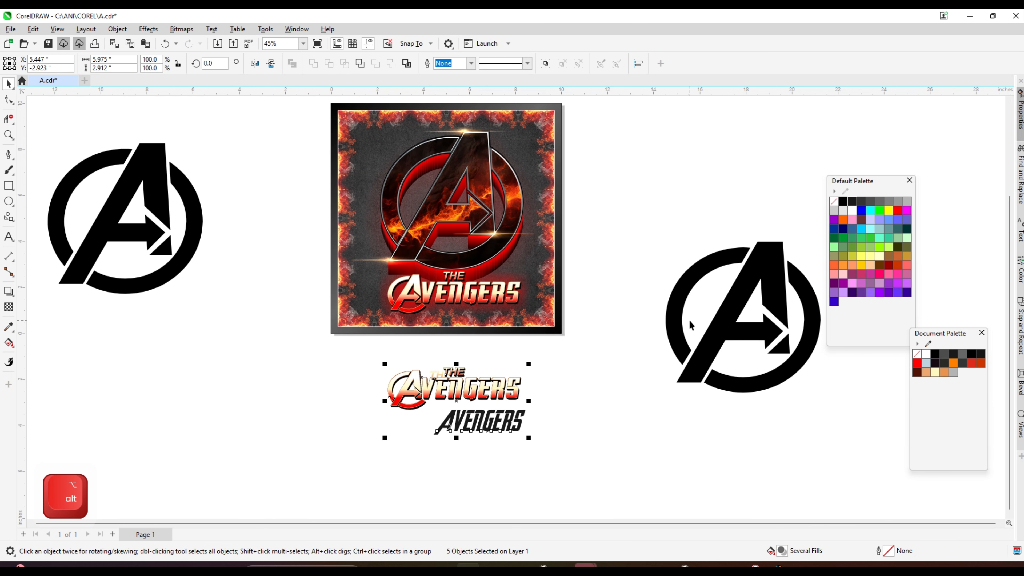
key(Delete)
click(742, 297)
key(Delete)
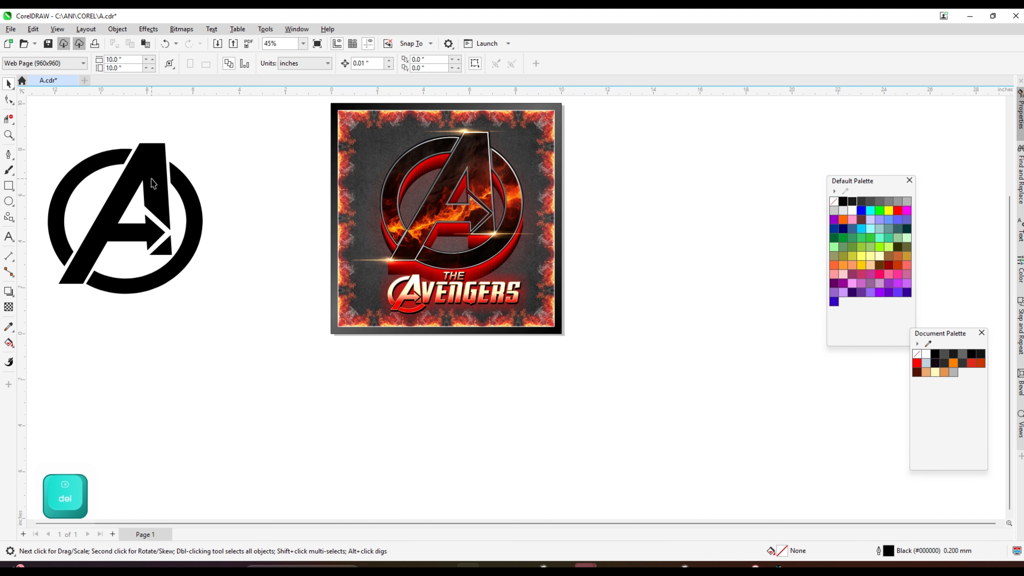
drag(146, 173, 177, 221)
key(Delete)
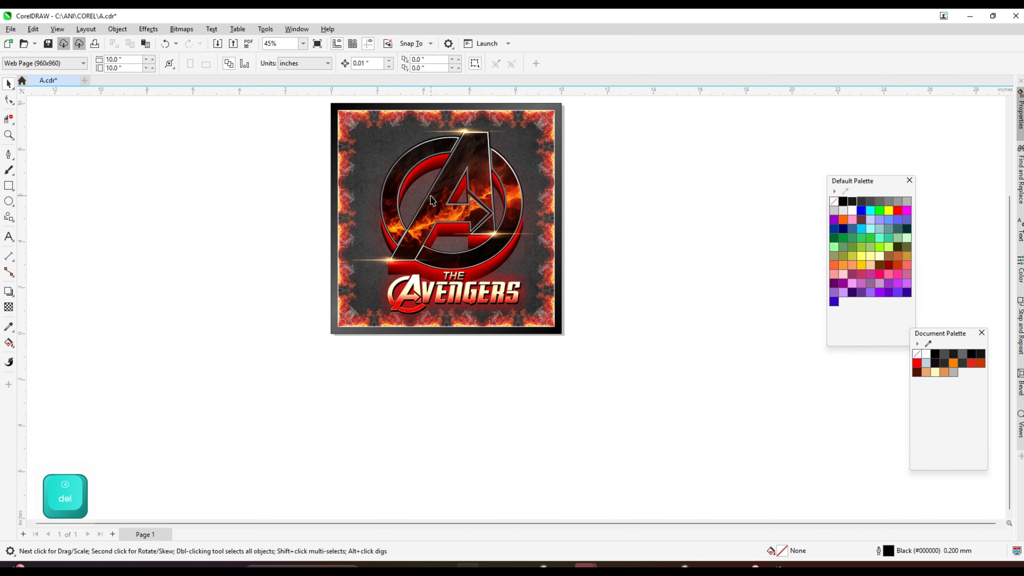
Fit the finished poster in the view and examine it in full-screen preview.
key(F4)
key(F9)
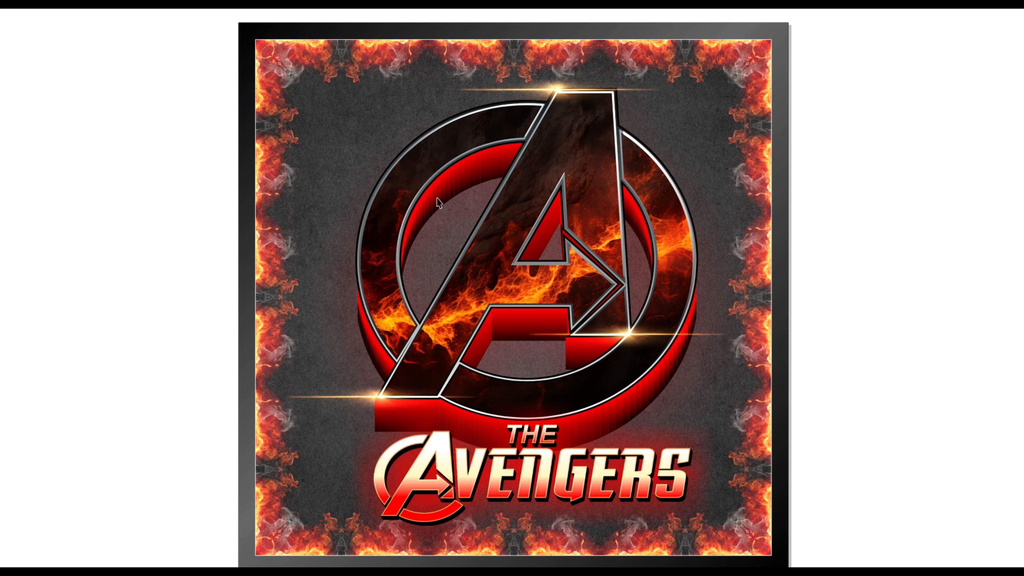
key(F9)
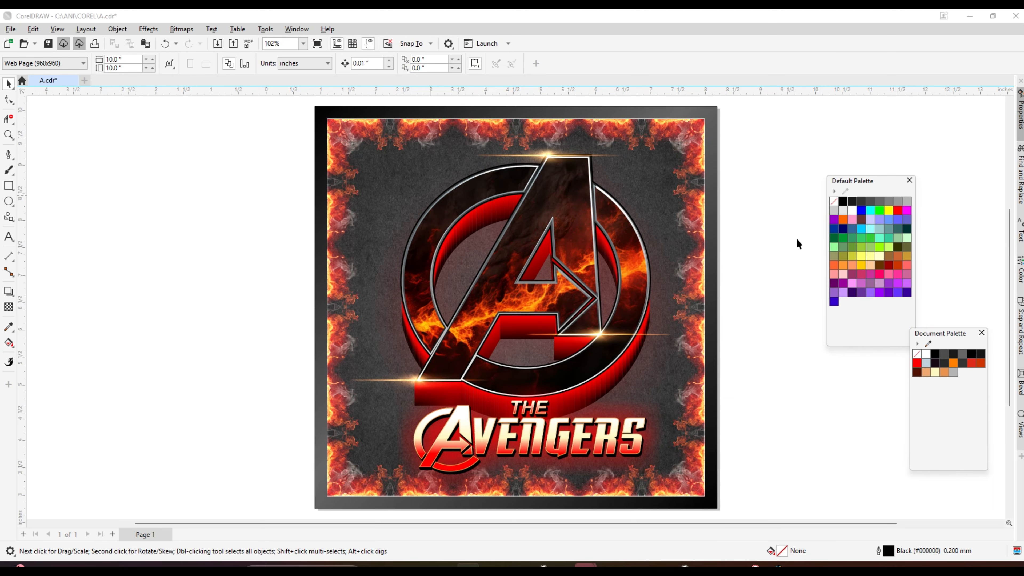
key(F4)
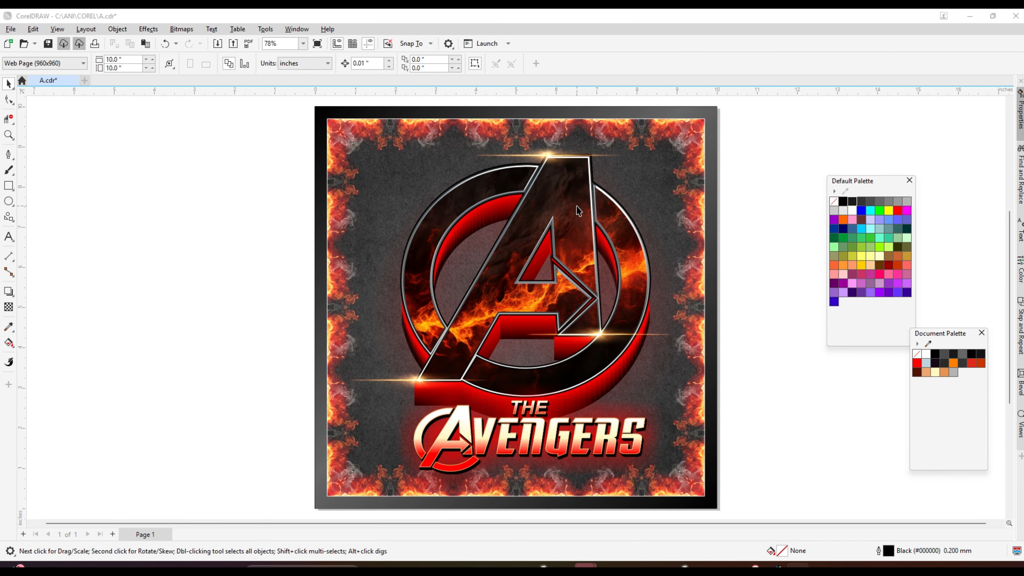
key(F9)
key(F9)
key(F9)
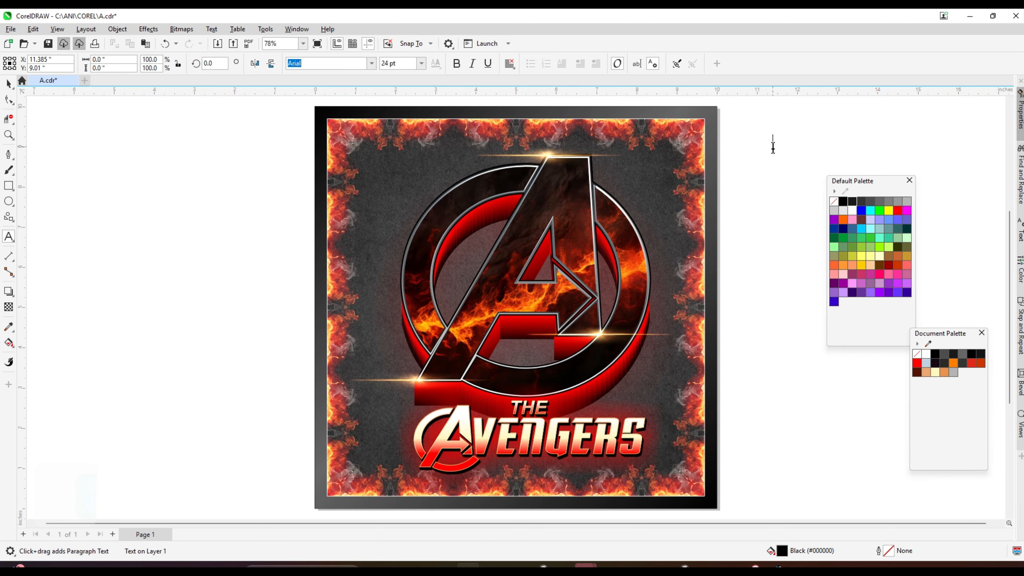